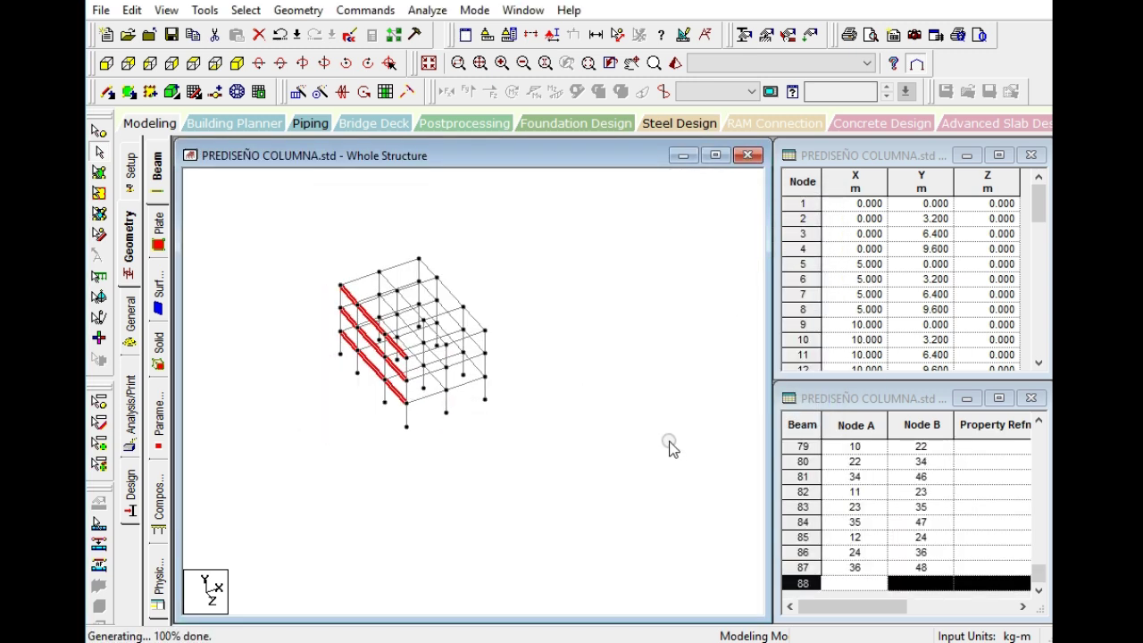
# - Select all the column base nodes in the front view, then create a Fixed support and assign it to them
pyautogui.scroll(2, 339, 294)
pyautogui.scroll(2, 637, 298)
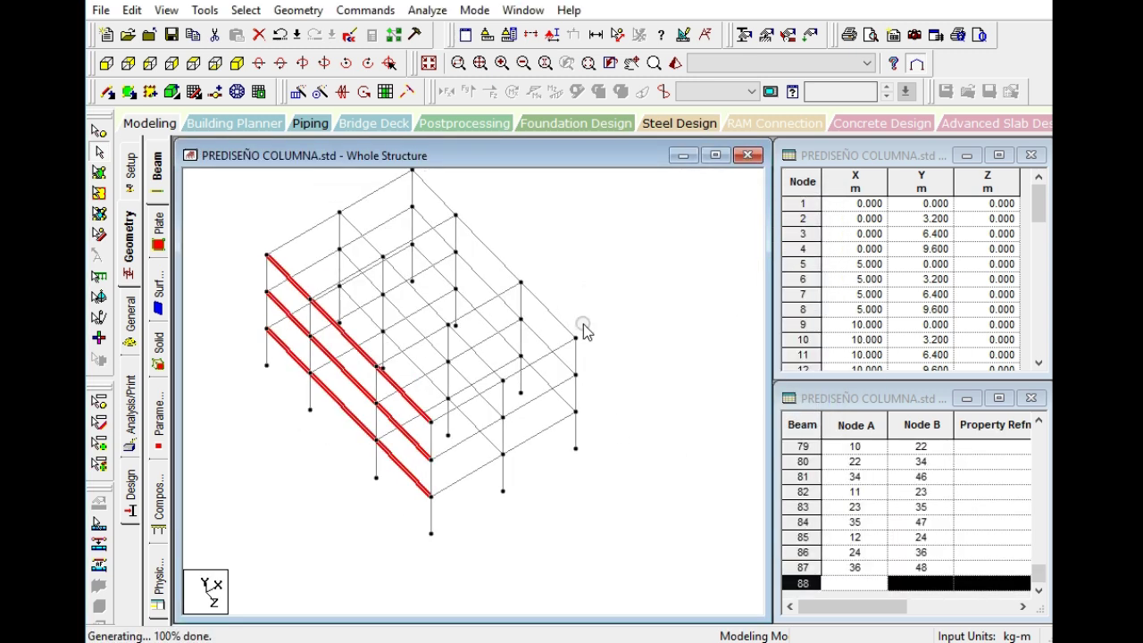
pyautogui.click(106, 63)
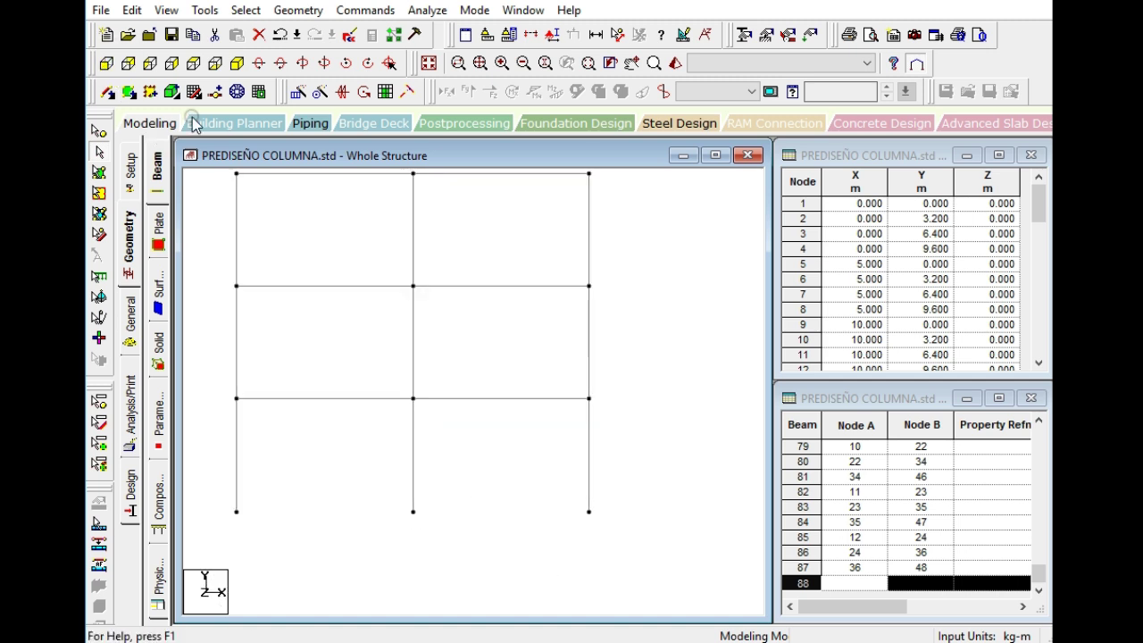
pyautogui.click(98, 131)
pyautogui.moveTo(660, 543); pyautogui.dragTo(223, 467)
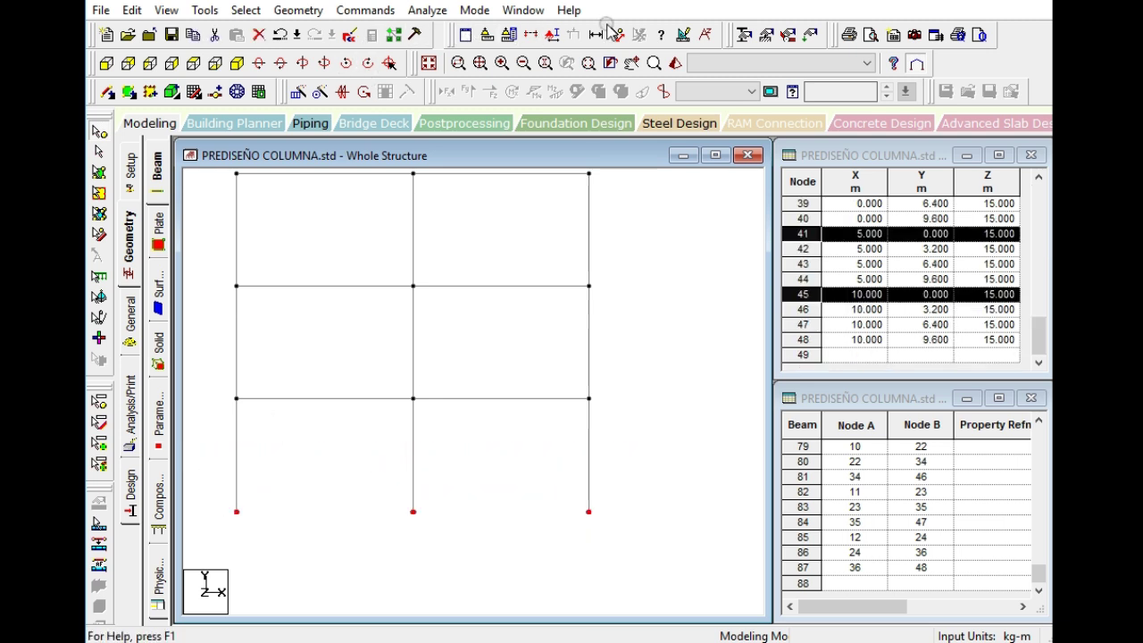
pyautogui.click(766, 36)
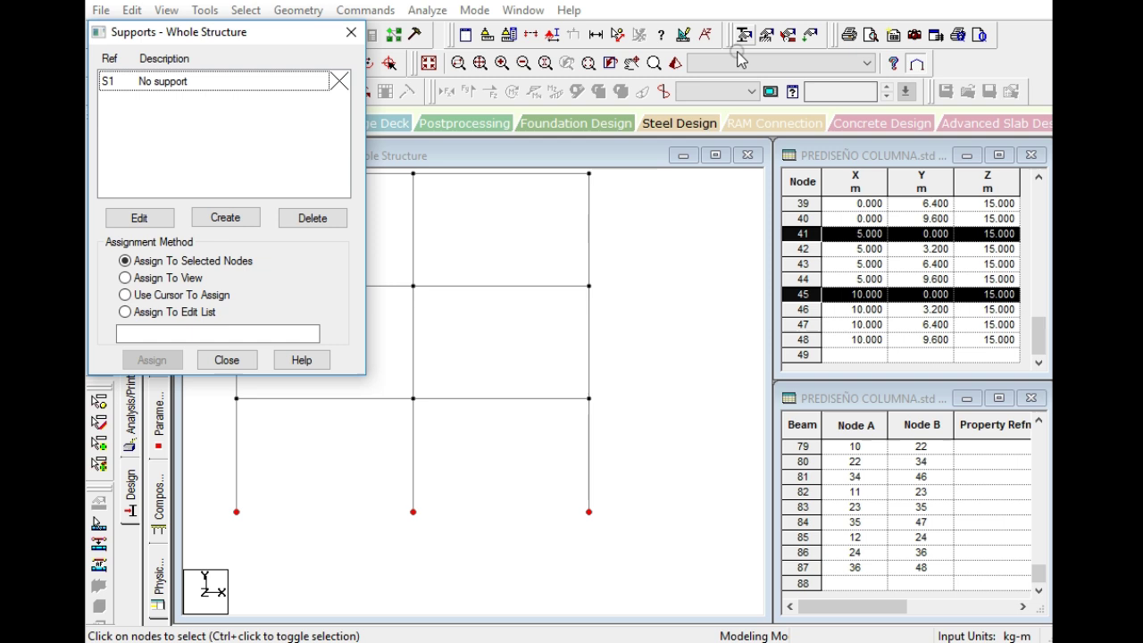
pyautogui.click(225, 220)
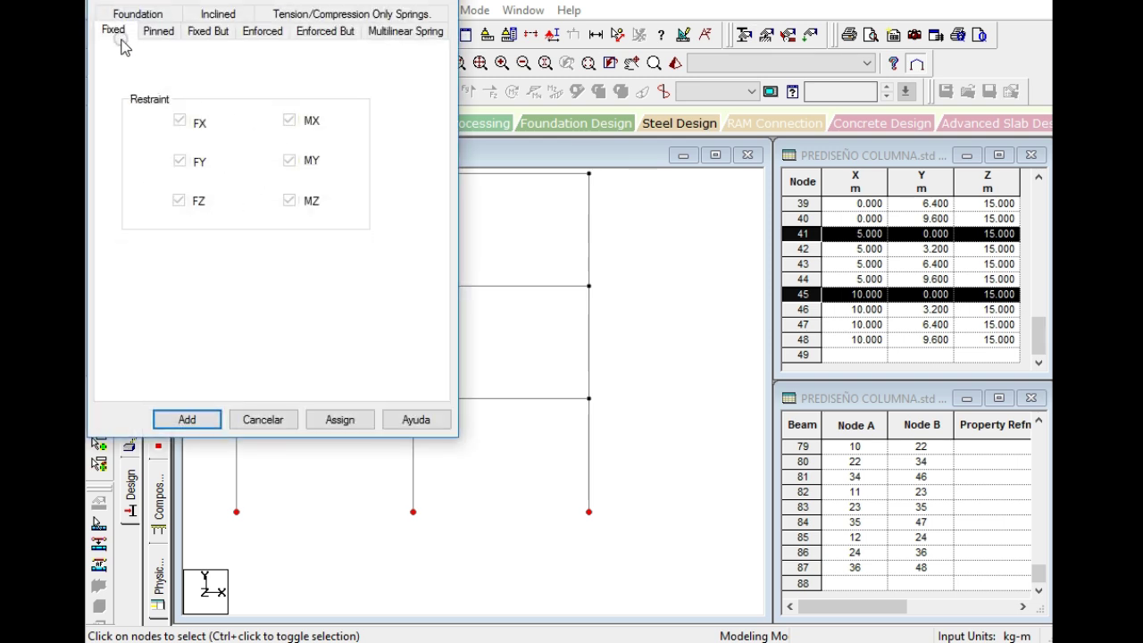
pyautogui.click(339, 420)
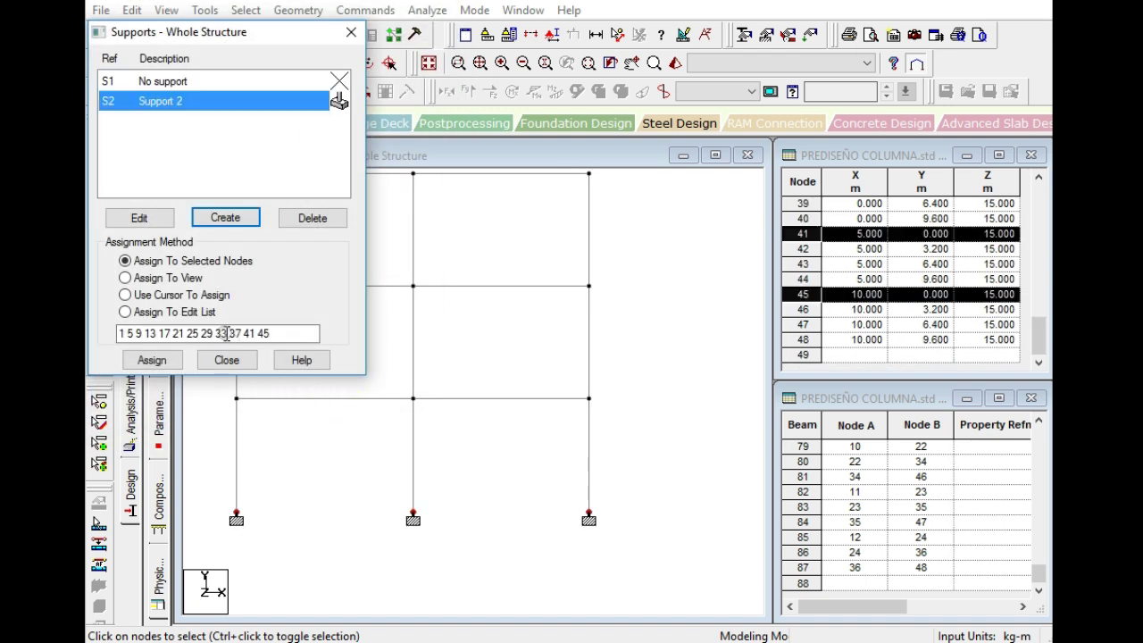
pyautogui.click(226, 360)
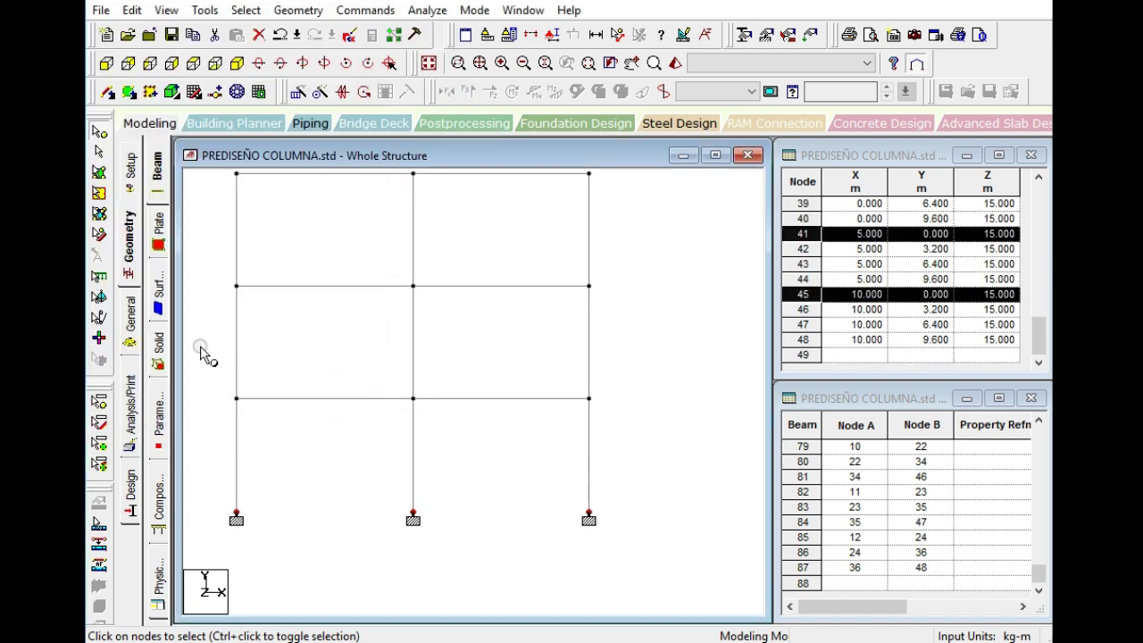
# - Switch back to STAAD.Pro and select the 4 m bay's longitudinal beams on both outer frames at all three levels
pyautogui.scroll(-1, 401, 467)
pyautogui.moveTo(401, 467); pyautogui.dragTo(497, 527, button='middle')
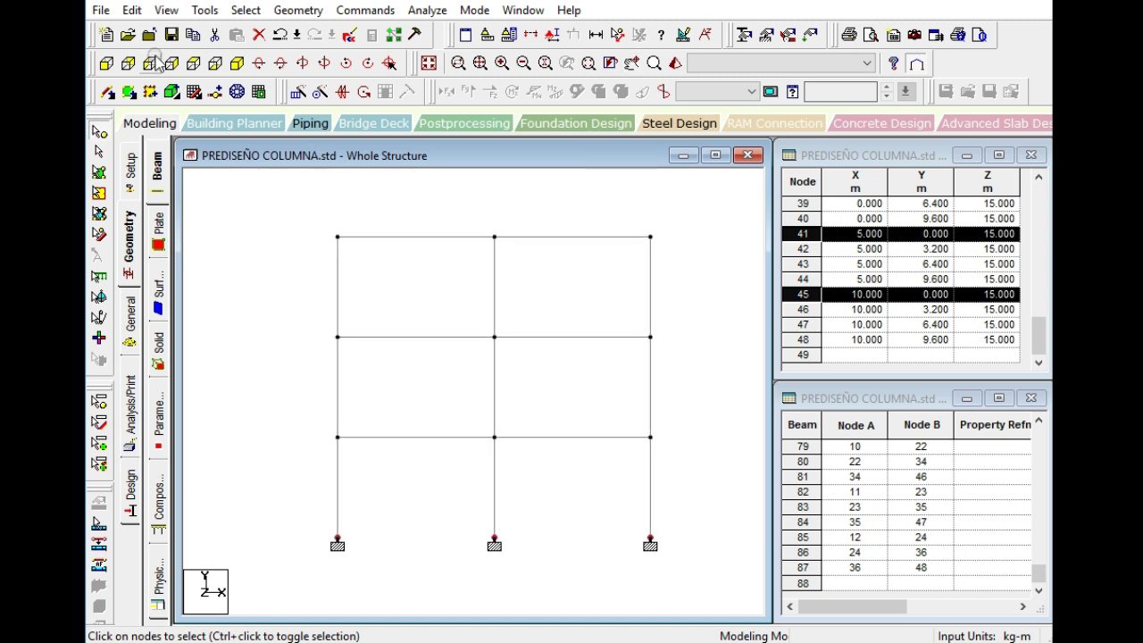
pyautogui.click(476, 66)
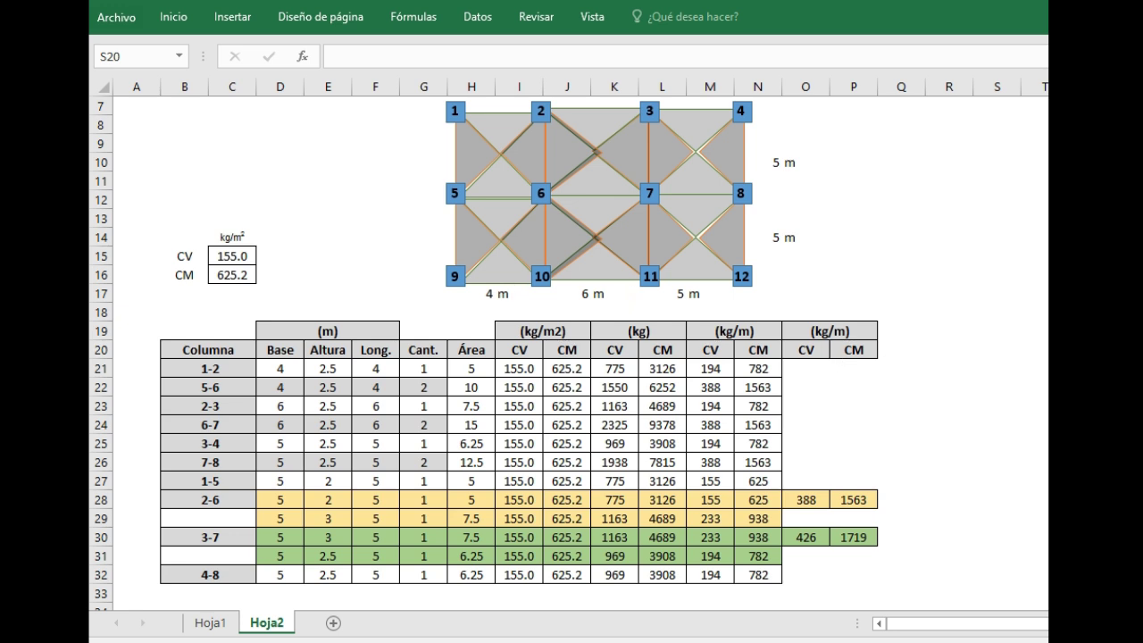
pyautogui.hotkey('alt', 'Tab')
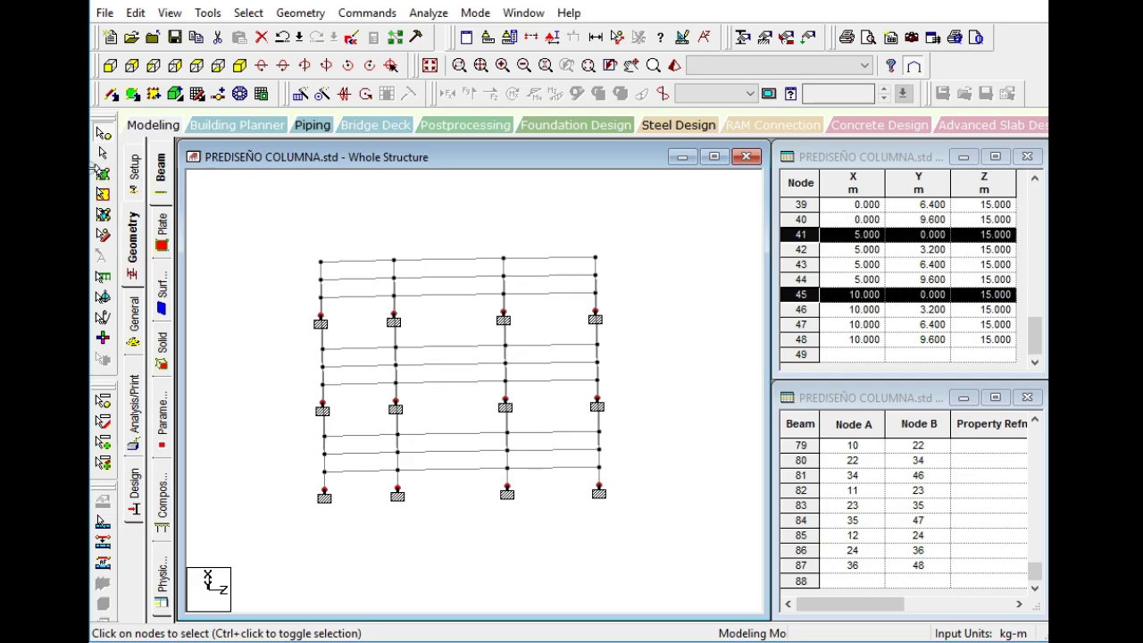
pyautogui.click(329, 249)
pyautogui.moveTo(330, 248); pyautogui.dragTo(384, 317)
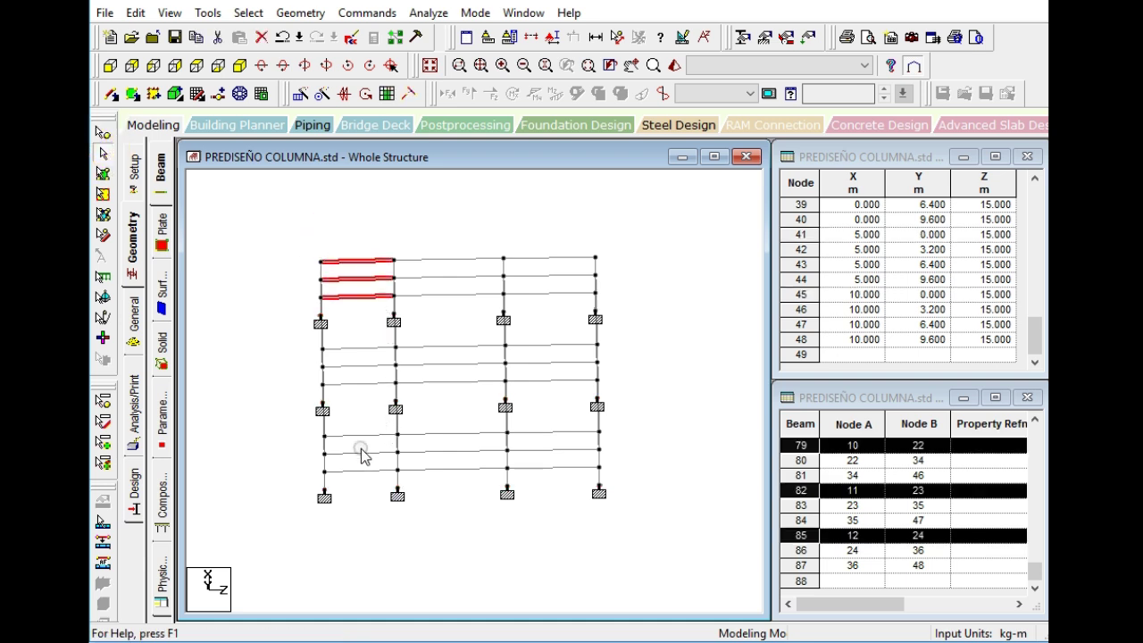
pyautogui.moveTo(328, 421); pyautogui.dragTo(381, 490)
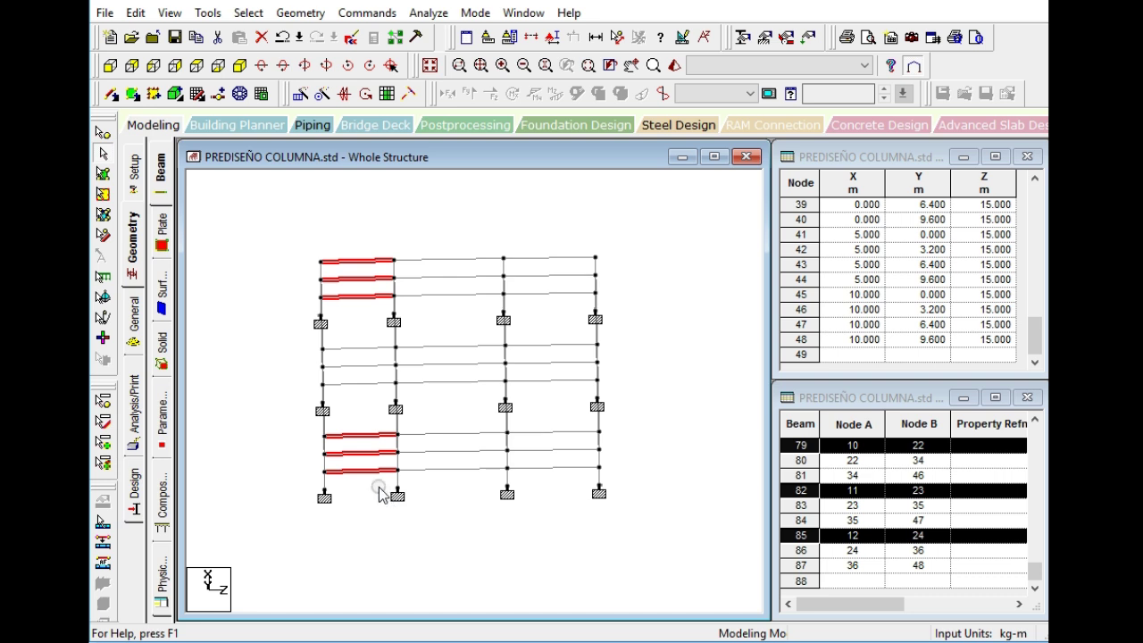
# - Add primary load case 1 titled "self" to the load case details
pyautogui.click(136, 323)
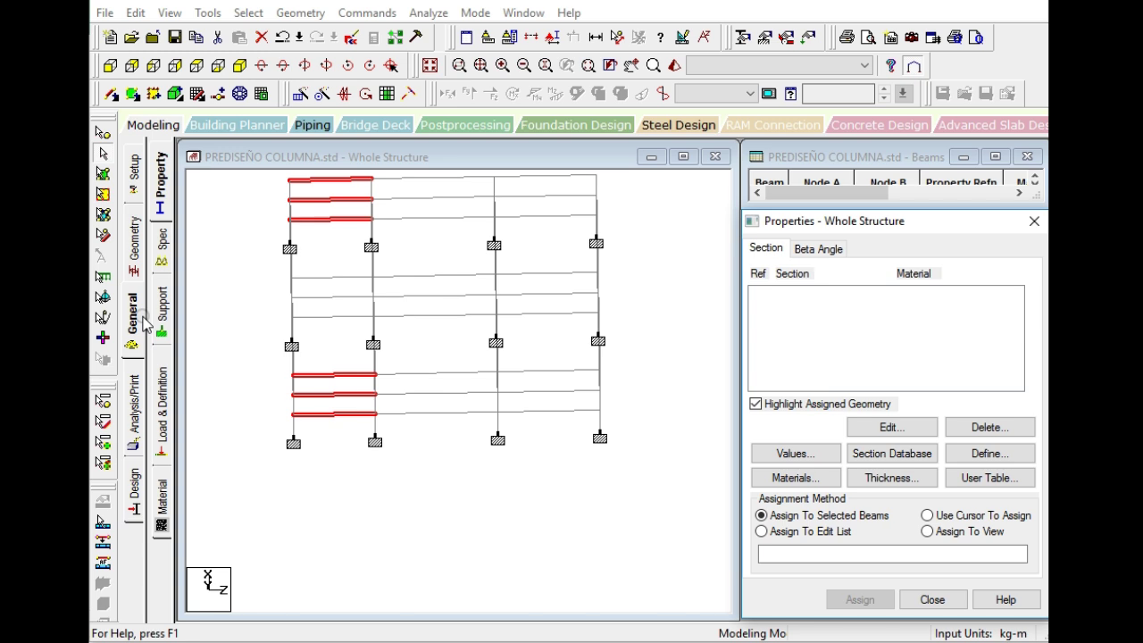
pyautogui.click(134, 252)
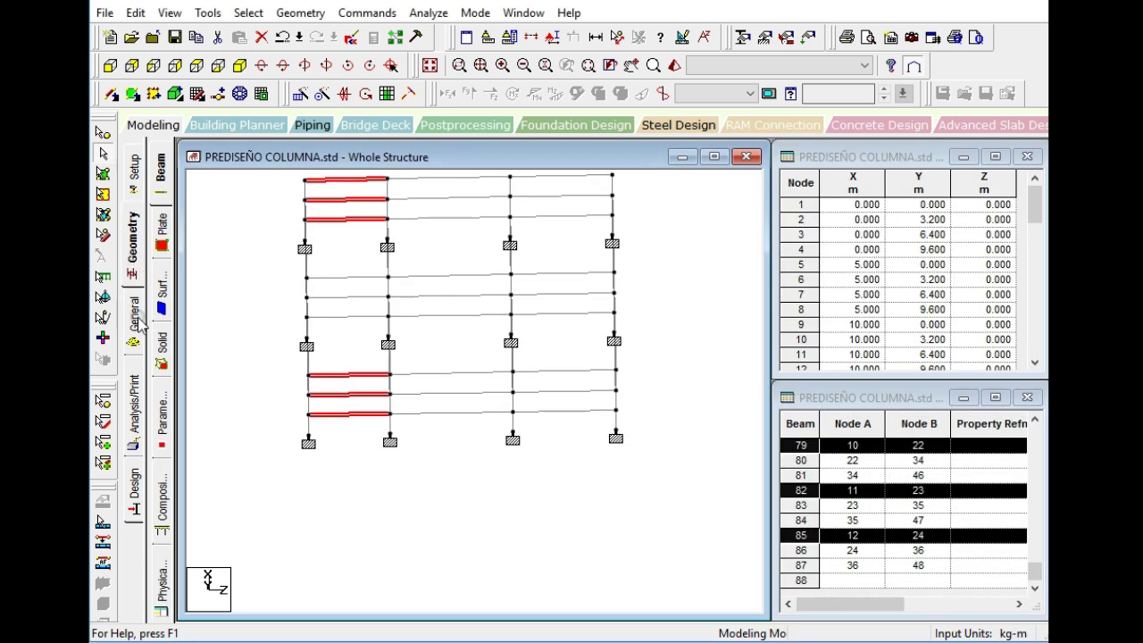
pyautogui.click(136, 322)
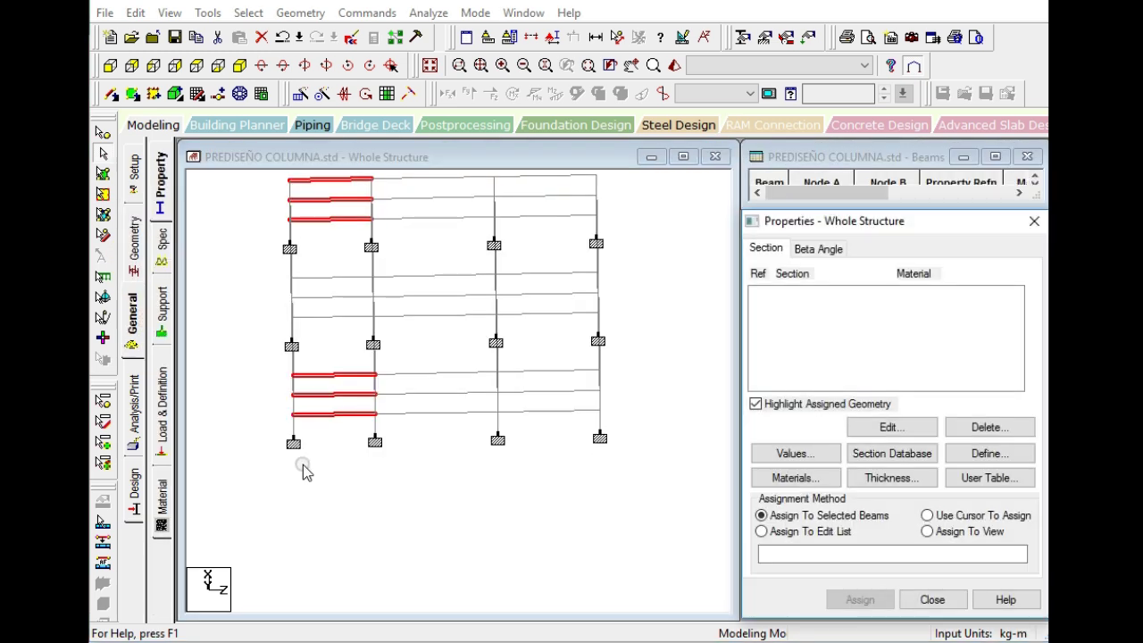
pyautogui.click(156, 446)
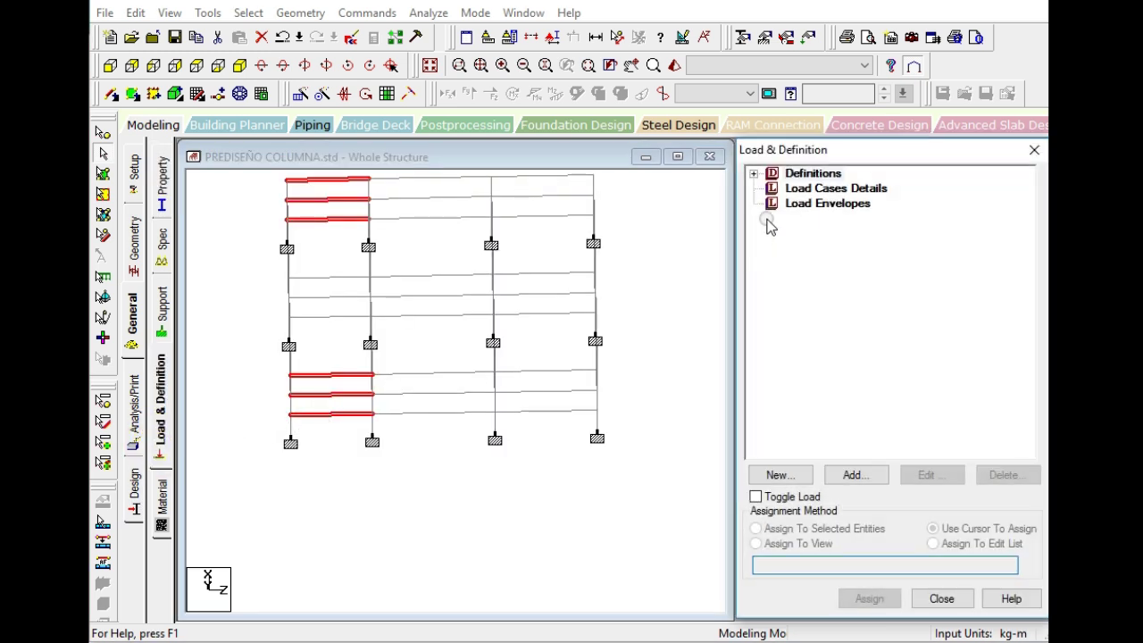
pyautogui.click(792, 177)
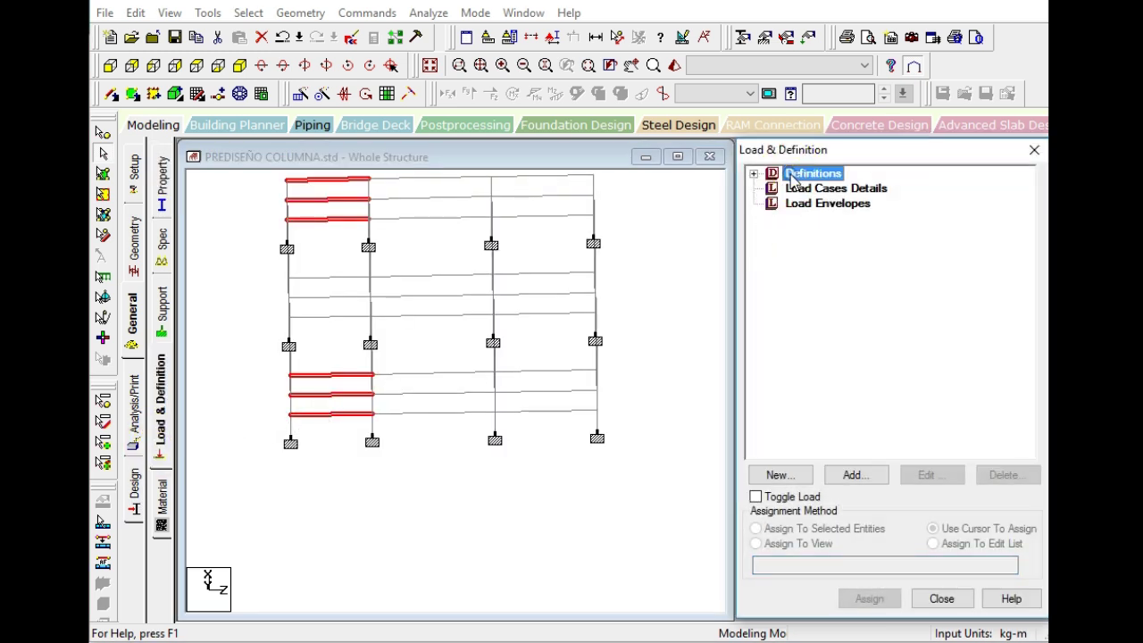
pyautogui.click(792, 188)
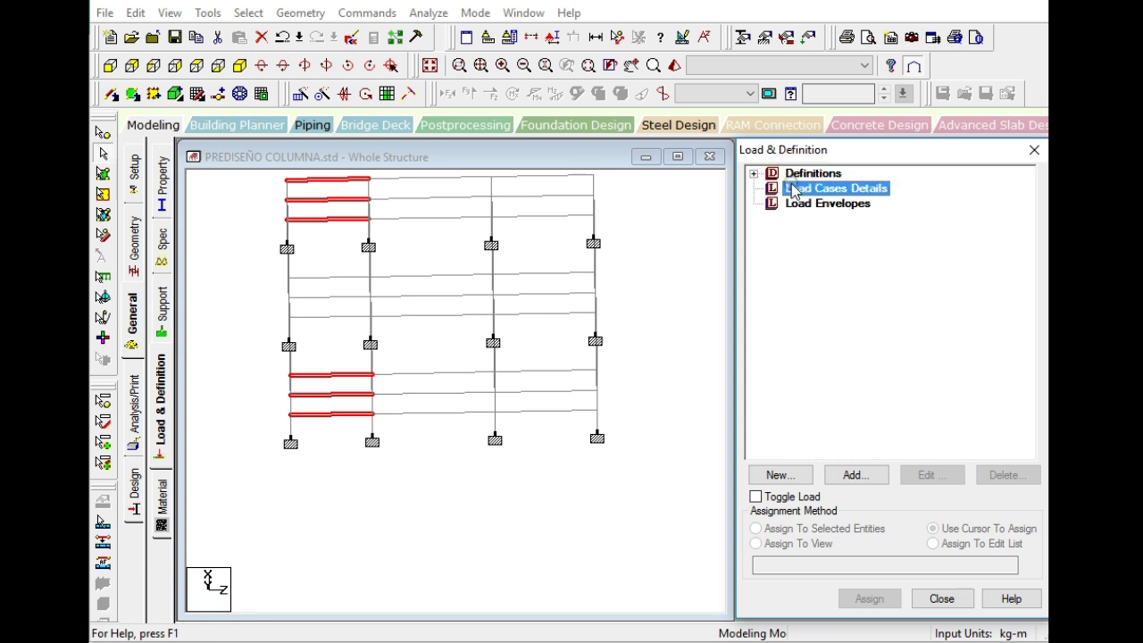
pyautogui.click(778, 475)
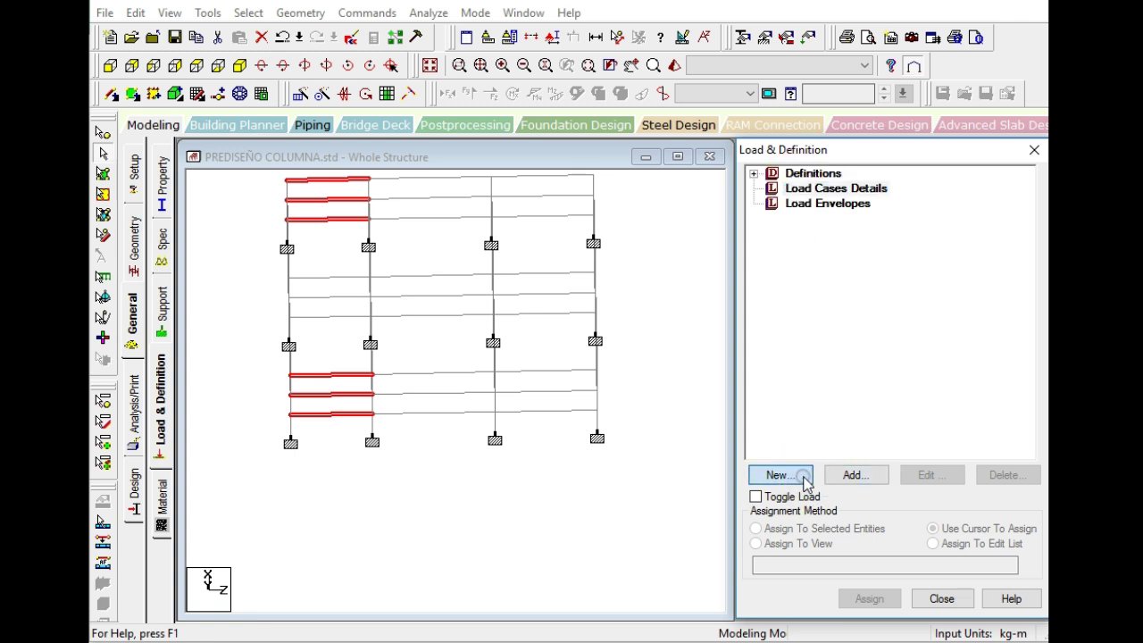
pyautogui.click(854, 474)
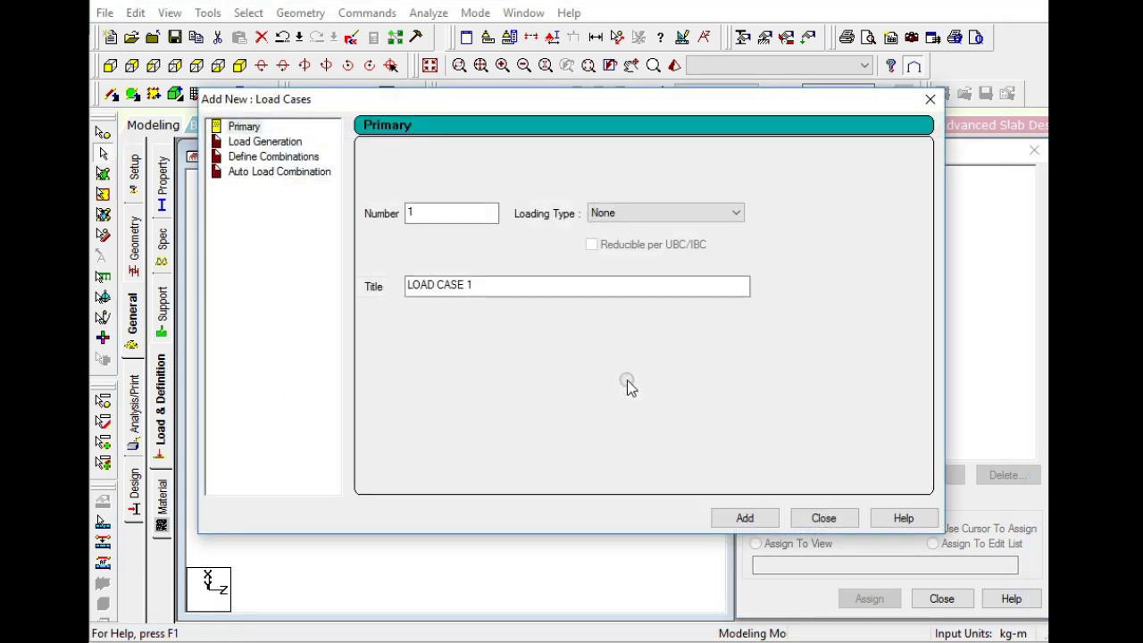
pyautogui.click(495, 287)
pyautogui.moveTo(495, 287); pyautogui.dragTo(337, 297)
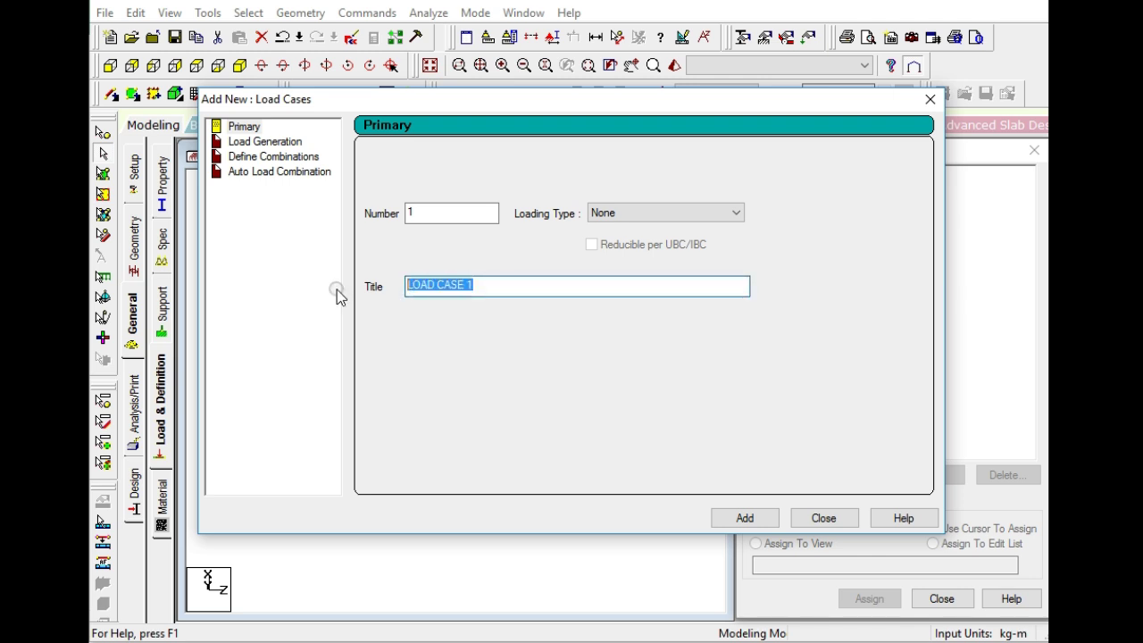
pyautogui.write('self')
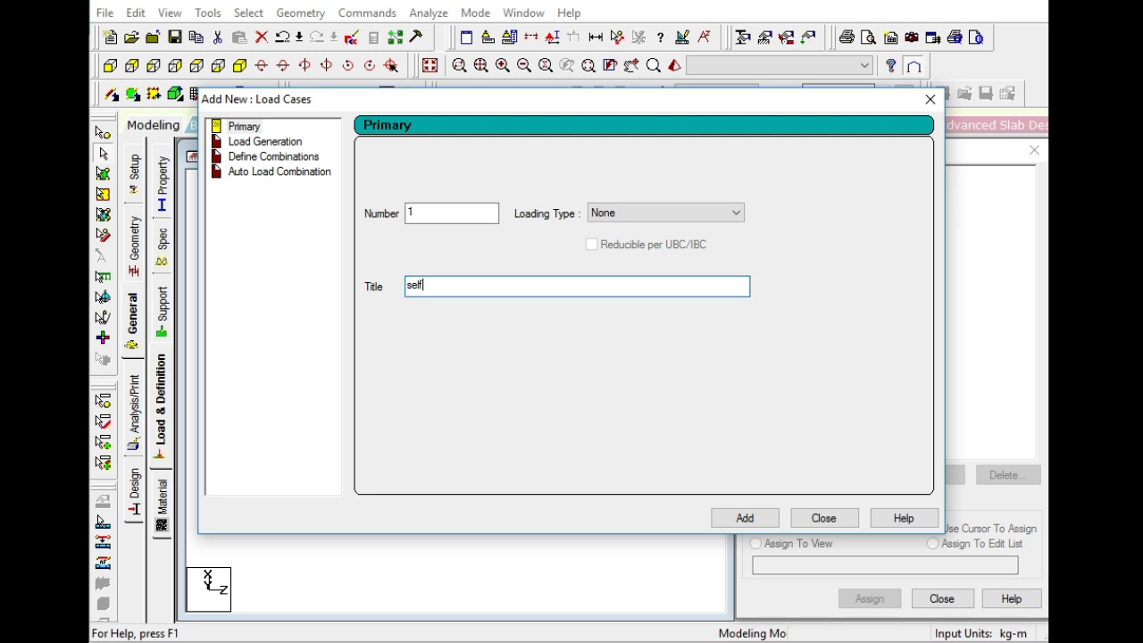
pyautogui.press('Return')
# - Add primary load cases 2 and 3, titled "CM" and "CV"
pyautogui.press('Delete')
pyautogui.press('Delete')
pyautogui.press('Delete')
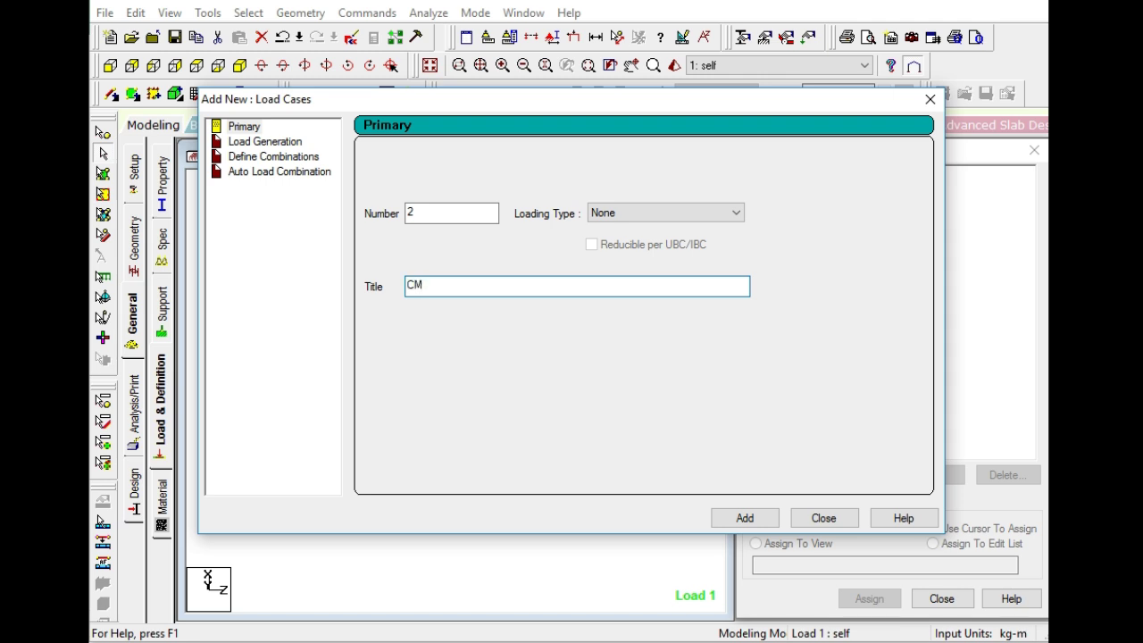
pyautogui.press('Return')
pyautogui.press('Delete')
pyautogui.press('Return')
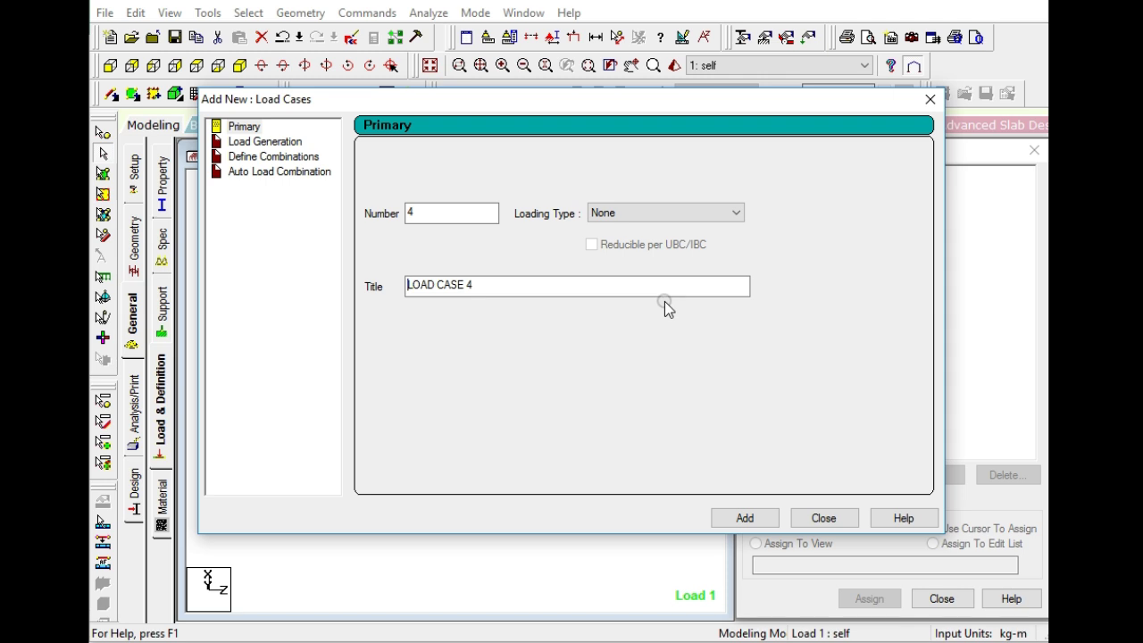
# - Add primary load cases 4 and 5, titled "SX" and "SZ"
pyautogui.press('Delete')
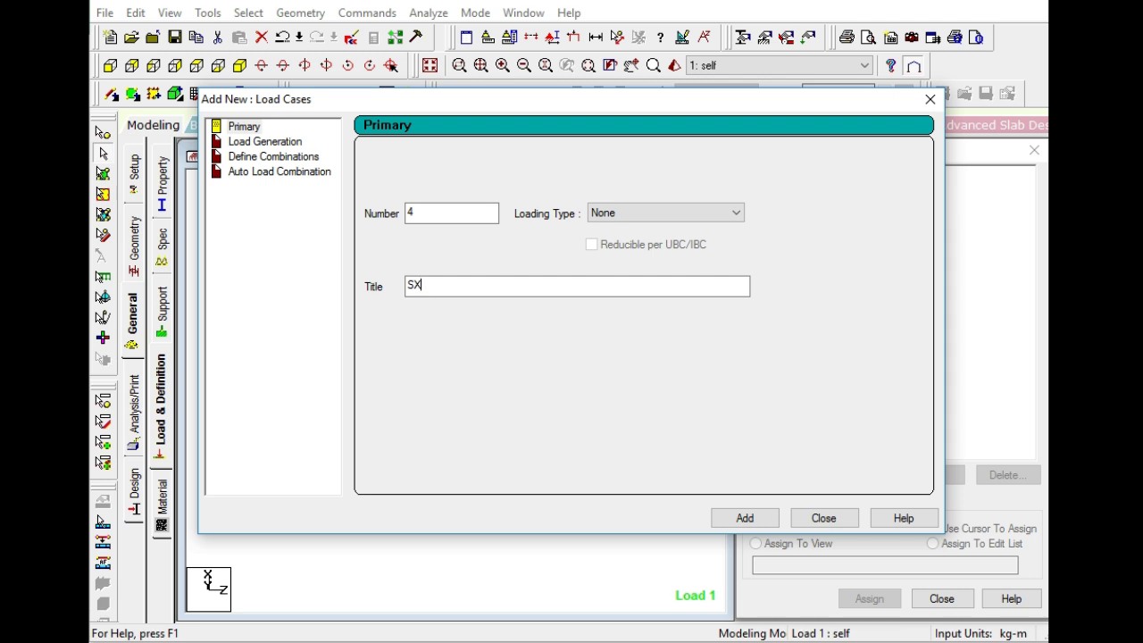
pyautogui.press('Return')
pyautogui.press('Delete')
pyautogui.press('Delete')
pyautogui.press('Delete')
pyautogui.press('Delete')
pyautogui.press('Delete')
pyautogui.press('Delete')
pyautogui.press('Delete')
pyautogui.press('Delete')
pyautogui.press('Delete')
pyautogui.press('Delete')
pyautogui.press('Delete')
pyautogui.write('SZ')
pyautogui.press('Return')
# - Add primary load case 6 titled "SY" and finish creating load cases
pyautogui.press('Delete')
pyautogui.press('Delete')
pyautogui.press('Delete')
pyautogui.press('Delete')
pyautogui.press('Delete')
pyautogui.press('Delete')
pyautogui.press('Delete')
pyautogui.press('Delete')
pyautogui.press('Delete')
pyautogui.press('Delete')
pyautogui.write('SY')
pyautogui.press('Return')
pyautogui.click(823, 517)
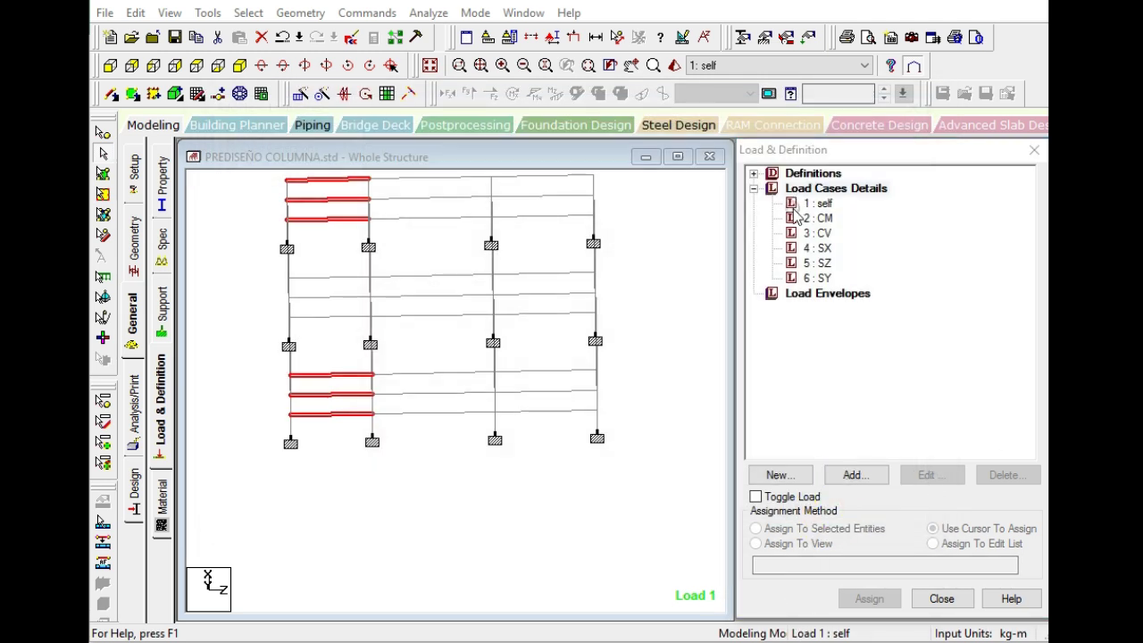
# - Add a uniform member force of -782 kg/m in the GY direction to load case CM
pyautogui.click(822, 218)
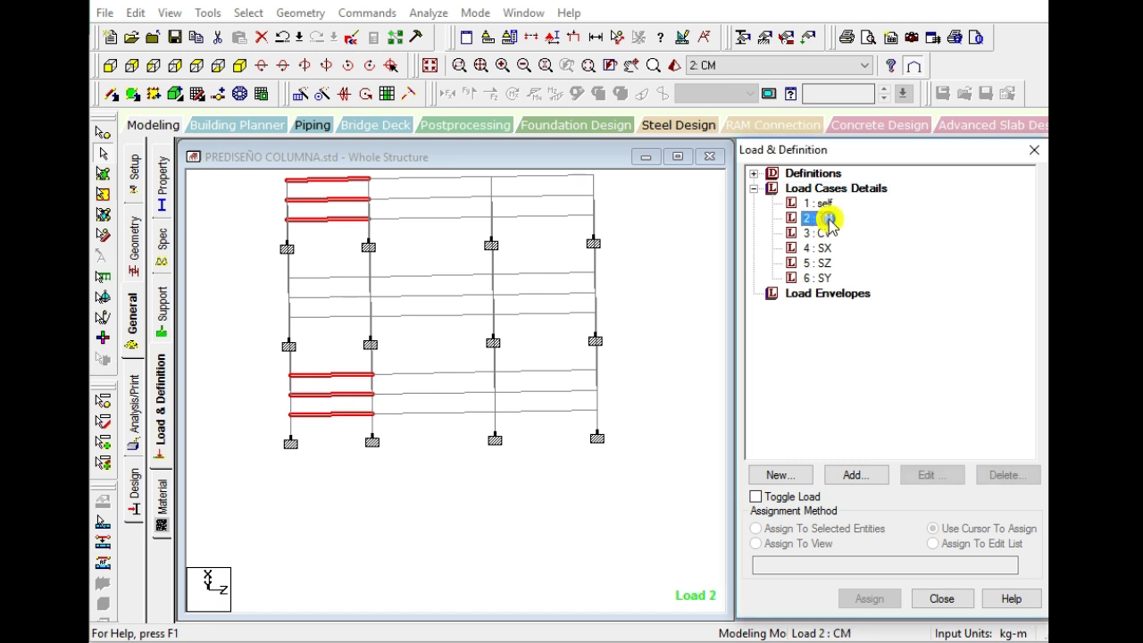
pyautogui.click(848, 477)
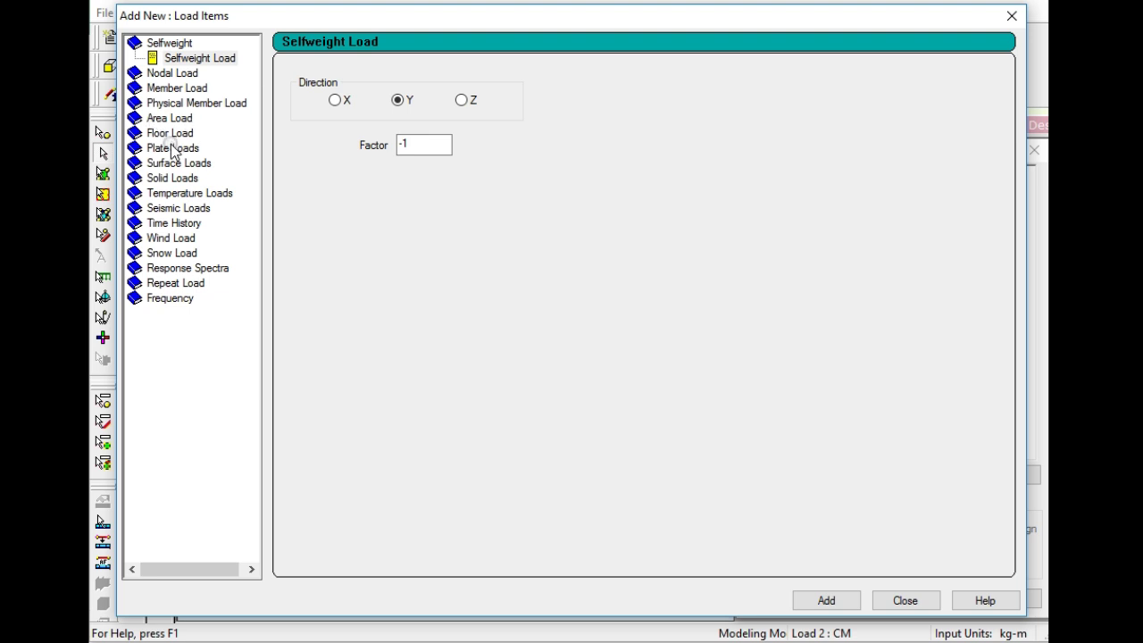
pyautogui.click(174, 88)
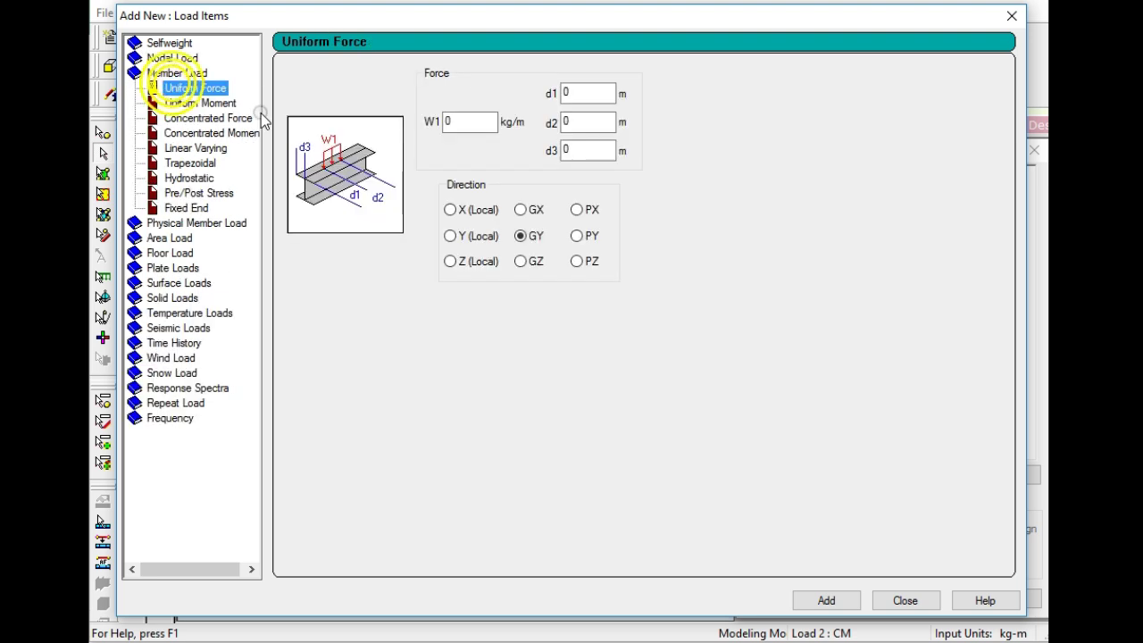
pyautogui.doubleClick(456, 120)
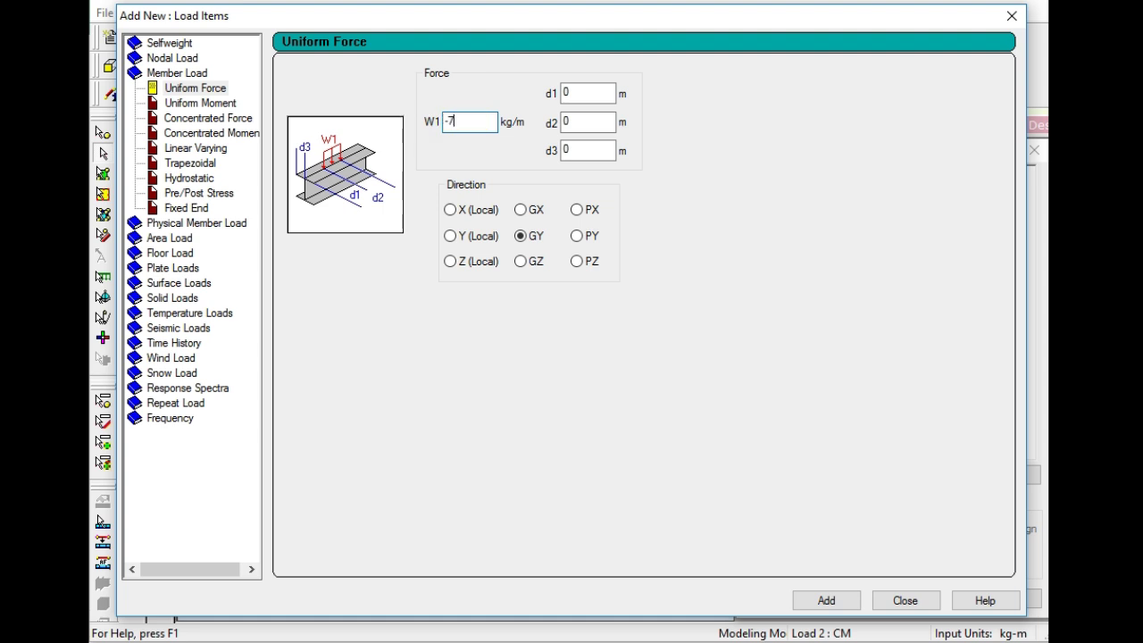
pyautogui.click(835, 608)
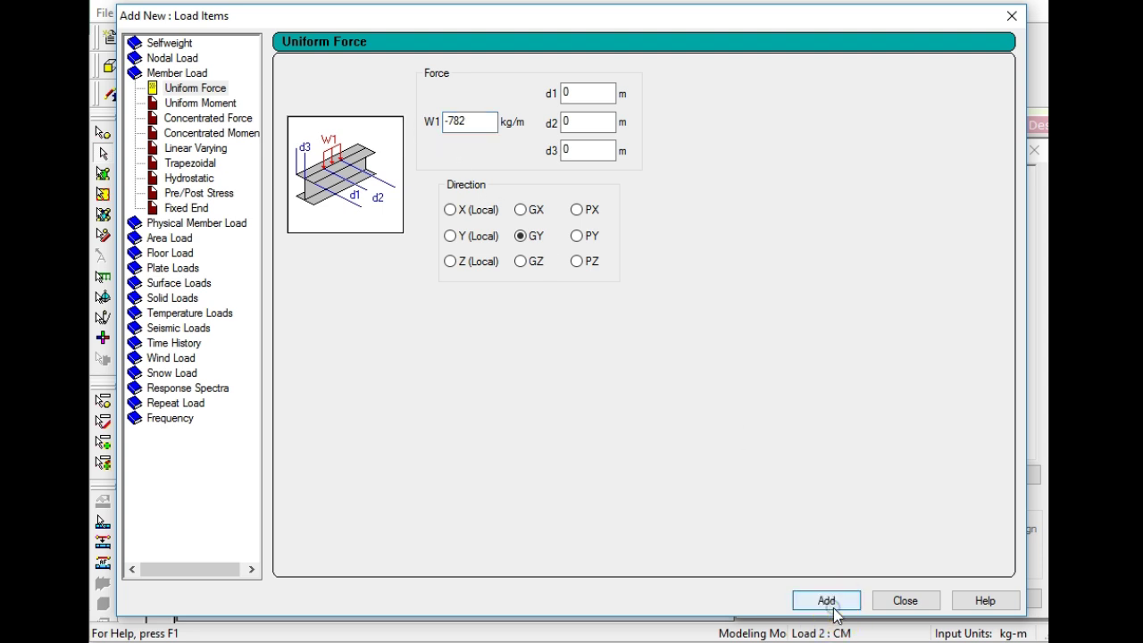
pyautogui.click(905, 601)
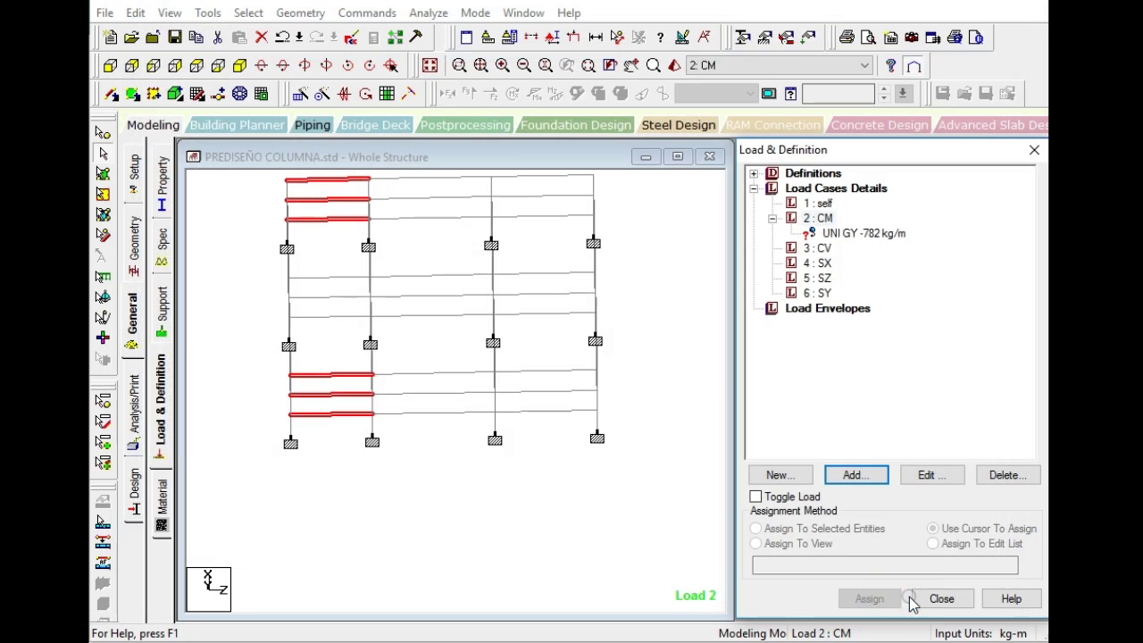
# - Assign the -782 kg/m uniform load to the selected outer-frame beams
pyautogui.click(835, 235)
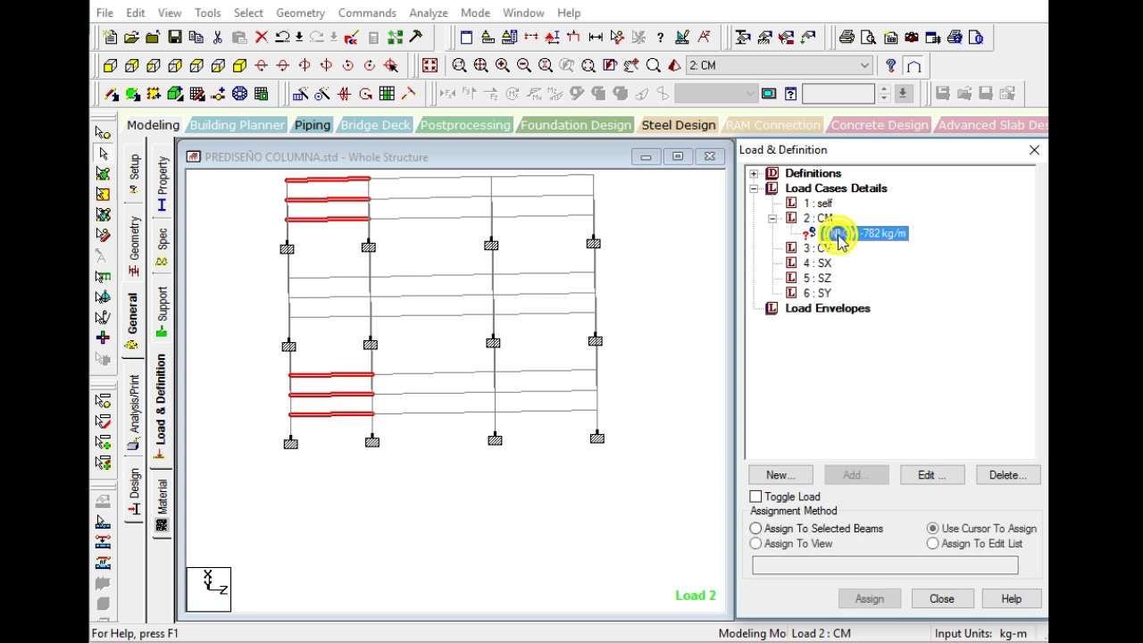
pyautogui.click(830, 531)
pyautogui.click(867, 599)
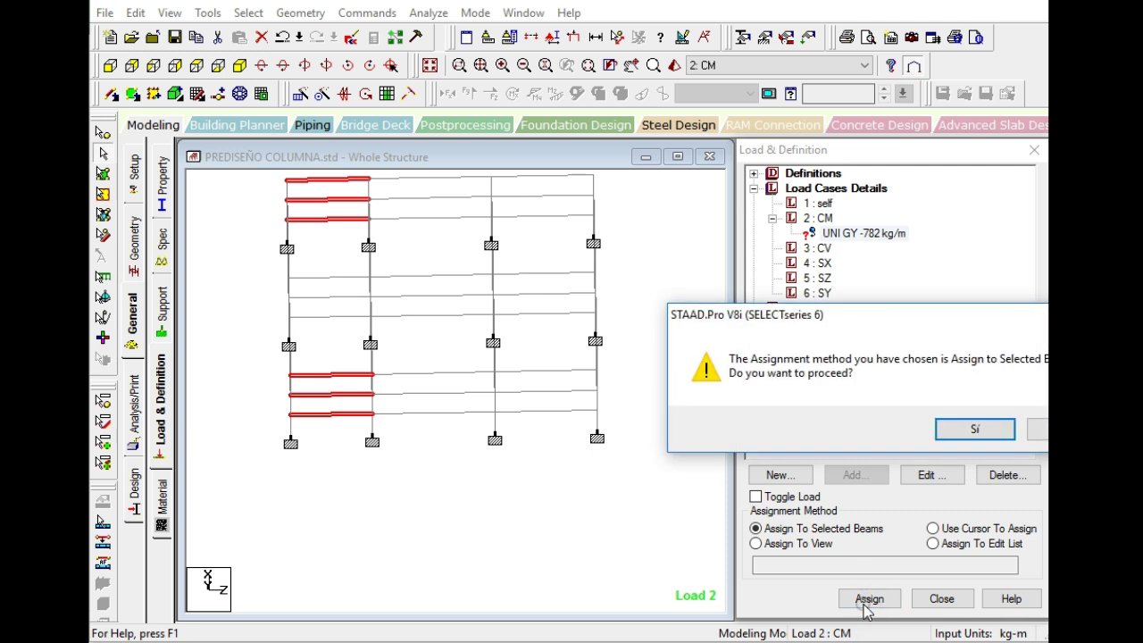
pyautogui.click(973, 429)
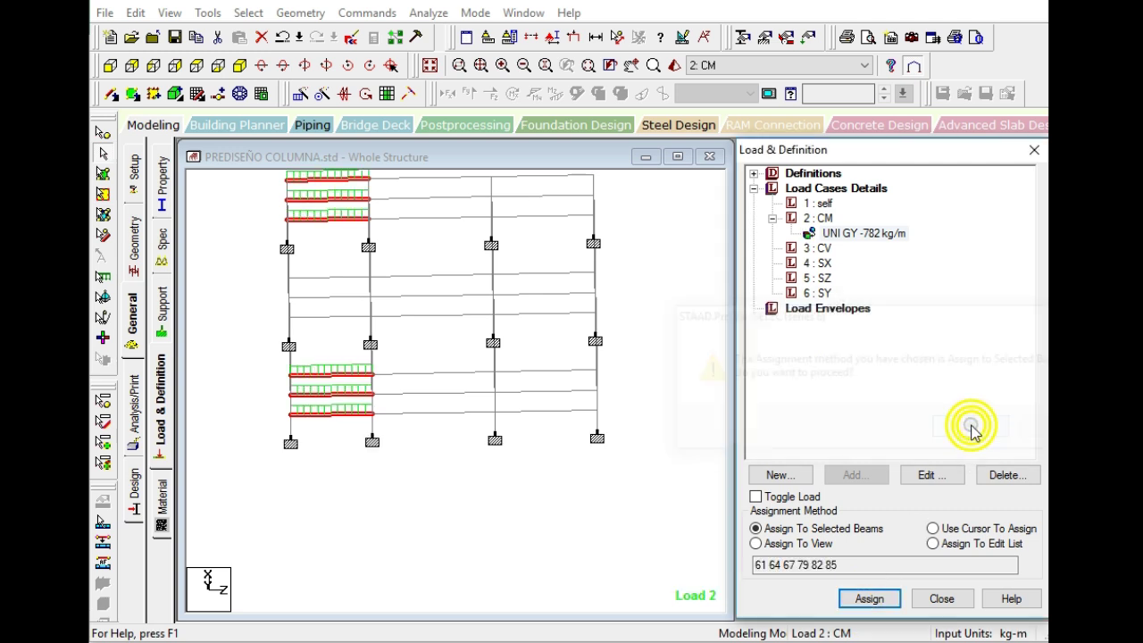
# - Add a uniform member force of -194 kg/m in the GY direction to load case CV
pyautogui.click(821, 250)
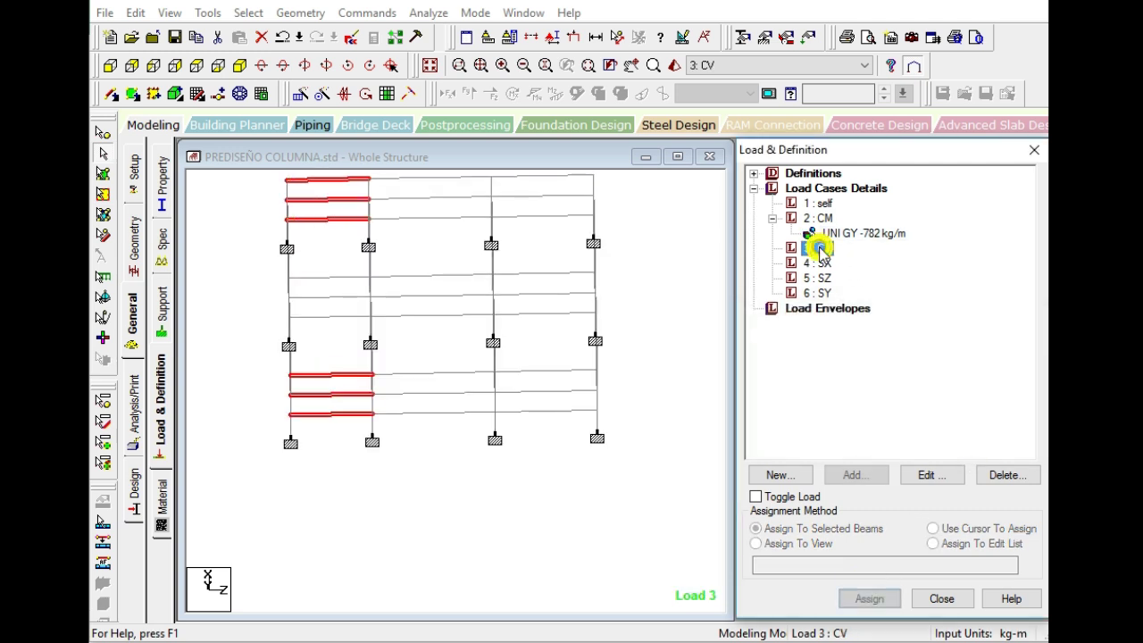
pyautogui.click(858, 481)
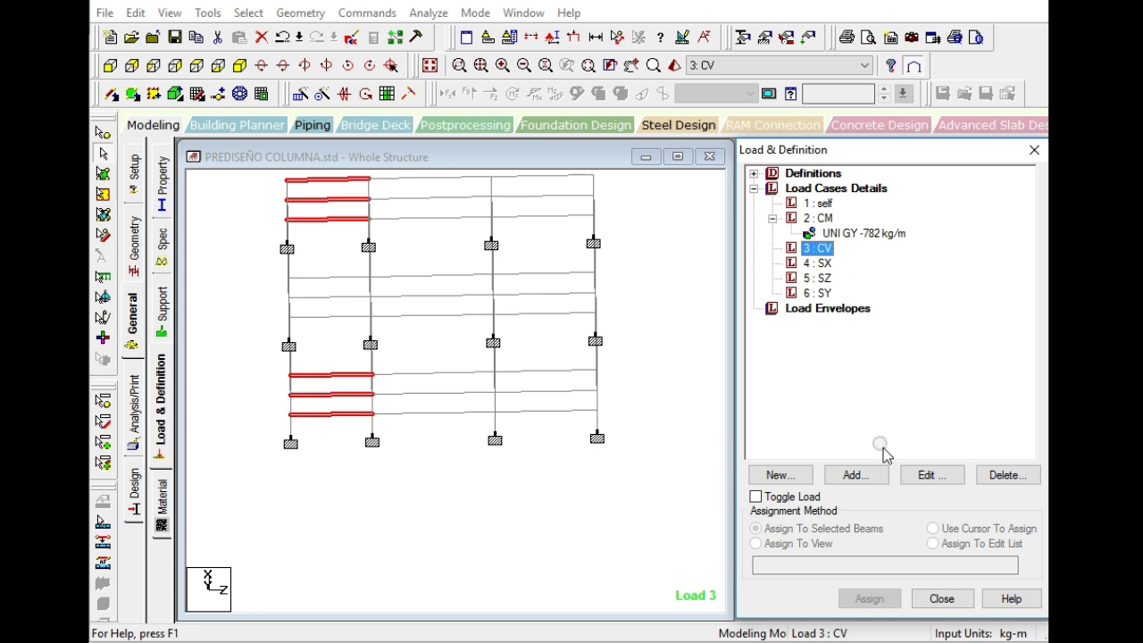
pyautogui.click(862, 478)
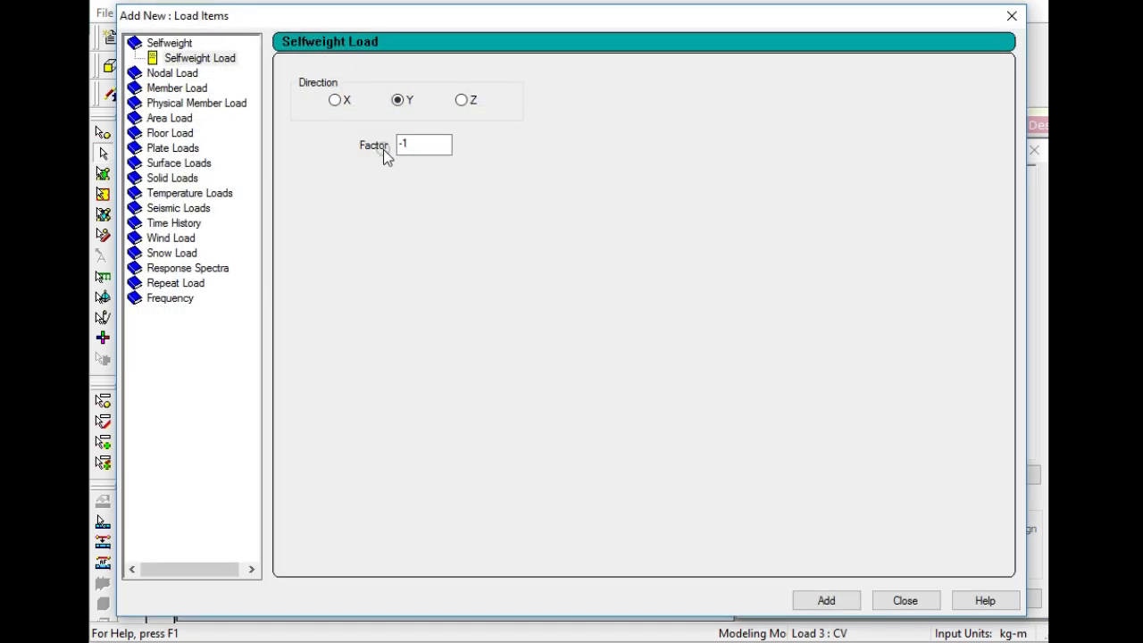
pyautogui.click(172, 88)
pyautogui.doubleClick(473, 120)
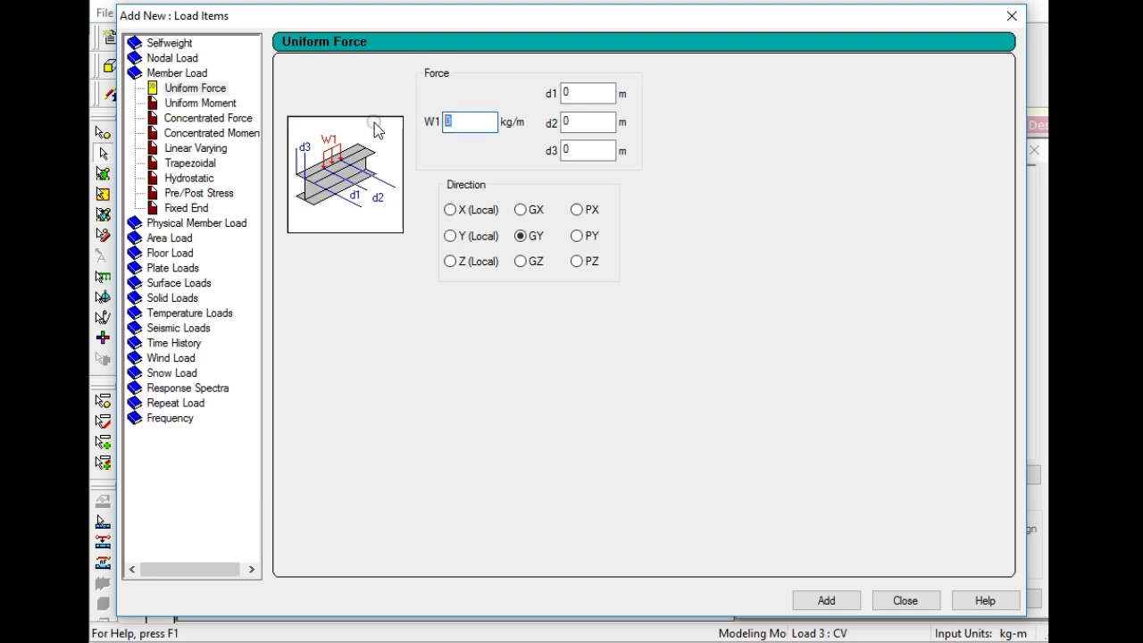
pyautogui.write('-')
pyautogui.click(825, 600)
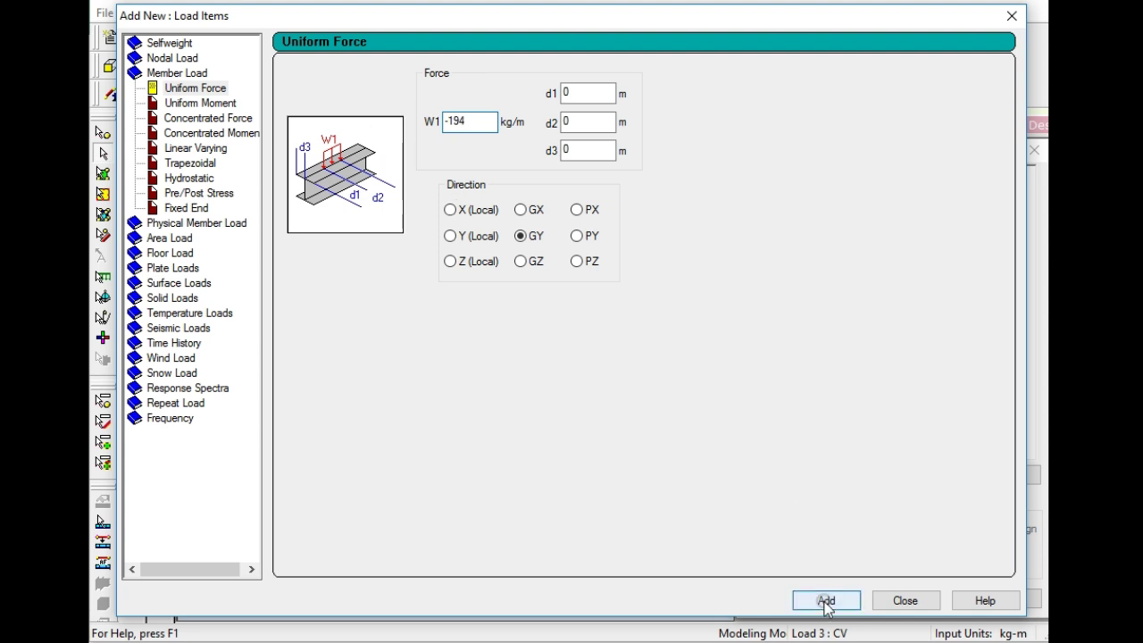
pyautogui.click(915, 600)
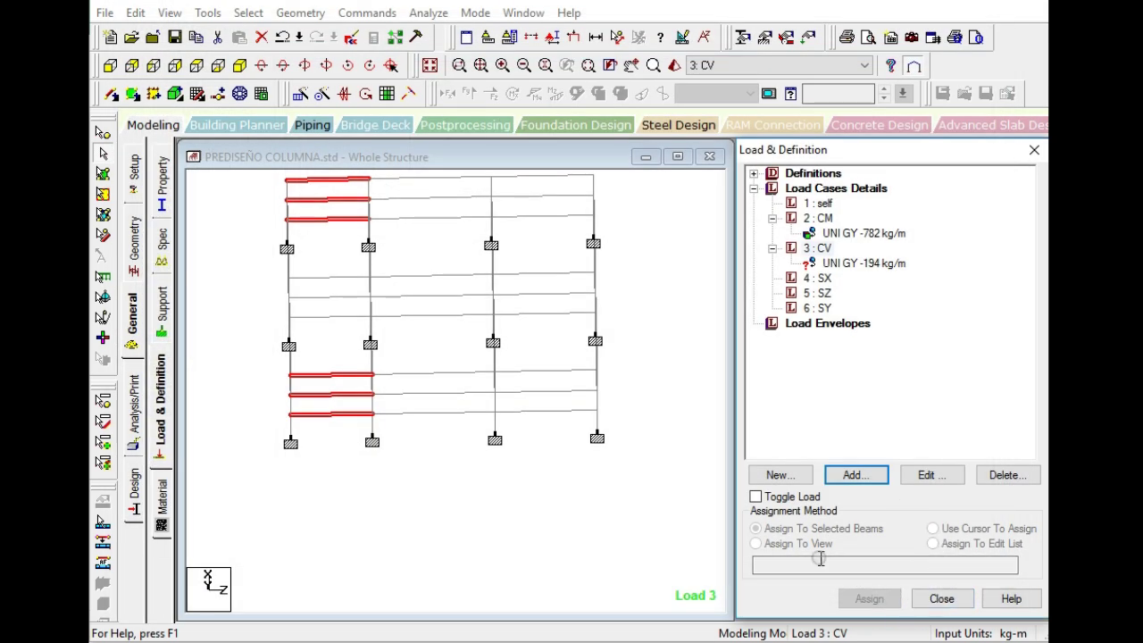
# - Assign the -194 kg/m CV uniform load to the selected outer-frame beams of the first bay
pyautogui.click(855, 262)
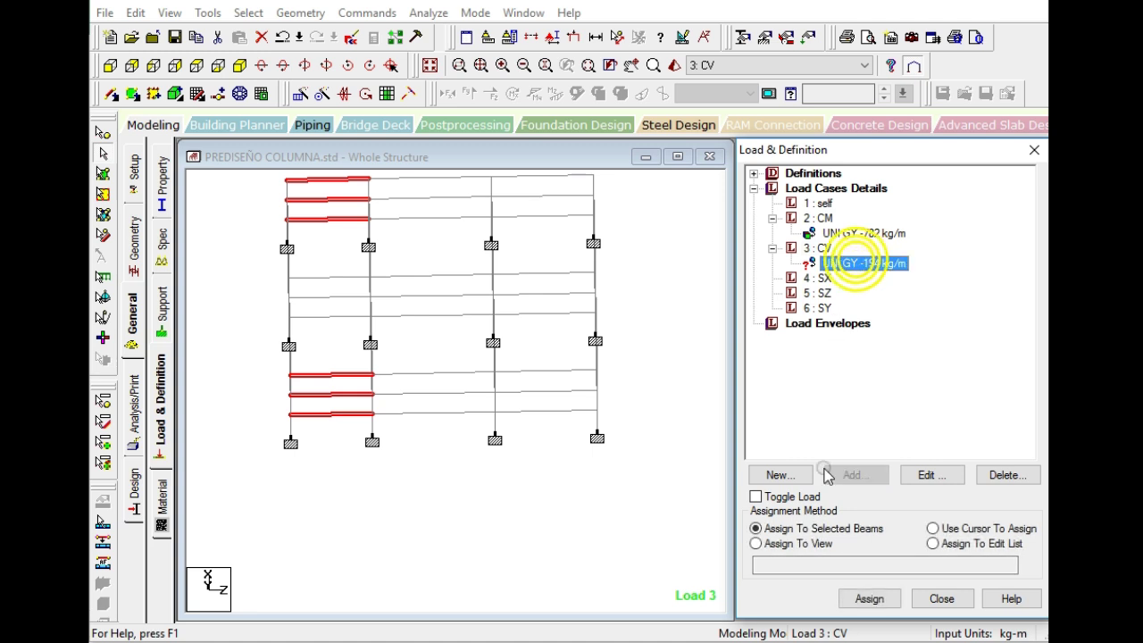
pyautogui.click(868, 599)
pyautogui.click(973, 427)
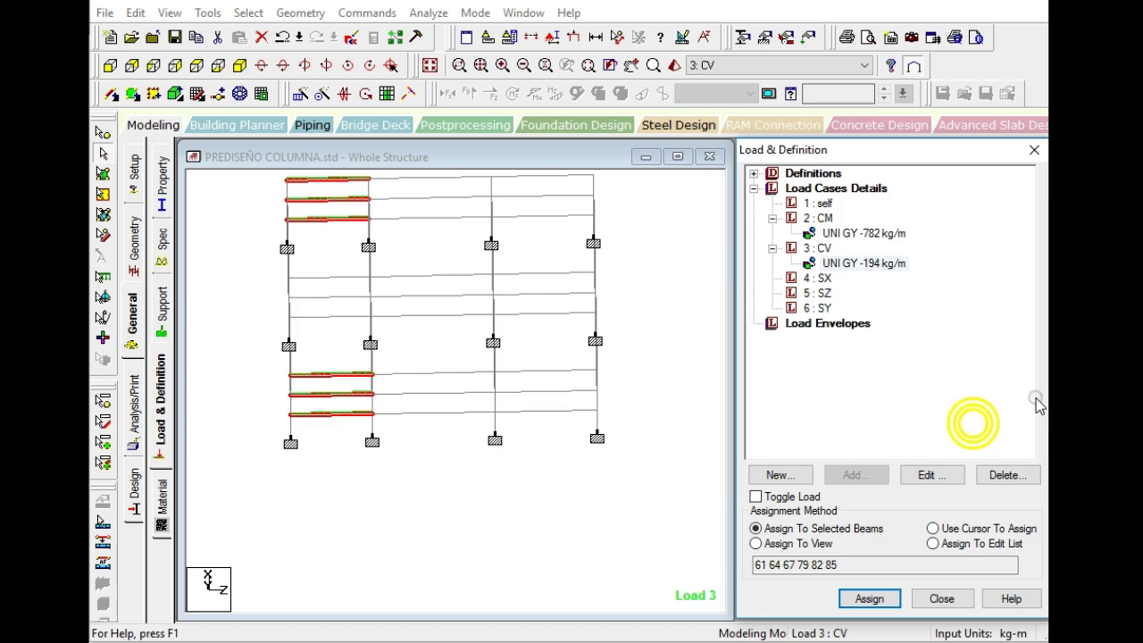
# - Check the CV and CM line loads for the remaining outer beams and the inner beams in the Excel tributary load table
pyautogui.hotkey('alt', 'Tab')
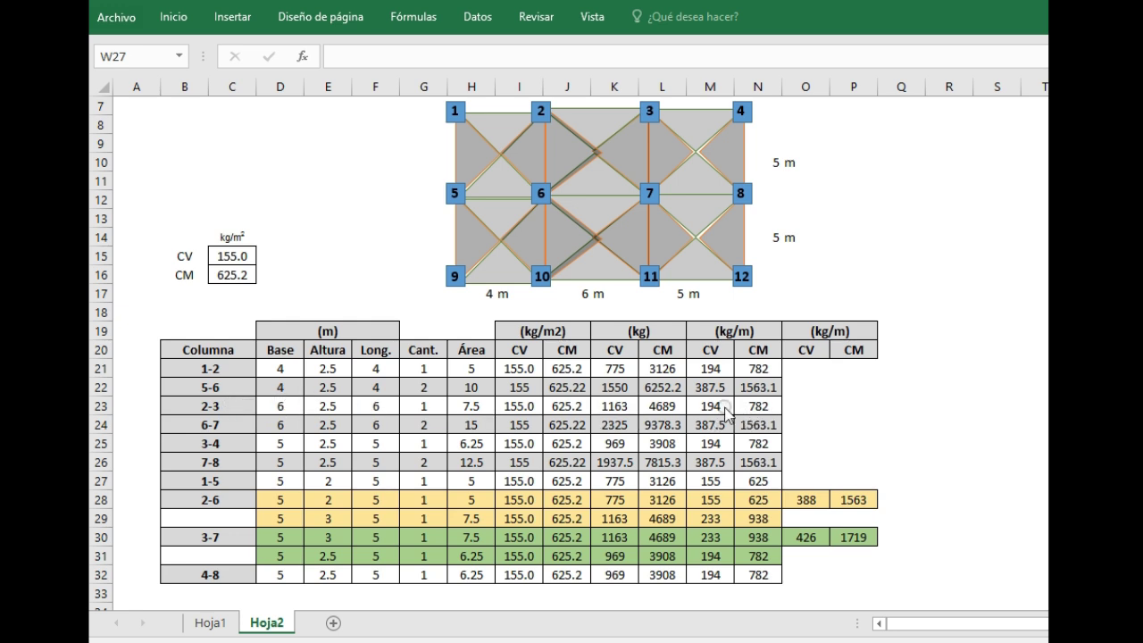
pyautogui.click(536, 639)
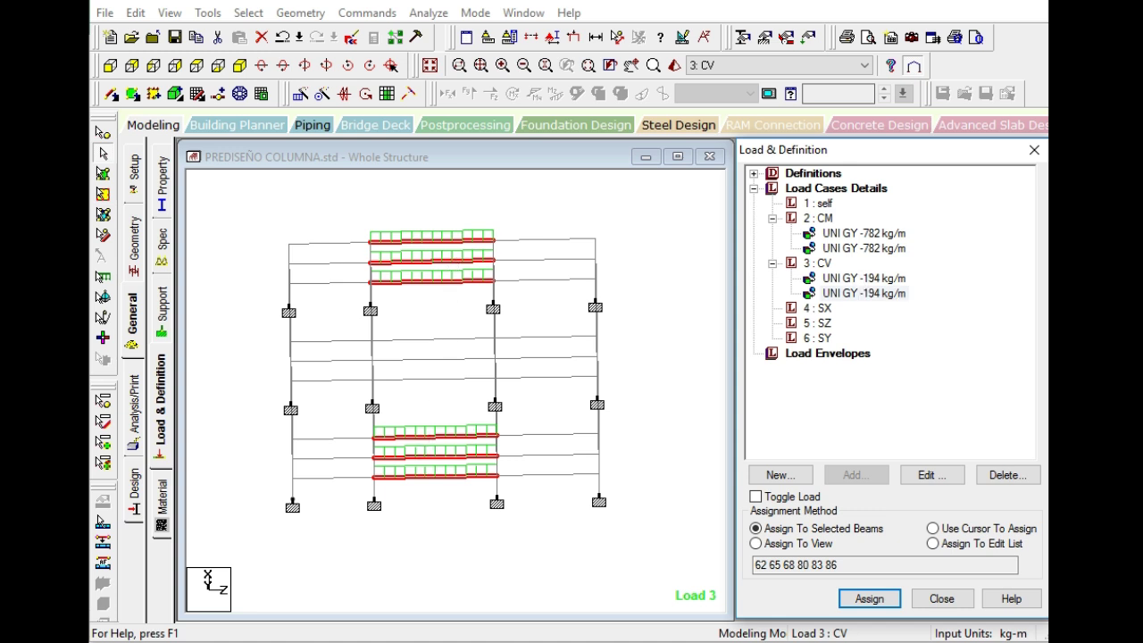
pyautogui.hotkey('alt', 'Tab')
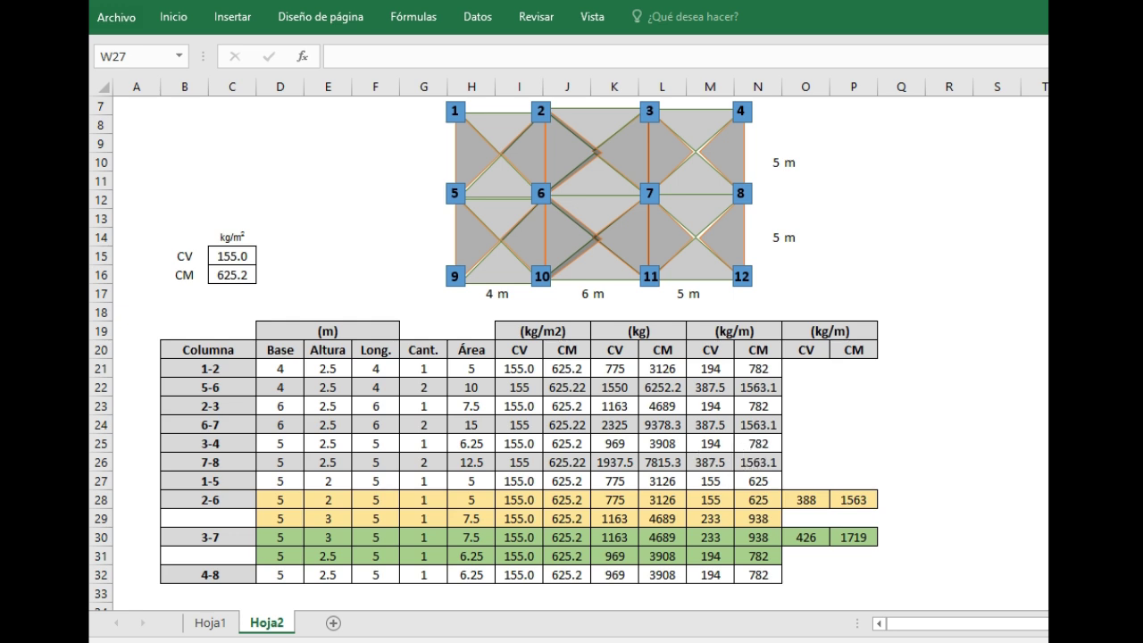
pyautogui.hotkey('alt', 'Tab')
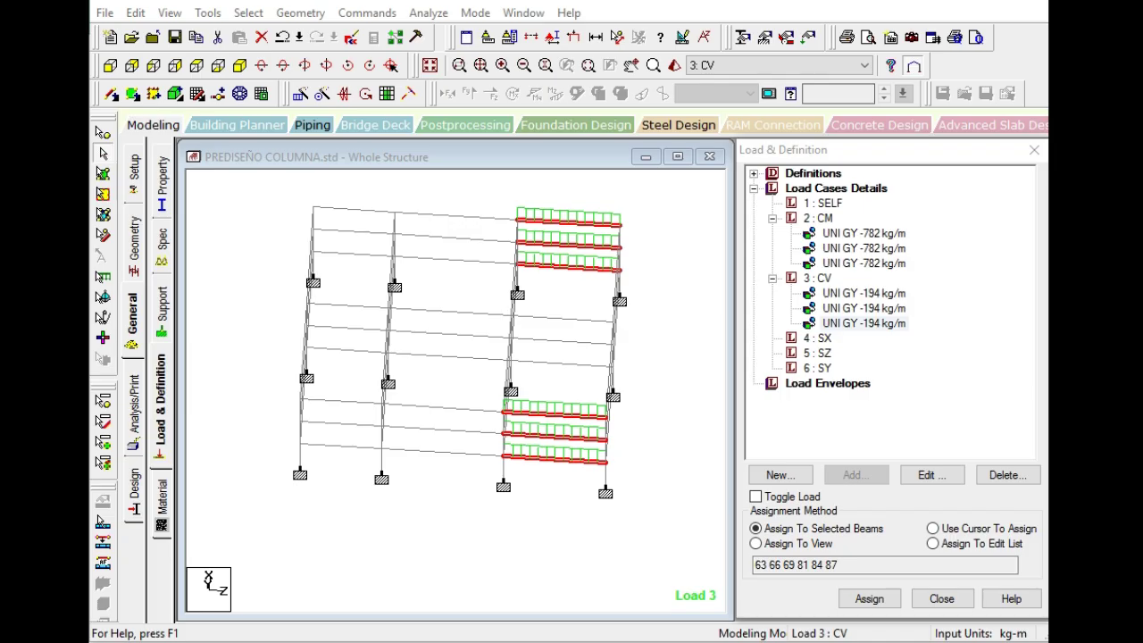
pyautogui.hotkey('alt', 'Tab')
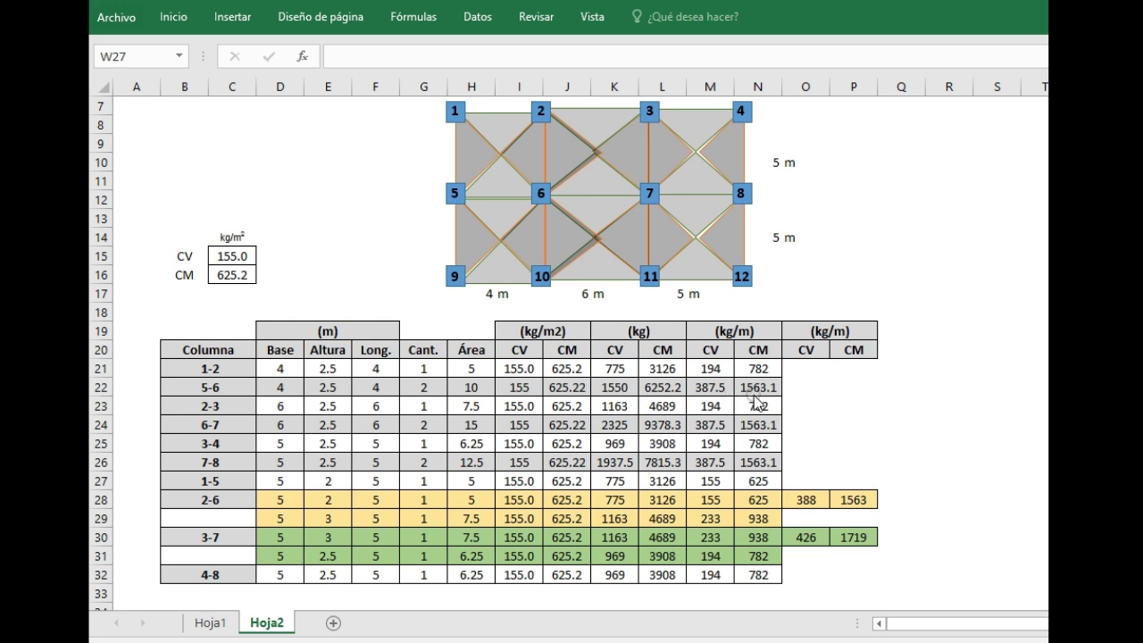
pyautogui.hotkey('alt', 'Tab')
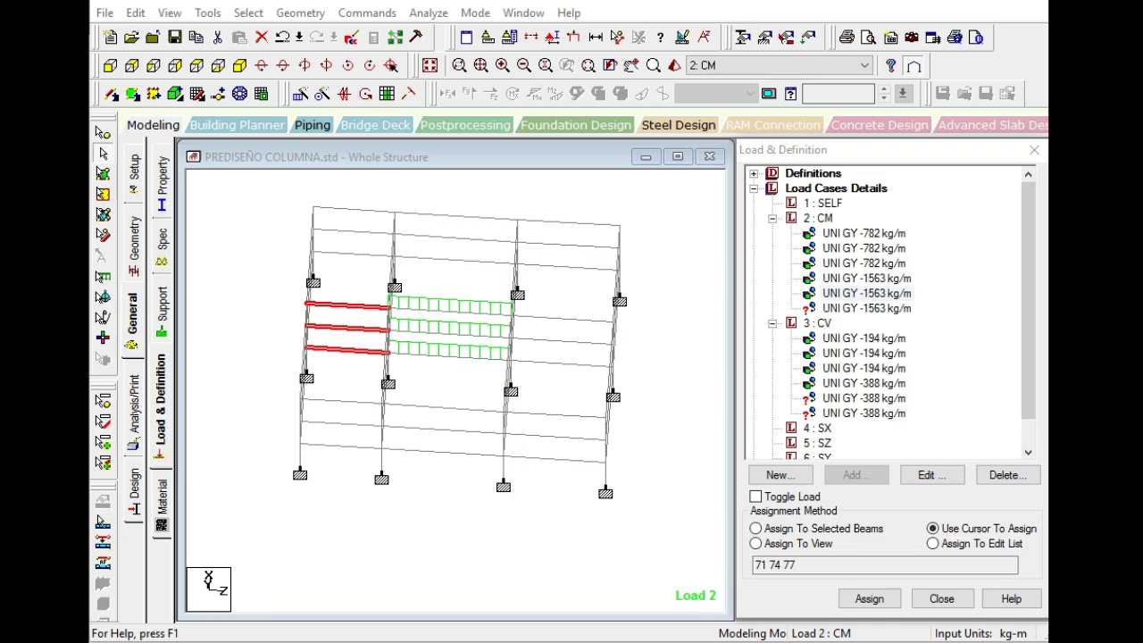
# - Consult the Excel load table for beam 7-8 and assign the remaining -388 kg/m CV load to the inner-frame beams of the last bay
pyautogui.hotkey('alt', 'Tab')
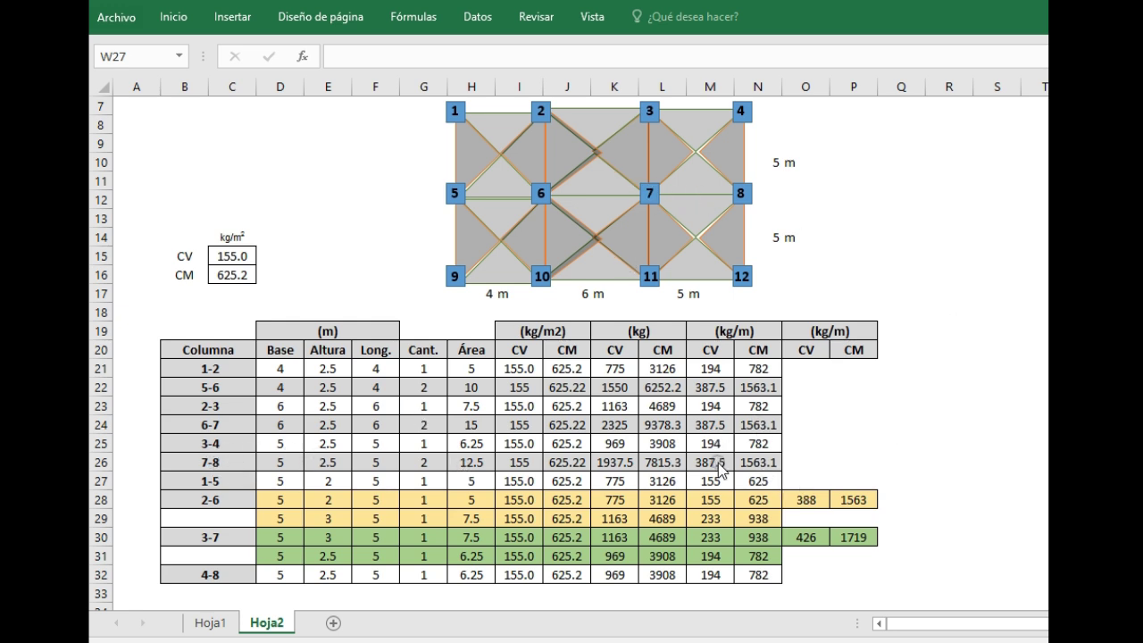
pyautogui.hotkey('alt', 'Tab')
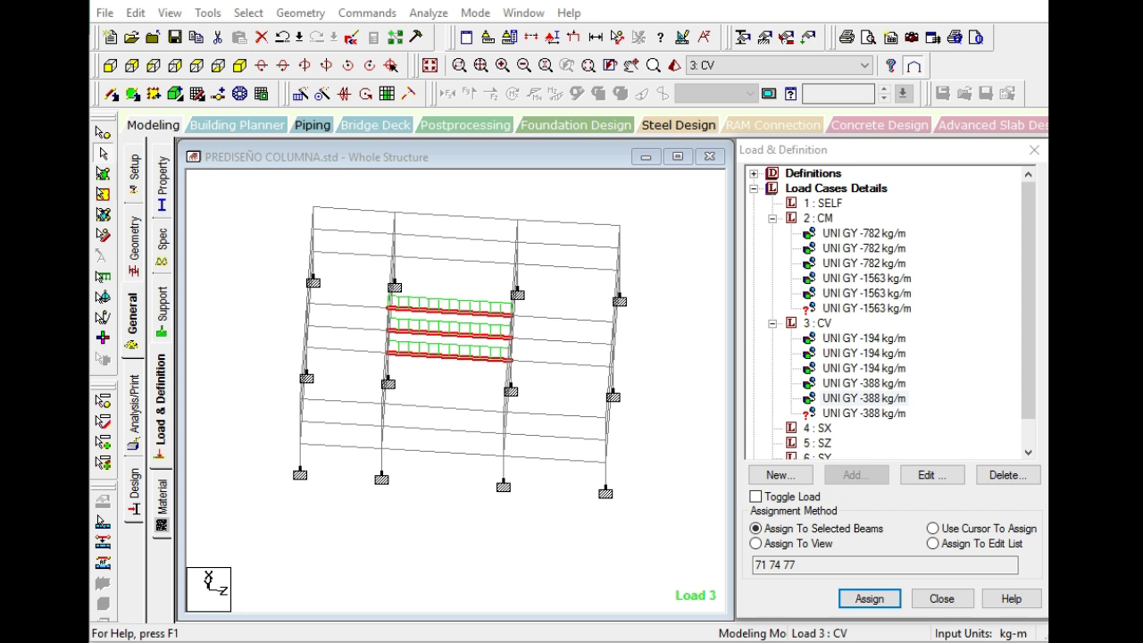
pyautogui.click(863, 412)
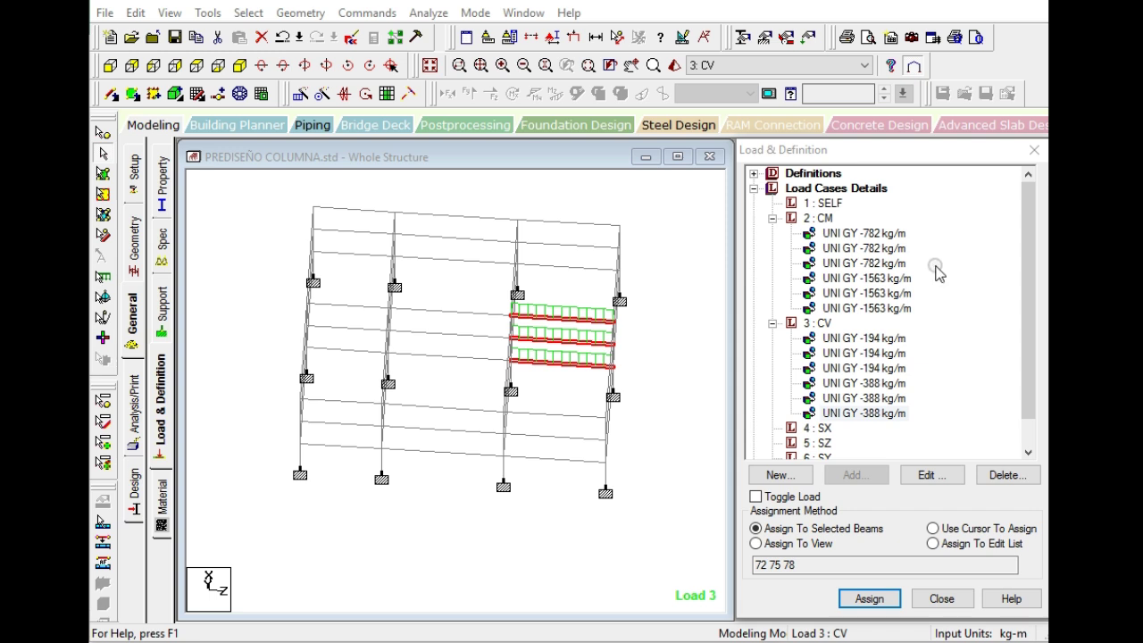
# - Select the whole structure and add a selfweight load in Y with factor -1 to load case SELF
pyautogui.click(808, 202)
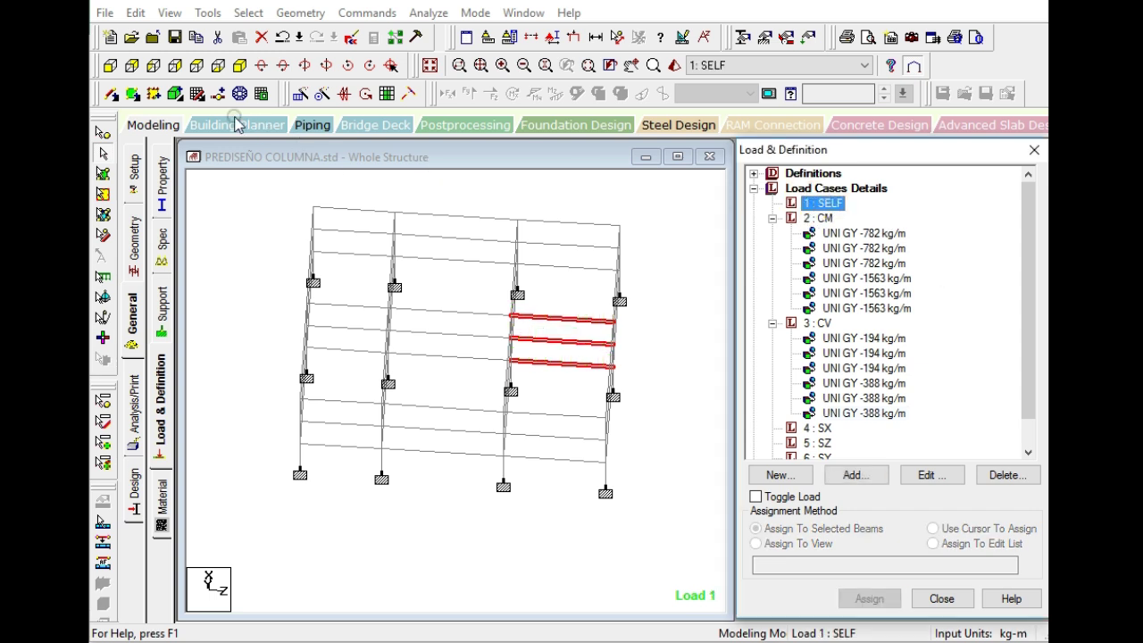
pyautogui.moveTo(250, 192); pyautogui.dragTo(692, 537)
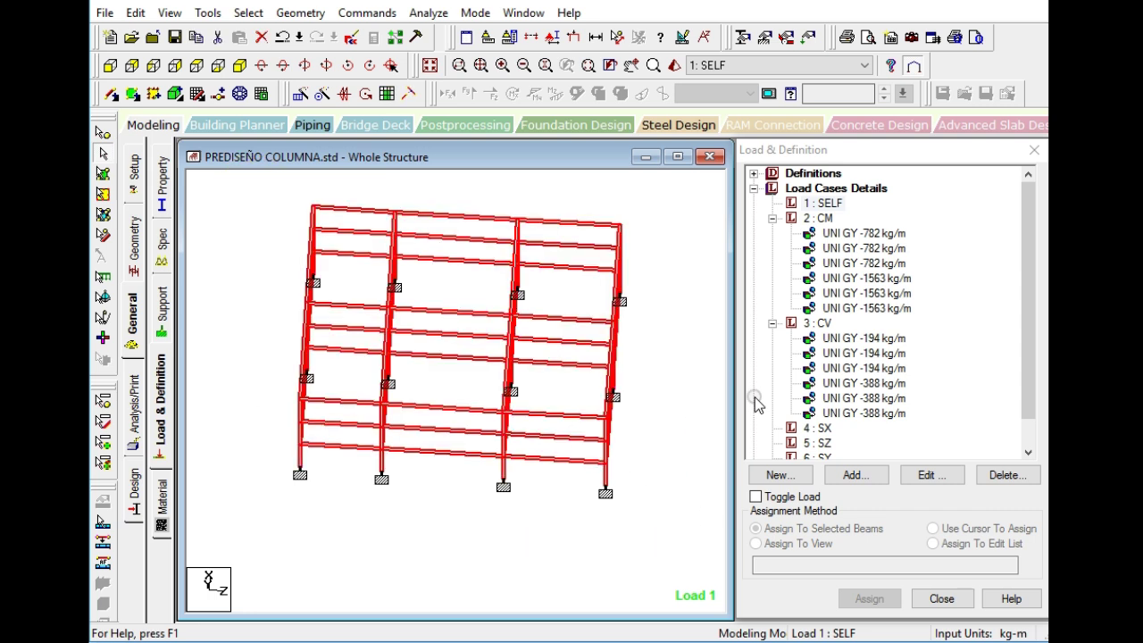
pyautogui.click(829, 202)
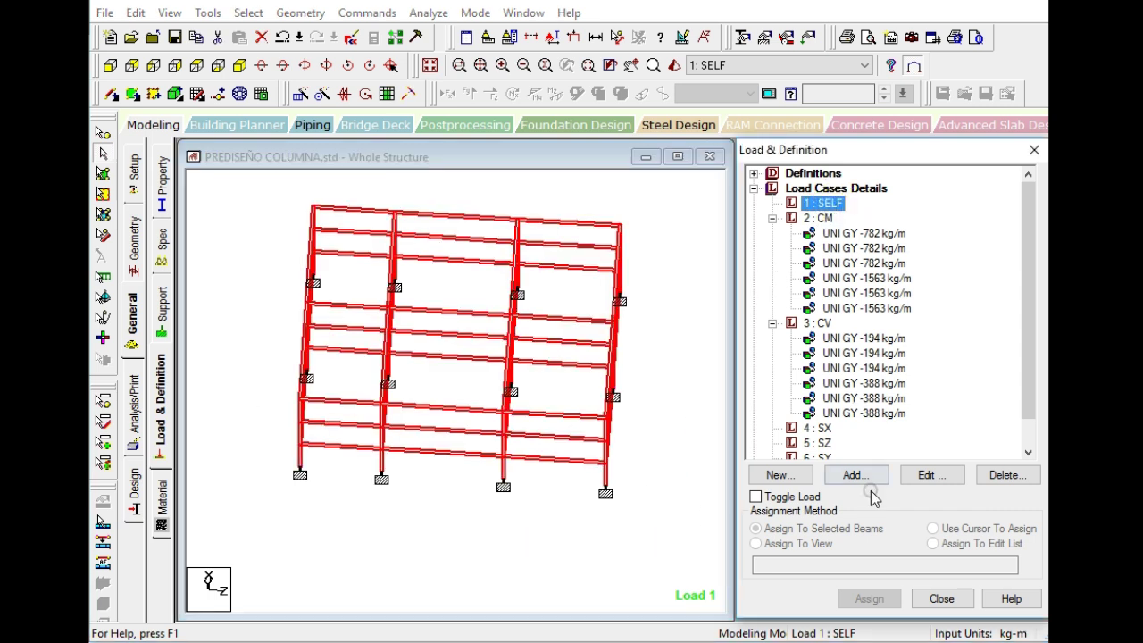
pyautogui.click(854, 470)
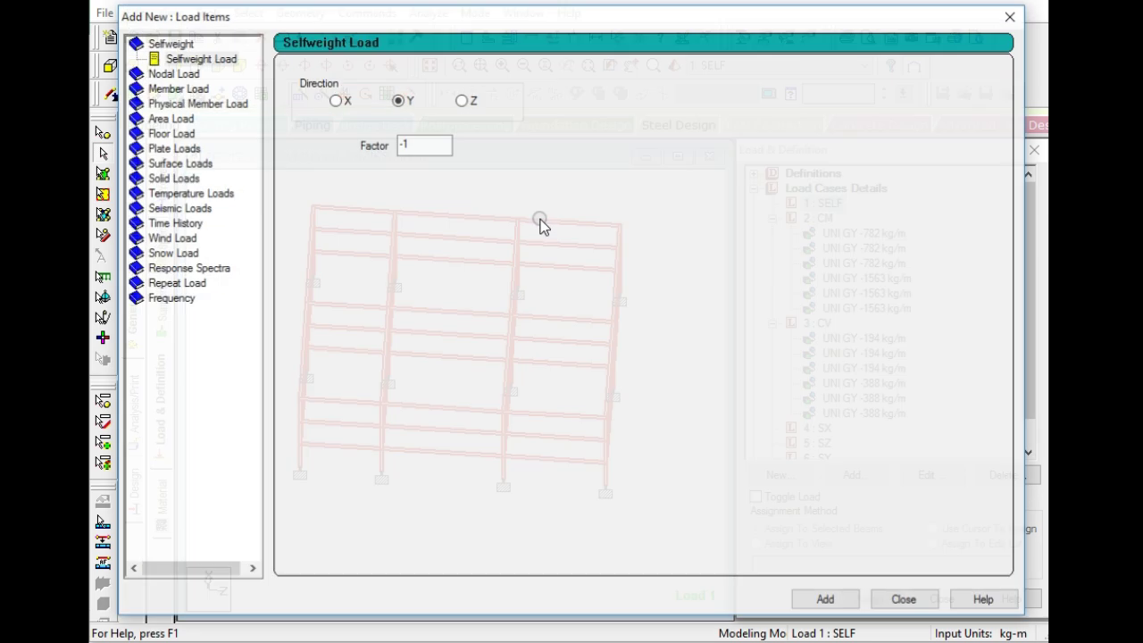
pyautogui.click(183, 58)
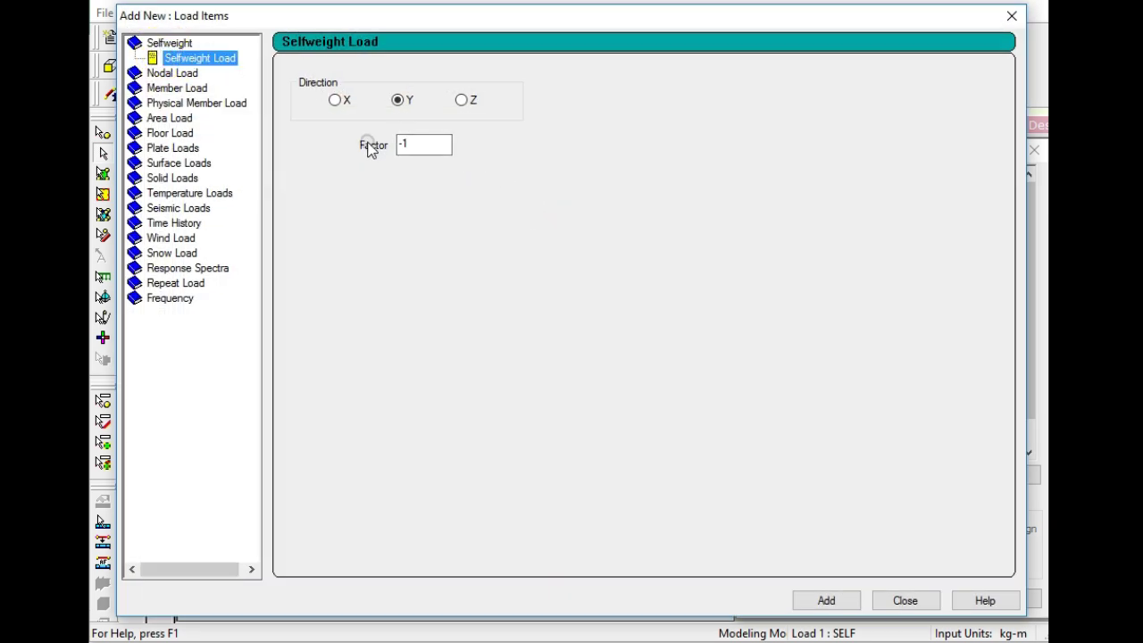
pyautogui.click(828, 600)
pyautogui.click(905, 600)
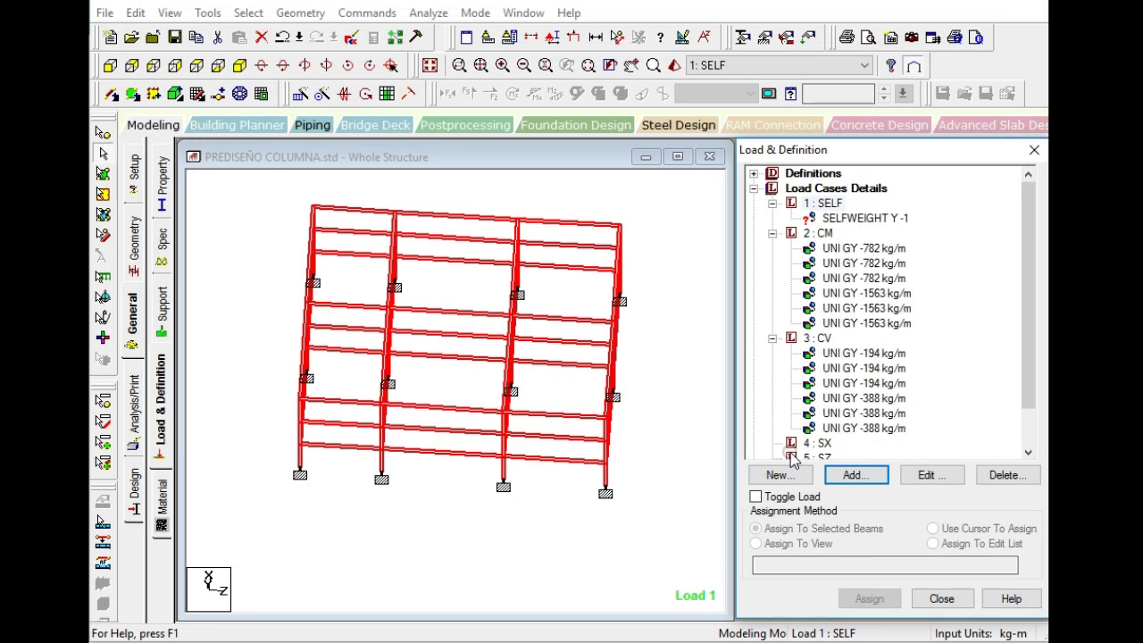
# - Try to assign the selfweight load to all selected members, using the selected-beams and cursor assignment methods
pyautogui.click(864, 218)
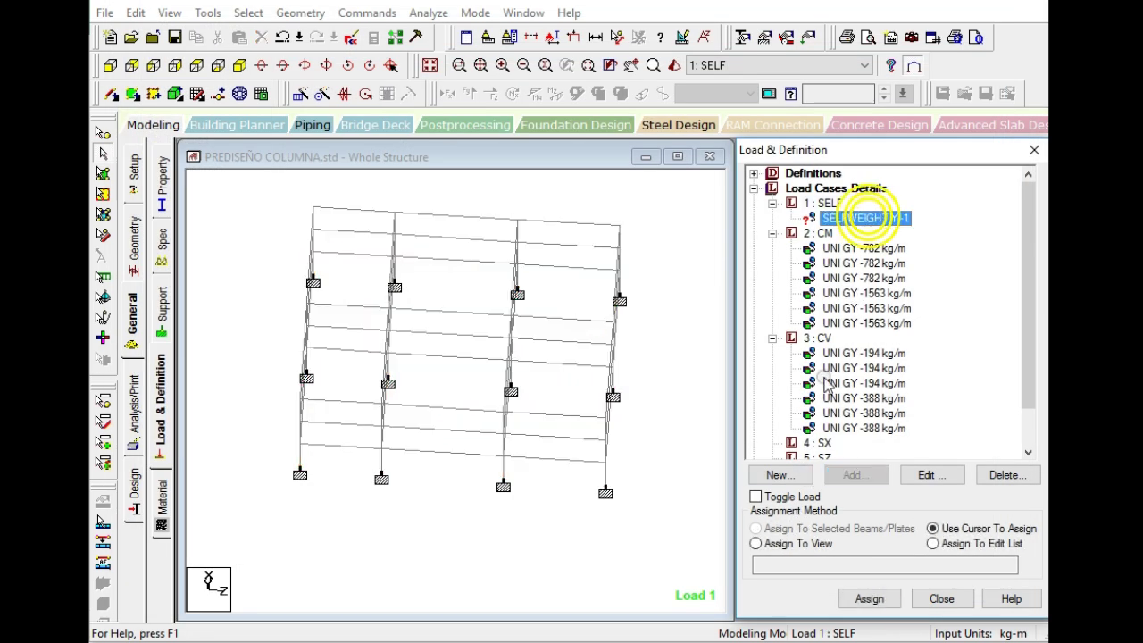
pyautogui.moveTo(272, 182); pyautogui.dragTo(662, 548)
pyautogui.click(792, 528)
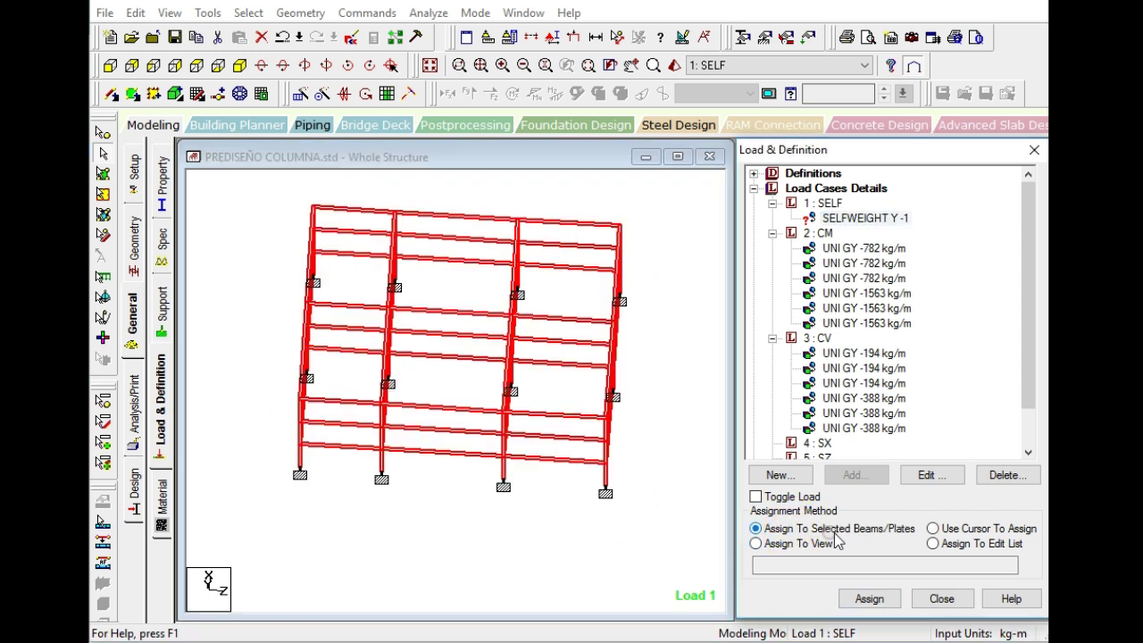
pyautogui.click(964, 528)
pyautogui.click(252, 158)
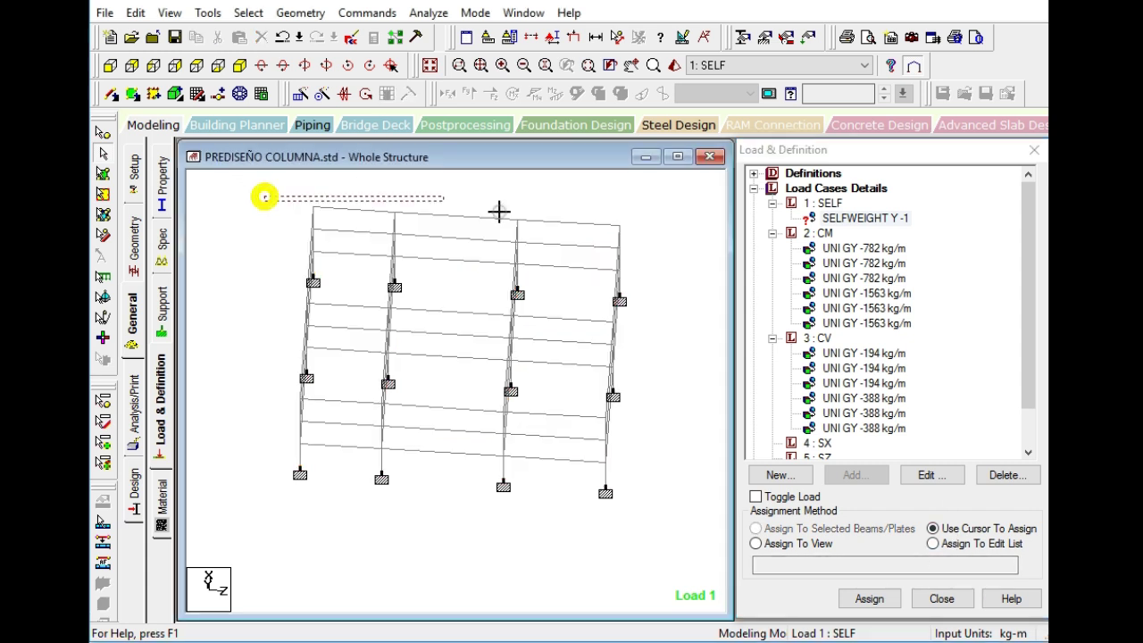
pyautogui.click(853, 601)
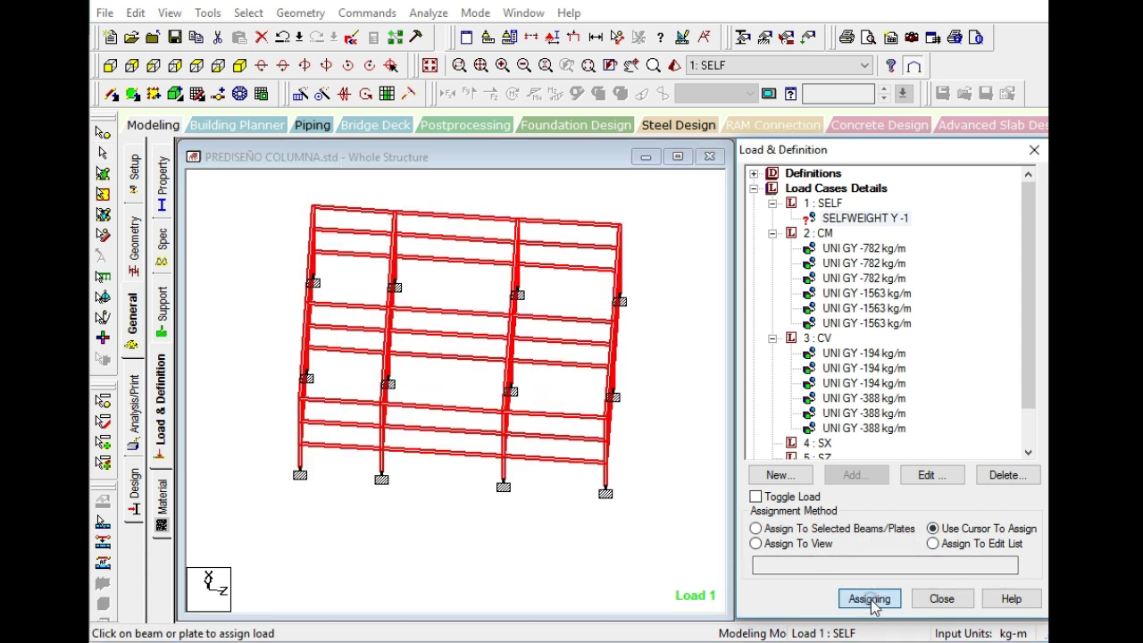
pyautogui.click(862, 218)
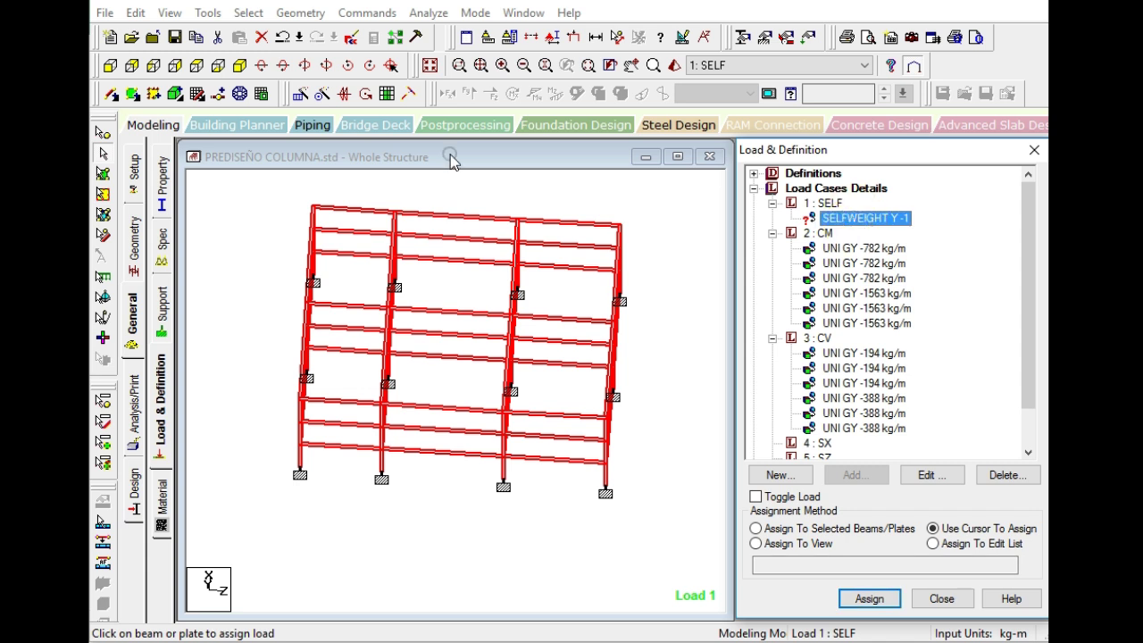
pyautogui.click(870, 600)
pyautogui.click(871, 600)
# - Assign the selfweight load to the entire view
pyautogui.click(756, 542)
pyautogui.click(871, 600)
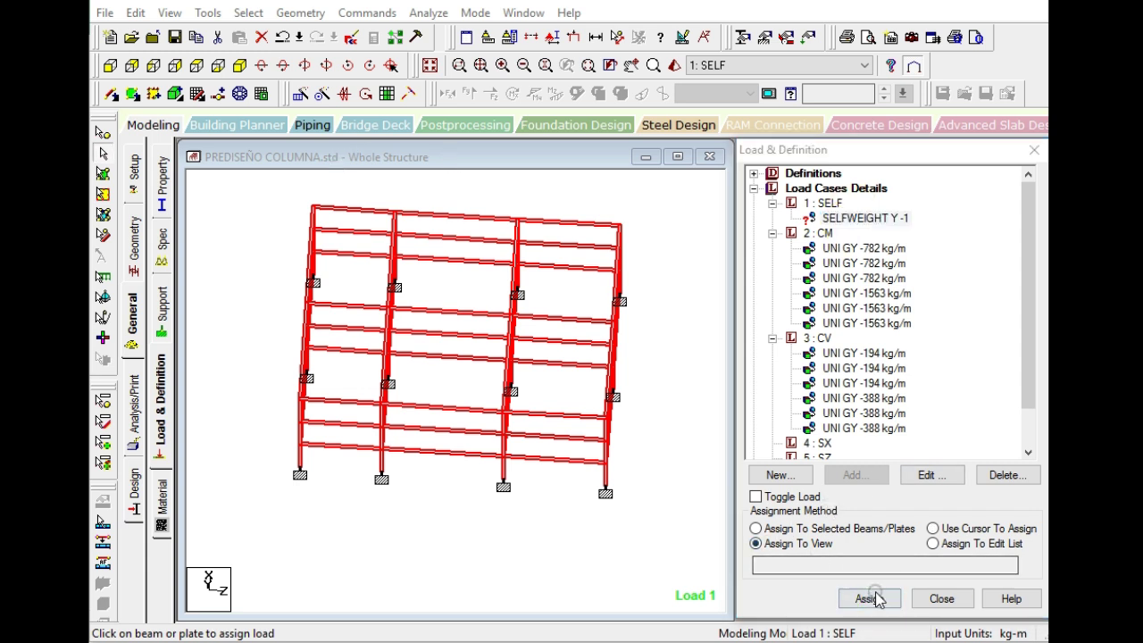
pyautogui.click(942, 429)
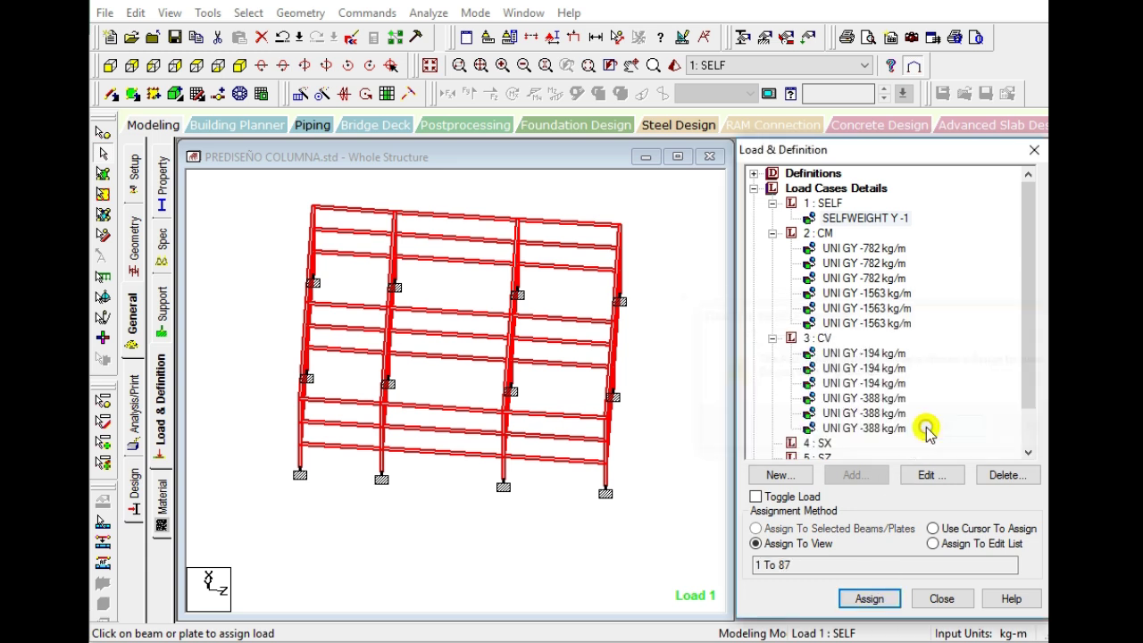
# - Review the assigned selfweight and member loads, clear the member selection, and go through the CV load items
pyautogui.click(828, 250)
pyautogui.click(831, 218)
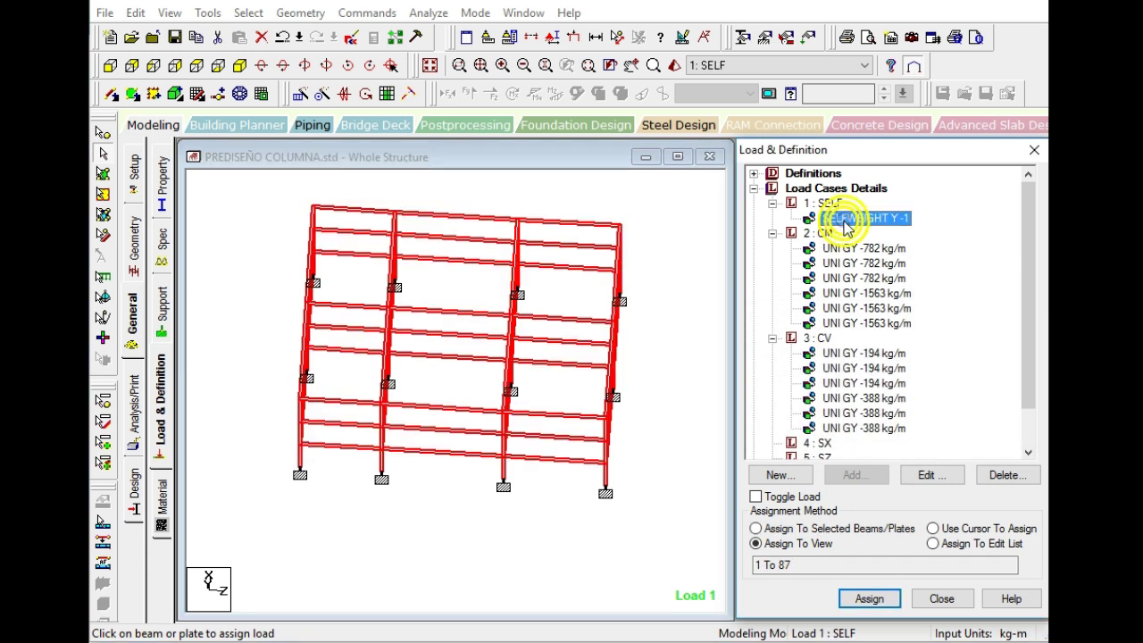
pyautogui.click(661, 518)
pyautogui.click(863, 428)
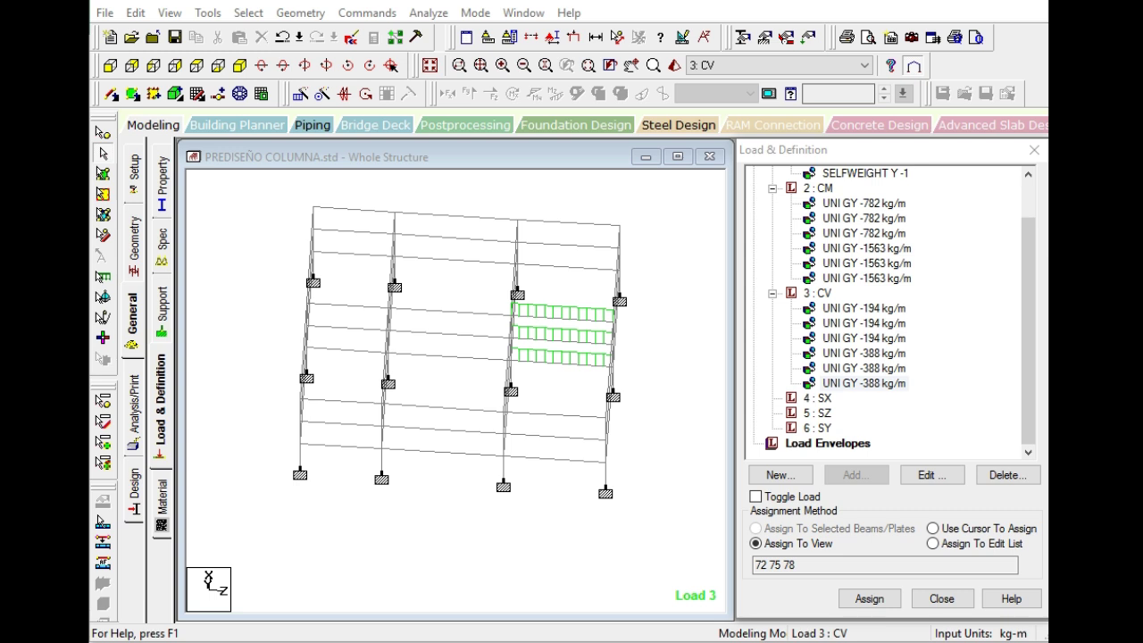
pyautogui.press('Down')
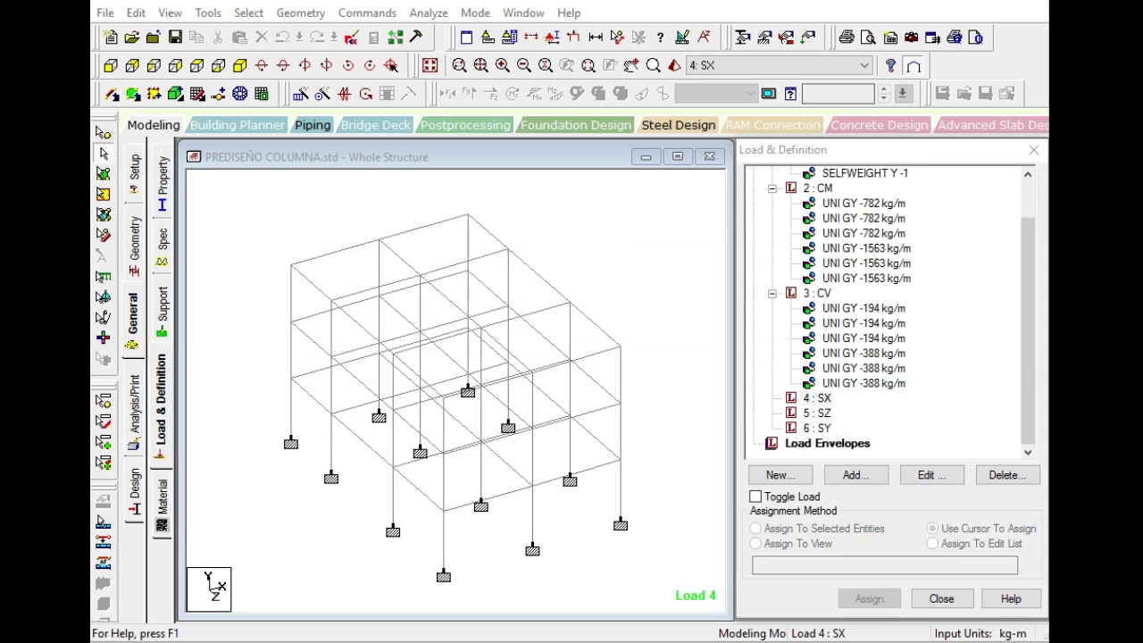
# - Switch to the Excel design spectrum workbook and set the seismic zone to 5
pyautogui.click(599, 613)
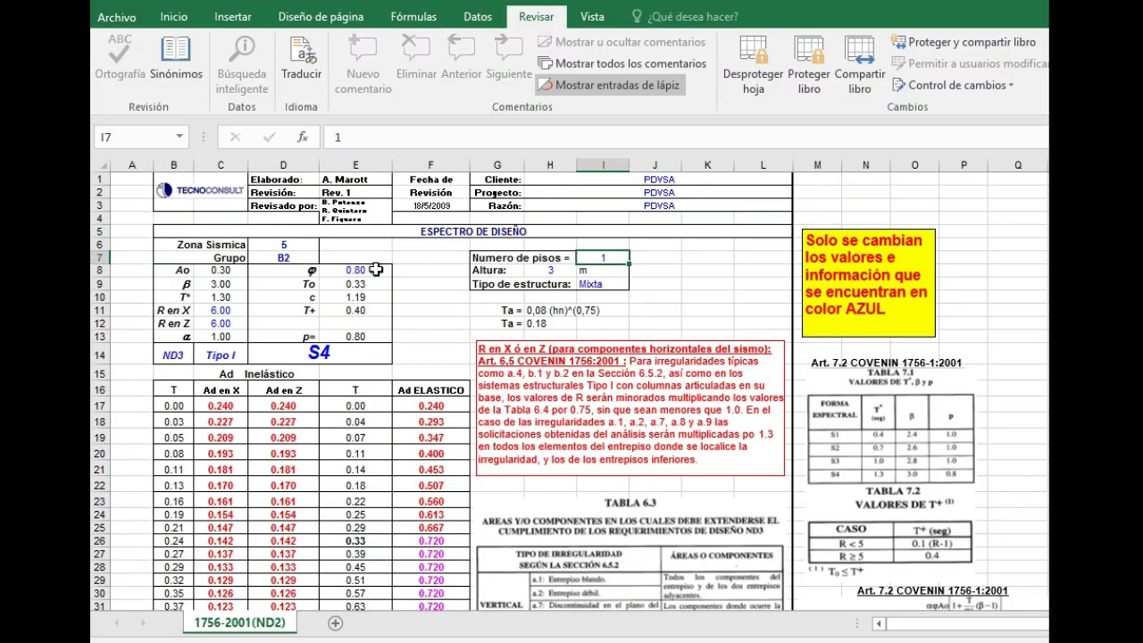
pyautogui.scroll(-1, 282, 257)
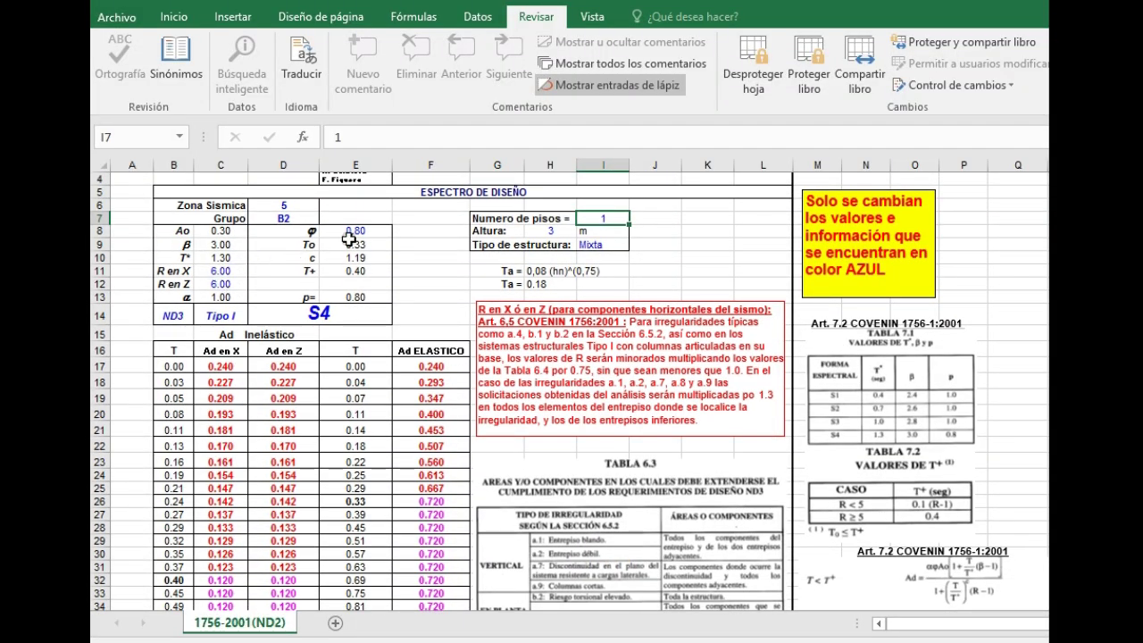
pyautogui.click(293, 205)
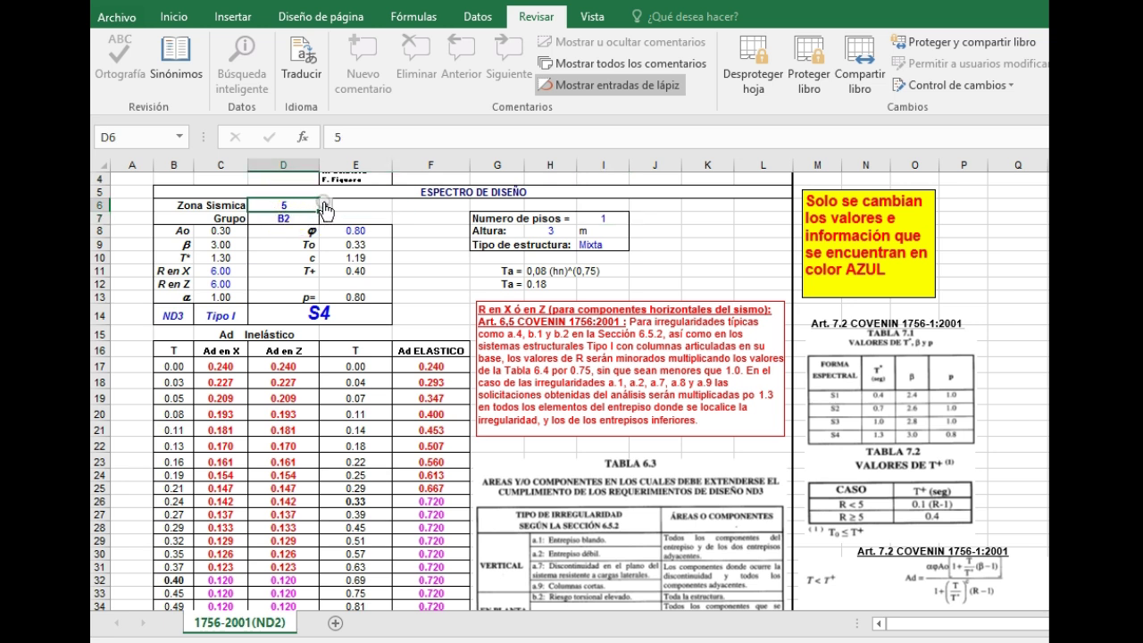
pyautogui.click(325, 205)
pyautogui.click(297, 248)
pyautogui.click(326, 206)
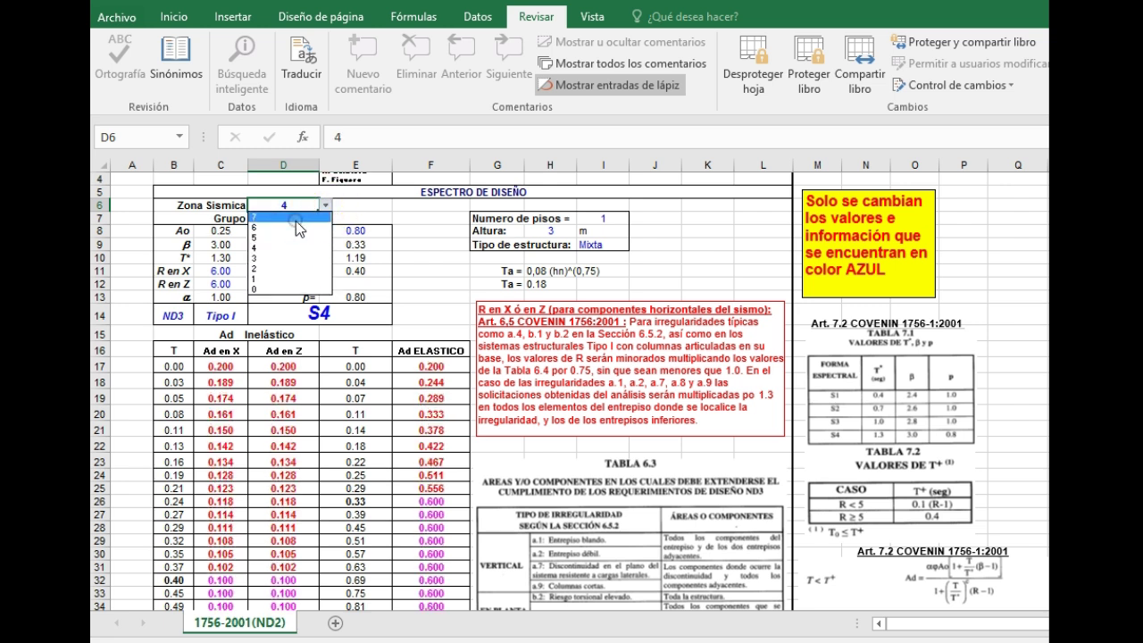
pyautogui.click(295, 237)
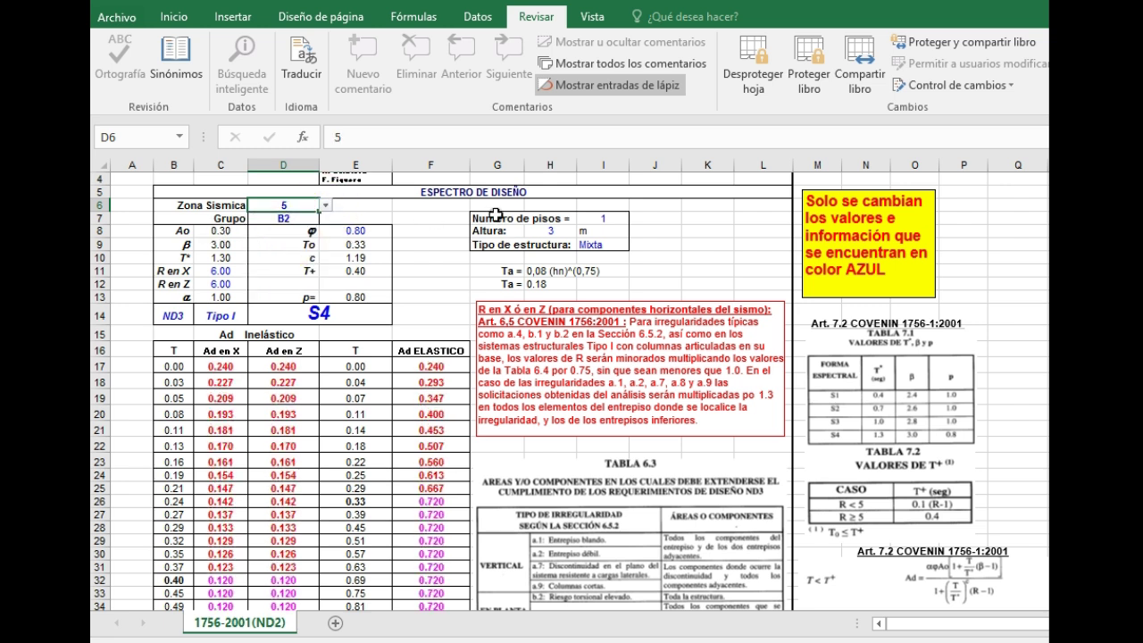
# - Set the number of floors to 3 and the building height to 9.6 m
pyautogui.click(607, 216)
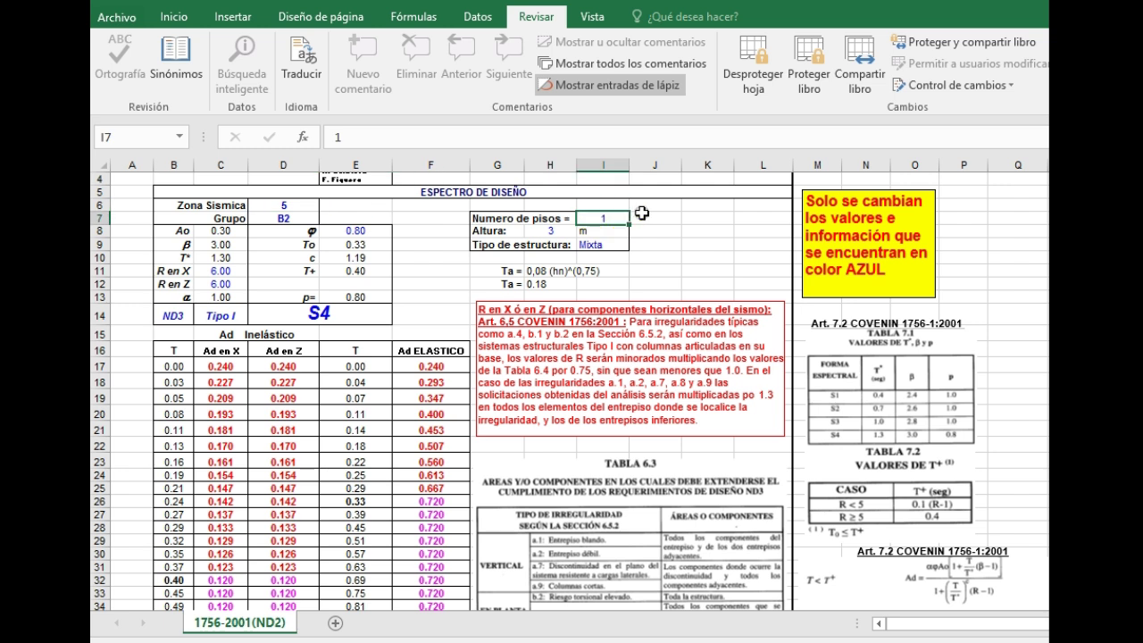
pyautogui.write('3')
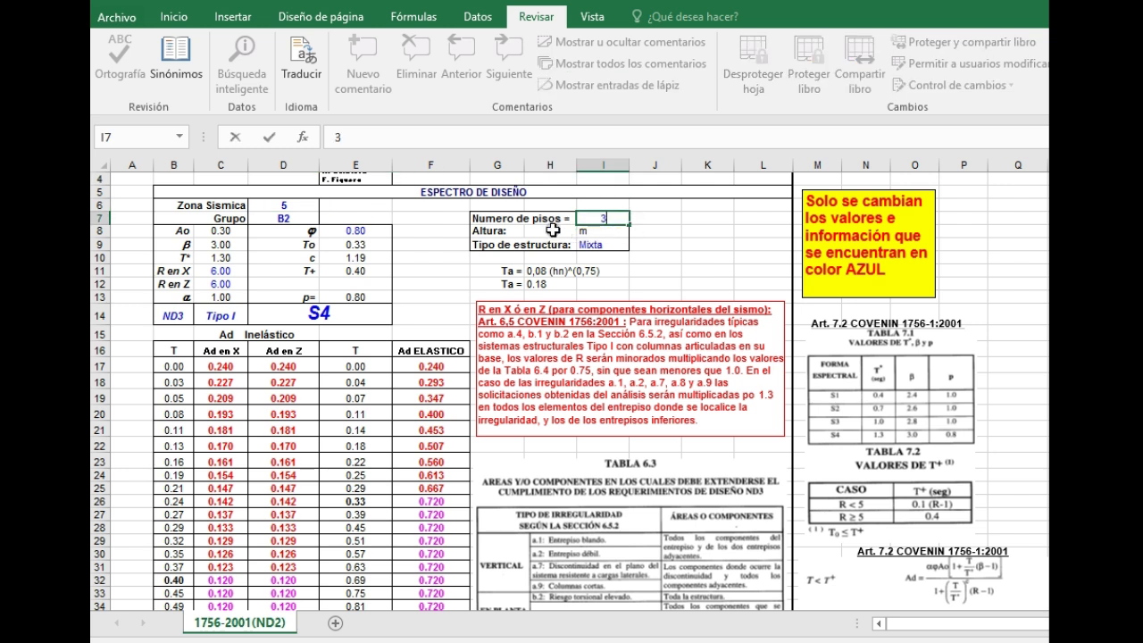
pyautogui.click(553, 230)
pyautogui.write('9')
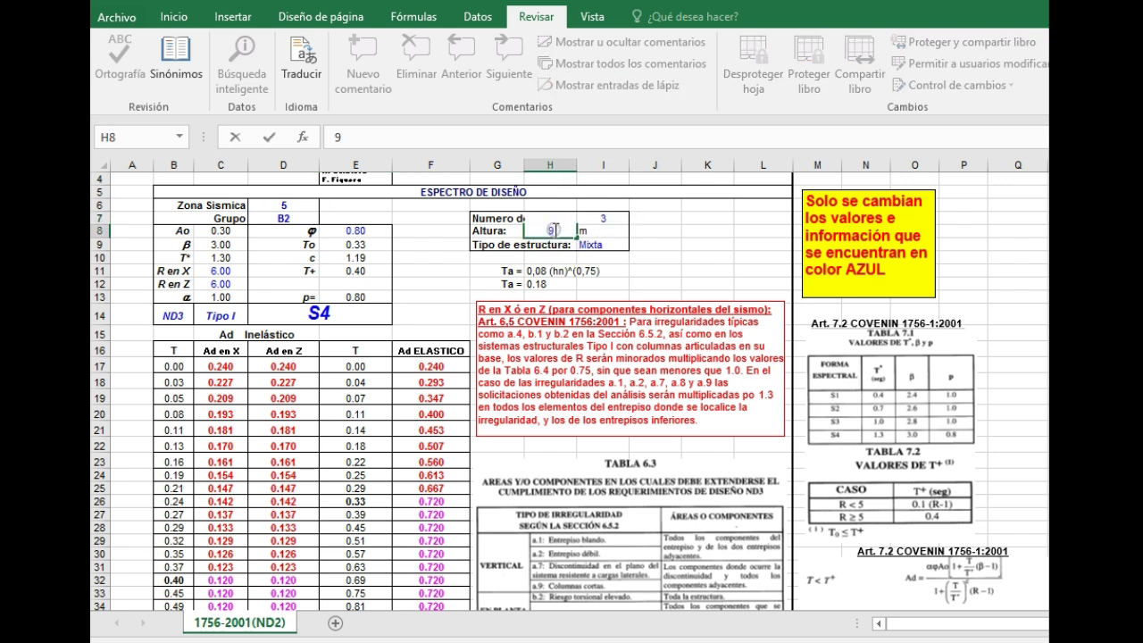
pyautogui.write('.6')
# - Set the design level to ND2 and check the structure type options, keeping Tipo I
pyautogui.click(185, 314)
pyautogui.click(203, 315)
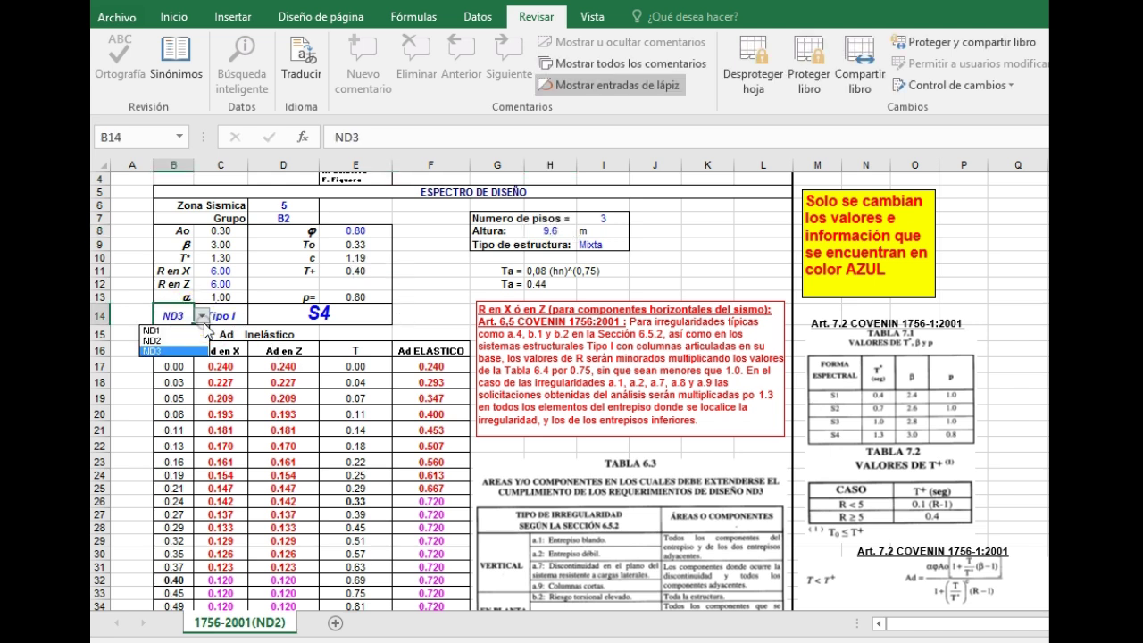
pyautogui.click(183, 340)
pyautogui.click(221, 321)
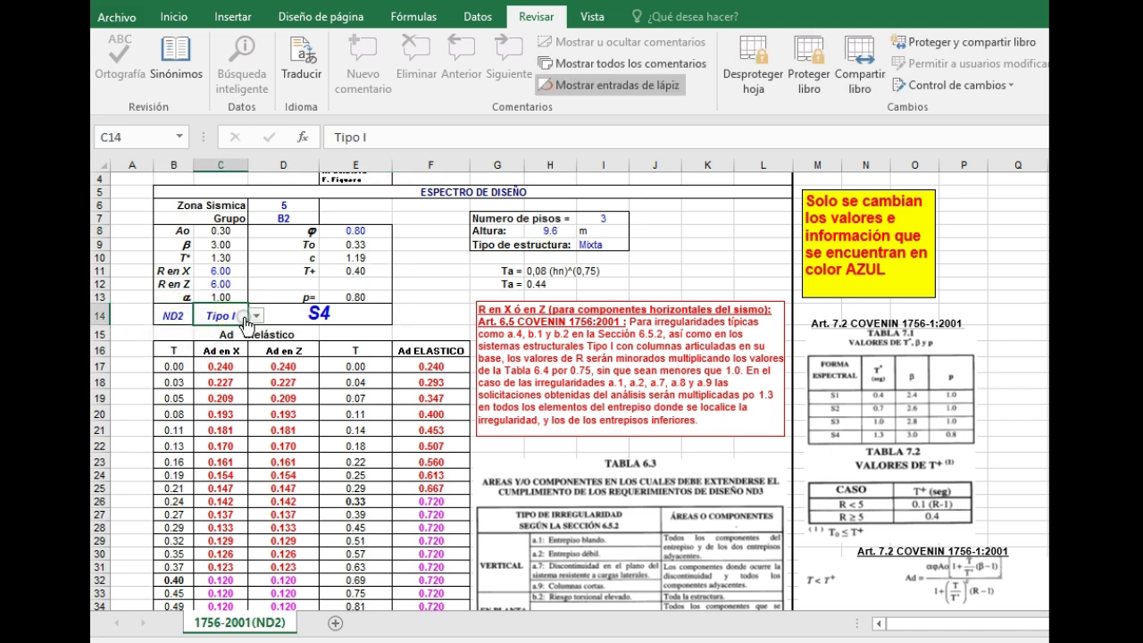
pyautogui.click(215, 320)
# - Examine the COVENIN tables further down the sheet for the response reduction factor R and the design levels
pyautogui.scroll(-20, 571, 393)
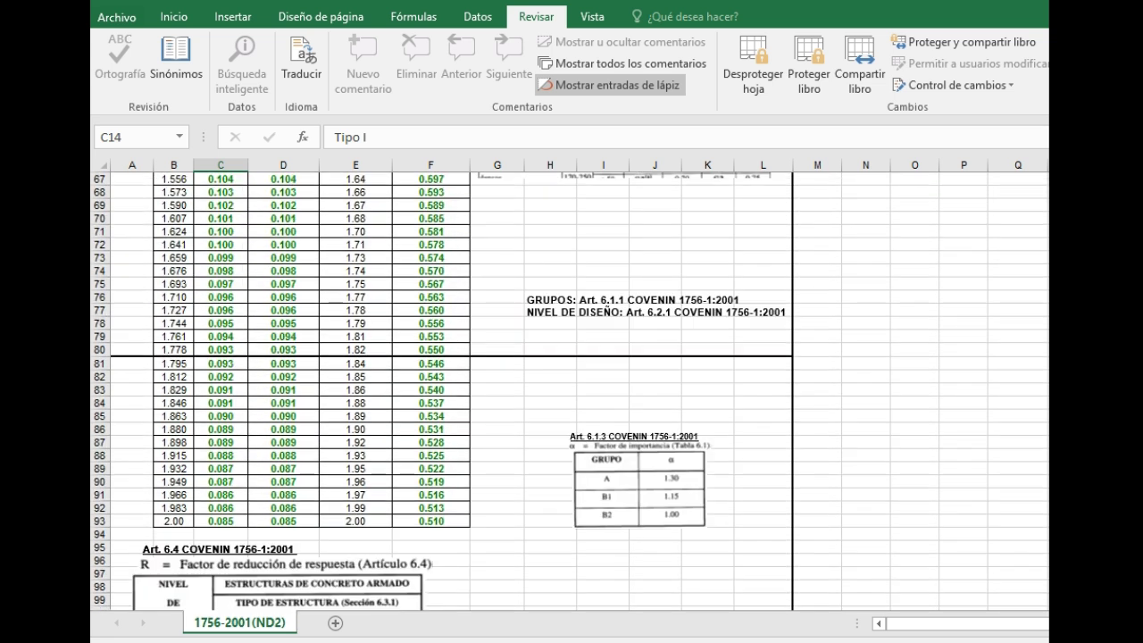
pyautogui.scroll(-16, 370, 438)
pyautogui.scroll(7, 232, 272)
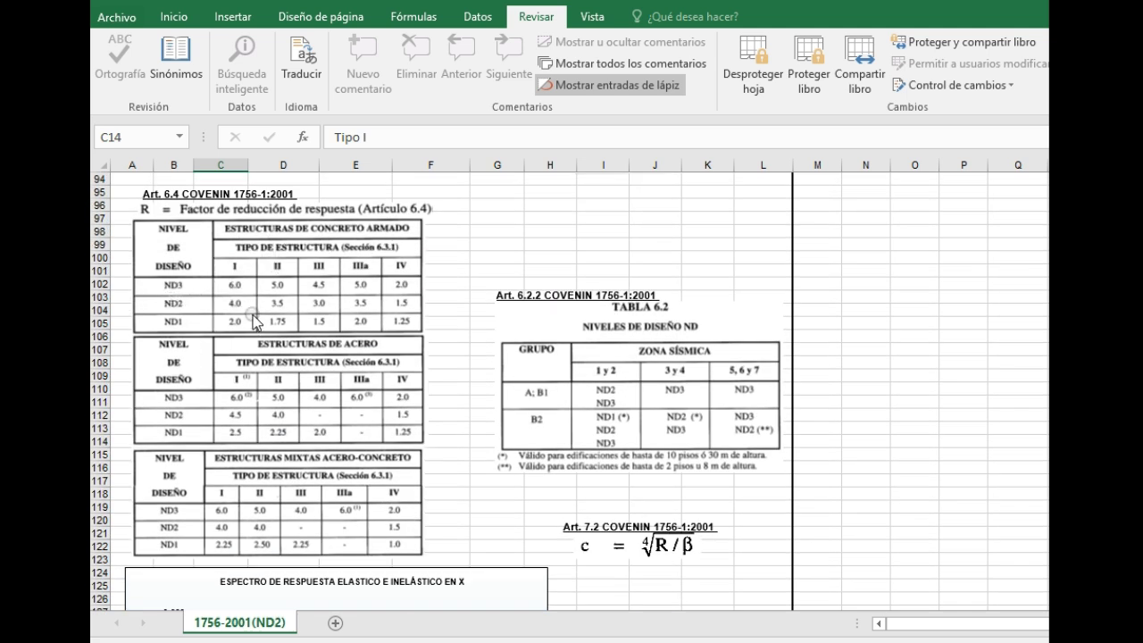
pyautogui.scroll(5, 251, 321)
pyautogui.scroll(20, 493, 373)
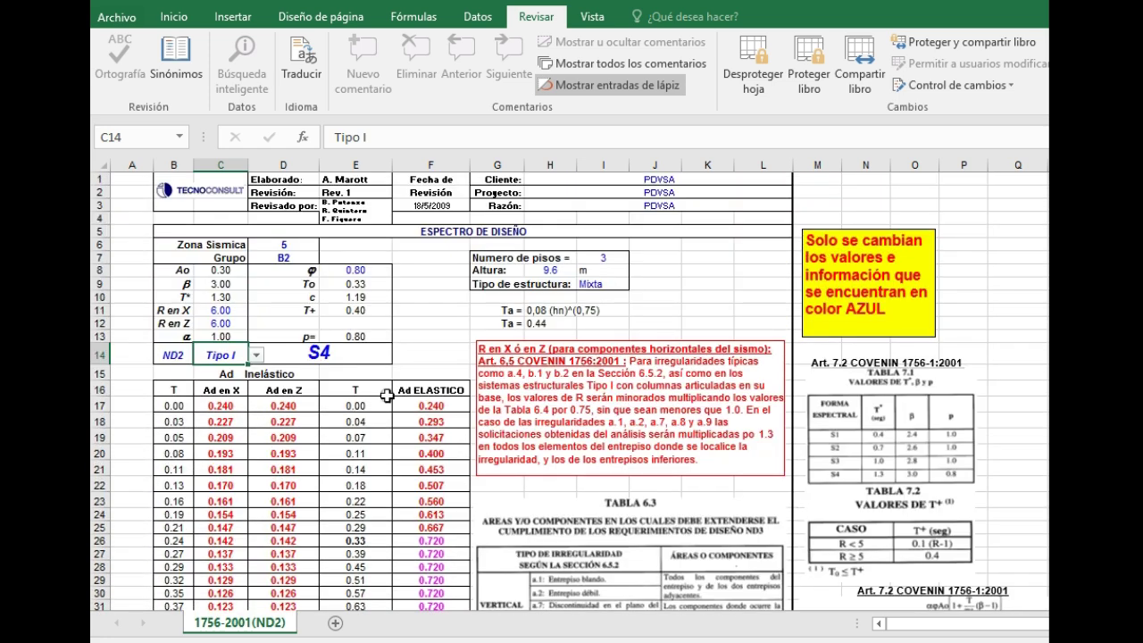
pyautogui.scroll(-3, 391, 389)
pyautogui.scroll(2, 357, 375)
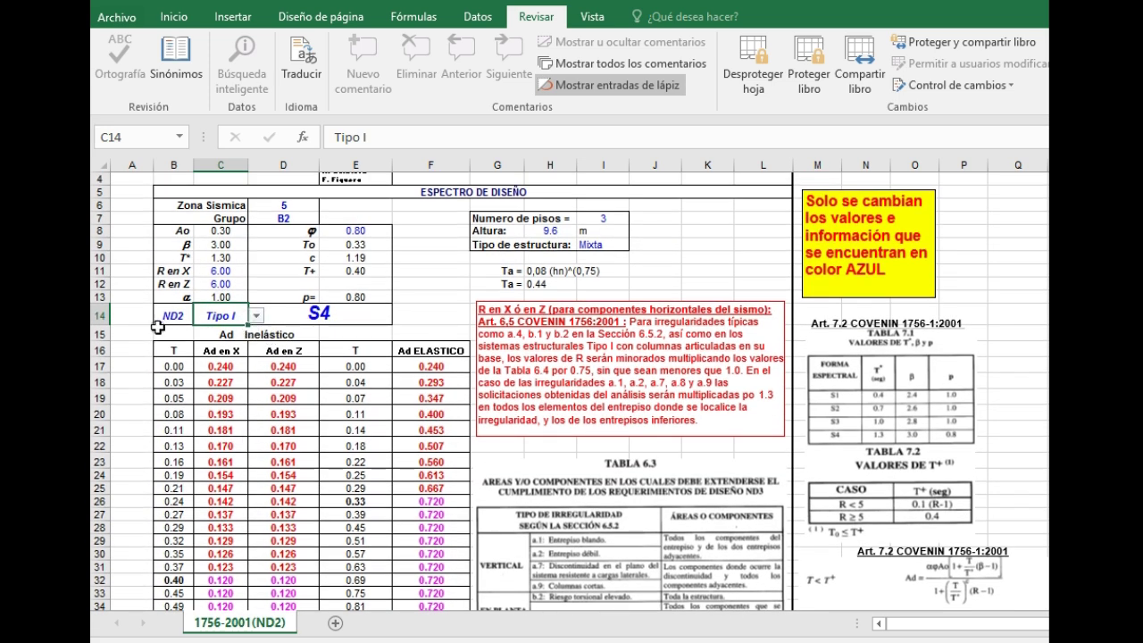
# - Set the response reduction factors R en X and R en Z both to 4
pyautogui.click(222, 273)
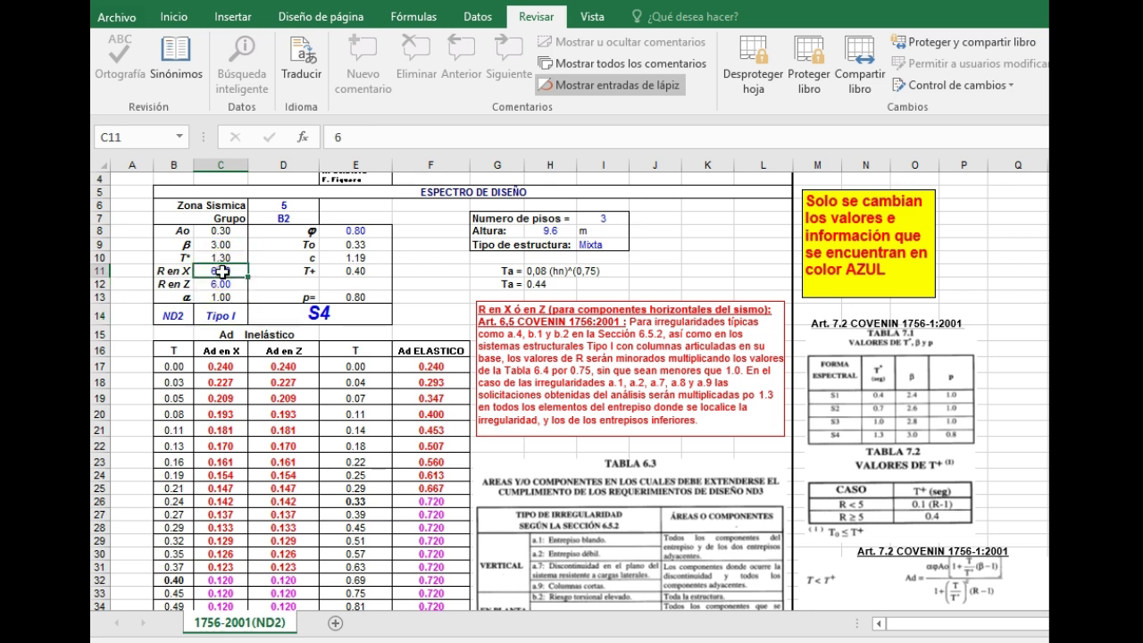
pyautogui.press('Return')
pyautogui.write('4')
pyautogui.press('Return')
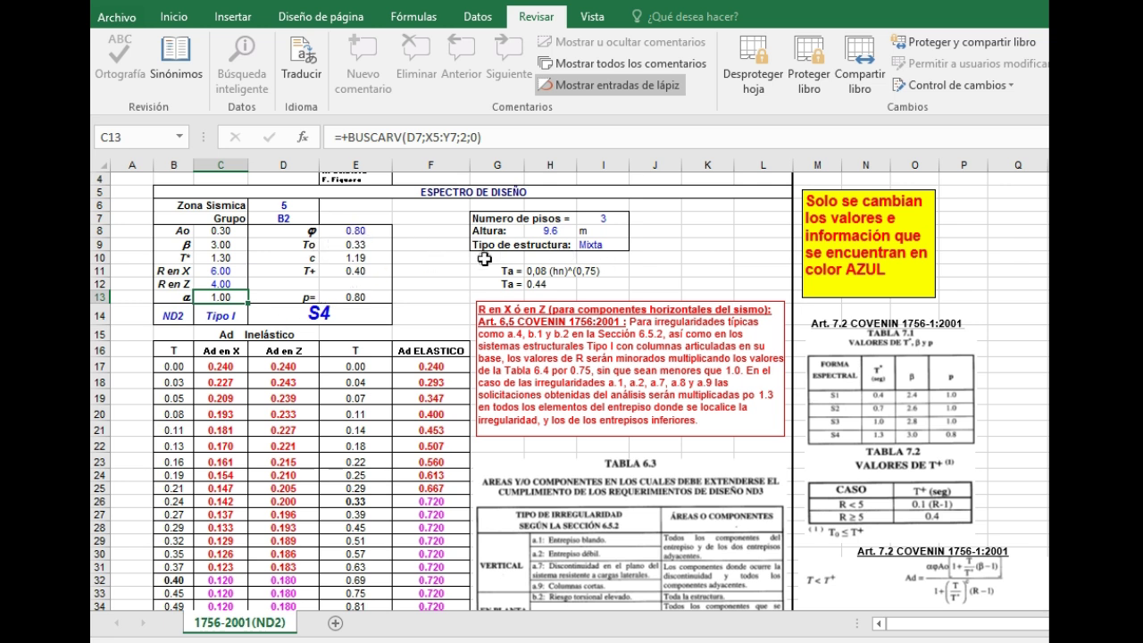
pyautogui.scroll(-6, 428, 353)
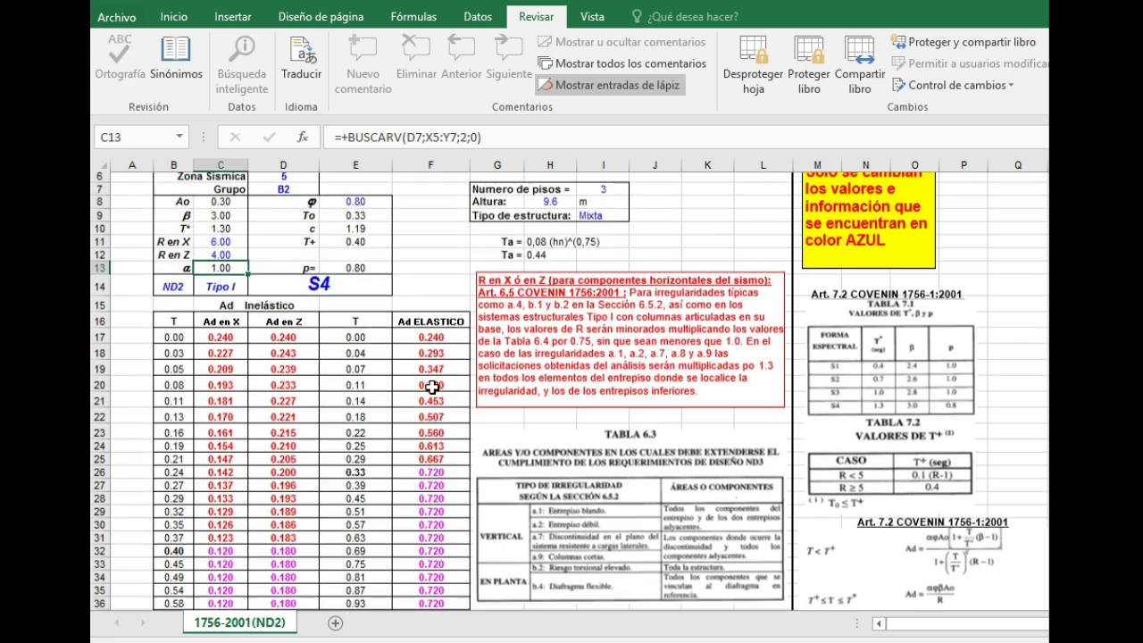
pyautogui.scroll(4, 219, 321)
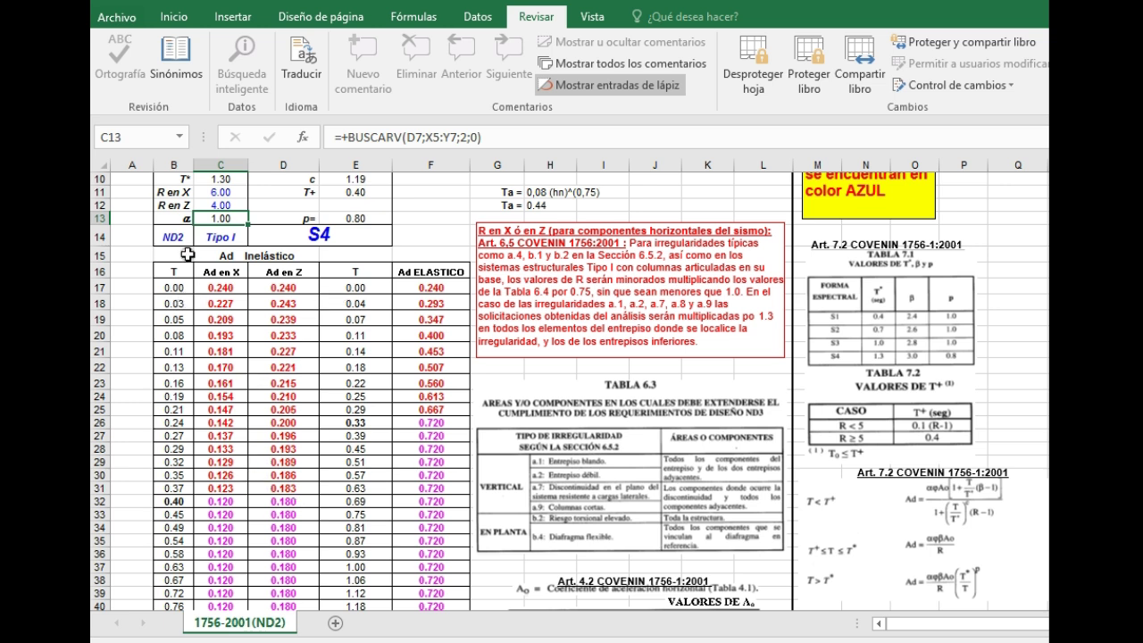
pyautogui.click(220, 194)
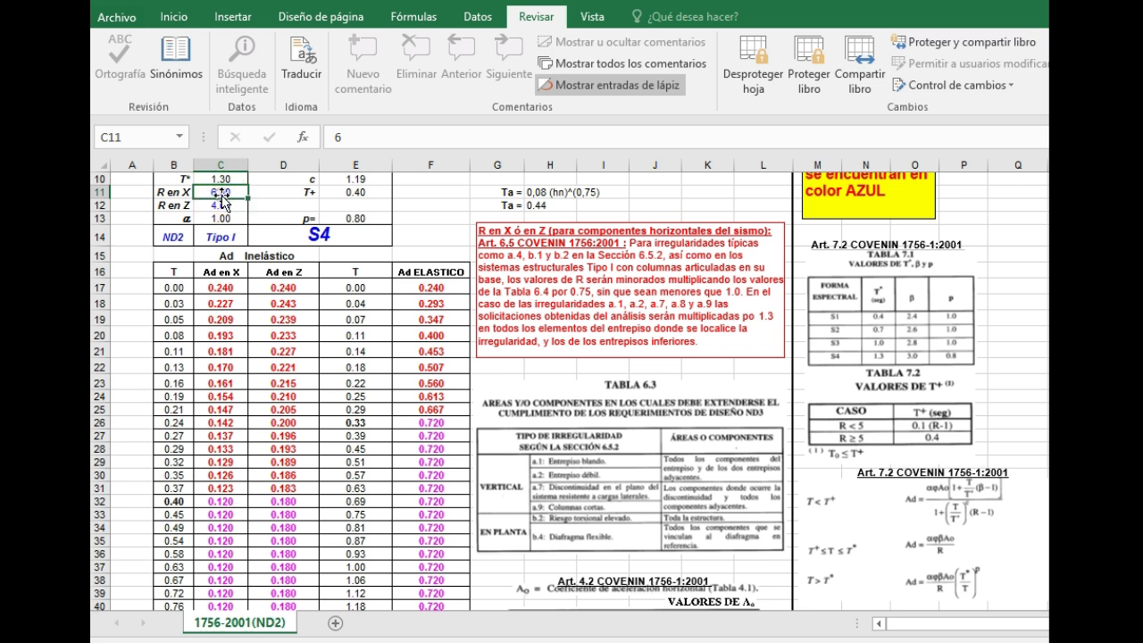
pyautogui.write('4')
pyautogui.press('Return')
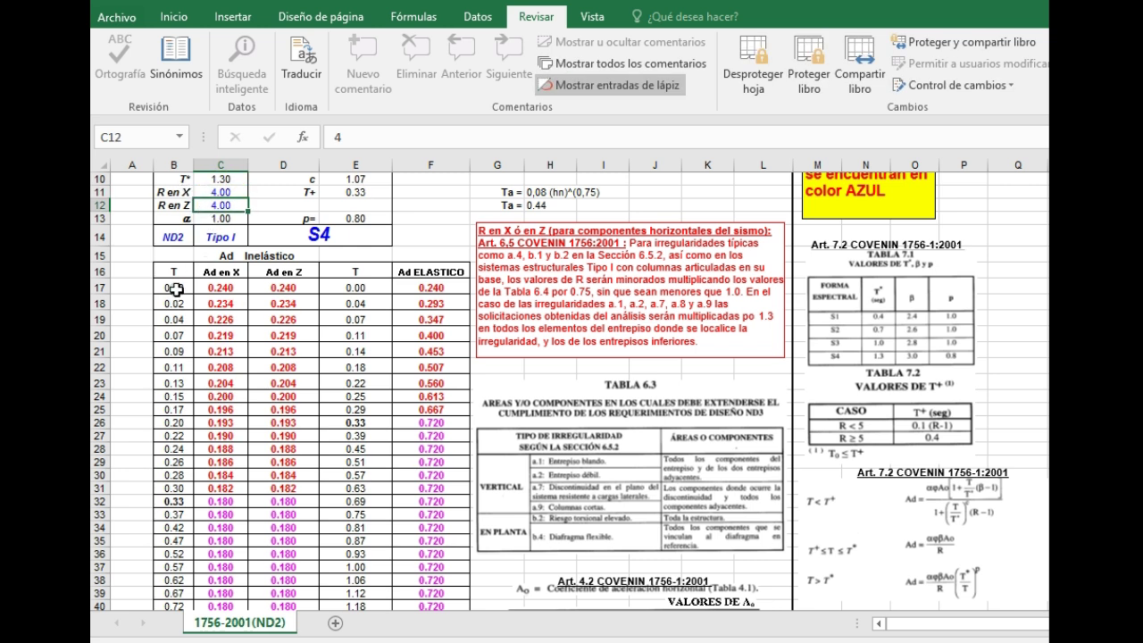
# - Copy the T and Ad en X columns through T = 2.00 and paste them into a new response spectrum item for case SX in STAAD.Pro
pyautogui.moveTo(181, 284); pyautogui.dragTo(238, 401)
pyautogui.hotkey('ctrl', 'c')
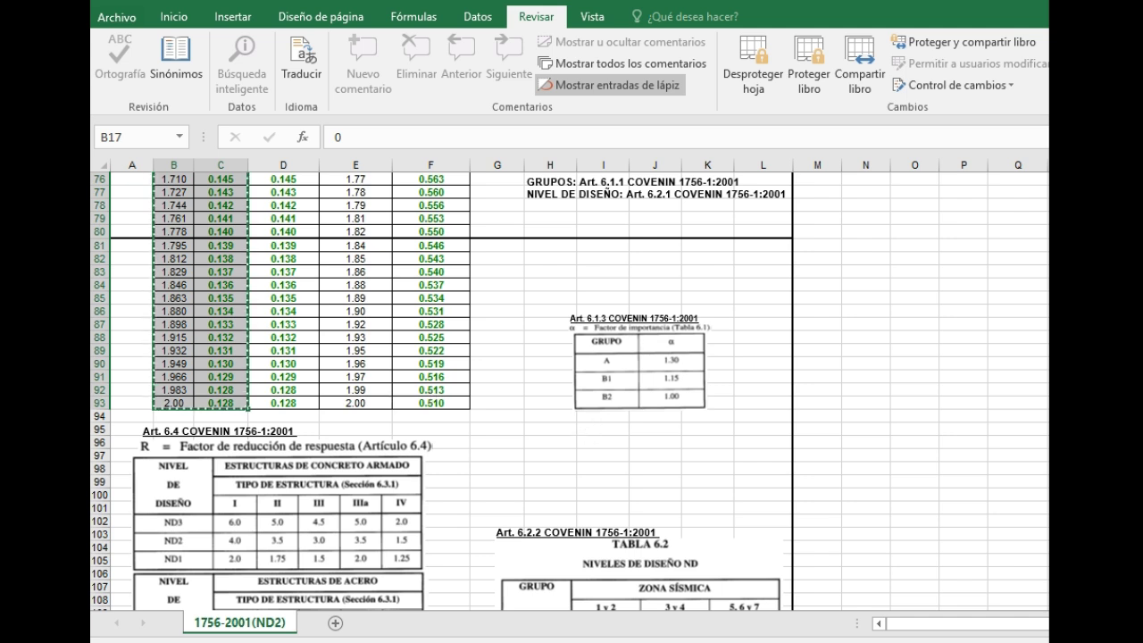
pyautogui.hotkey('alt', 'Tab')
pyautogui.click(807, 398)
pyautogui.click(853, 474)
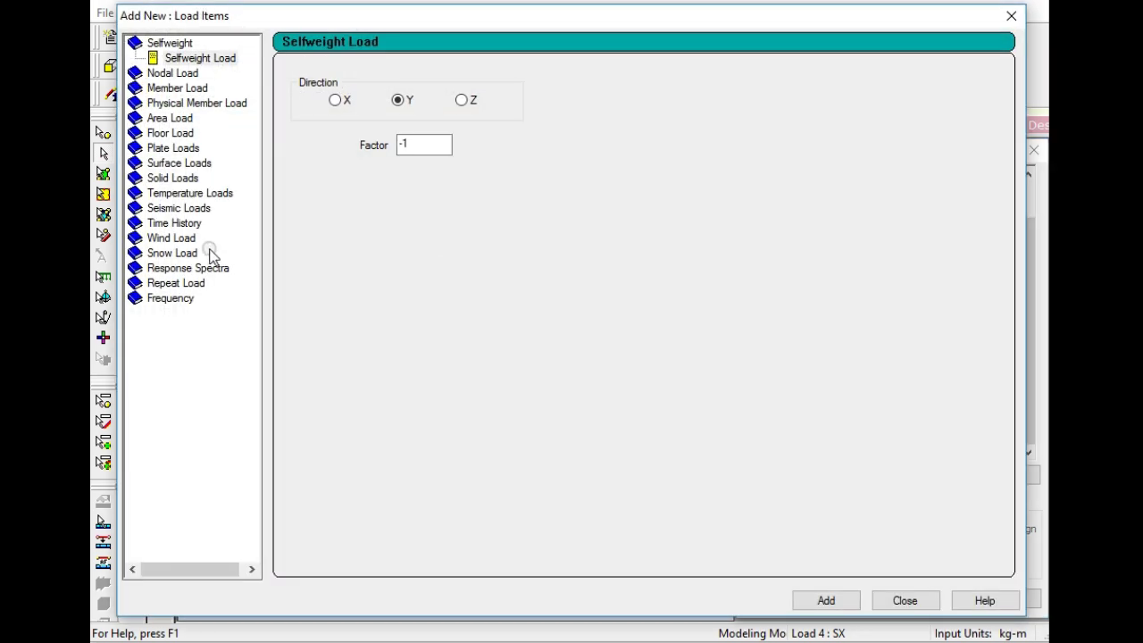
pyautogui.click(166, 270)
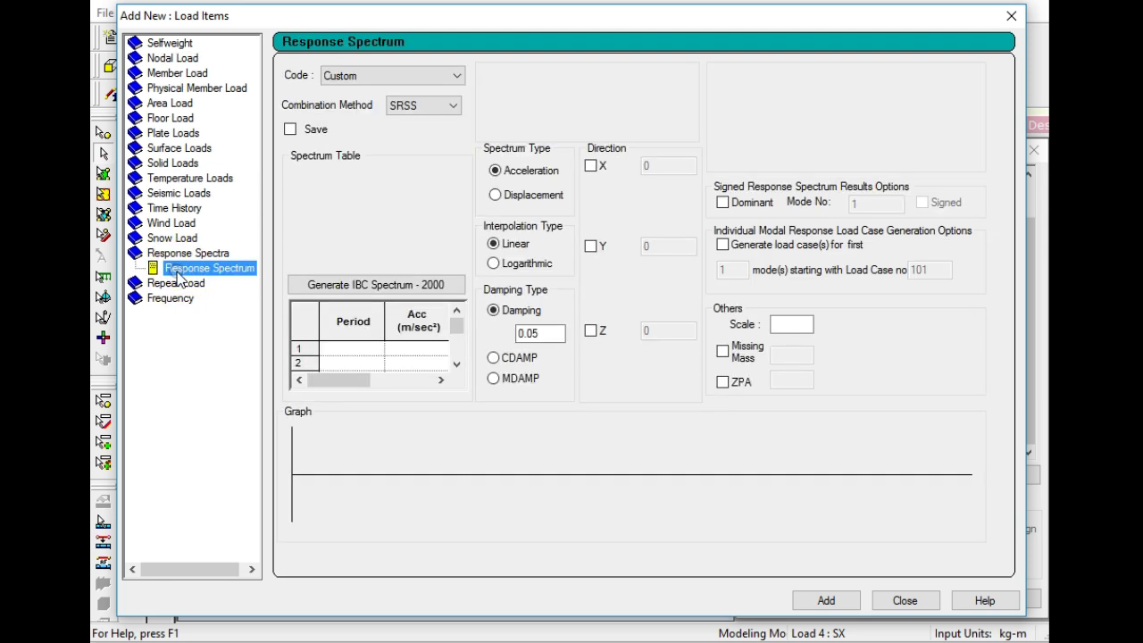
pyautogui.click(368, 349)
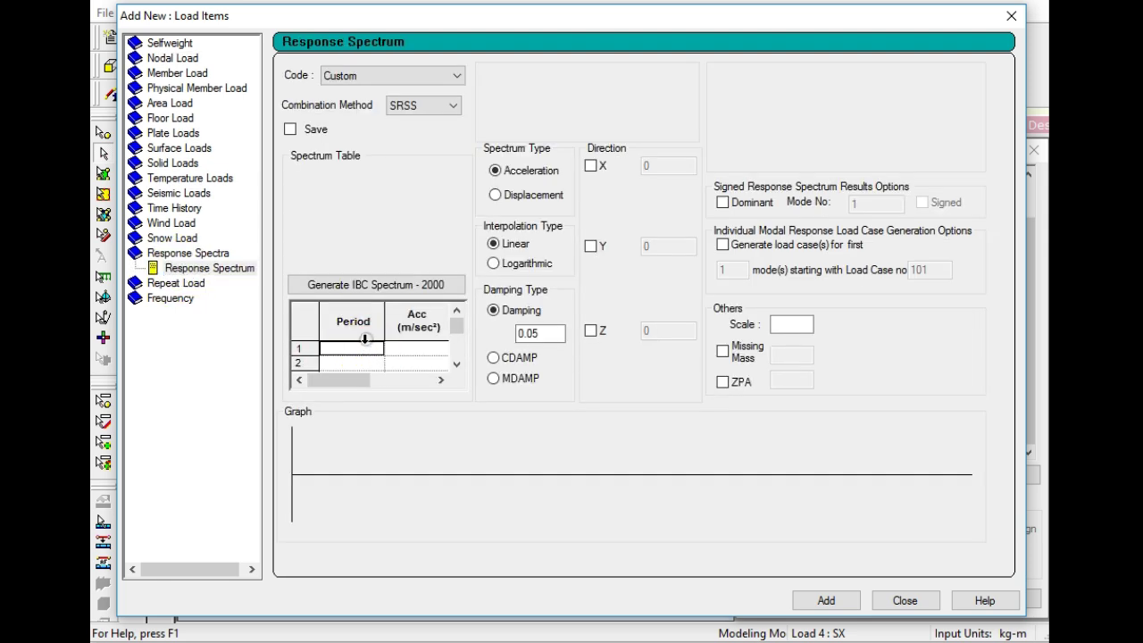
pyautogui.hotkey('ctrl', 'v')
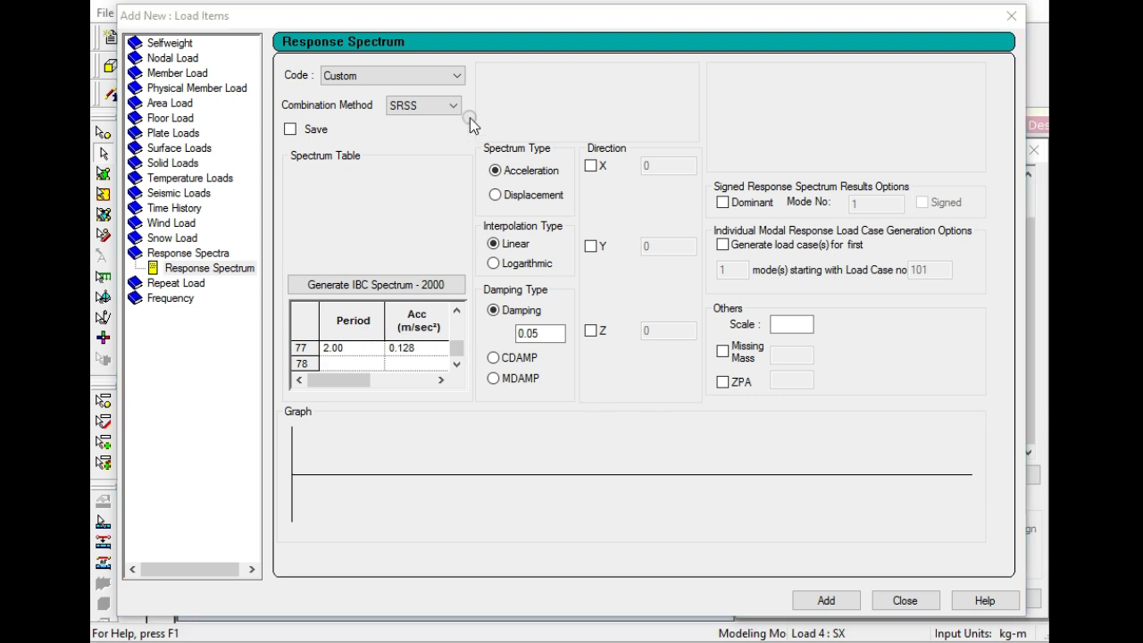
# - Set the spectrum's direction factors to X 1 and Y 0.21 and its scale to 9.8, and add it to load case SX
pyautogui.click(590, 165)
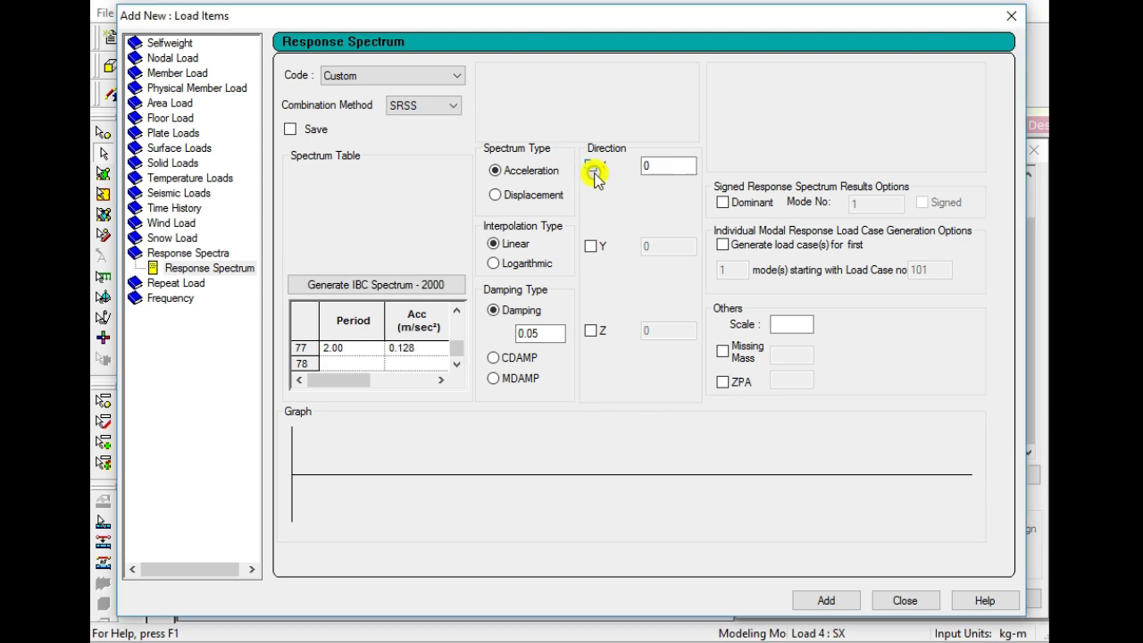
pyautogui.click(592, 247)
pyautogui.doubleClick(660, 165)
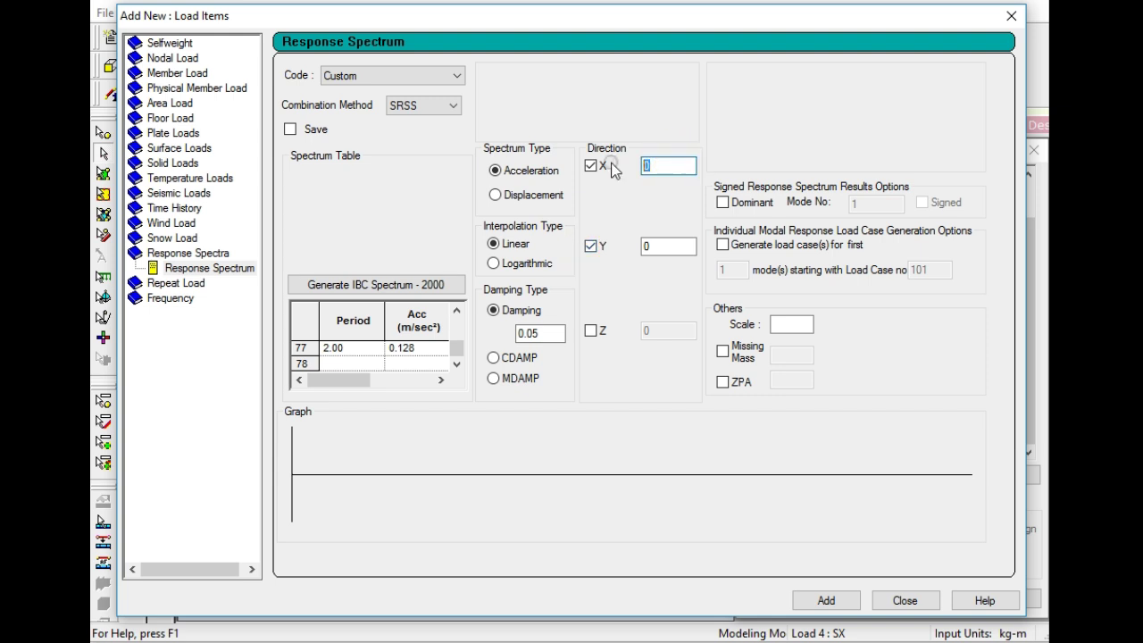
pyautogui.write('1')
pyautogui.click(661, 249)
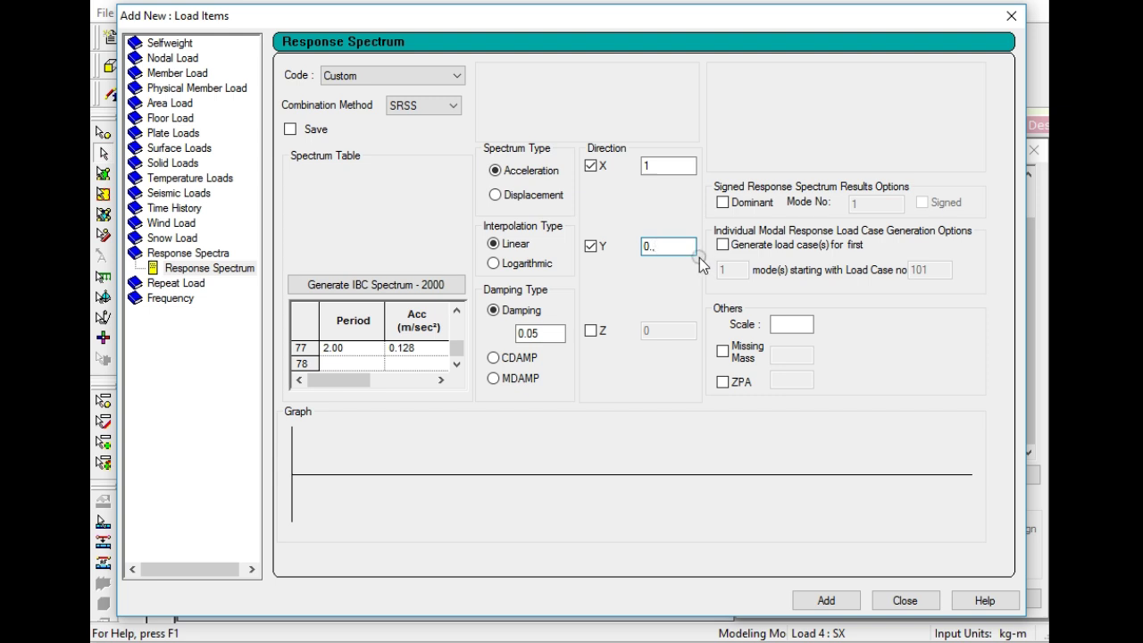
pyautogui.write('.21')
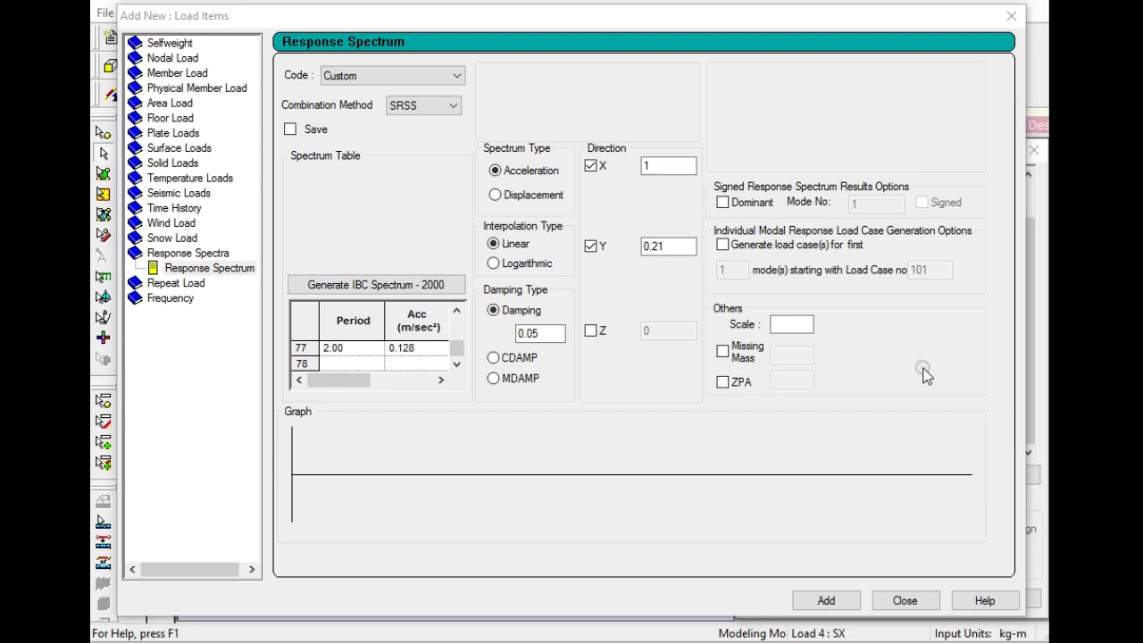
pyautogui.click(799, 324)
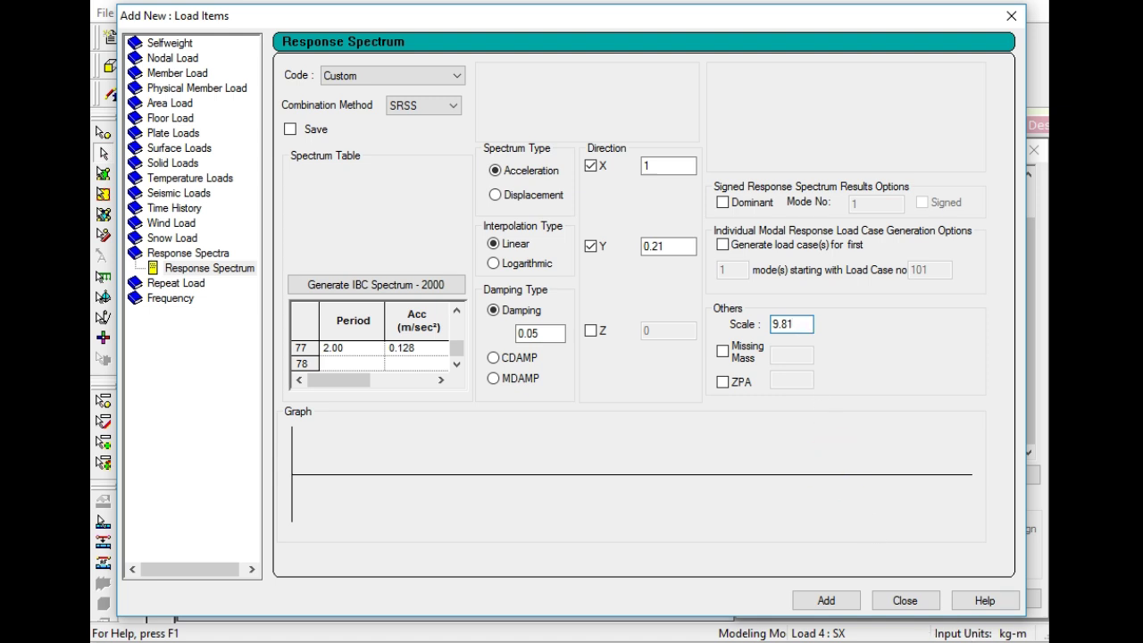
pyautogui.click(824, 605)
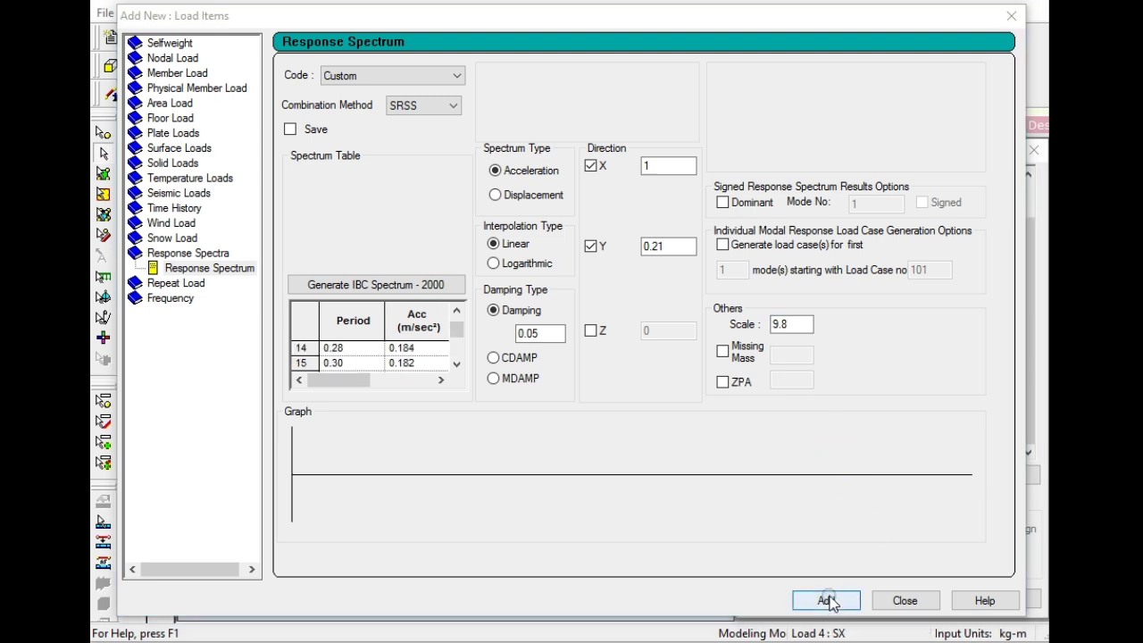
pyautogui.click(908, 599)
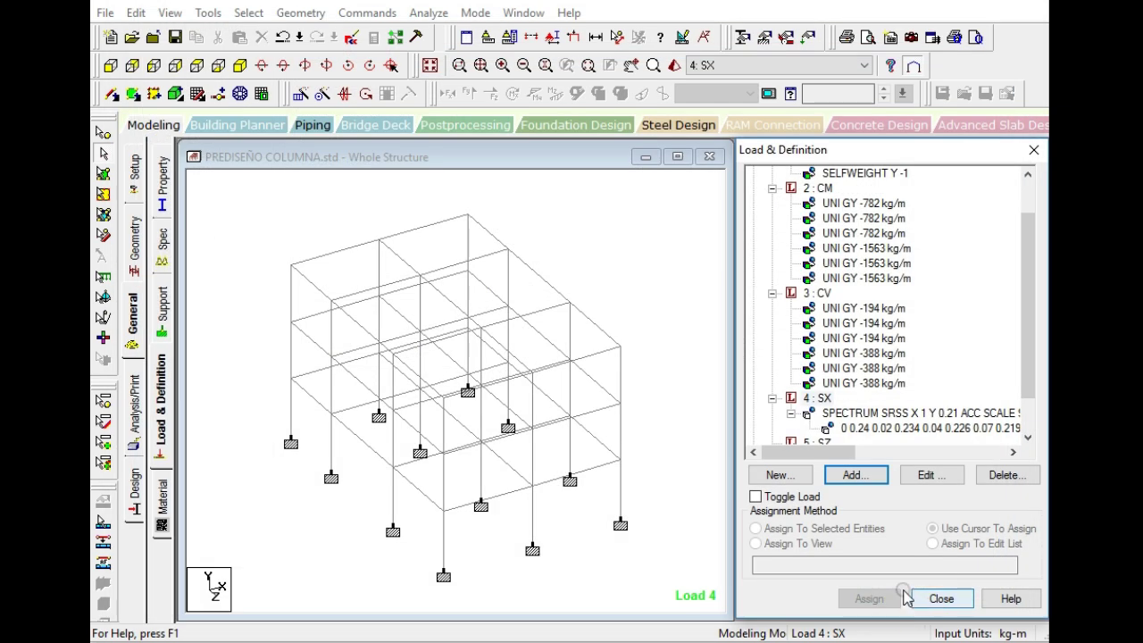
# - Review load case SX and the direction factors, scale, damping and graph of its response spectrum
pyautogui.click(820, 398)
pyautogui.click(839, 415)
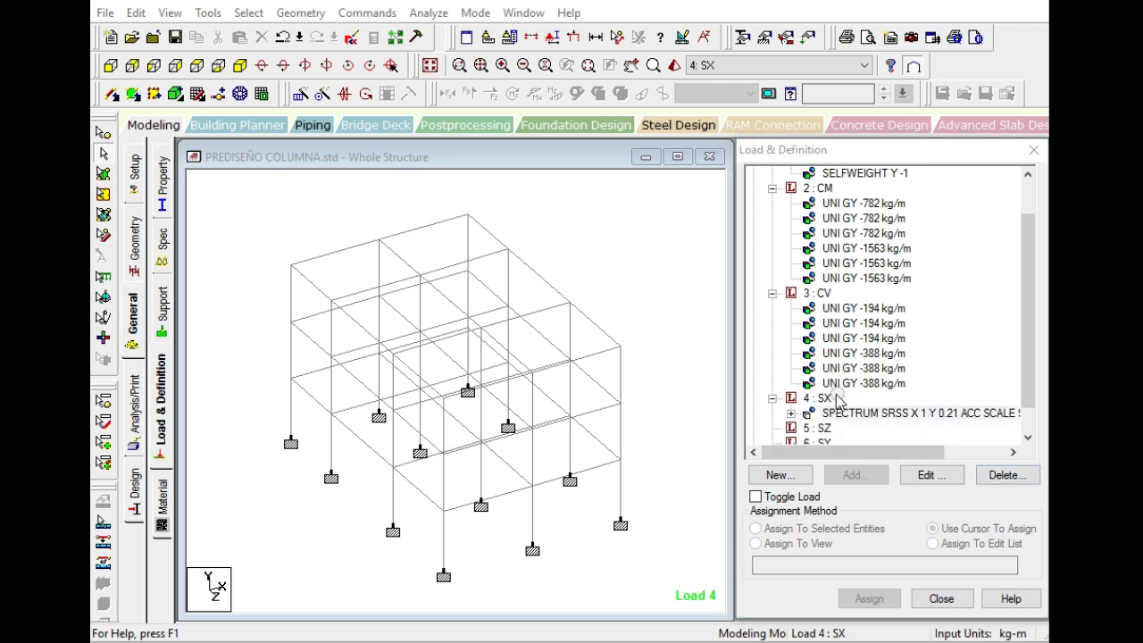
pyautogui.click(824, 400)
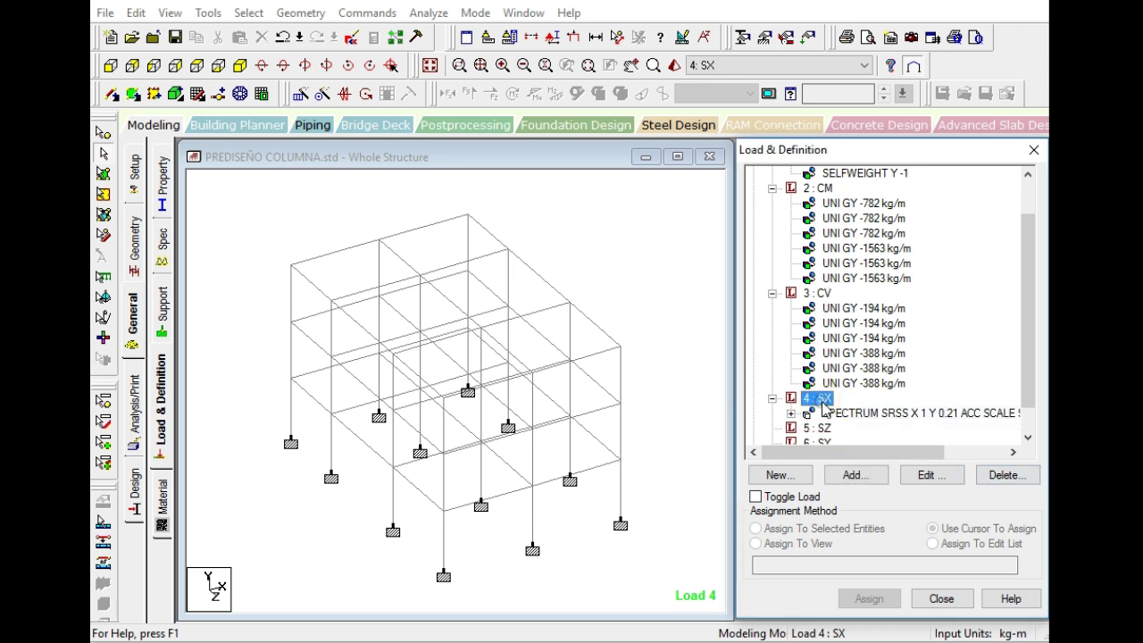
pyautogui.doubleClick(824, 400)
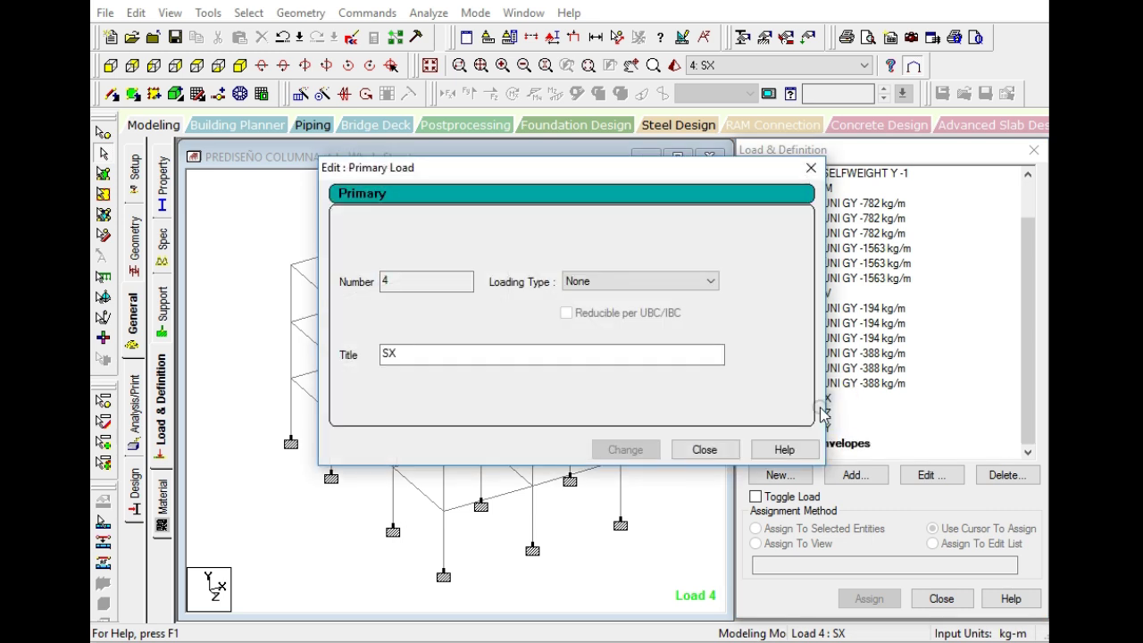
pyautogui.click(703, 450)
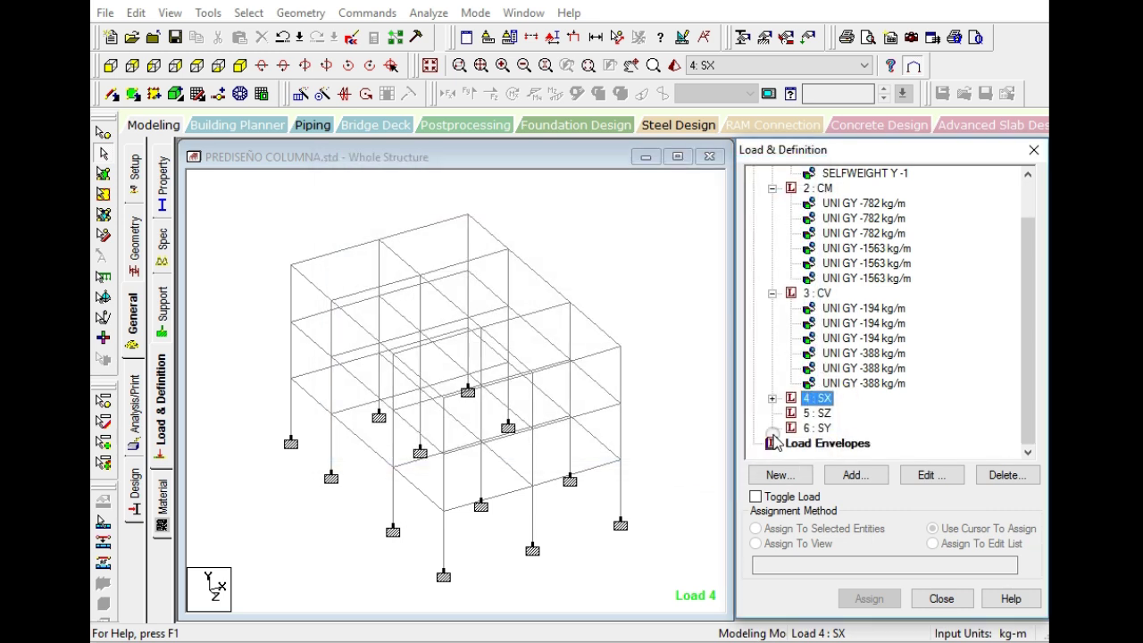
pyautogui.click(771, 398)
pyautogui.scroll(-1, 843, 427)
pyautogui.doubleClick(822, 389)
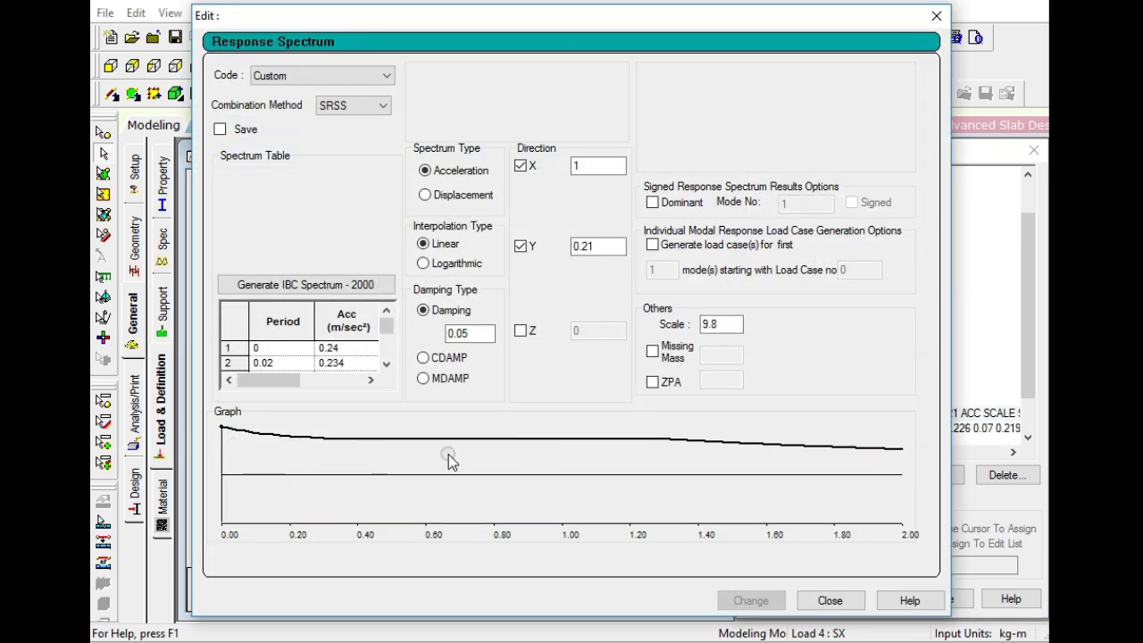
pyautogui.click(829, 599)
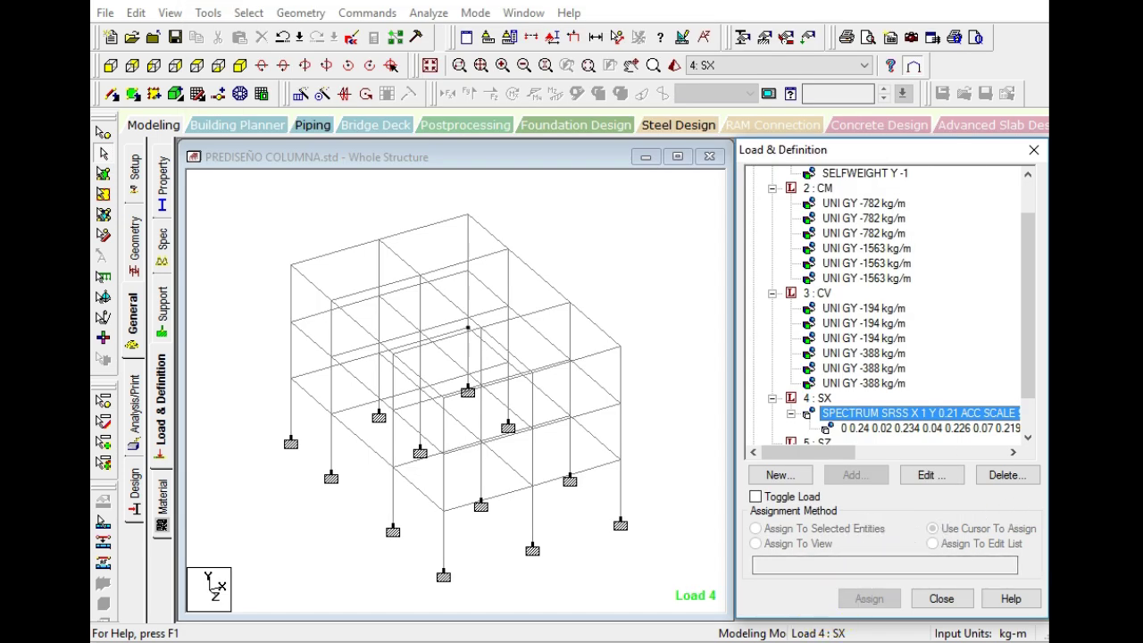
# - Save the modified structure and open its input command file in the editor, down to the SX load case
pyautogui.click(344, 40)
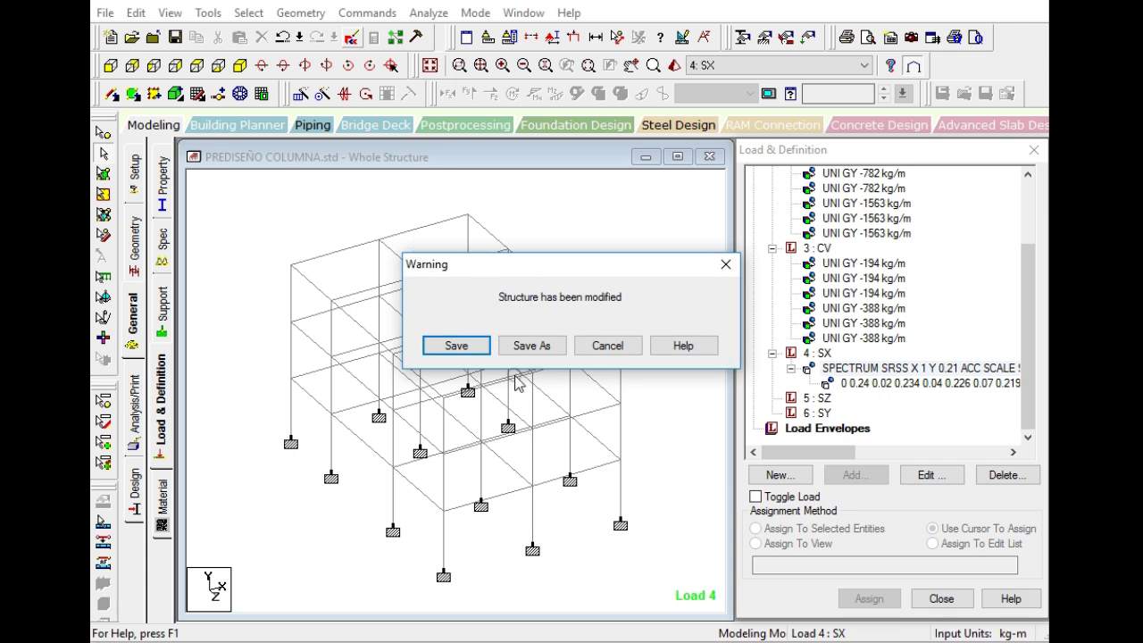
pyautogui.click(484, 341)
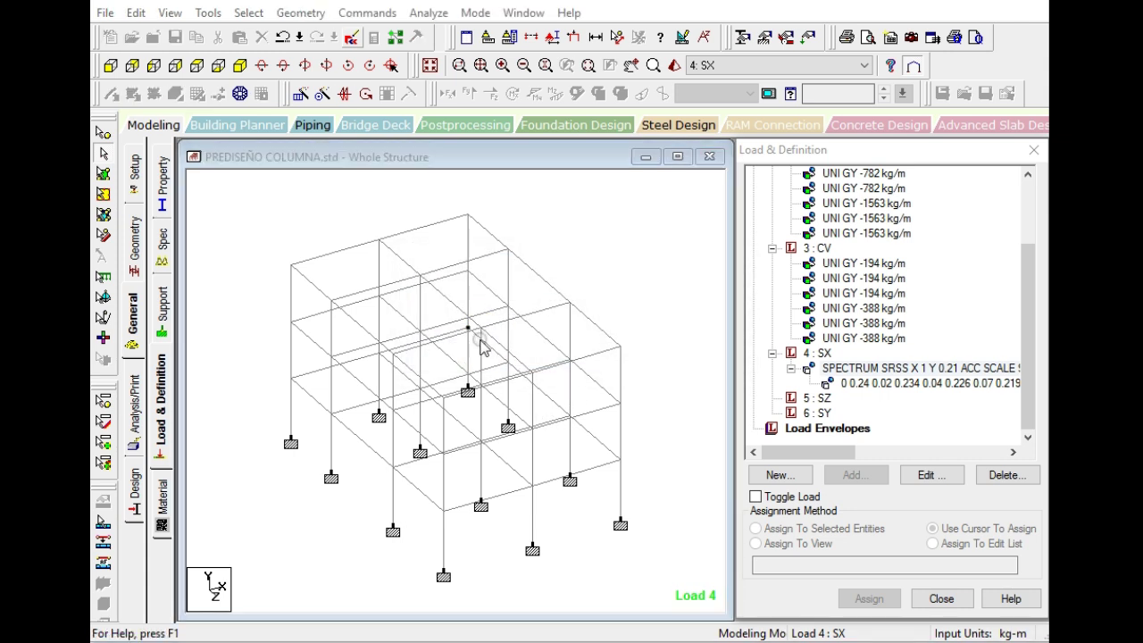
pyautogui.scroll(-12, 558, 344)
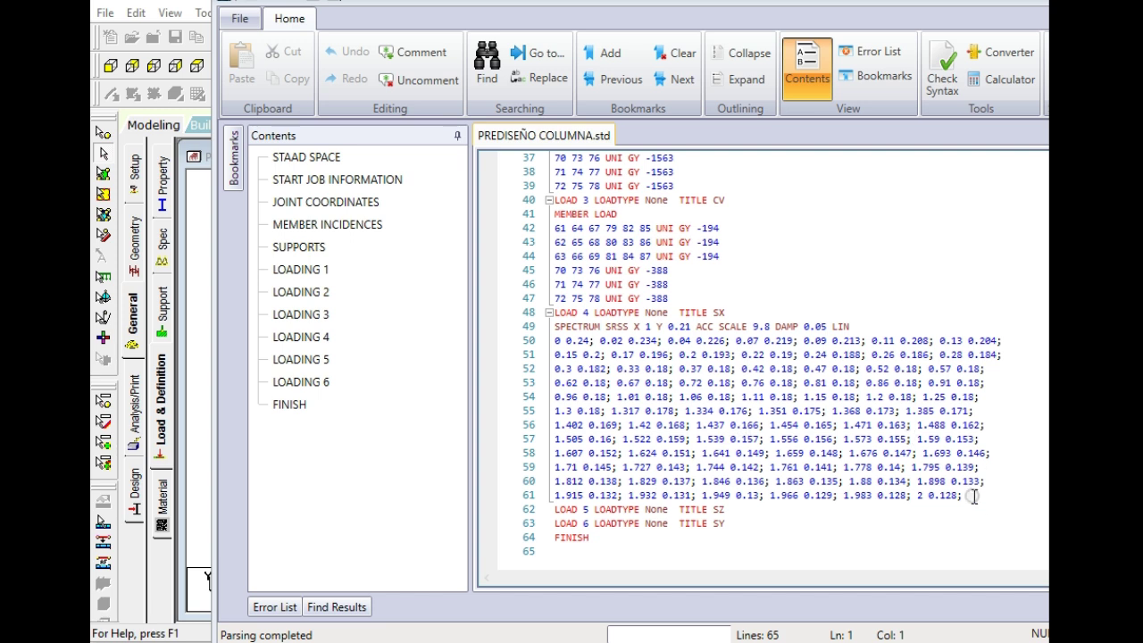
# - Copy the whole SX spectrum block, from its SPECTRUM SRSS line through period 2, and paste it under LOAD 5 SZ
pyautogui.moveTo(971, 495); pyautogui.dragTo(562, 330)
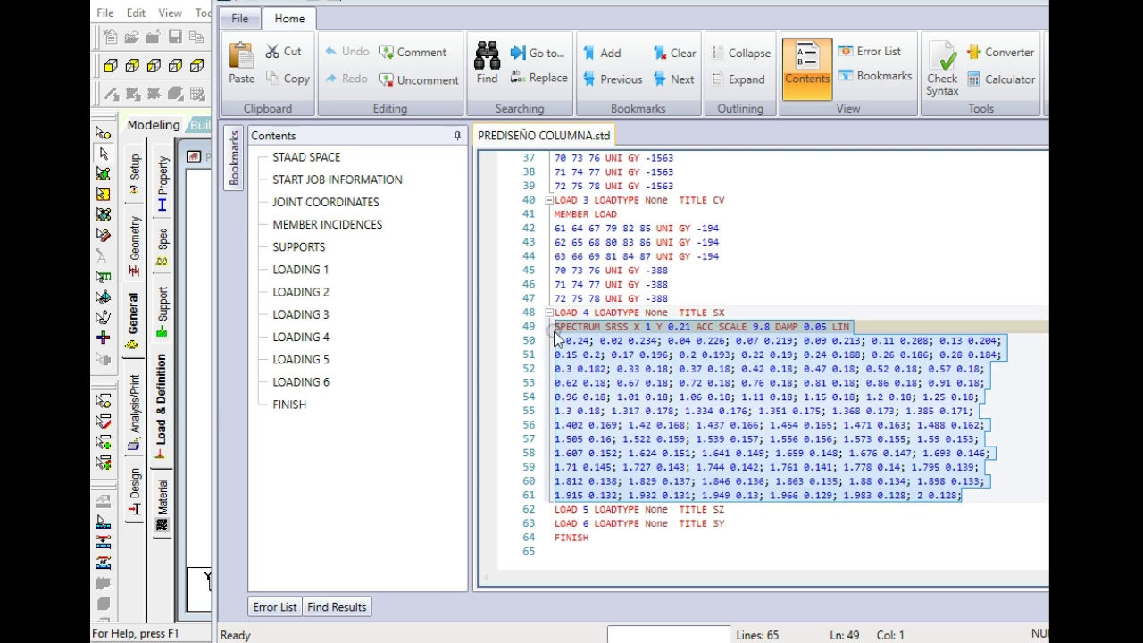
pyautogui.click(737, 509)
pyautogui.press('Return')
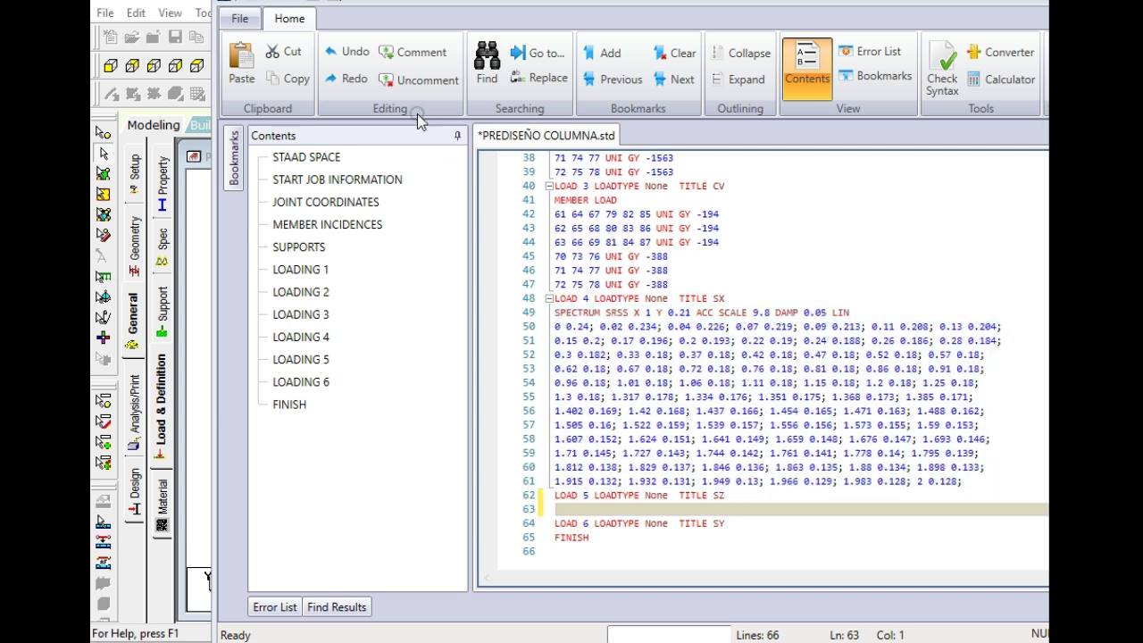
pyautogui.click(241, 62)
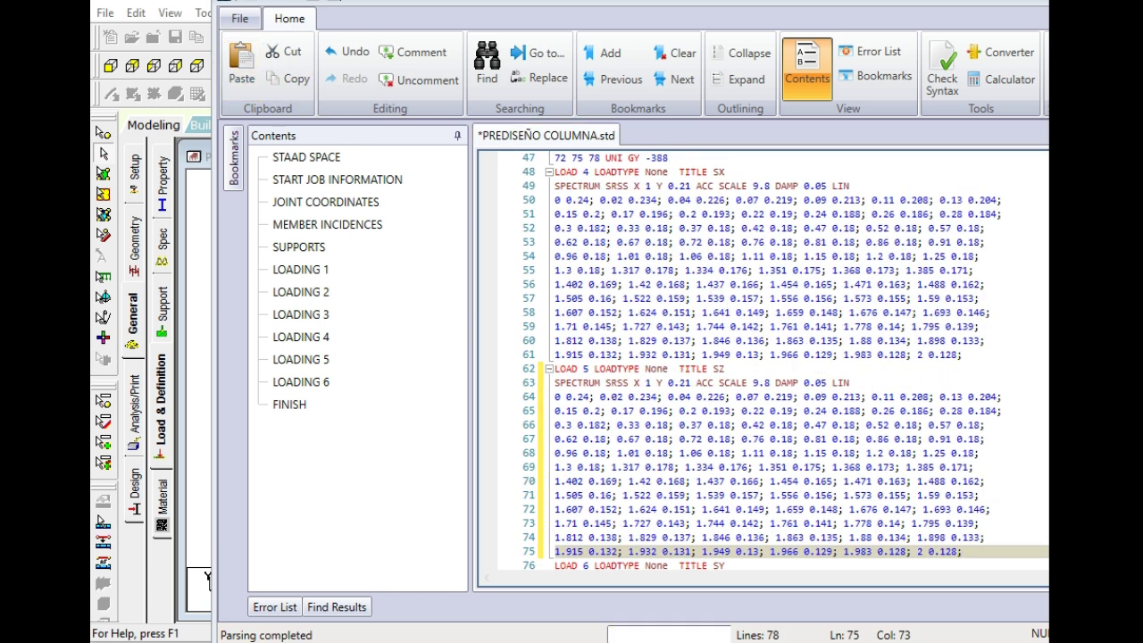
# - Copy the SELFWEIGHT Y -1 line from LOAD 1 and paste it three times under LOAD 4 SX, above the spectrum
pyautogui.moveTo(622, 4); pyautogui.dragTo(509, 2)
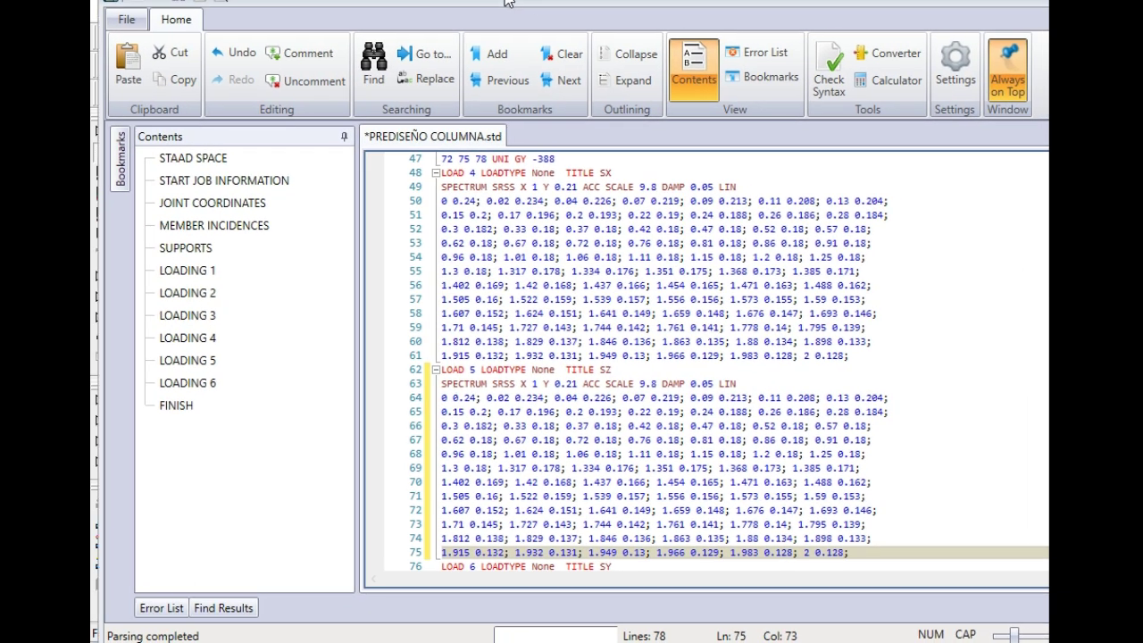
pyautogui.scroll(3, 602, 207)
pyautogui.scroll(5, 603, 207)
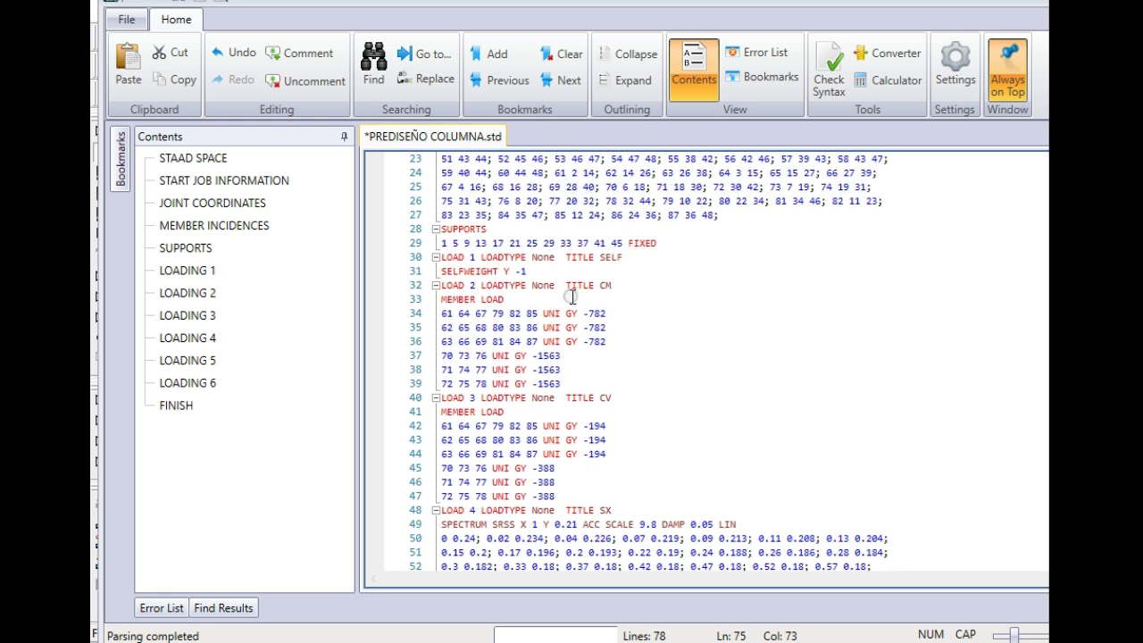
pyautogui.moveTo(538, 266); pyautogui.dragTo(436, 280)
pyautogui.hotkey('ctrl', 'c')
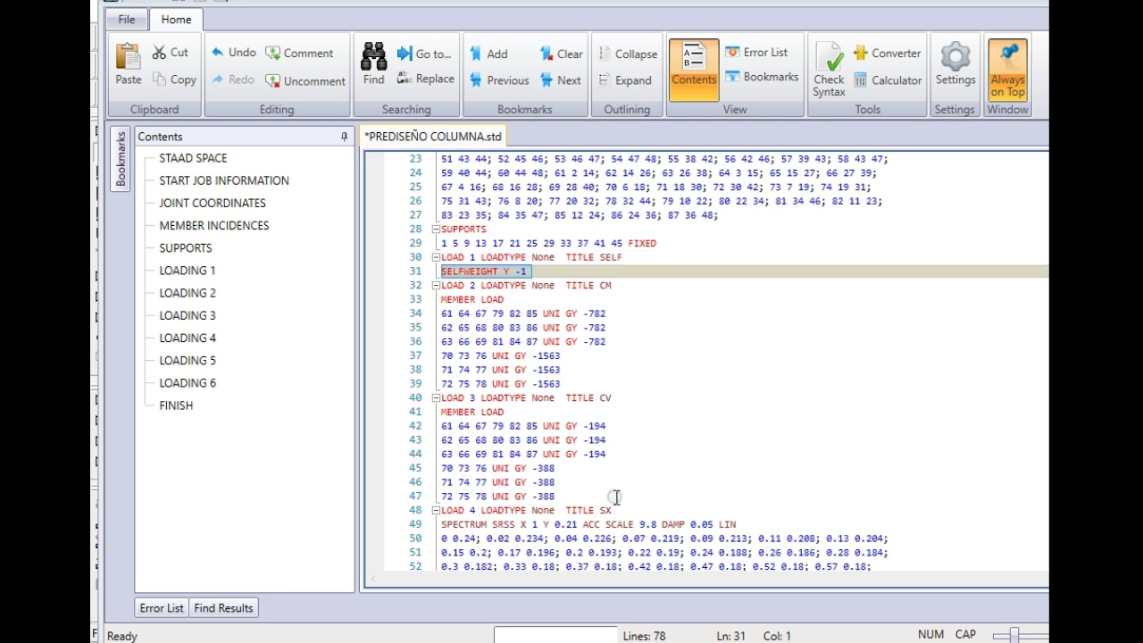
pyautogui.scroll(-2, 616, 496)
pyautogui.click(621, 424)
pyautogui.press('Return')
pyautogui.scroll(1, 621, 425)
pyautogui.click(453, 482)
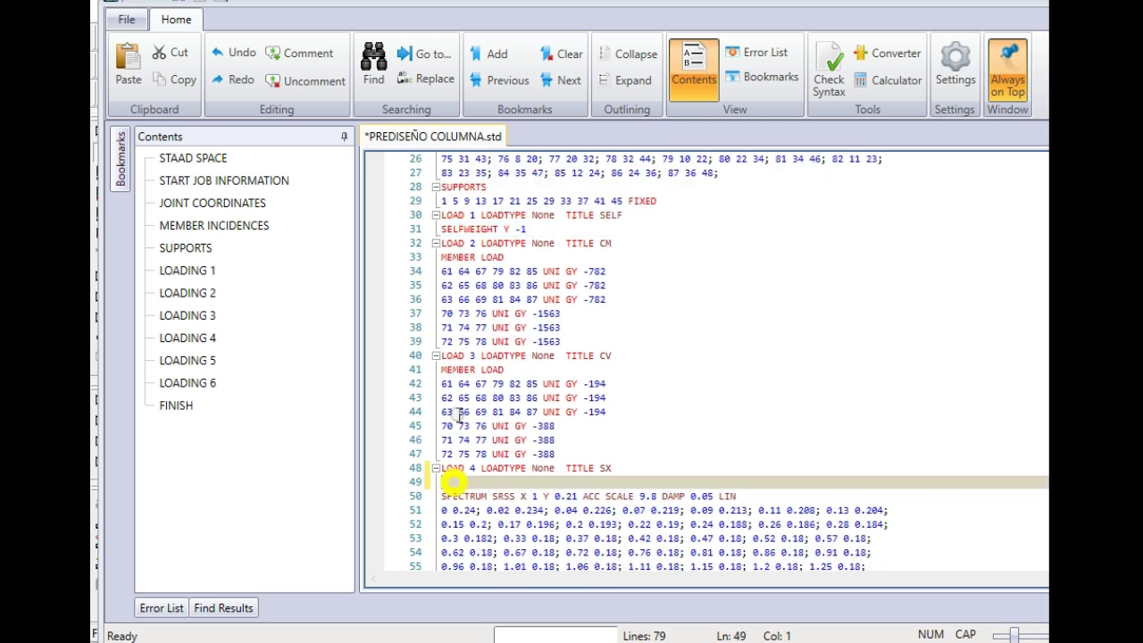
pyautogui.click(130, 72)
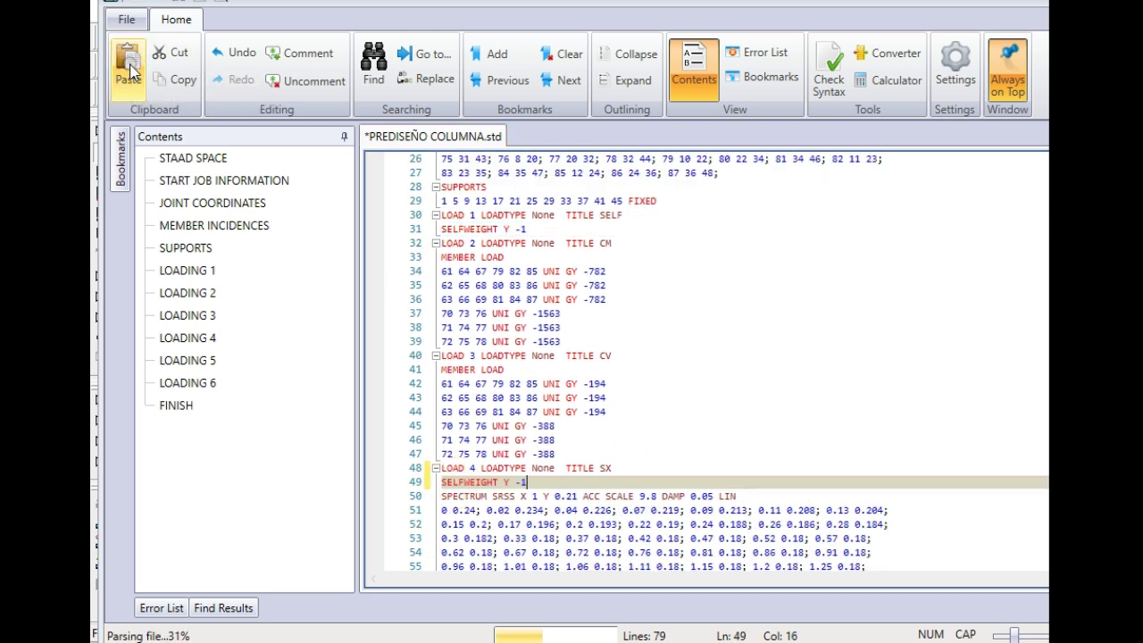
pyautogui.press('Return')
pyautogui.click(130, 71)
pyautogui.press('Return')
pyautogui.click(130, 72)
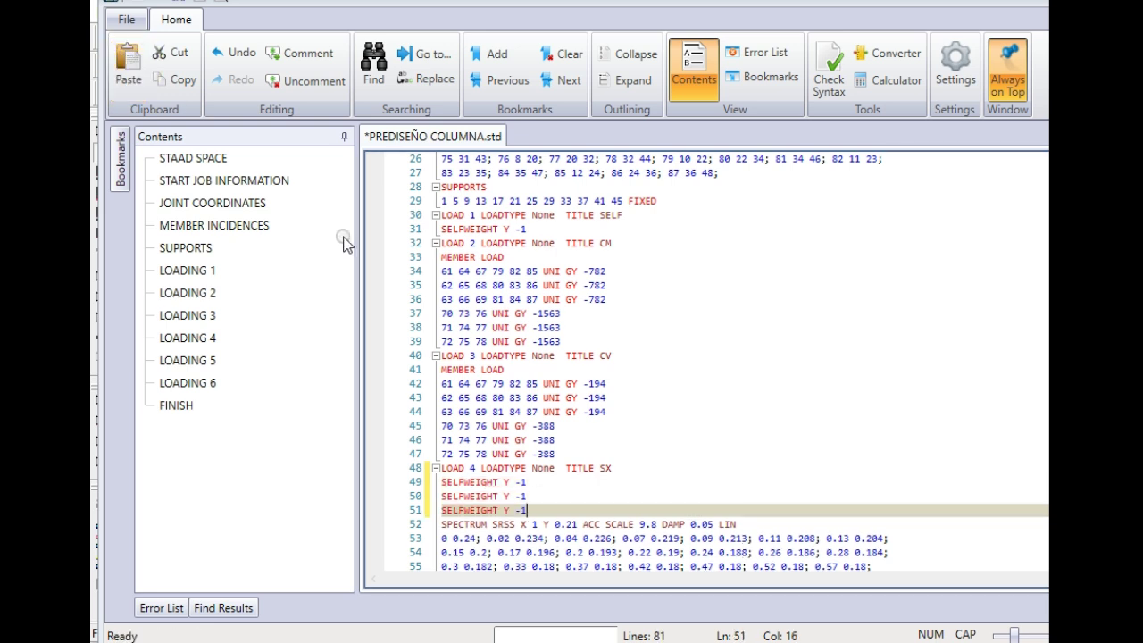
# - Change the direction of the first SX selfweight line to X and of the second to Z
pyautogui.click(509, 482)
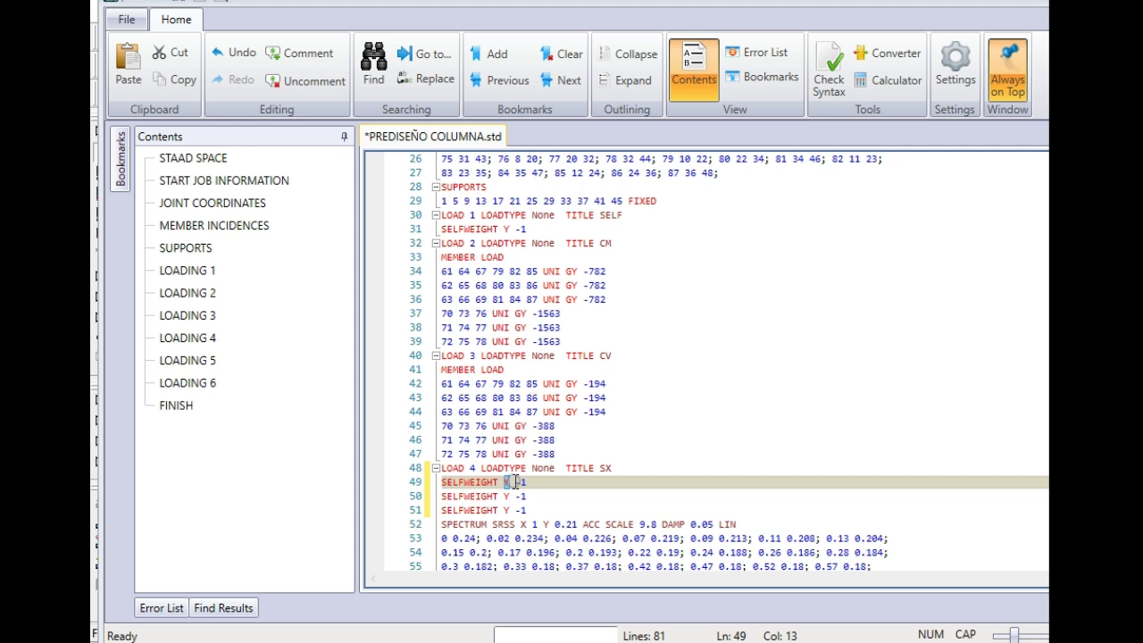
pyautogui.press('BackSpace')
pyautogui.write('X')
pyautogui.click(505, 495)
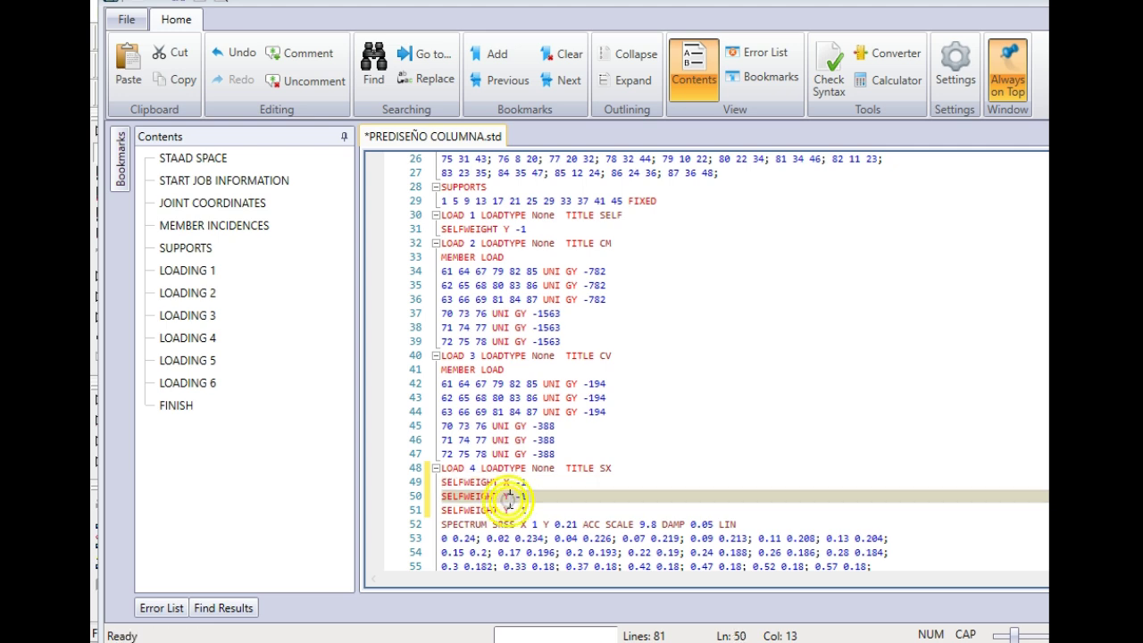
pyautogui.write('ZZ')
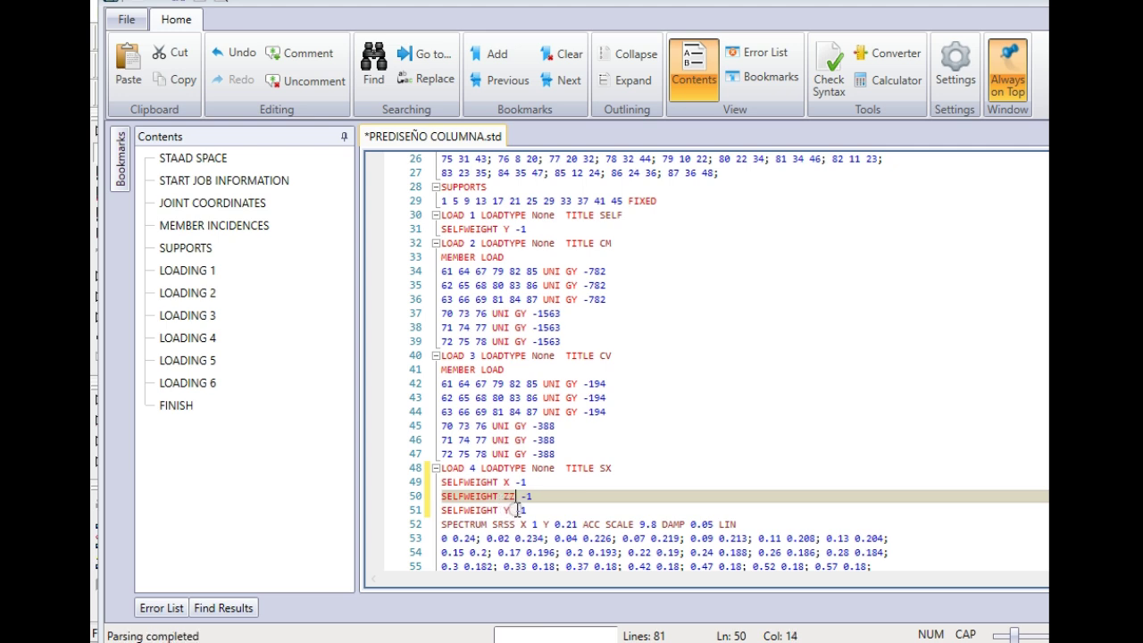
pyautogui.press('BackSpace')
# - Set the factors of all three selfweight lines in LOAD 4 SX to positive 1
pyautogui.click(517, 510)
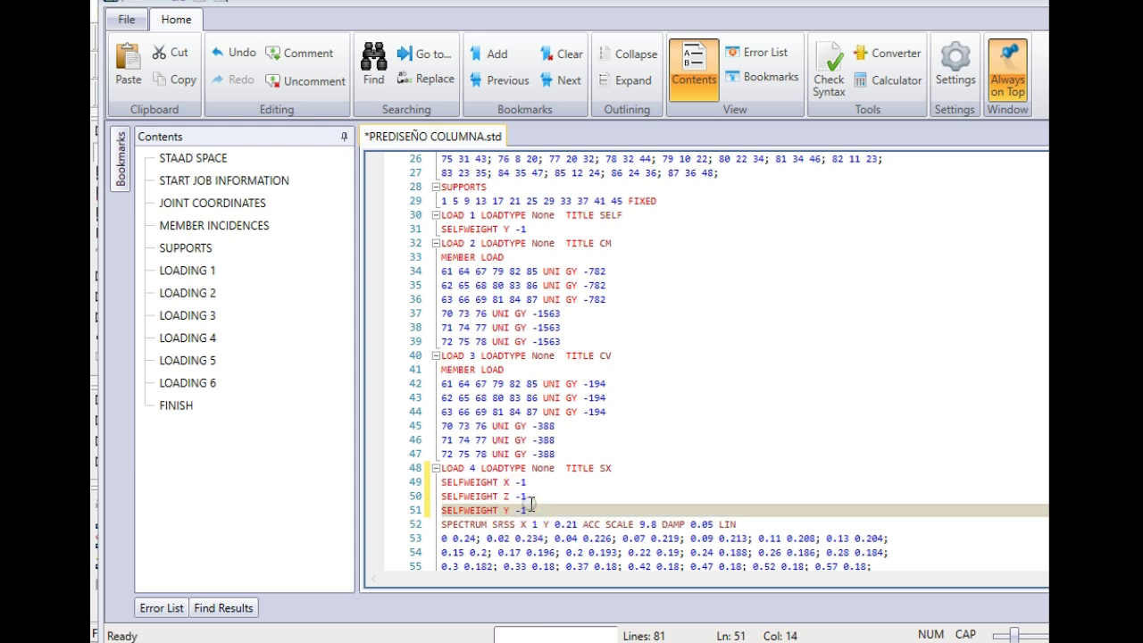
pyautogui.press('Delete')
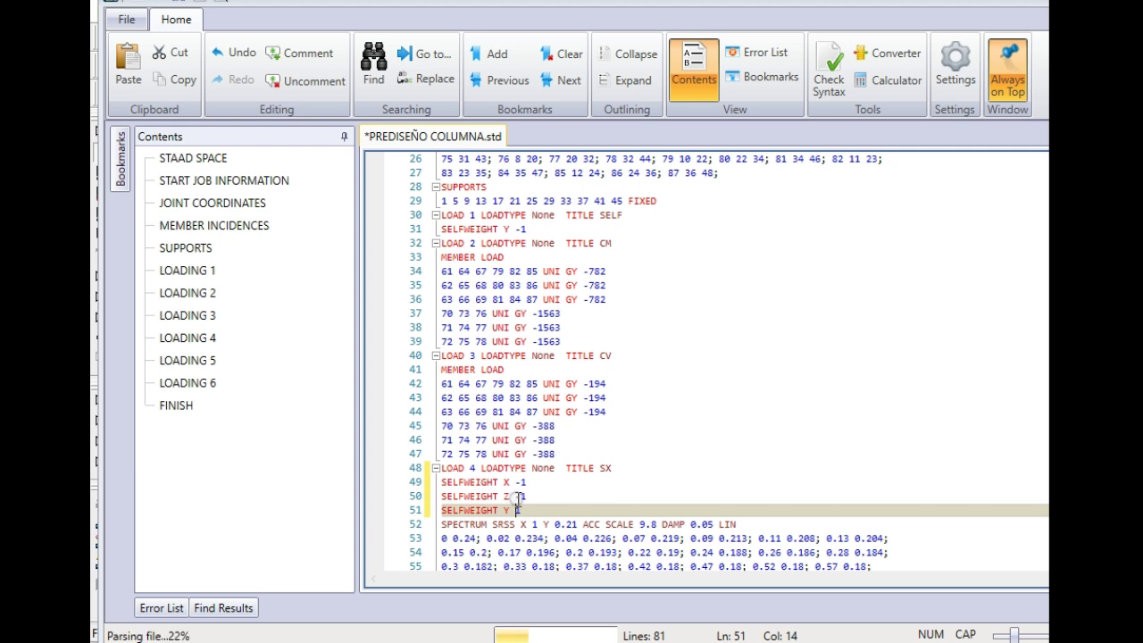
pyautogui.click(516, 496)
pyautogui.press('Delete')
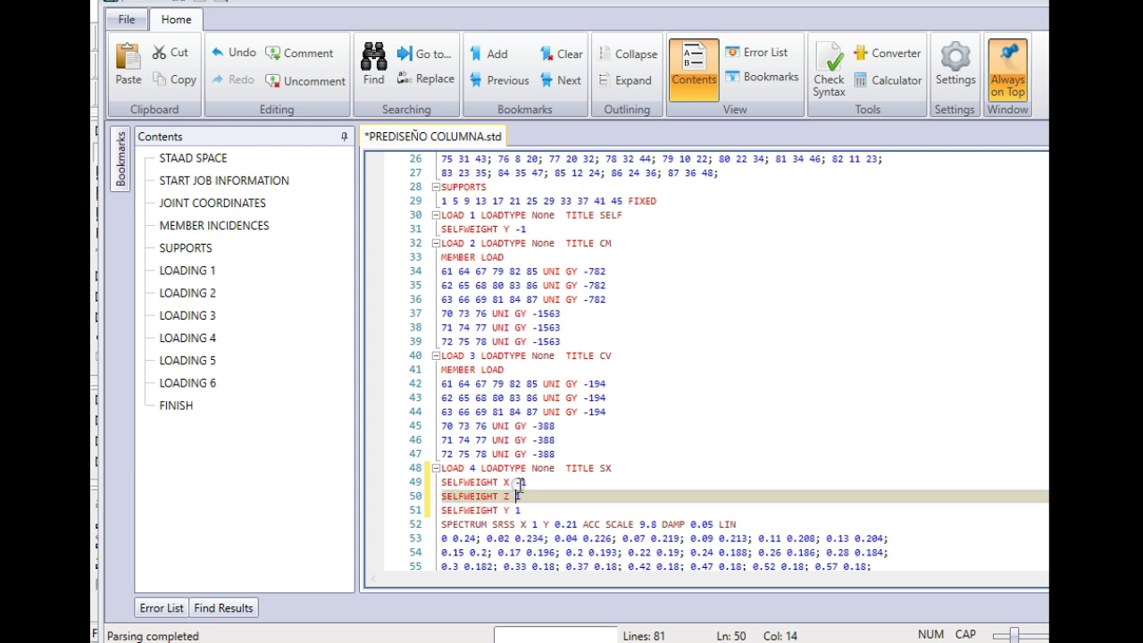
pyautogui.click(517, 482)
pyautogui.press('Delete')
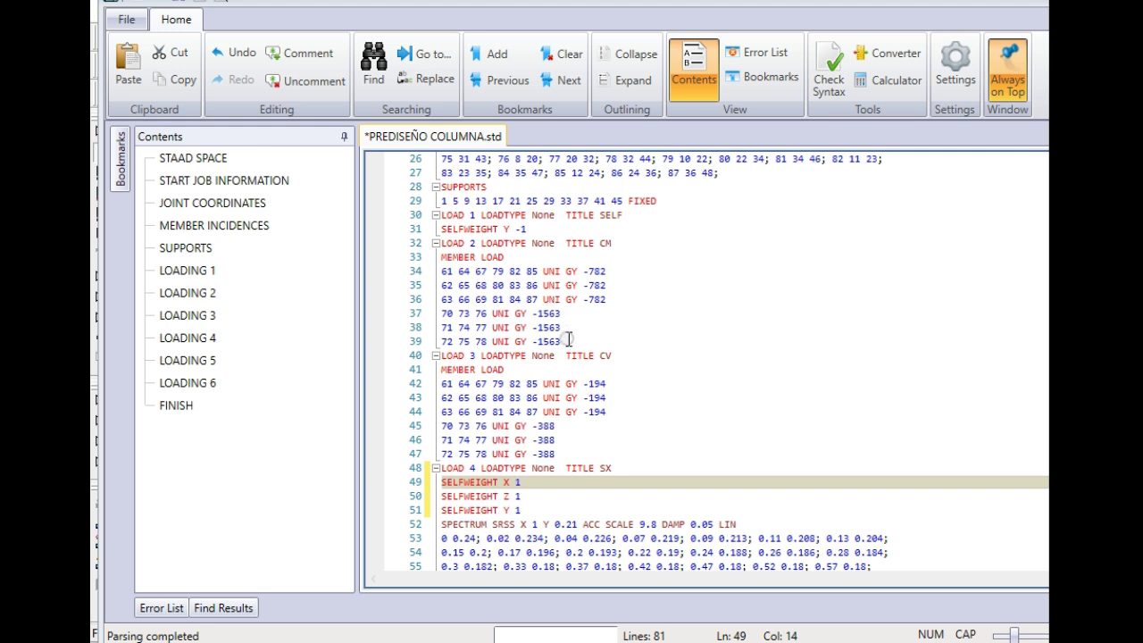
# - Copy the MEMBER LOAD block of LOAD 2 CM and paste it below the selfweight lines of LOAD 4 SX
pyautogui.moveTo(562, 343); pyautogui.dragTo(444, 221)
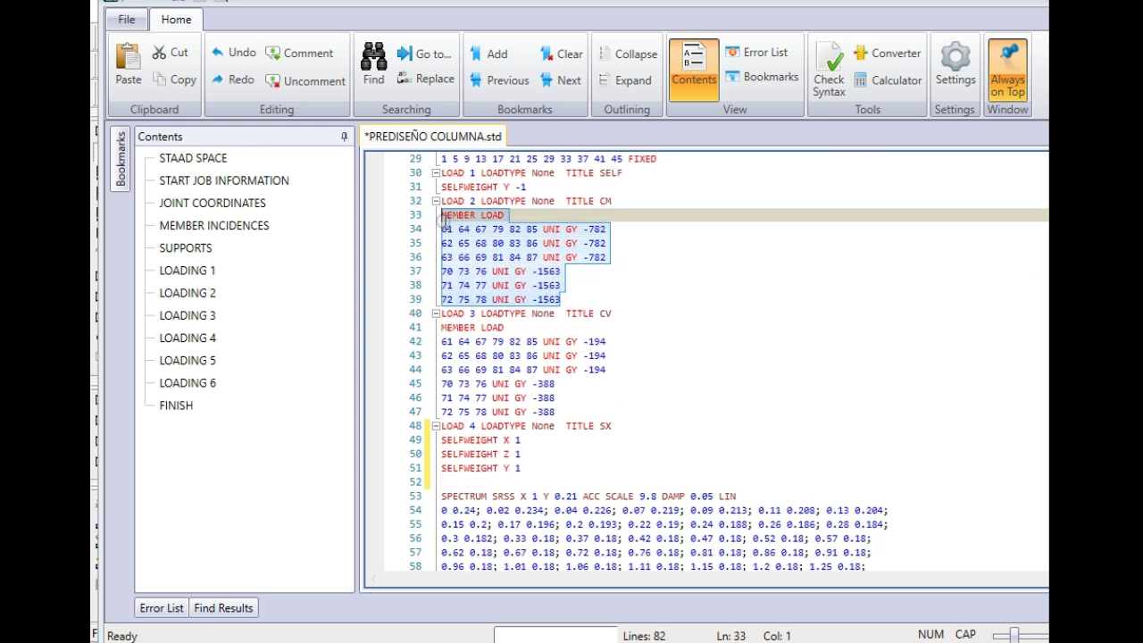
pyautogui.click(178, 79)
pyautogui.click(444, 483)
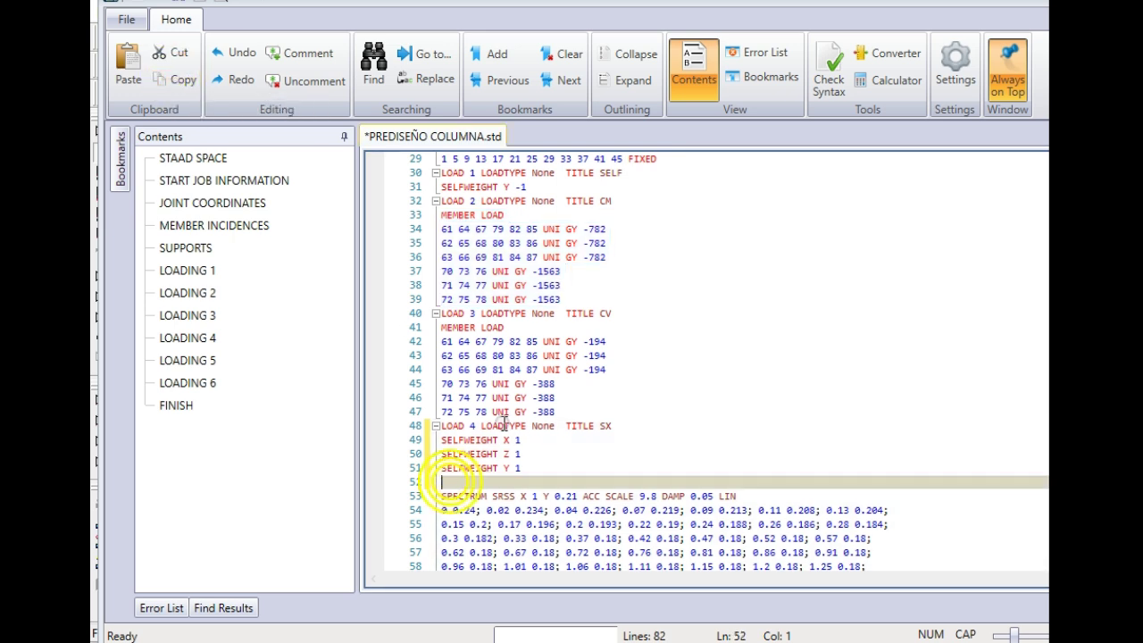
pyautogui.click(123, 75)
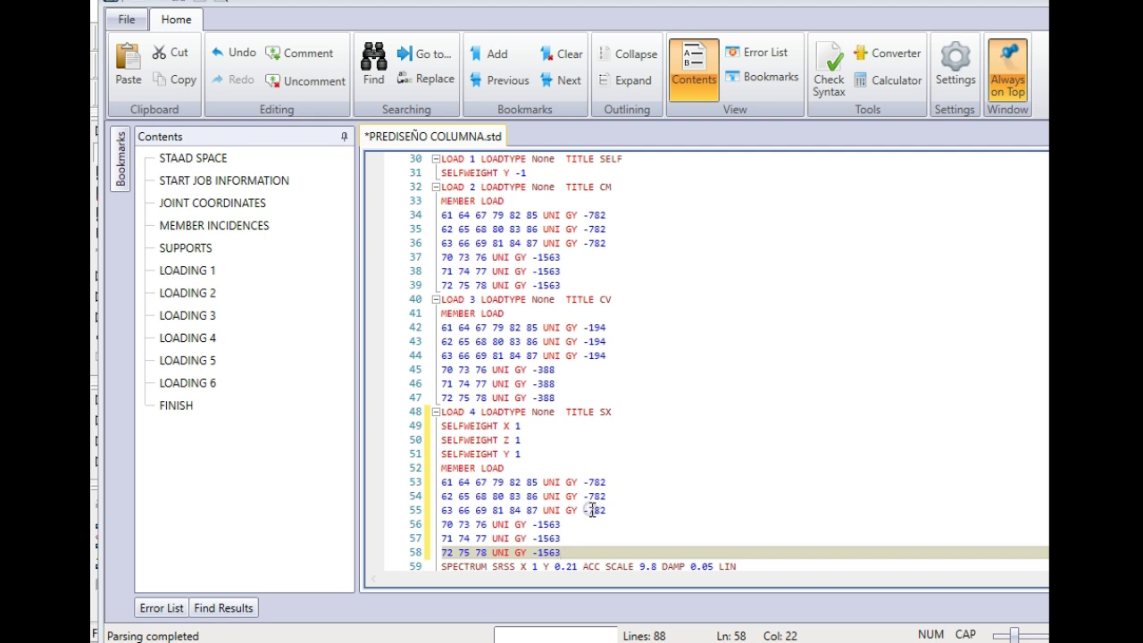
# - Add an asterisk separator line, paste the CM member load block again in LOAD 4 SX, and follow it with another asterisk line
pyautogui.press('Return')
pyautogui.write('*')
pyautogui.press('Return')
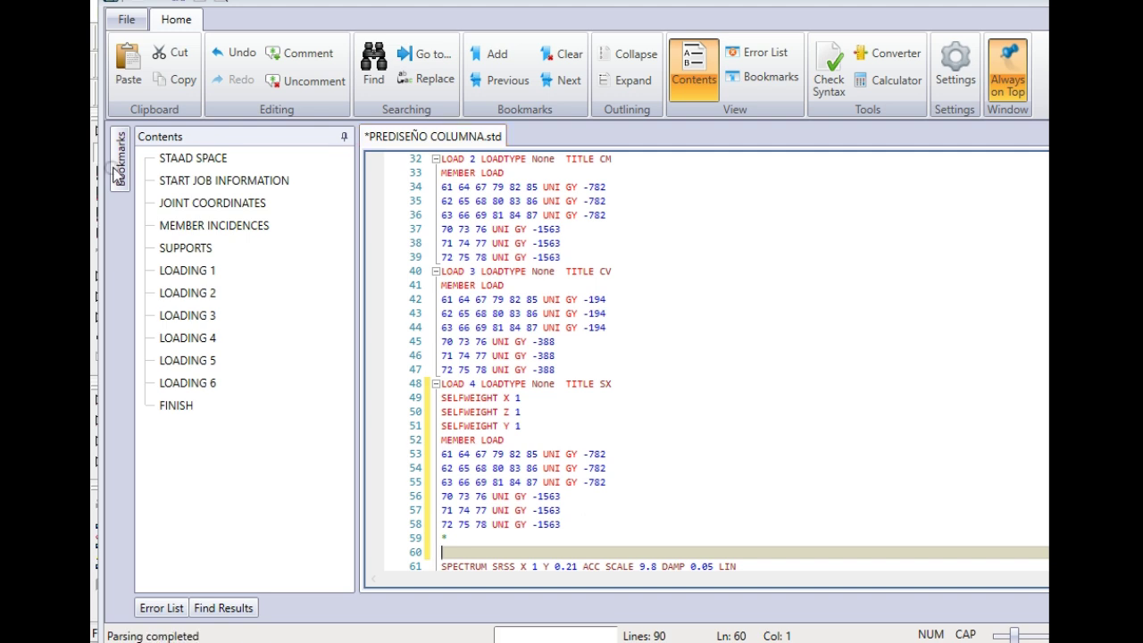
pyautogui.click(125, 79)
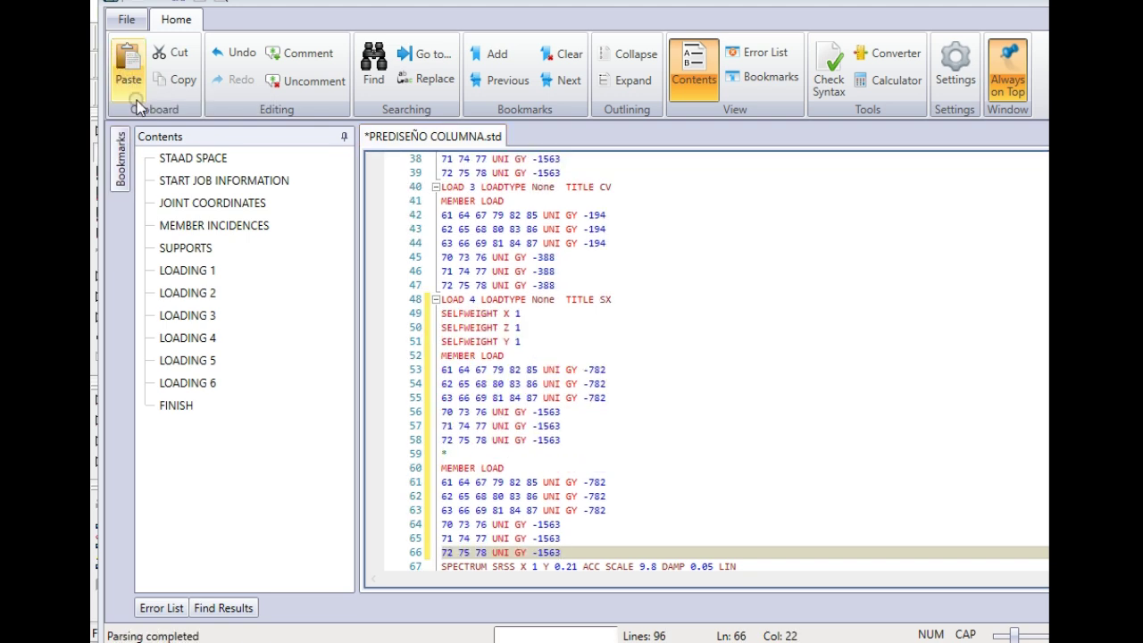
pyautogui.press('Return')
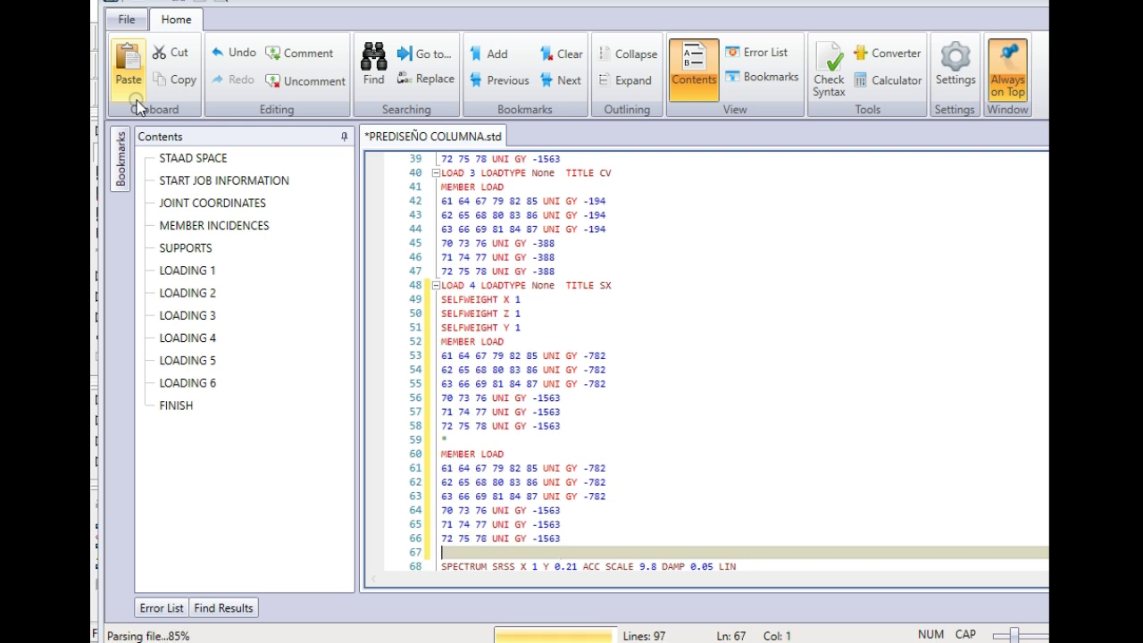
pyautogui.write('*')
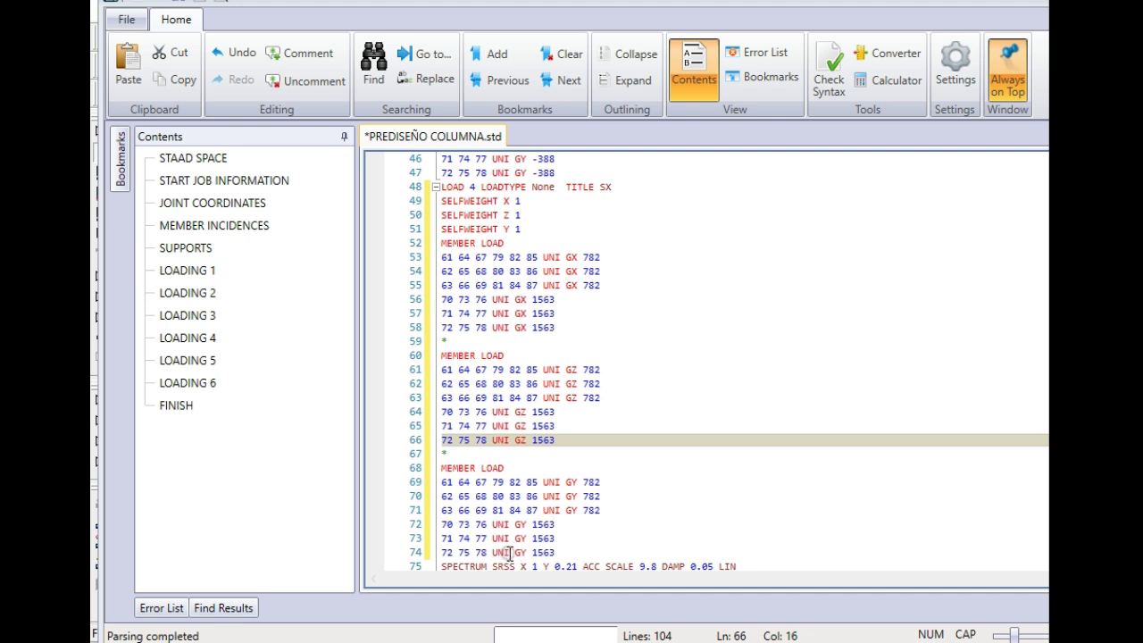
# - Change the spectrum direction in LOAD 5 SZ from X to Z
pyautogui.scroll(-2, 881, 509)
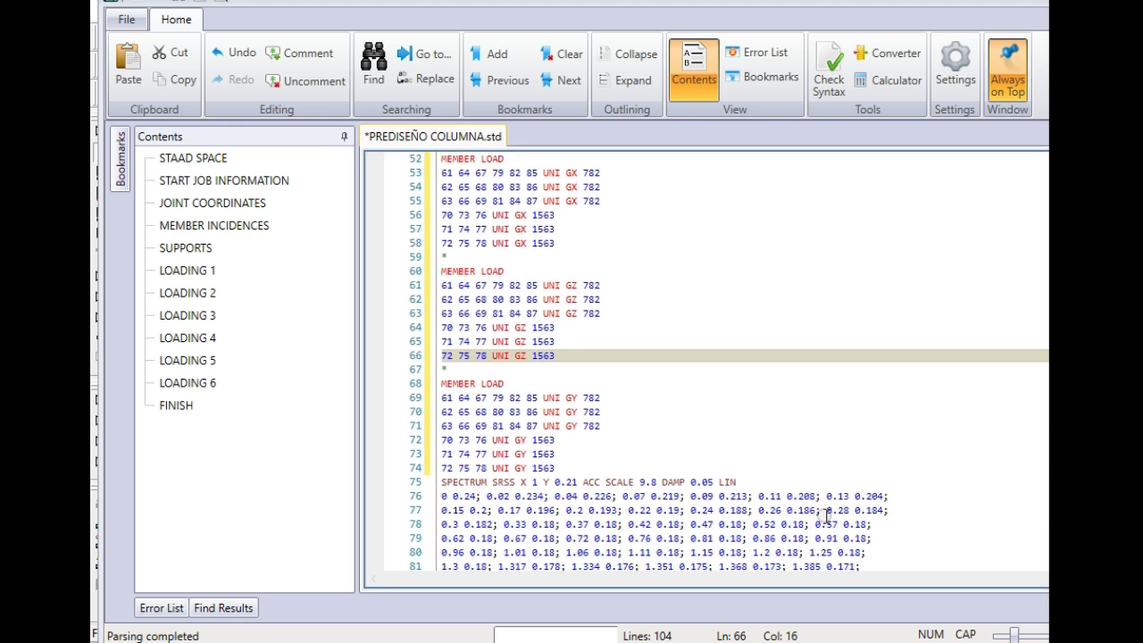
pyautogui.scroll(-4, 826, 516)
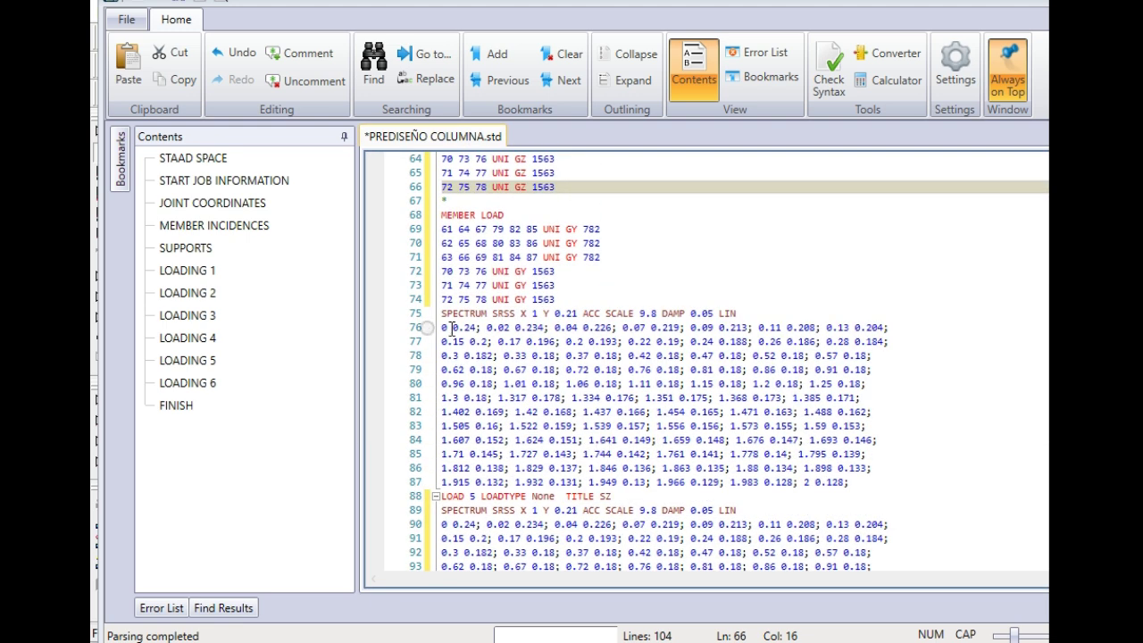
pyautogui.click(525, 511)
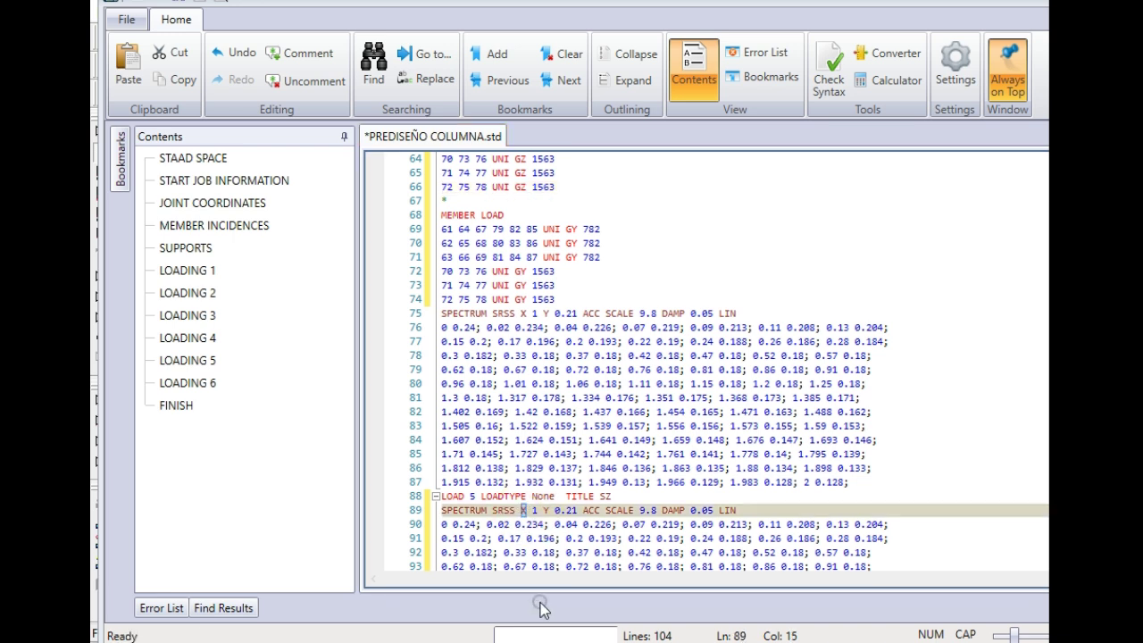
pyautogui.write('Z')
# - Delete the LOAD 6 SY line above FINISH, then save the input file and close the editor
pyautogui.scroll(-4, 705, 366)
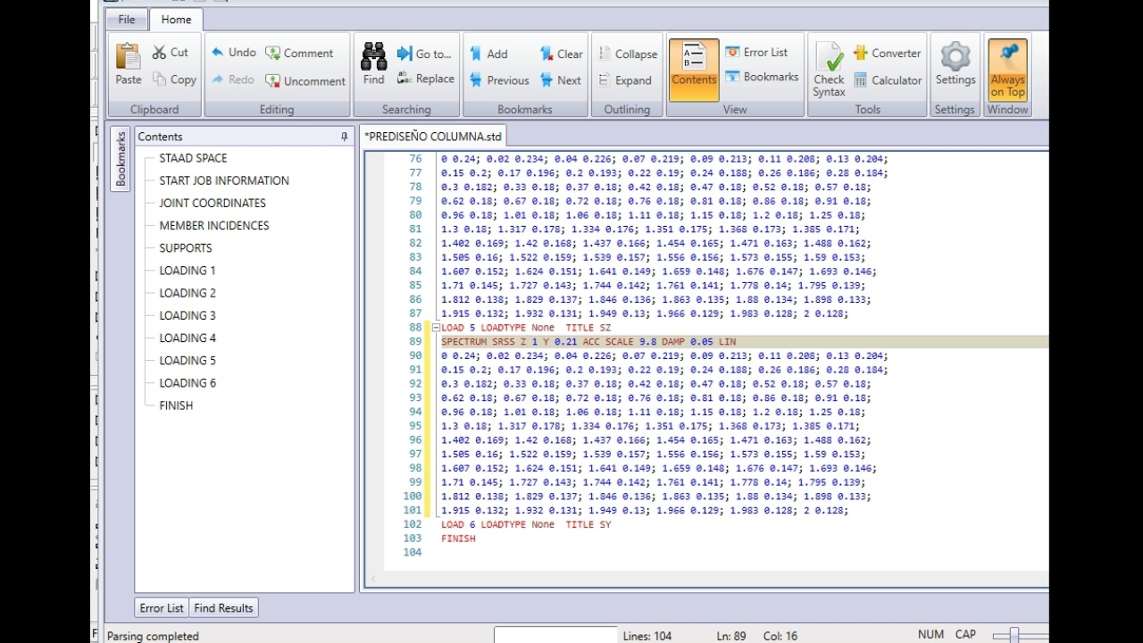
pyautogui.moveTo(623, 522); pyautogui.dragTo(432, 529)
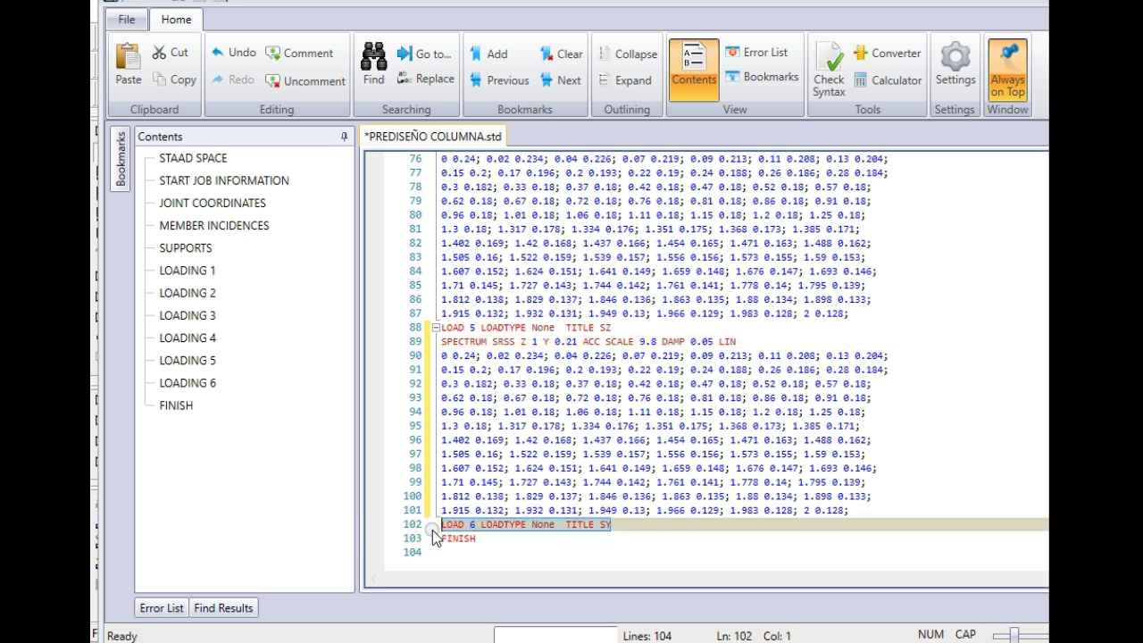
pyautogui.press('Delete')
pyautogui.press('Delete')
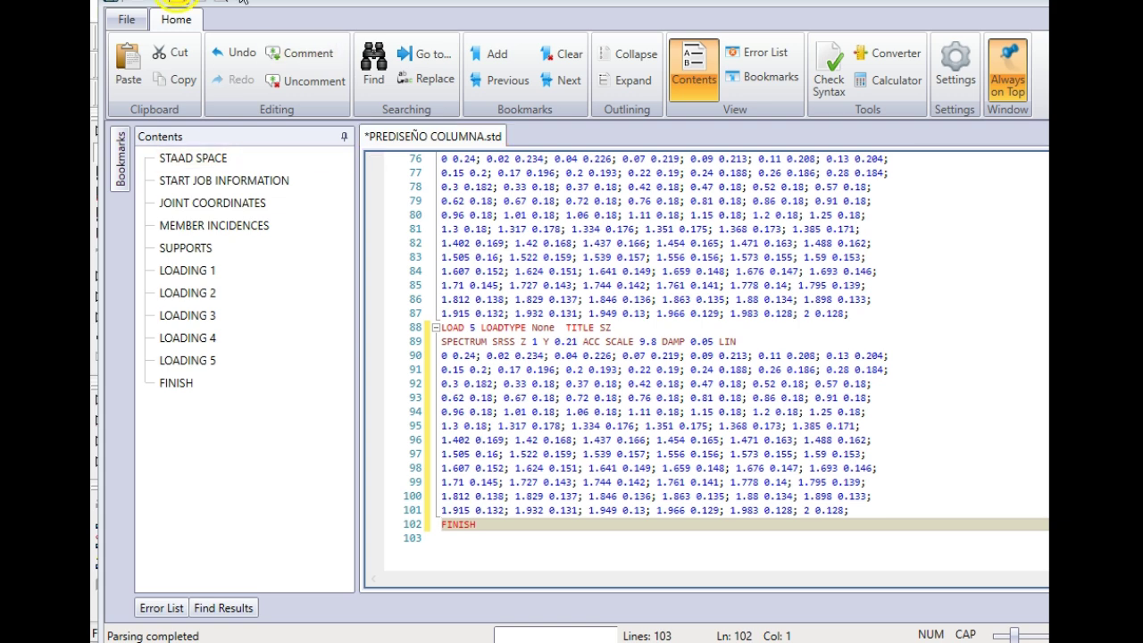
pyautogui.click(175, 3)
pyautogui.hotkey('alt', 'F4')
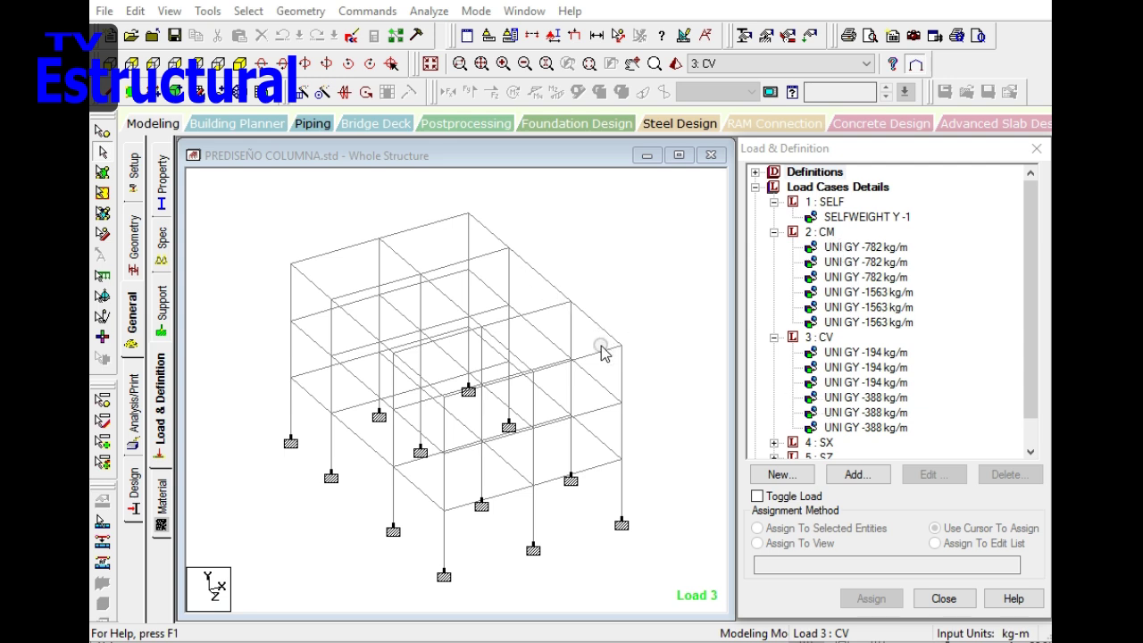
# - Review on the model which beams carry the uniform loads of cases CM and CV
pyautogui.click(830, 261)
pyautogui.click(839, 291)
pyautogui.click(843, 351)
pyautogui.click(864, 397)
pyautogui.click(864, 427)
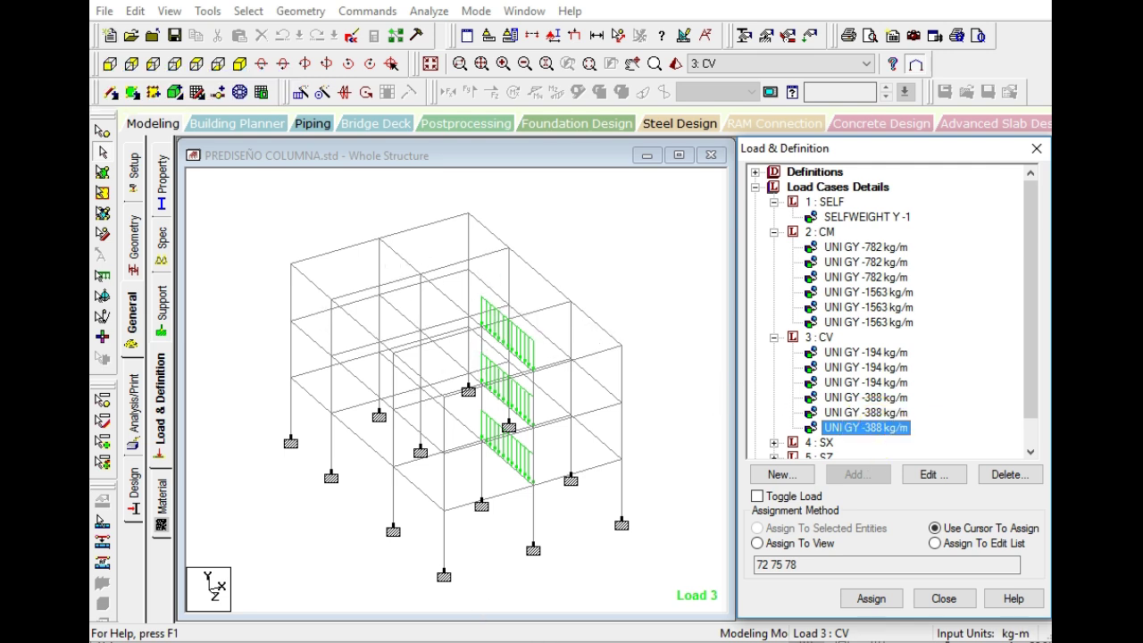
# - Switch to the Excel load table, check the CM line loads of beams 1-5, 2-6 and 3-7, and return to STAAD.Pro
pyautogui.hotkey('alt', 'Tab')
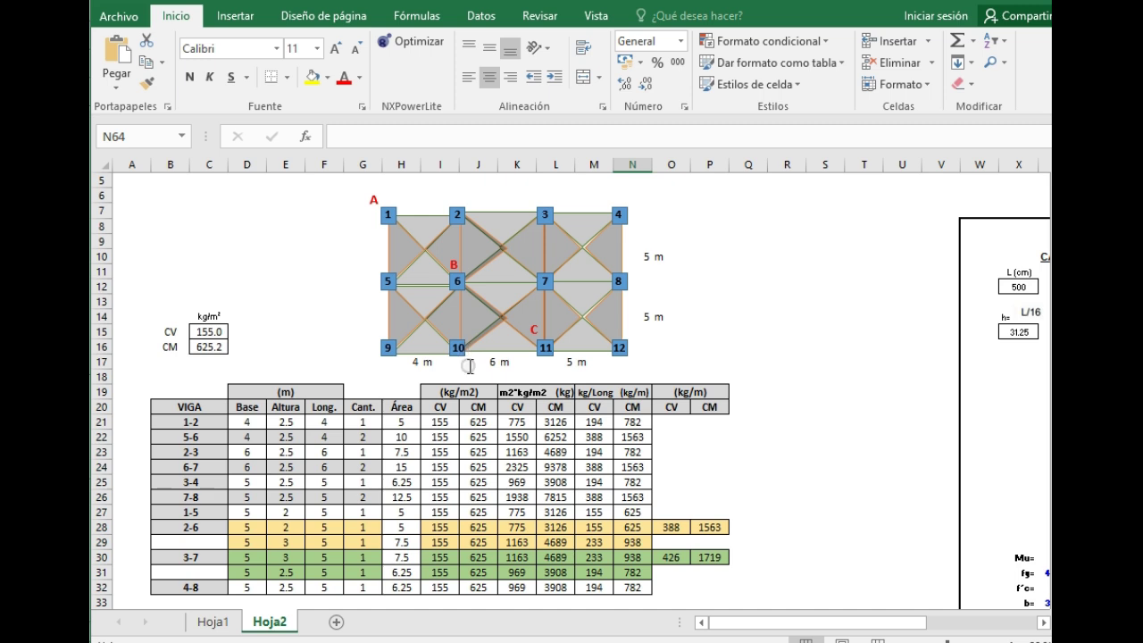
pyautogui.click(632, 512)
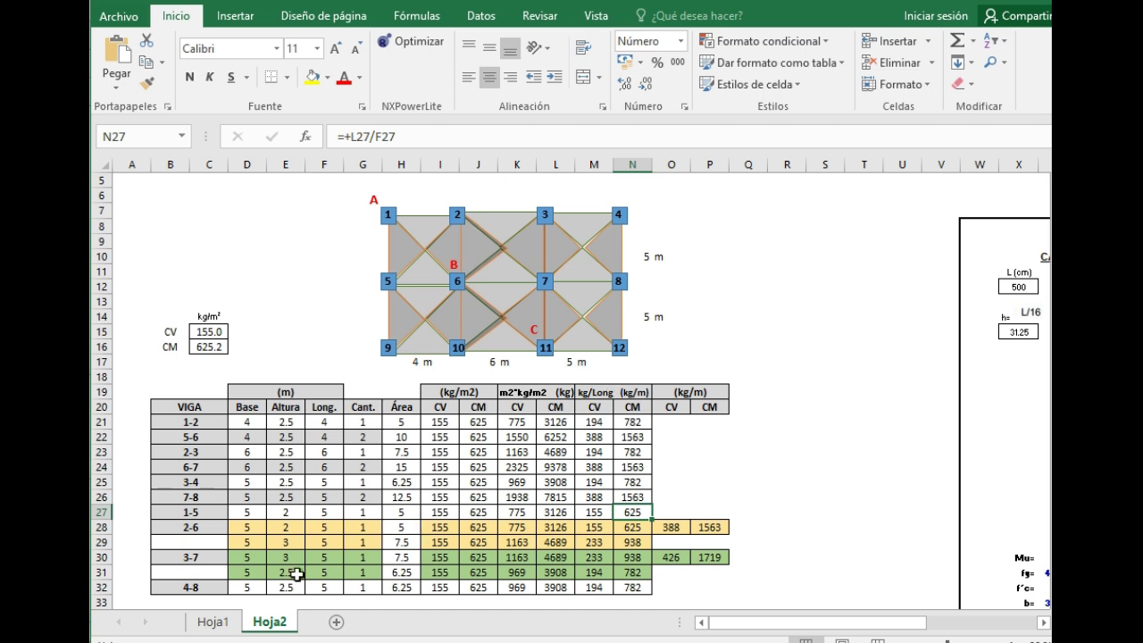
pyautogui.click(712, 528)
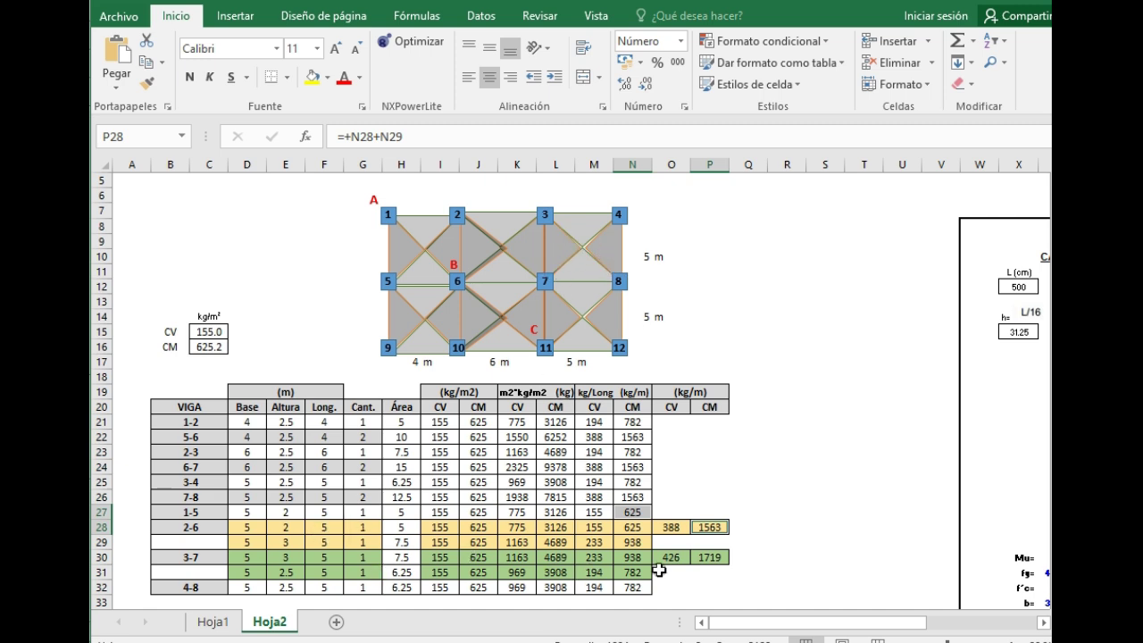
pyautogui.click(719, 558)
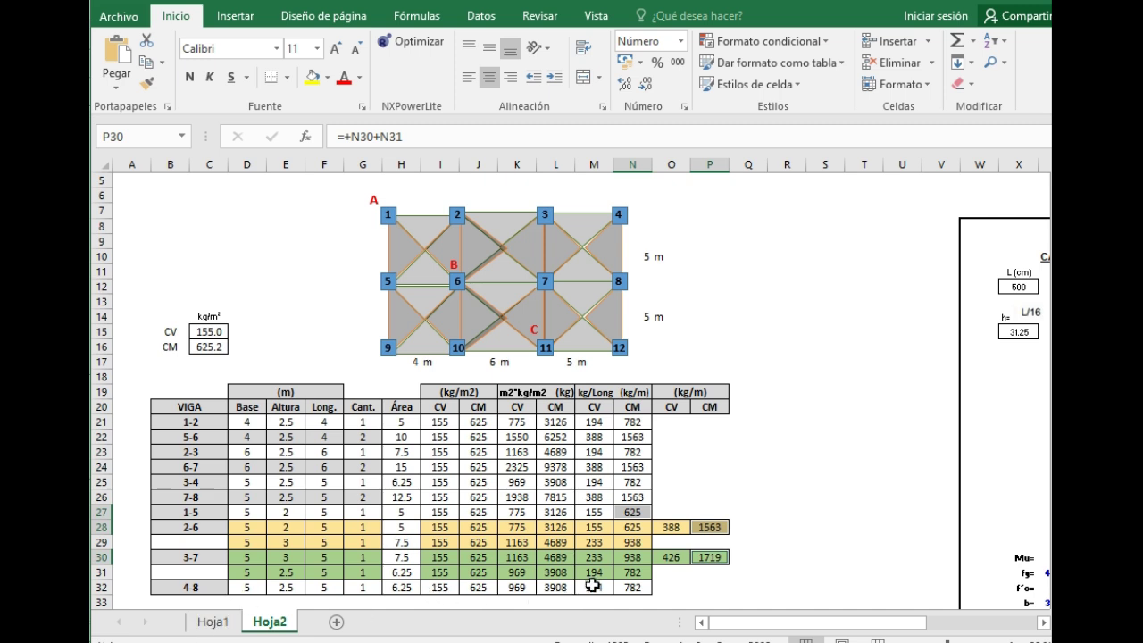
pyautogui.click(787, 586)
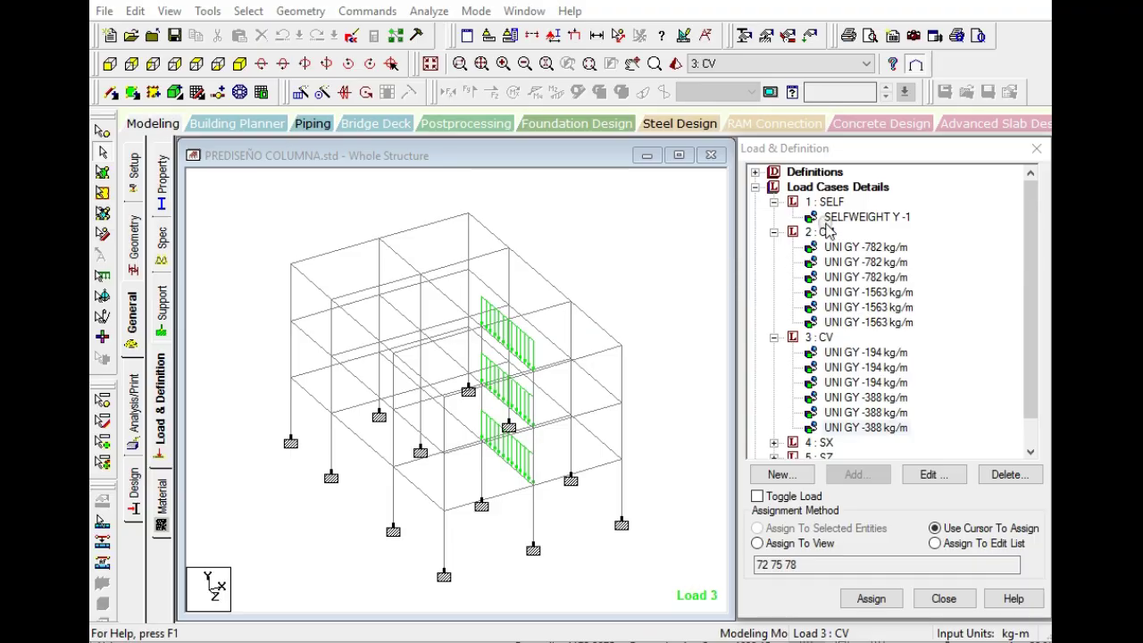
# - Add a uniform member force of -625 kg/m in direction GY to load case 2 CM
pyautogui.click(817, 232)
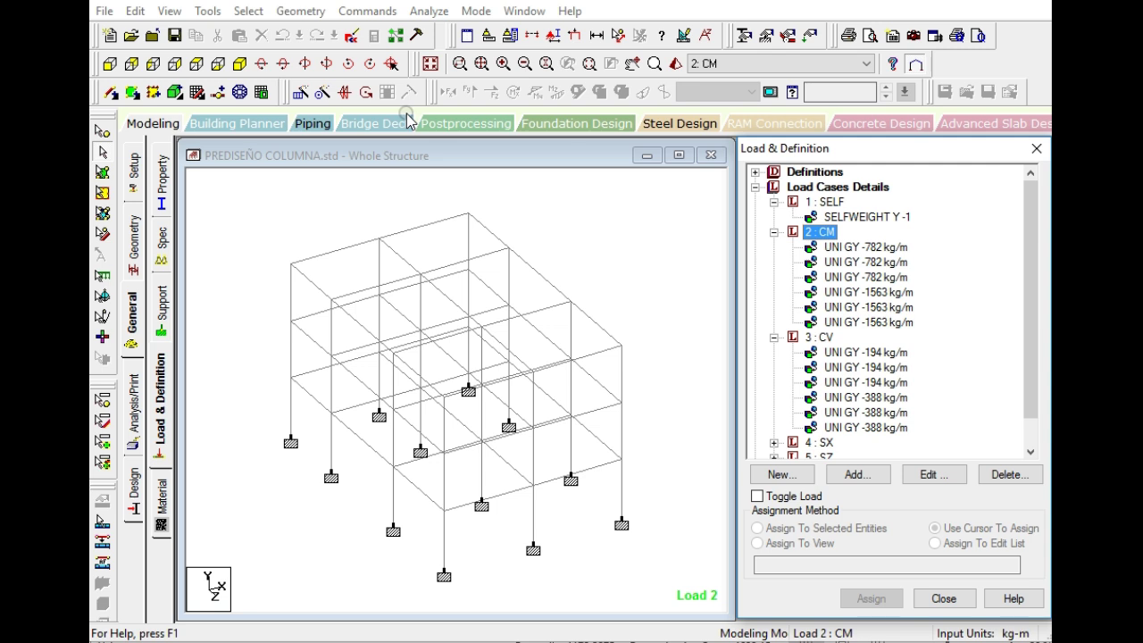
pyautogui.click(859, 471)
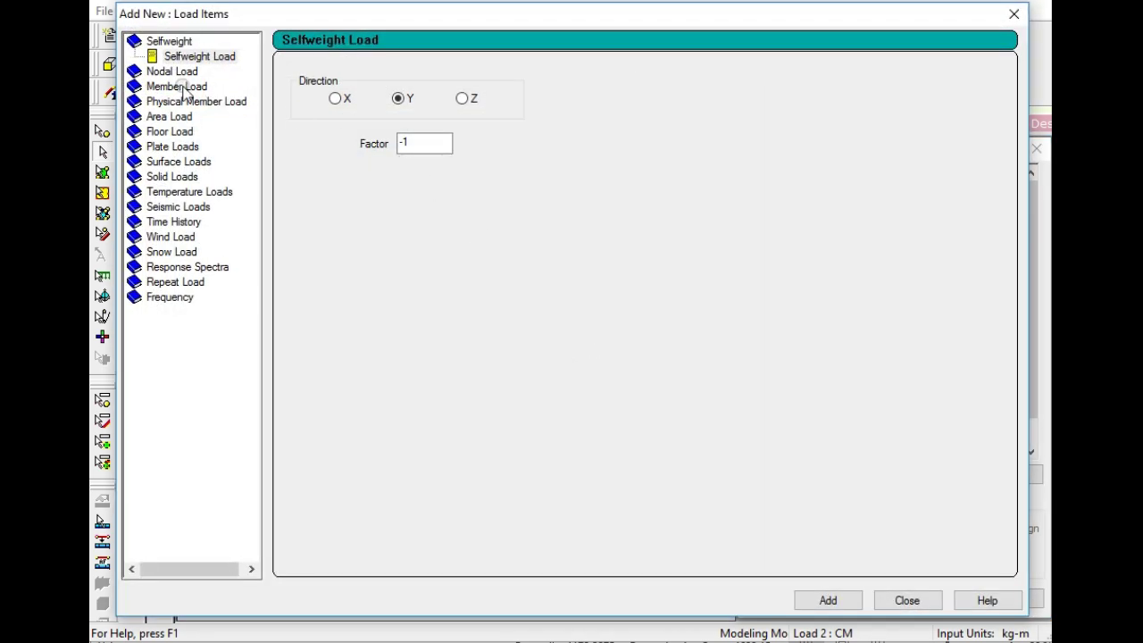
pyautogui.click(183, 86)
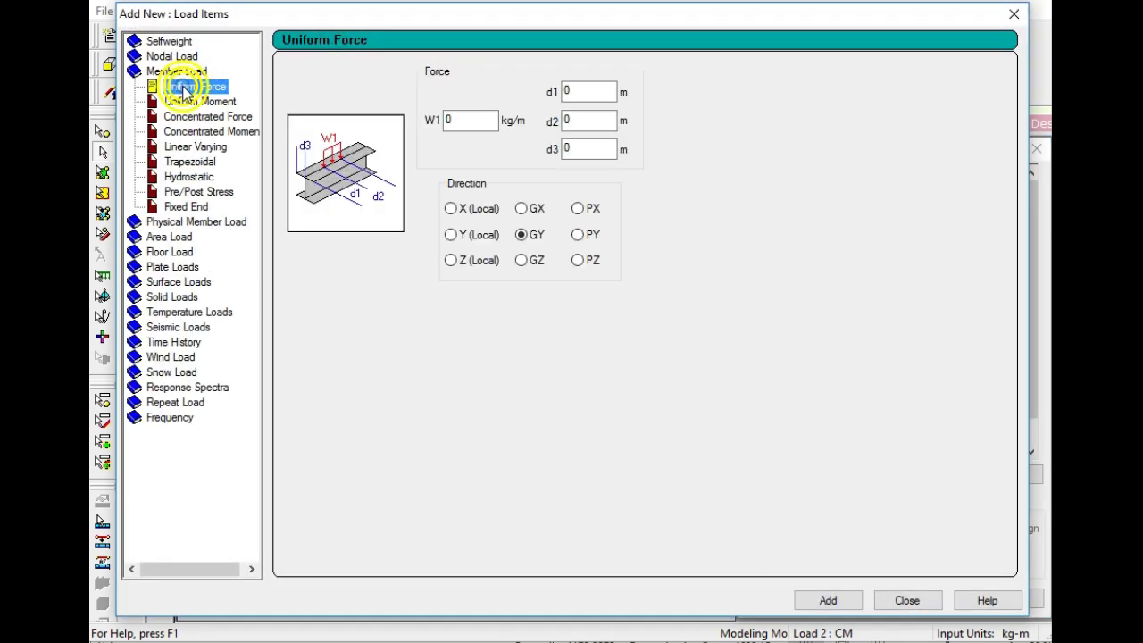
pyautogui.doubleClick(466, 119)
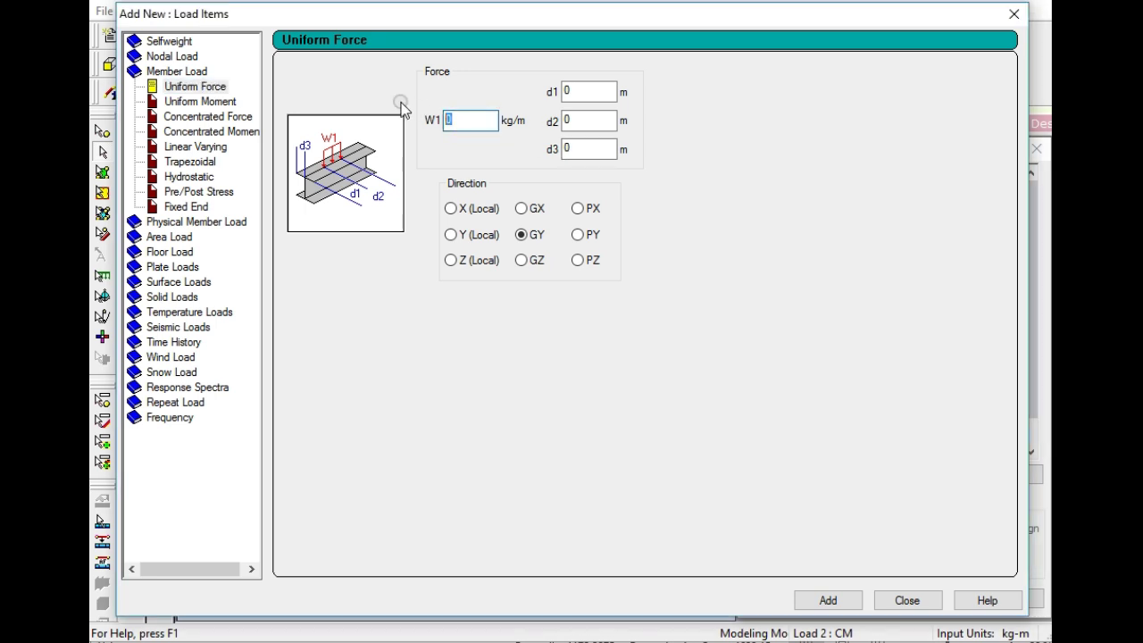
pyautogui.write('-625')
pyautogui.click(840, 603)
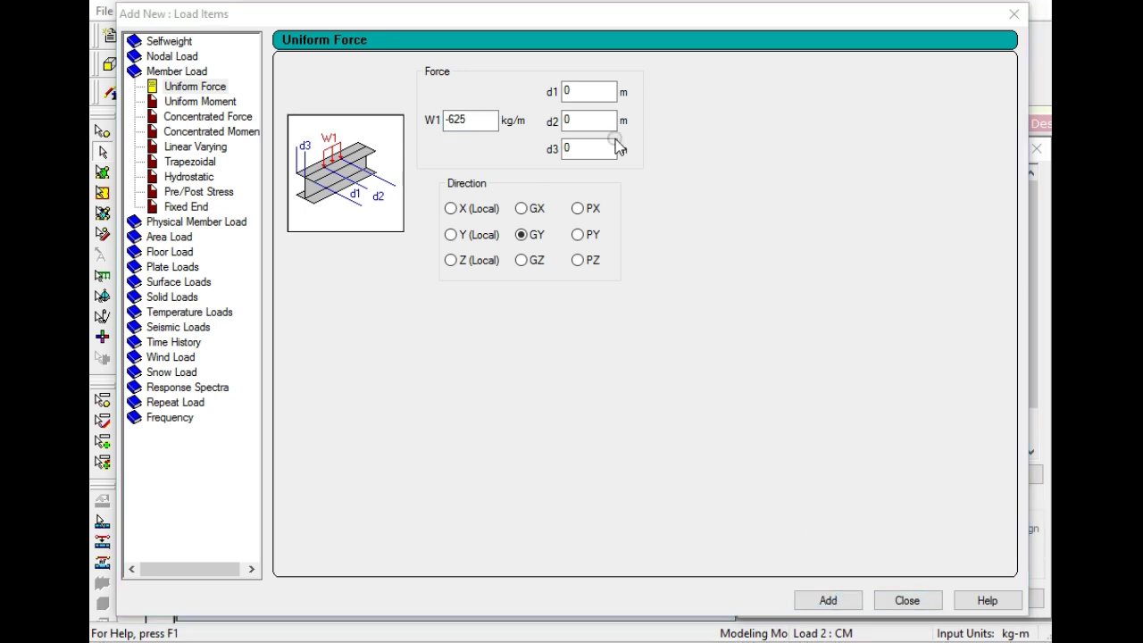
# - Add two more GY uniform forces to load case CM, -1563 kg/m and -1719 kg/m
pyautogui.doubleClick(482, 118)
pyautogui.write('-')
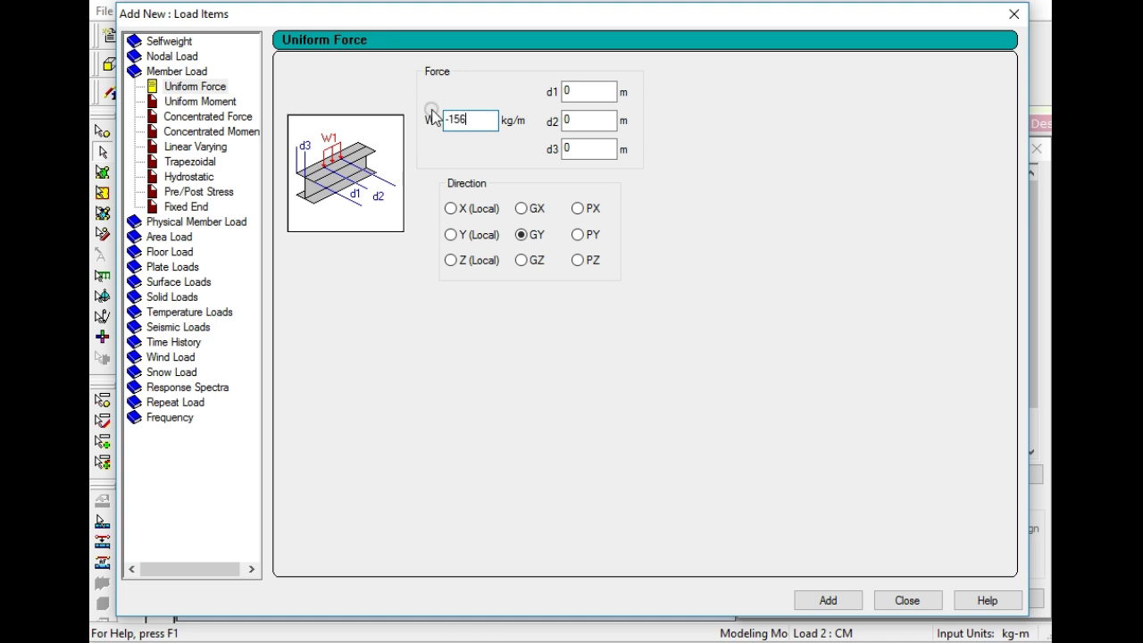
pyautogui.click(829, 600)
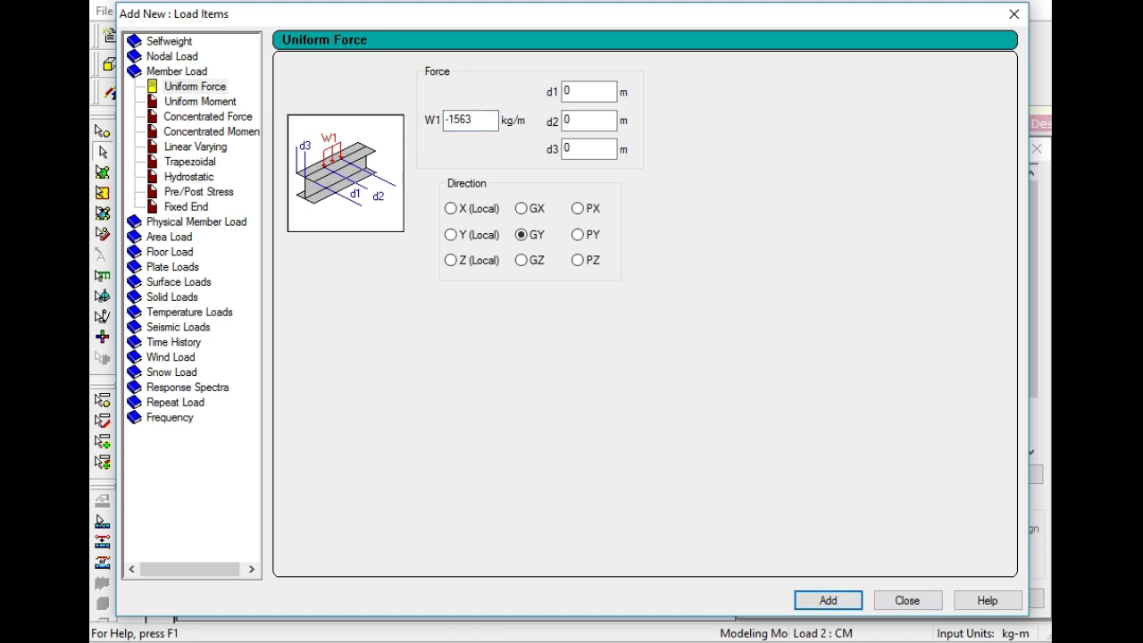
pyautogui.doubleClick(470, 118)
pyautogui.write('-1719')
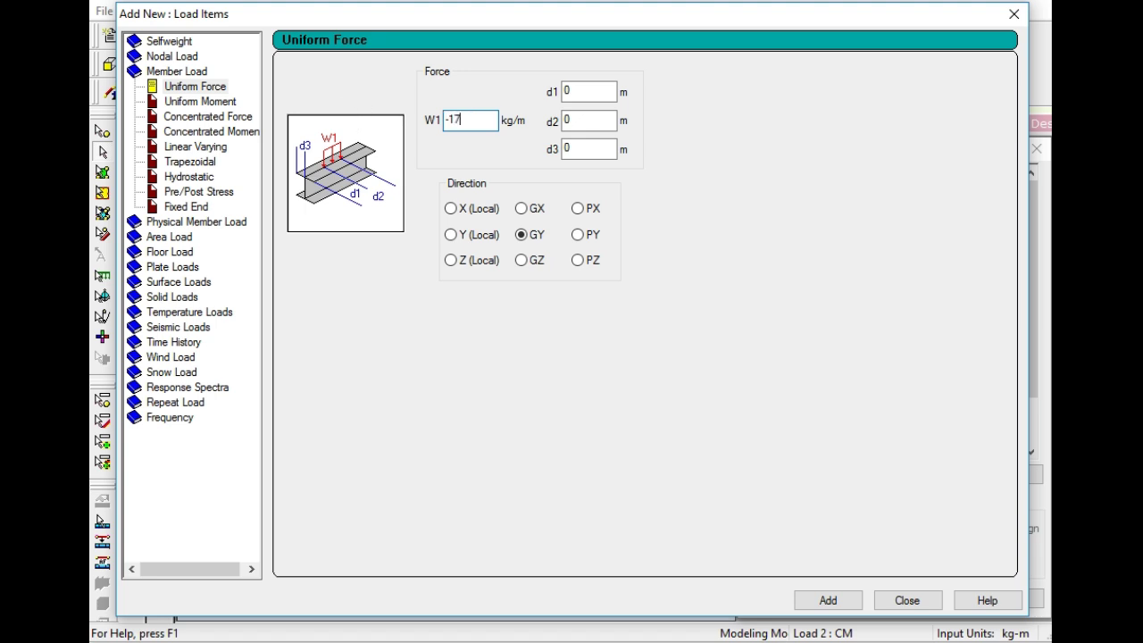
pyautogui.click(828, 600)
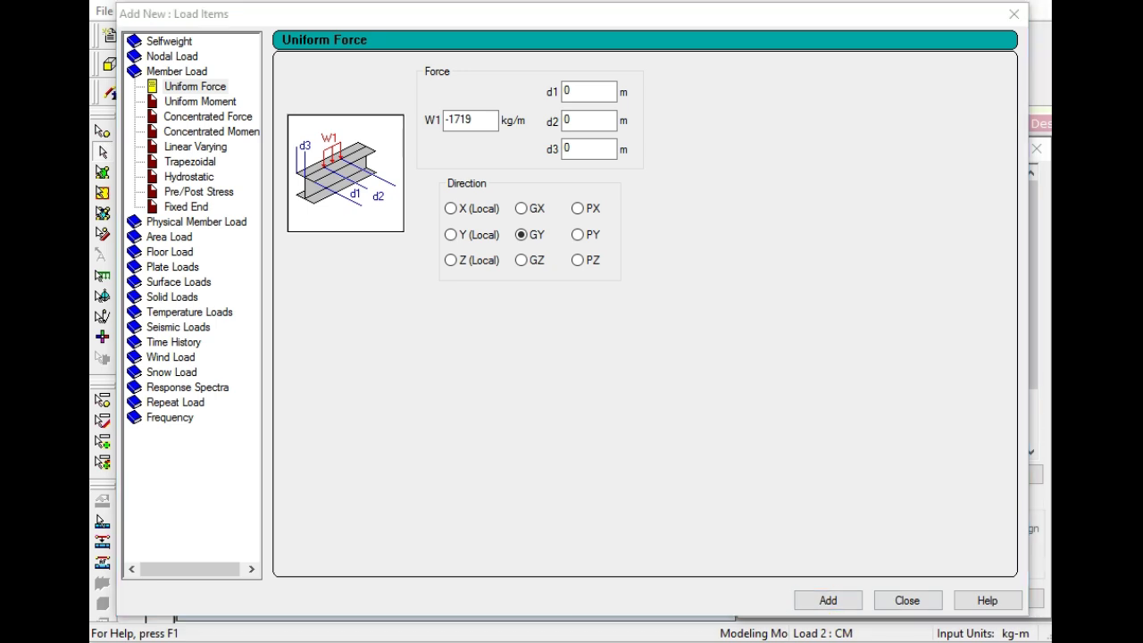
# - Add a GY uniform force of -782 kg/m to load case CM and close the load items dialog
pyautogui.moveTo(474, 119); pyautogui.dragTo(399, 127)
pyautogui.write('-782')
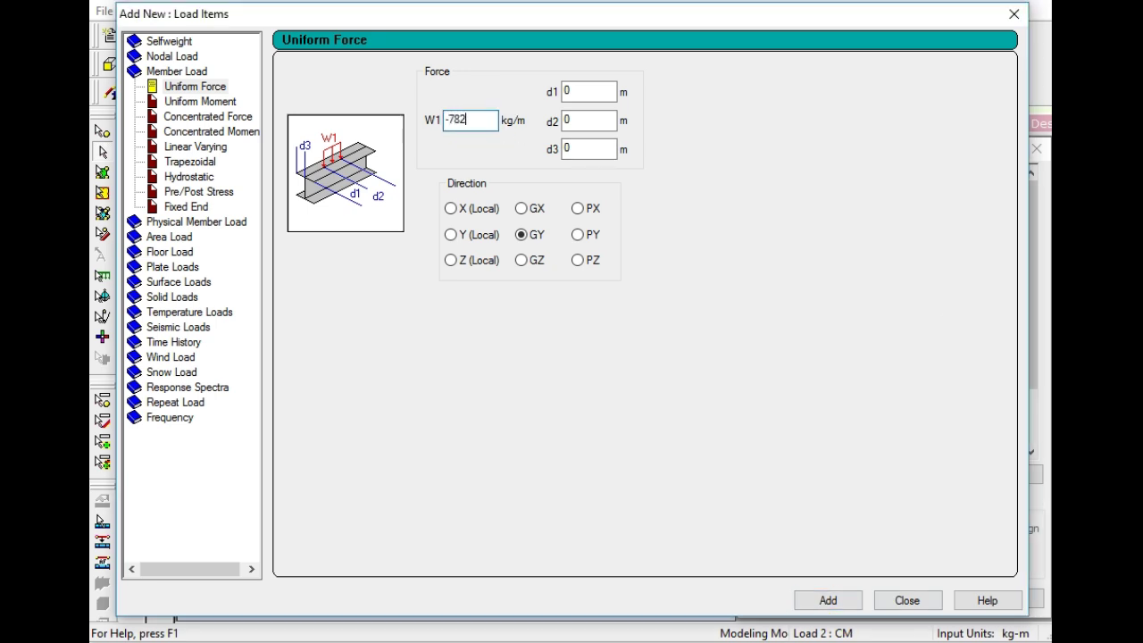
pyautogui.click(822, 600)
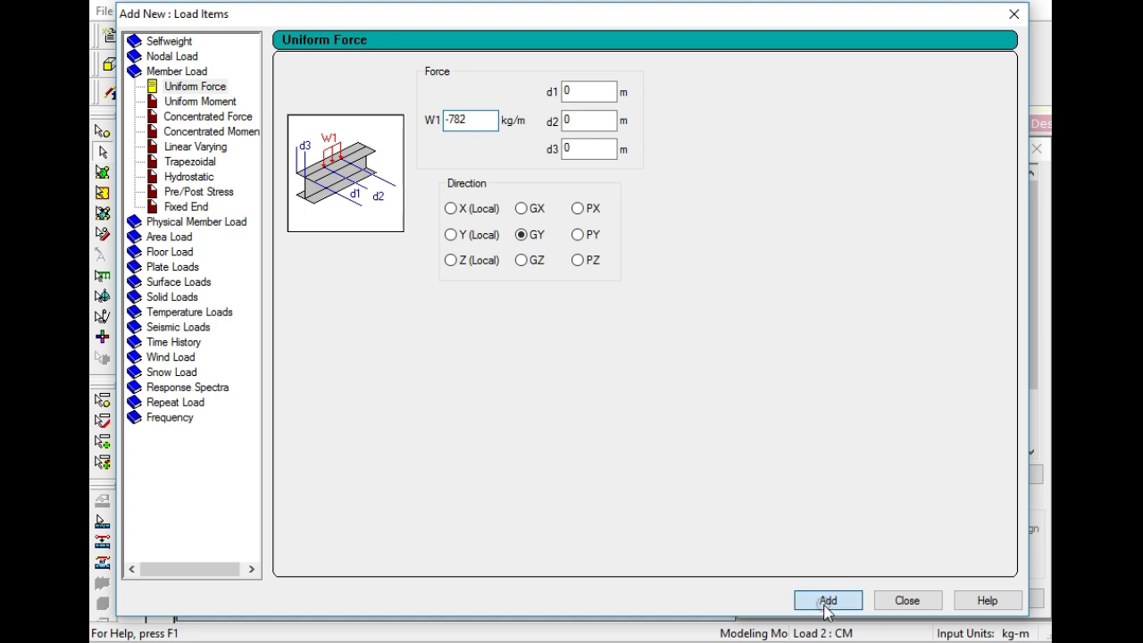
pyautogui.click(877, 604)
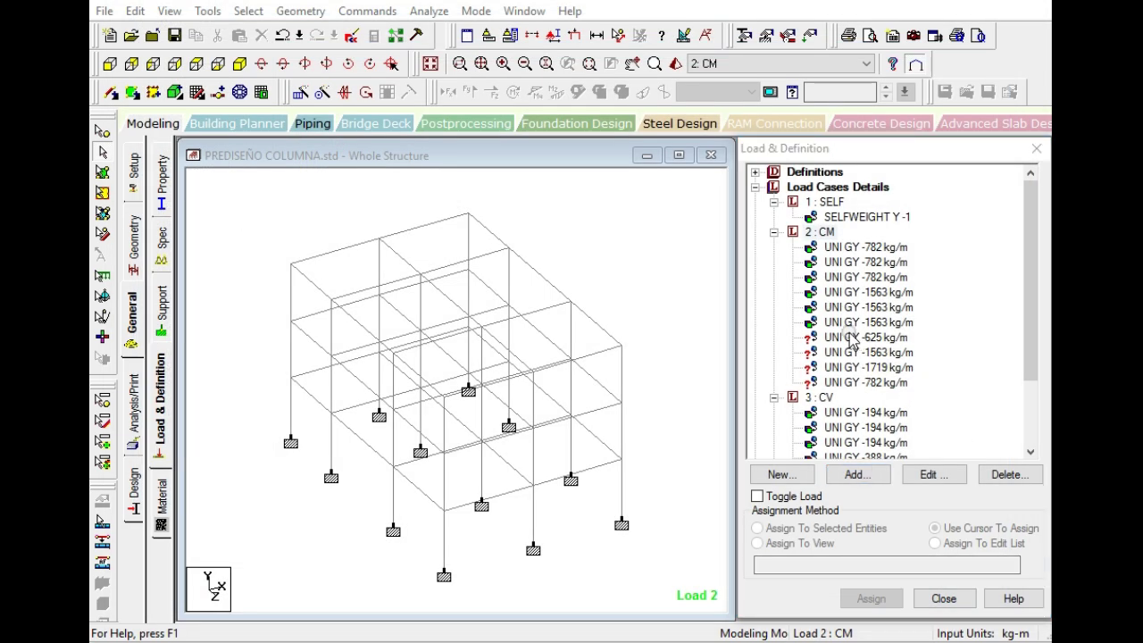
# - Assign the -625 kg/m load to the six beams of the rear two-bay end frame, on all three storeys
pyautogui.click(837, 337)
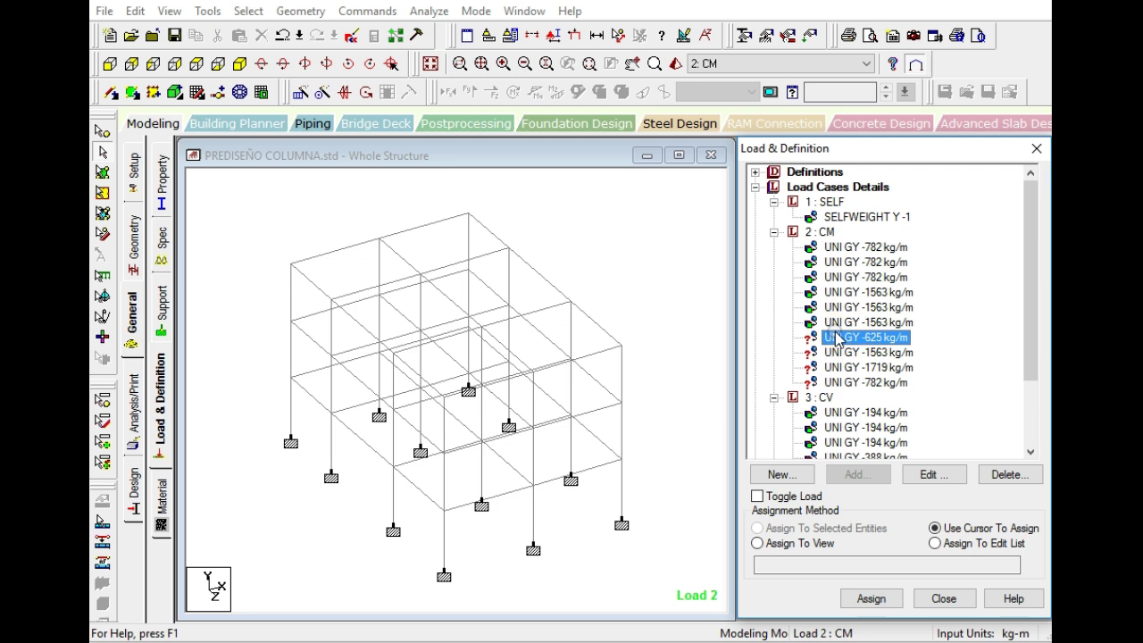
pyautogui.click(870, 598)
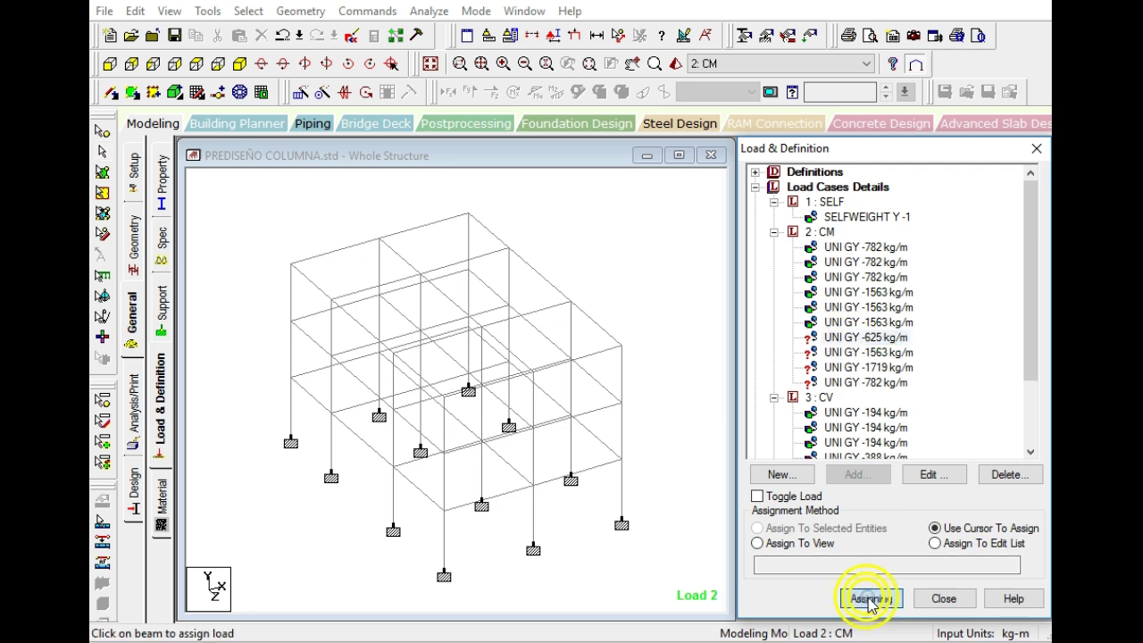
pyautogui.click(315, 369)
pyautogui.click(315, 312)
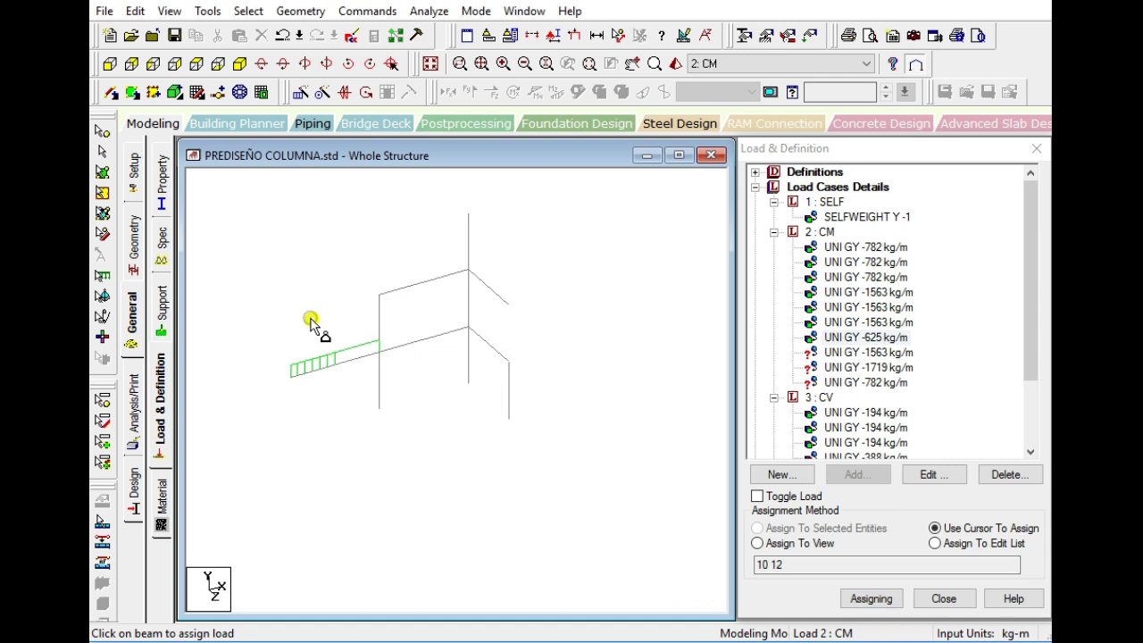
pyautogui.click(330, 251)
pyautogui.click(420, 229)
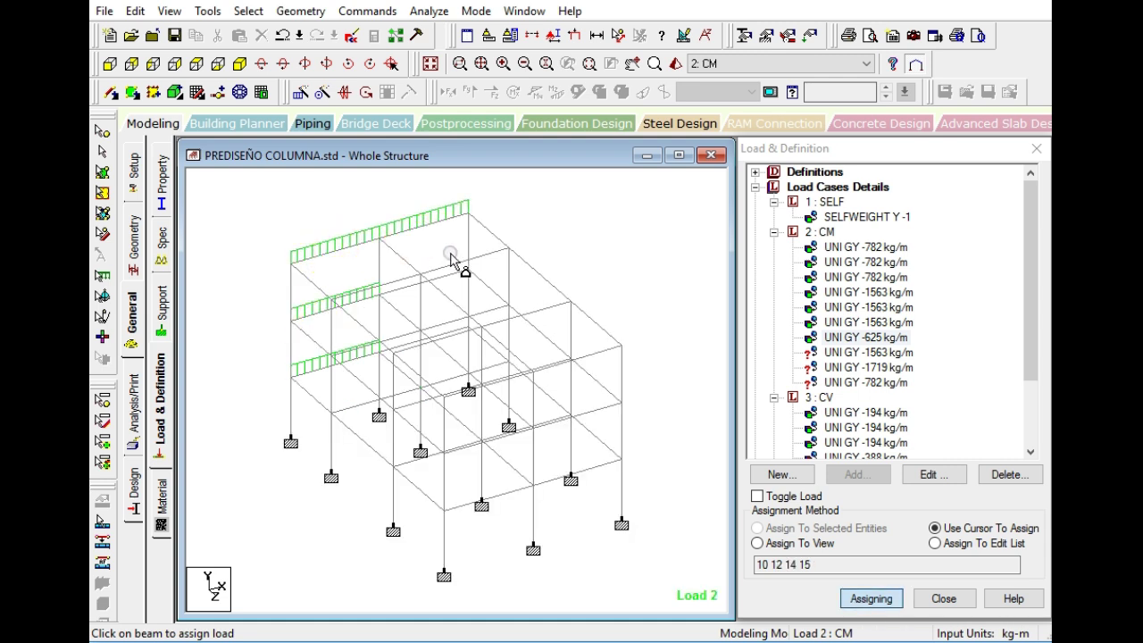
pyautogui.click(453, 279)
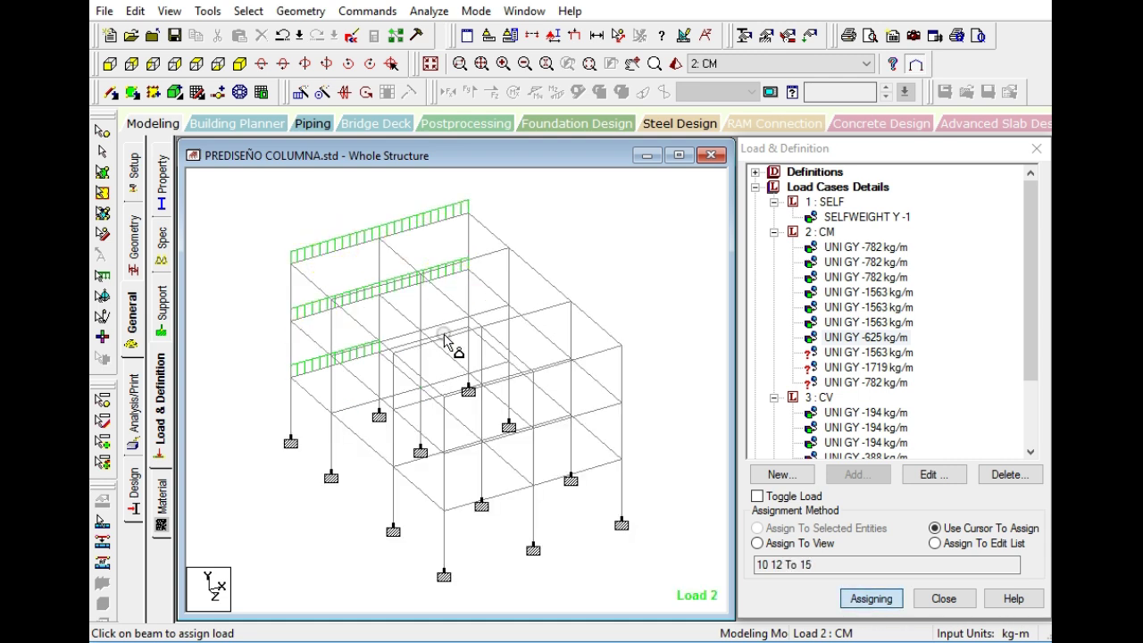
pyautogui.press('Down')
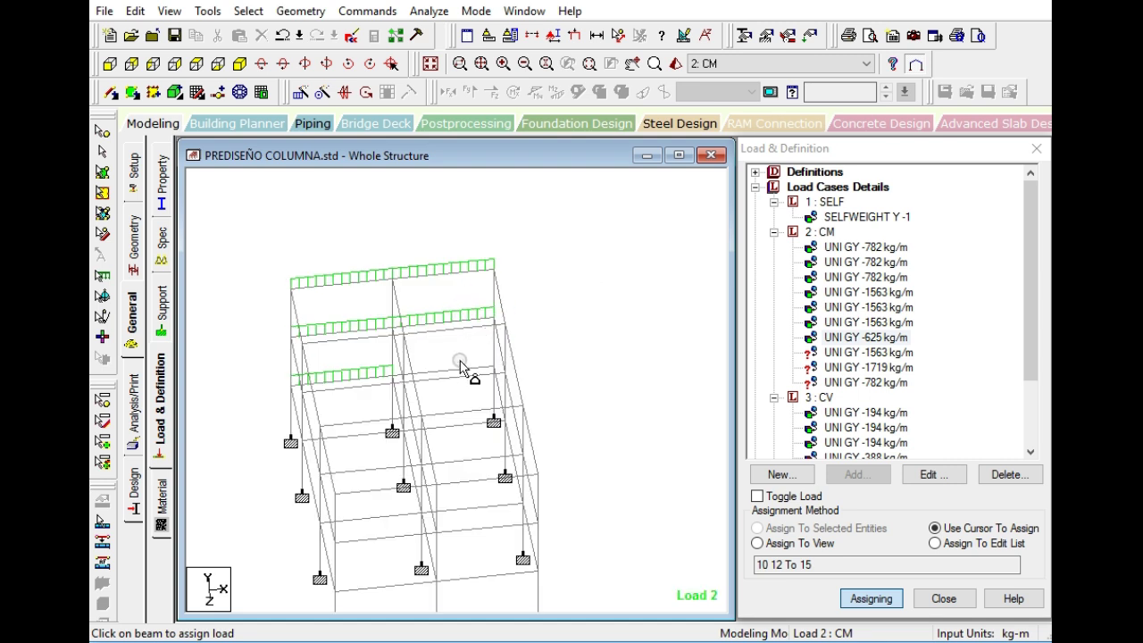
pyautogui.press('Down')
pyautogui.click(460, 381)
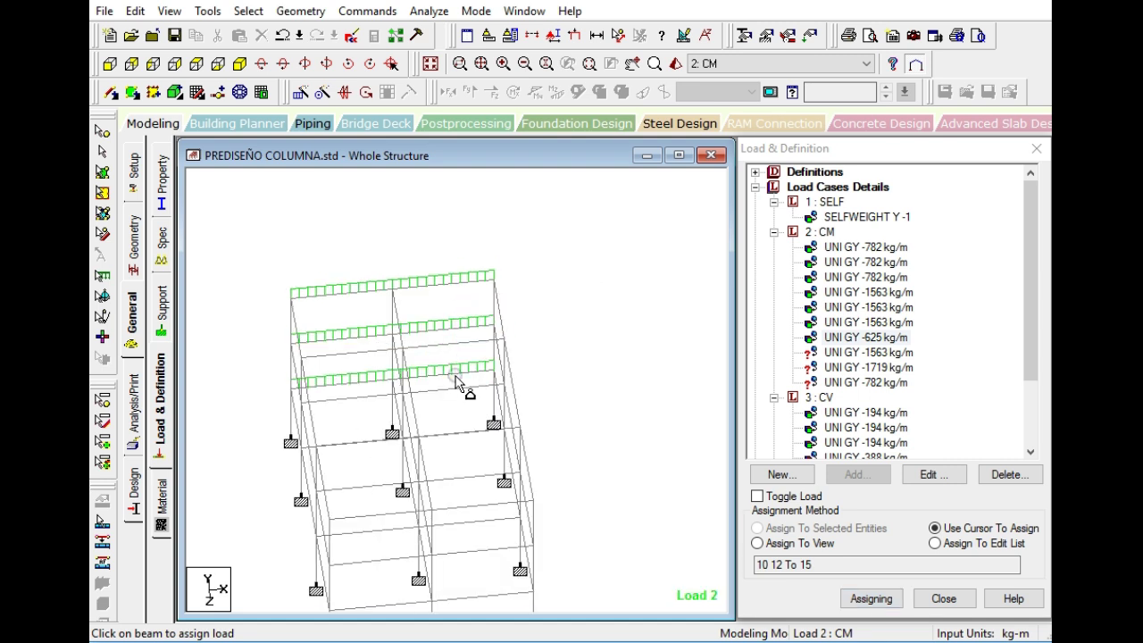
# - Assign the unassigned -1563 kg/m CM load to the six beams of the second frame from the rear, on all three storeys
pyautogui.click(838, 353)
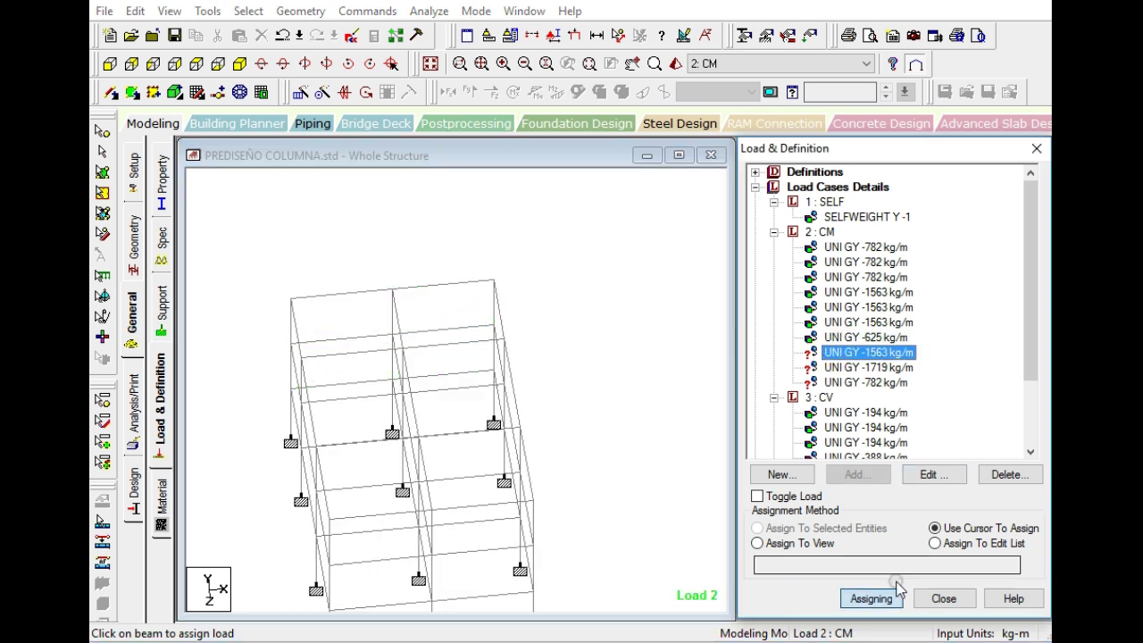
pyautogui.click(863, 609)
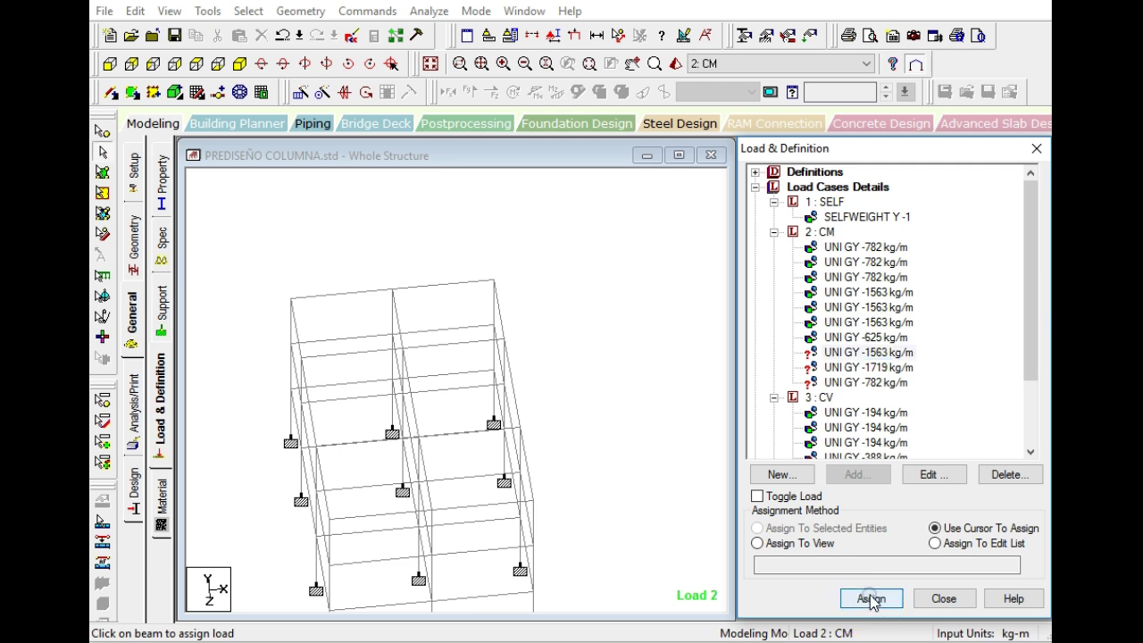
pyautogui.click(598, 403)
pyautogui.press('Down')
pyautogui.press('Down')
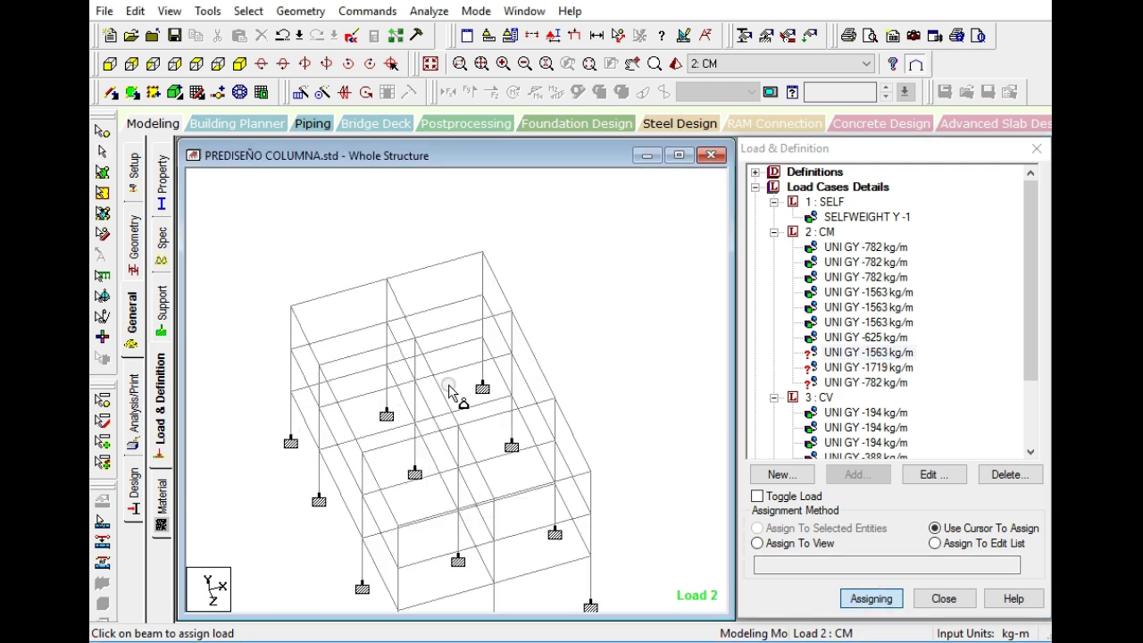
pyautogui.click(374, 436)
pyautogui.click(361, 379)
pyautogui.click(375, 329)
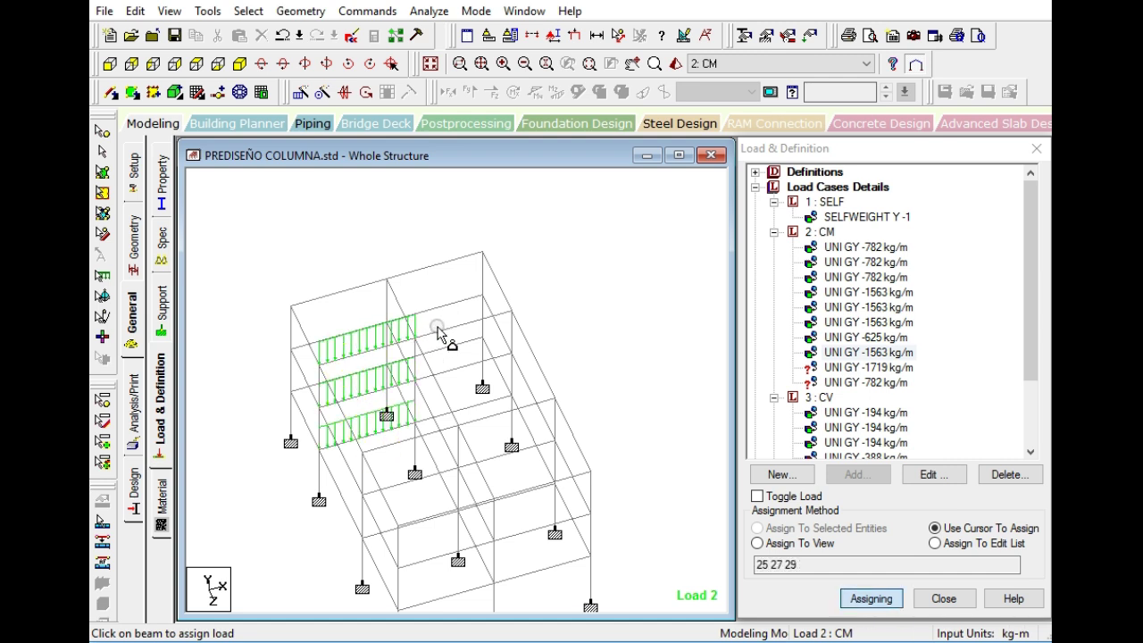
pyautogui.click(444, 327)
pyautogui.click(470, 366)
pyautogui.click(479, 408)
pyautogui.press('Escape')
# - Assign the -1719 kg/m CM load to the six beams of the third frame from the rear, undoing the stray front-frame assignment
pyautogui.press('Left')
pyautogui.press('Left')
pyautogui.press('Left')
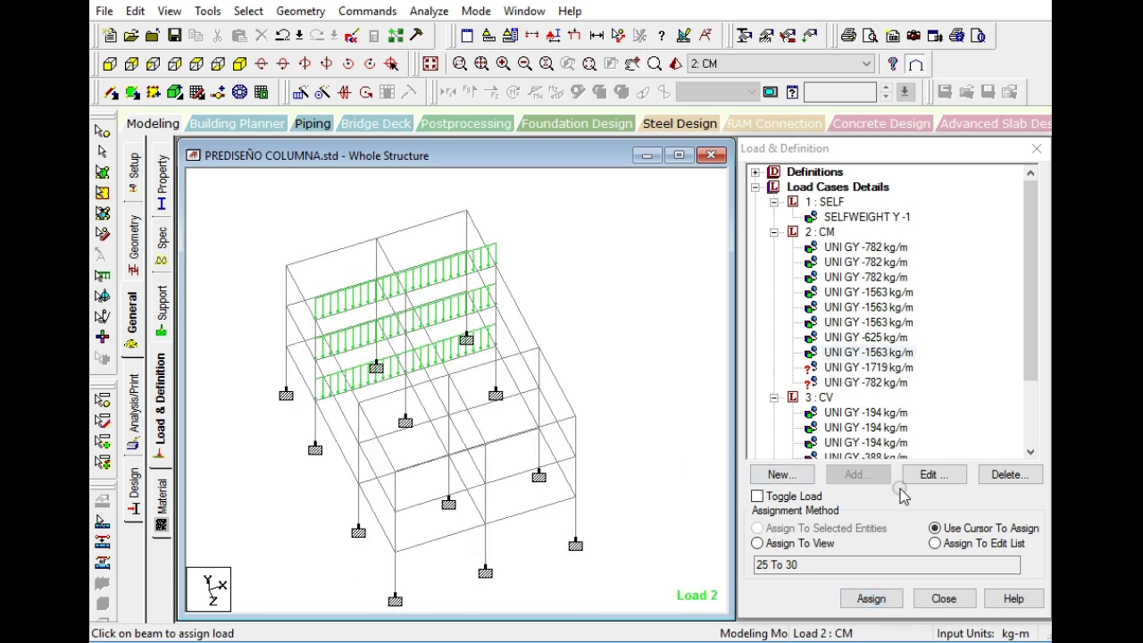
pyautogui.click(848, 368)
pyautogui.click(873, 599)
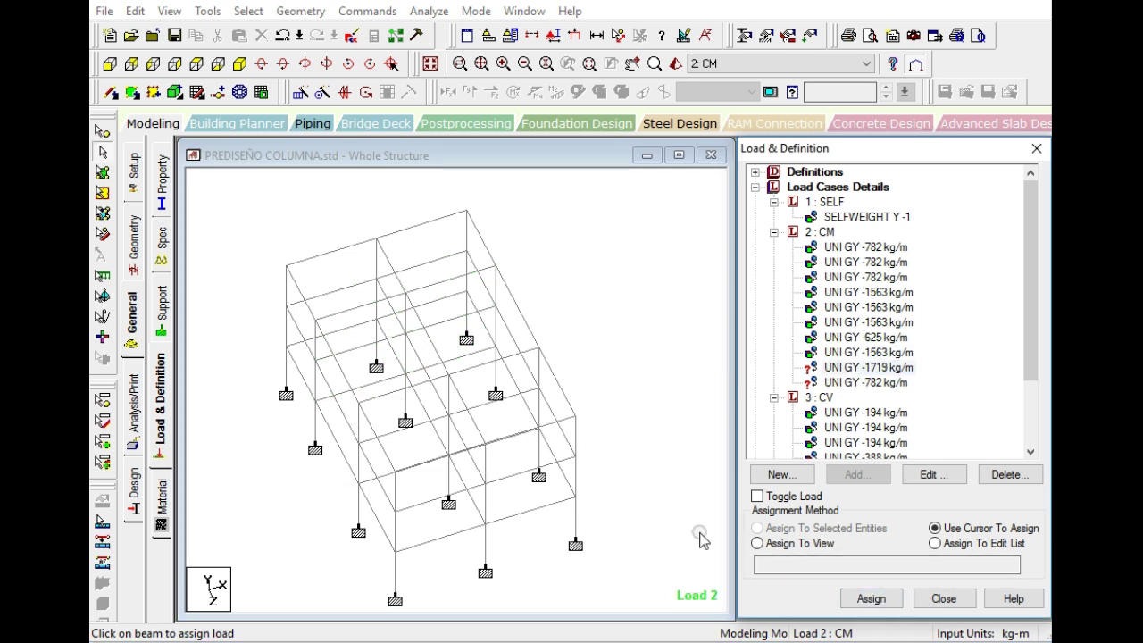
pyautogui.click(871, 598)
pyautogui.click(395, 487)
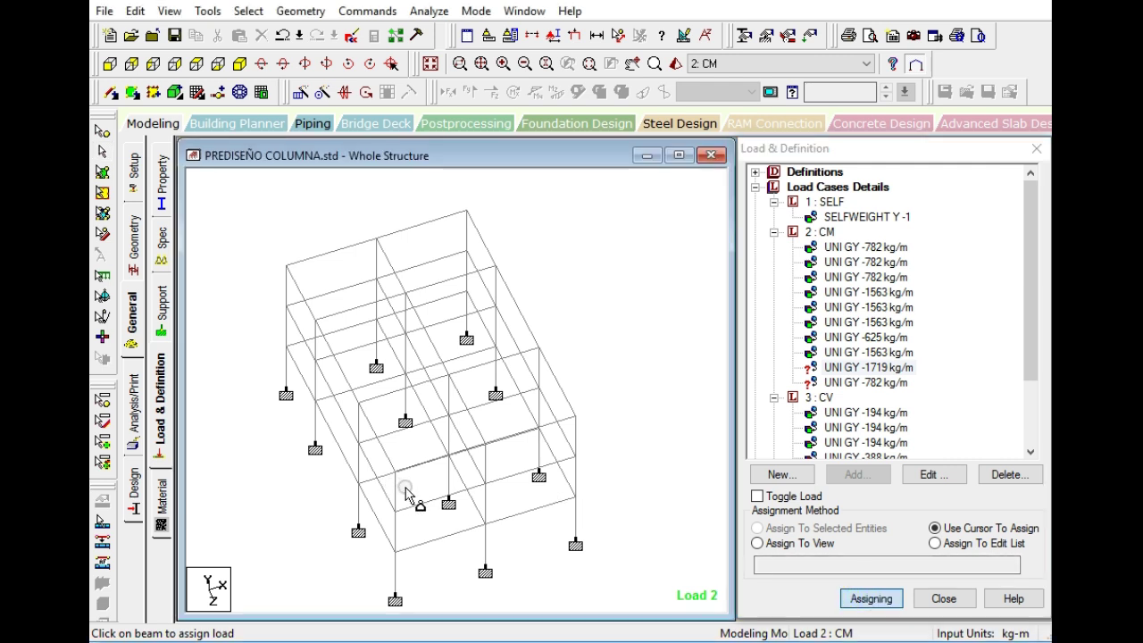
pyautogui.click(411, 455)
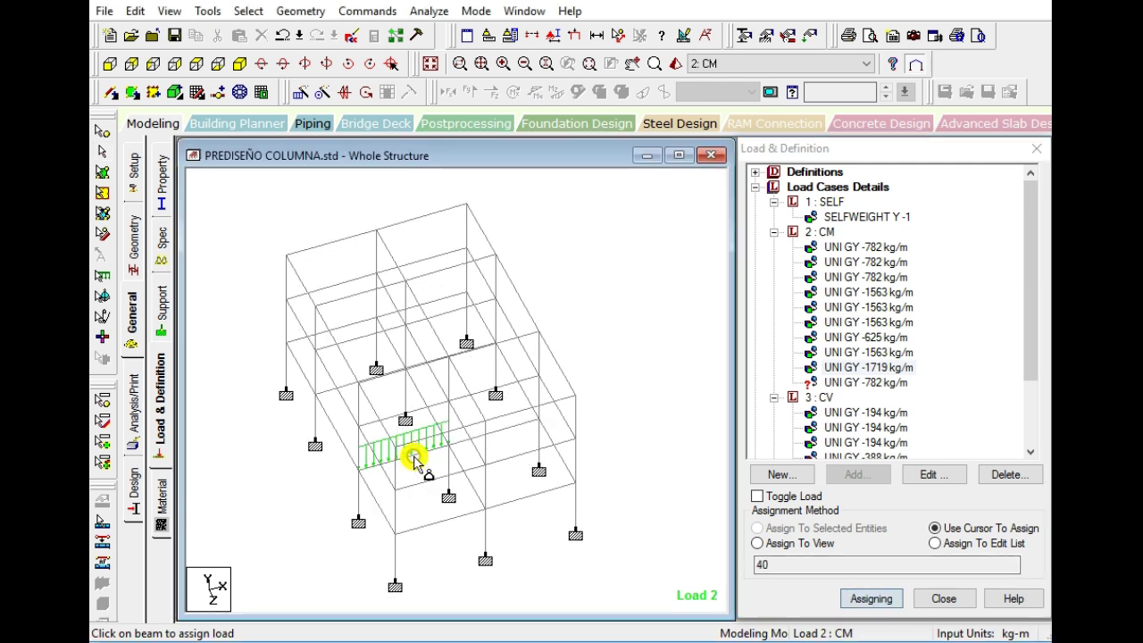
pyautogui.click(393, 414)
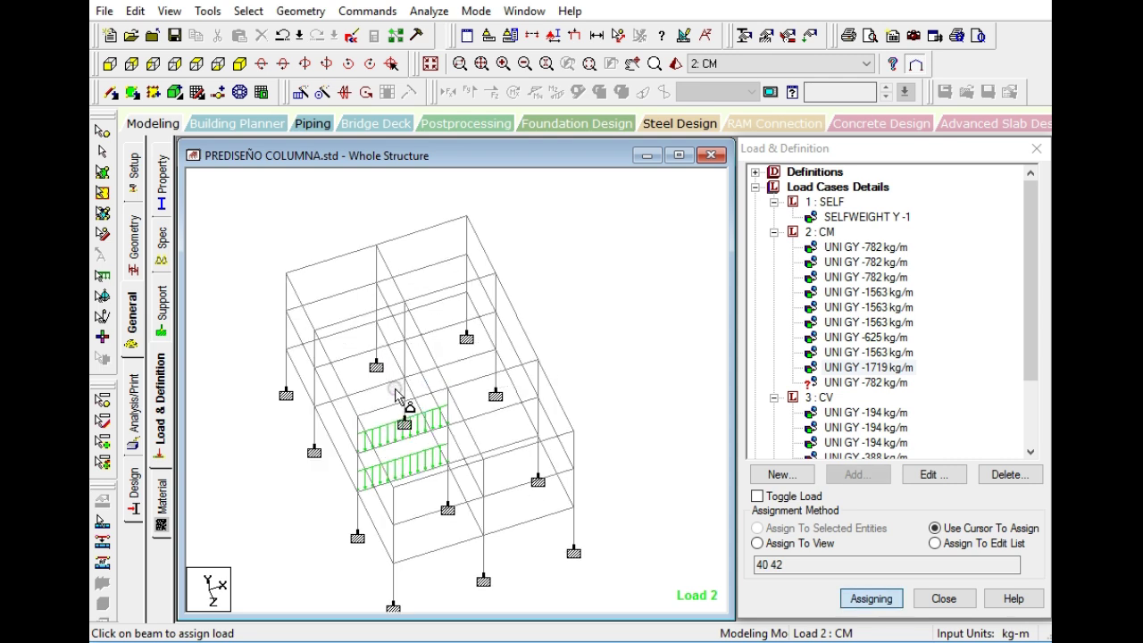
pyautogui.click(393, 400)
pyautogui.click(471, 379)
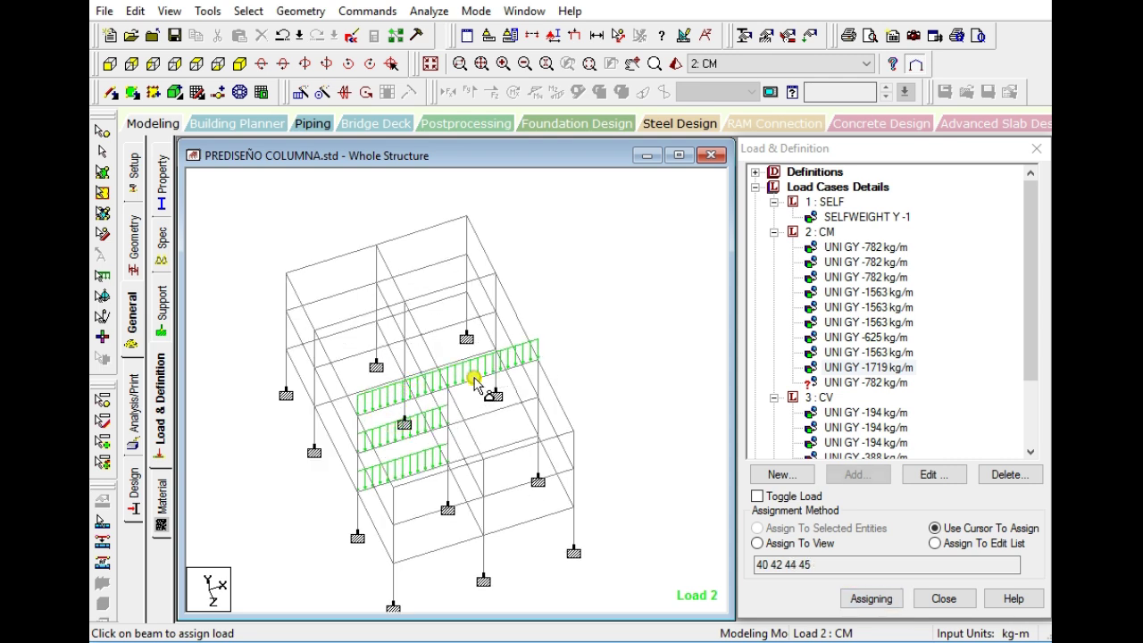
pyautogui.click(486, 411)
pyautogui.click(530, 456)
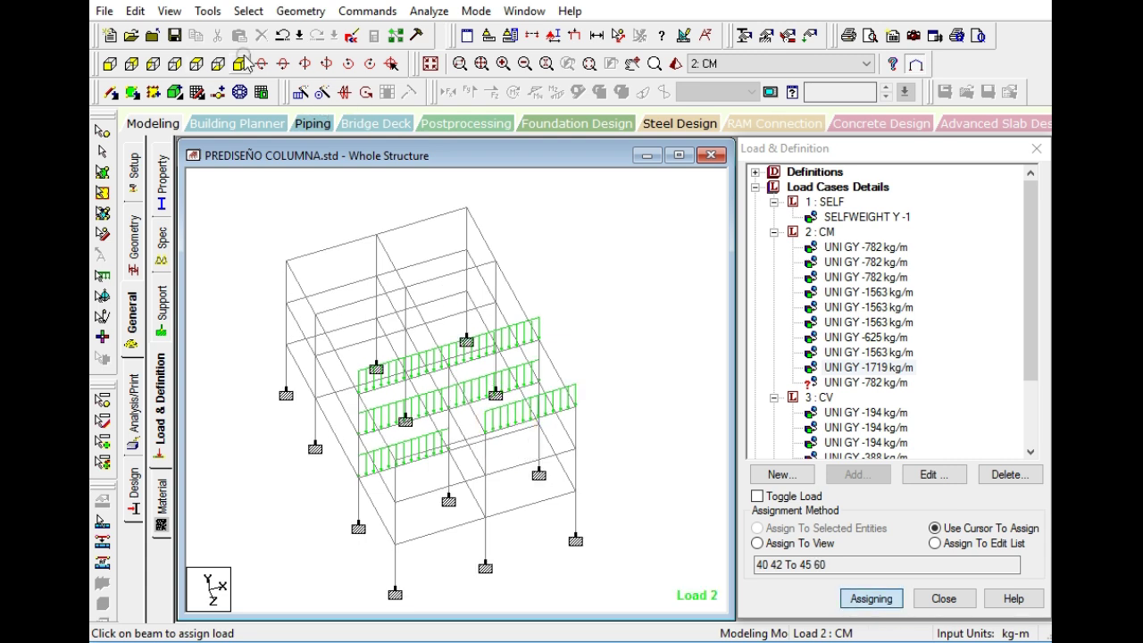
pyautogui.click(282, 35)
pyautogui.click(523, 424)
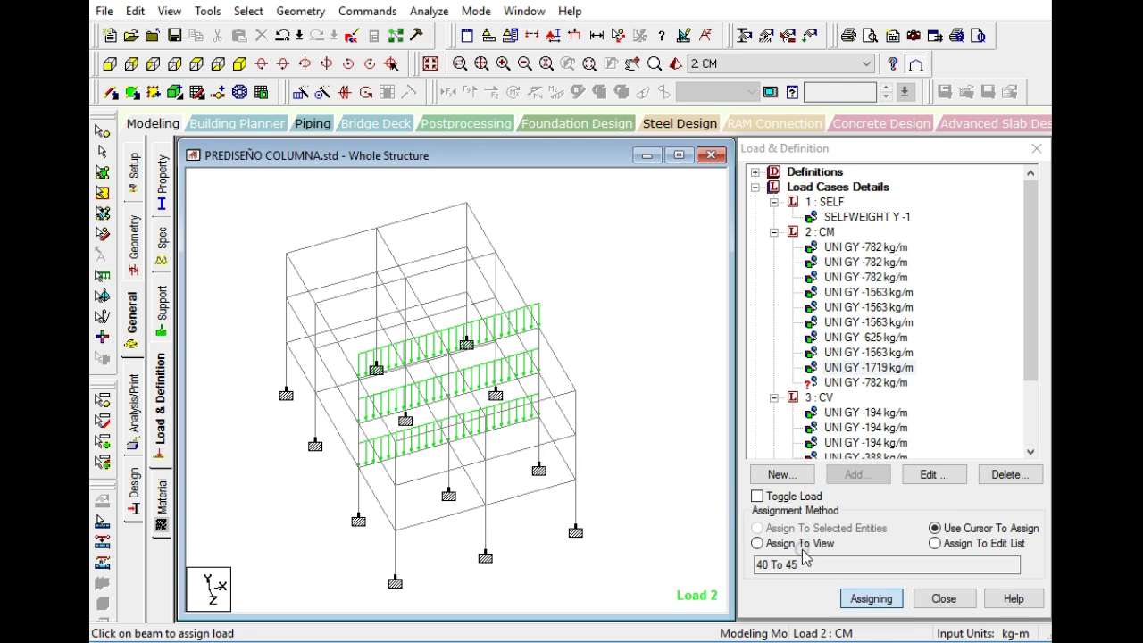
# - Assign the unassigned -782 kg/m CM load to the six beams of the front end frame, on all three storeys
pyautogui.click(855, 384)
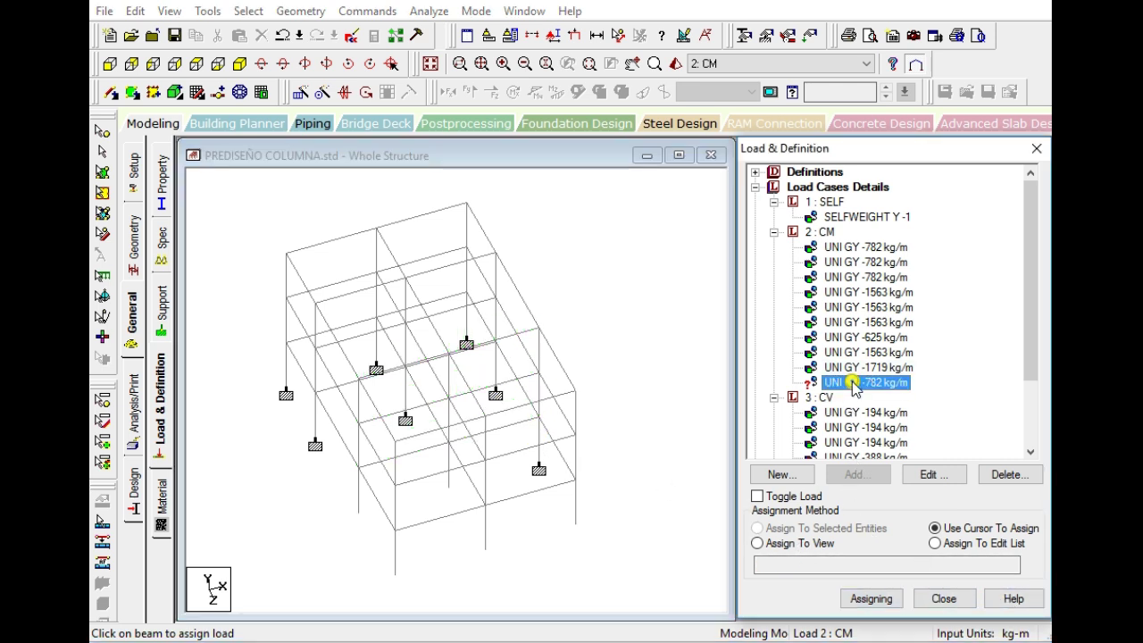
pyautogui.click(870, 598)
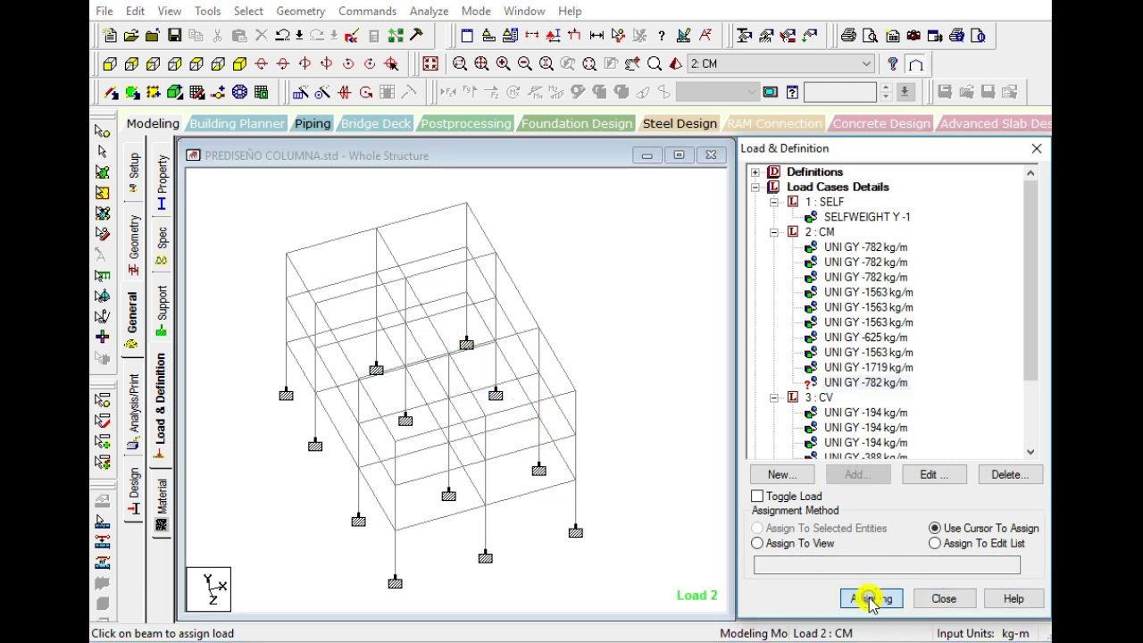
pyautogui.click(439, 516)
pyautogui.click(427, 471)
pyautogui.click(423, 433)
pyautogui.click(522, 403)
pyautogui.click(517, 445)
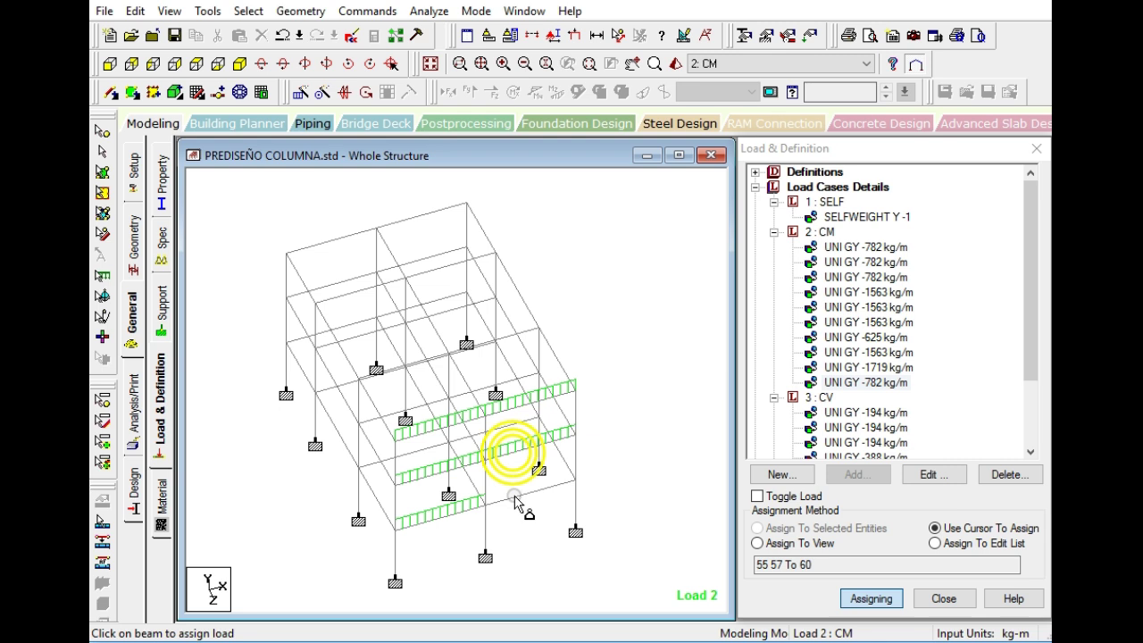
pyautogui.click(516, 491)
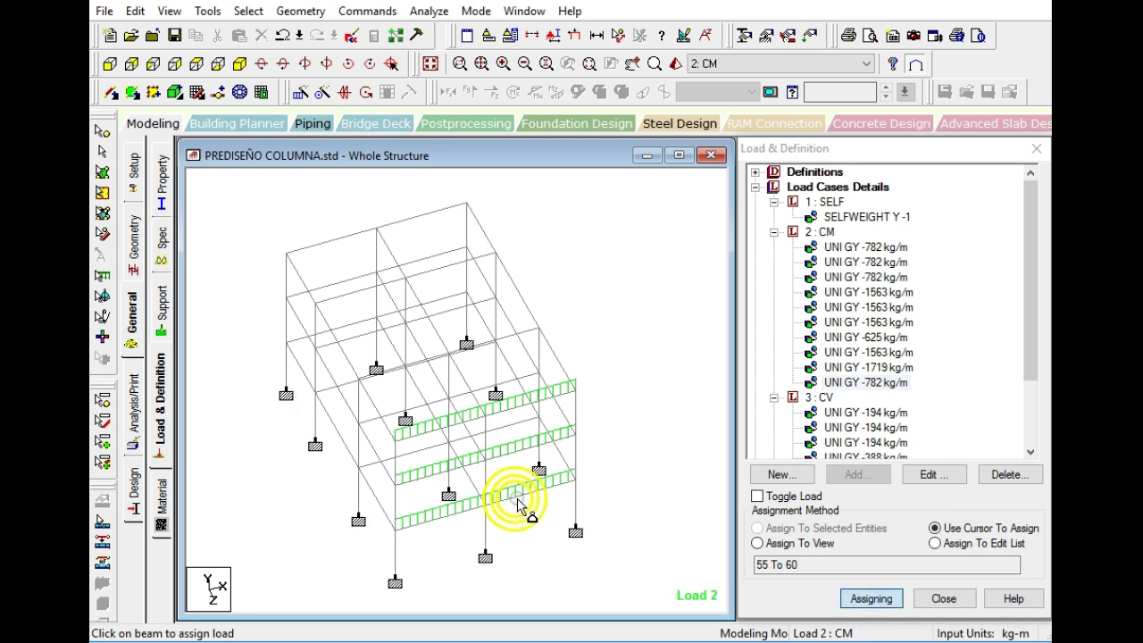
pyautogui.click(880, 603)
# - Switch to the Excel load table and examine the CV line loads of beams 1-5, 2-6, 3-7 and 4-8
pyautogui.hotkey('alt', 'Tab')
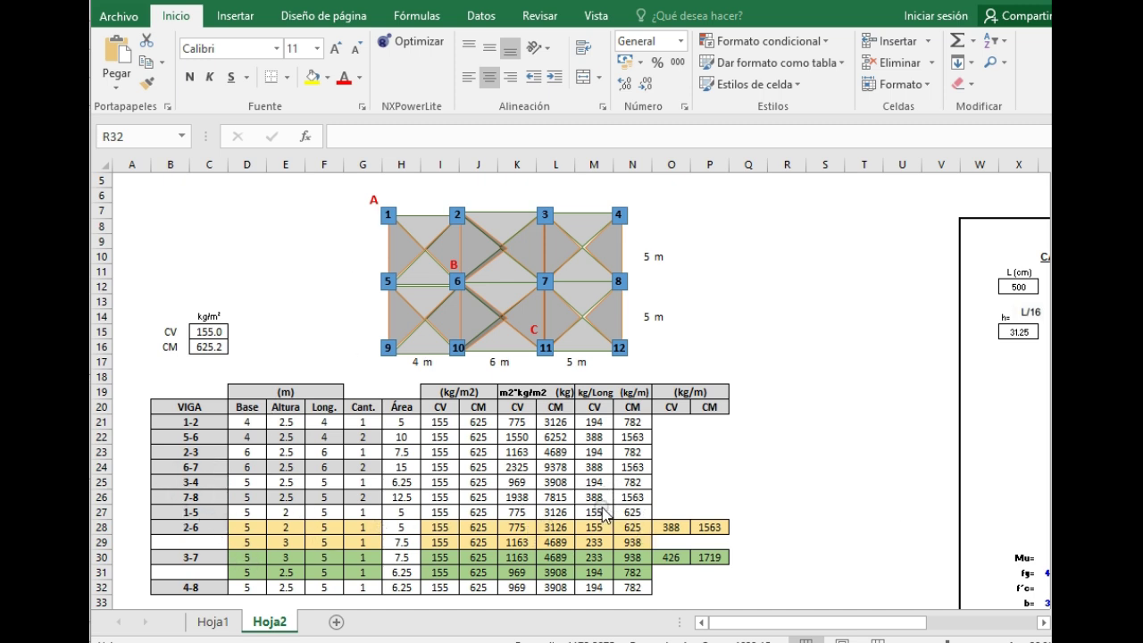
pyautogui.keyDown('ctrl'); pyautogui.click(597, 506); pyautogui.keyUp('ctrl')
pyautogui.click(597, 510)
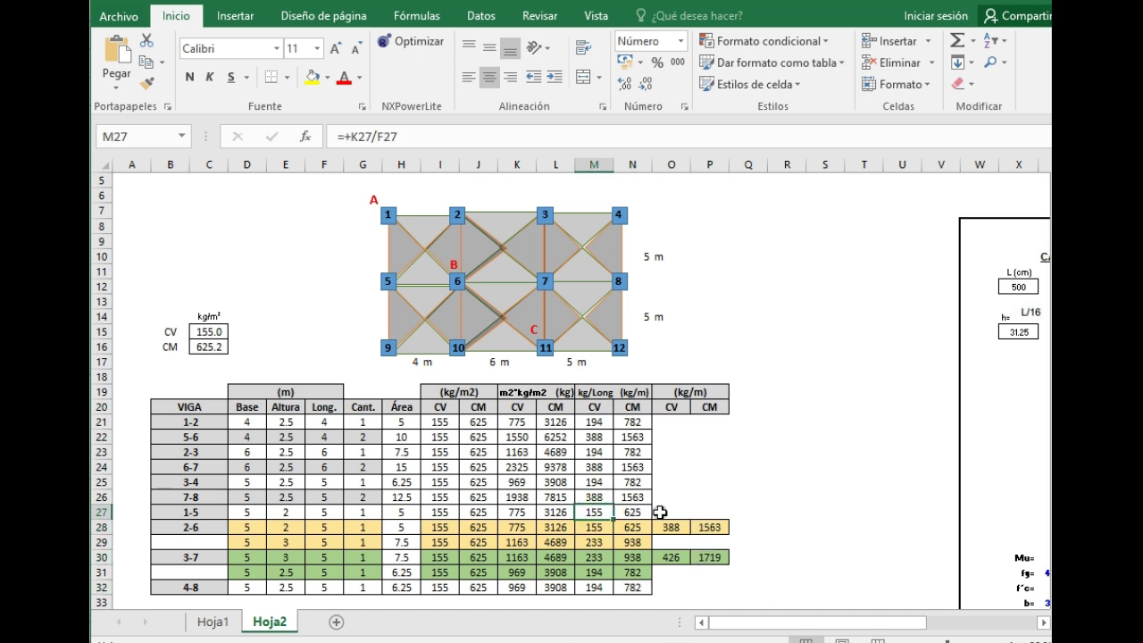
pyautogui.keyDown('ctrl'); pyautogui.click(670, 527); pyautogui.keyUp('ctrl')
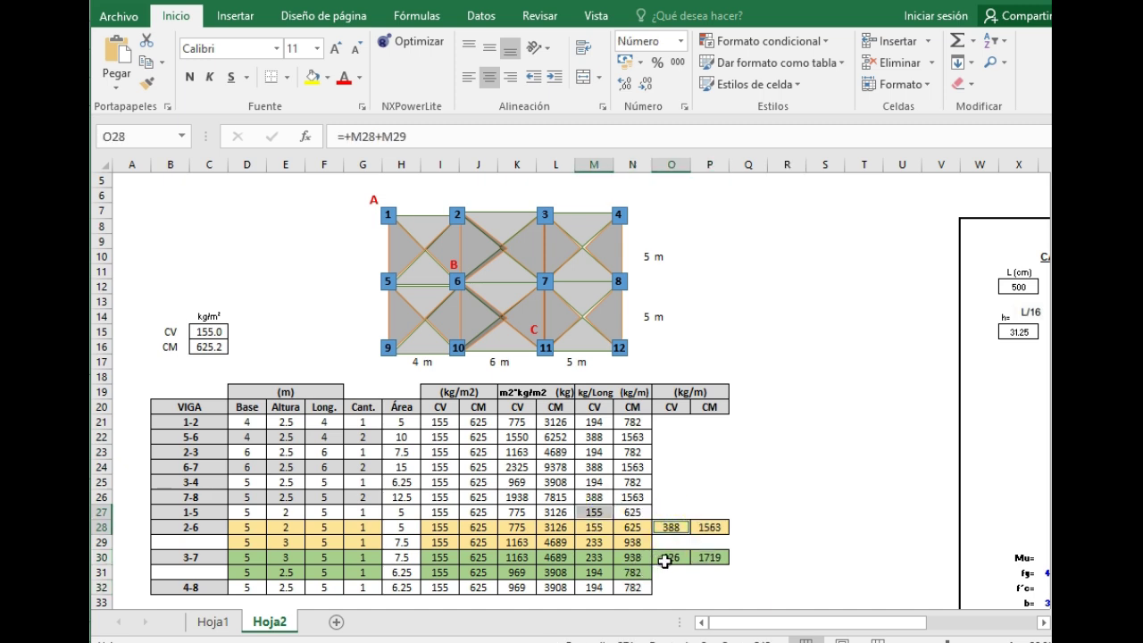
pyautogui.keyDown('ctrl'); pyautogui.click(668, 559); pyautogui.keyUp('ctrl')
pyautogui.keyDown('ctrl'); pyautogui.click(598, 590); pyautogui.keyUp('ctrl')
pyautogui.keyDown('ctrl'); pyautogui.click(844, 542); pyautogui.keyUp('ctrl')
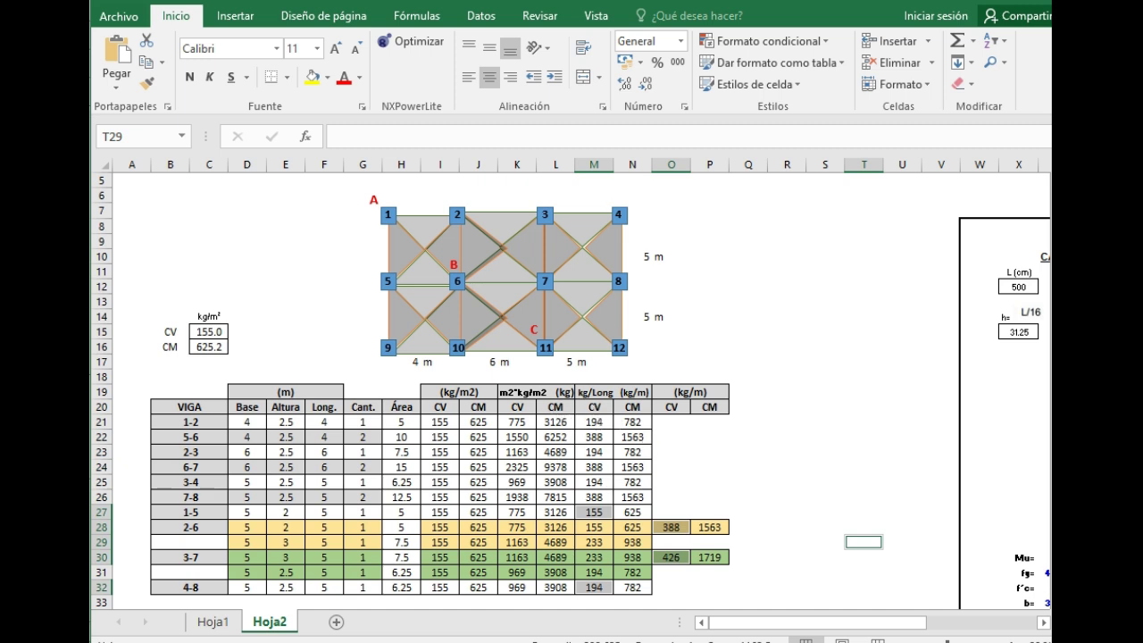
# - Switch back to STAAD.Pro and add a GY uniform member force of -155 kg/m to load case 3 CV
pyautogui.hotkey('alt', 'Tab')
pyautogui.click(820, 398)
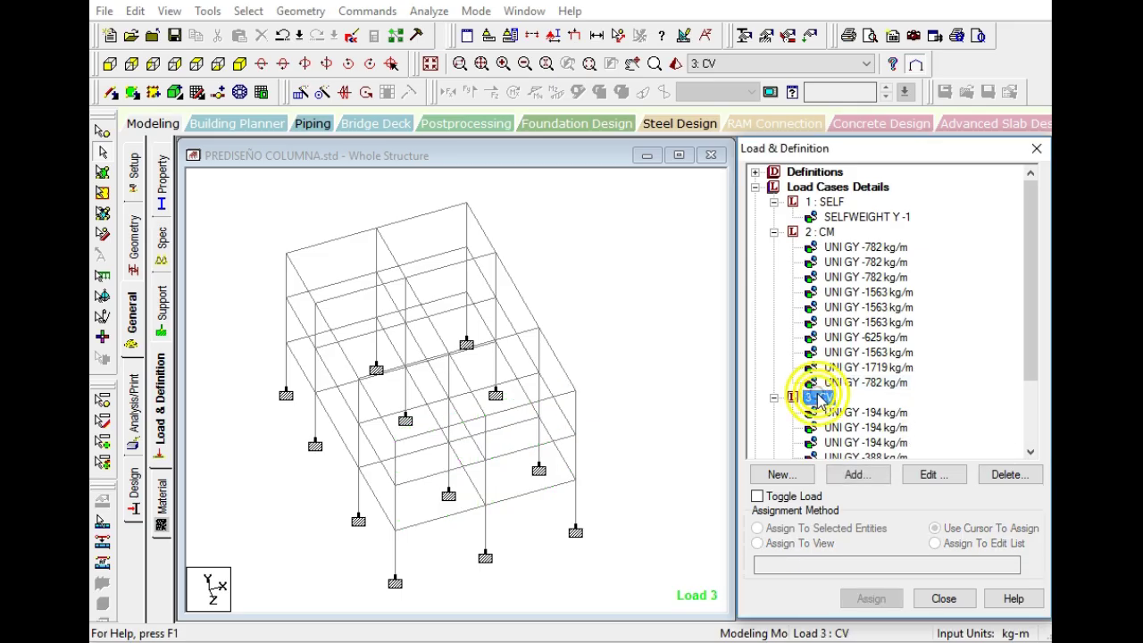
pyautogui.click(857, 473)
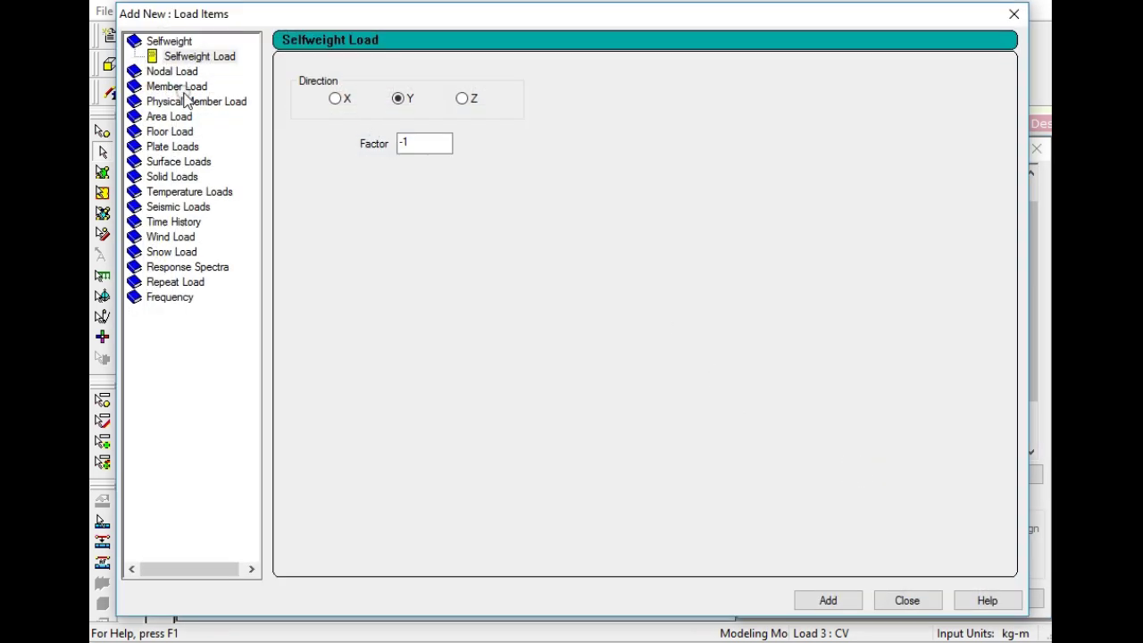
pyautogui.click(179, 87)
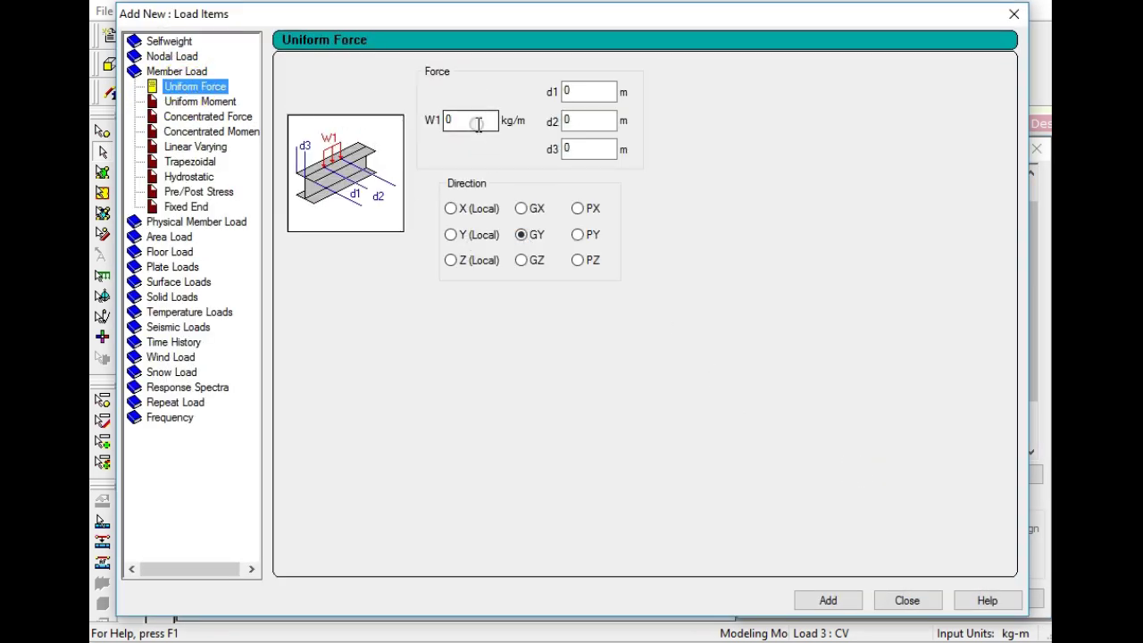
pyautogui.doubleClick(477, 125)
pyautogui.click(470, 121)
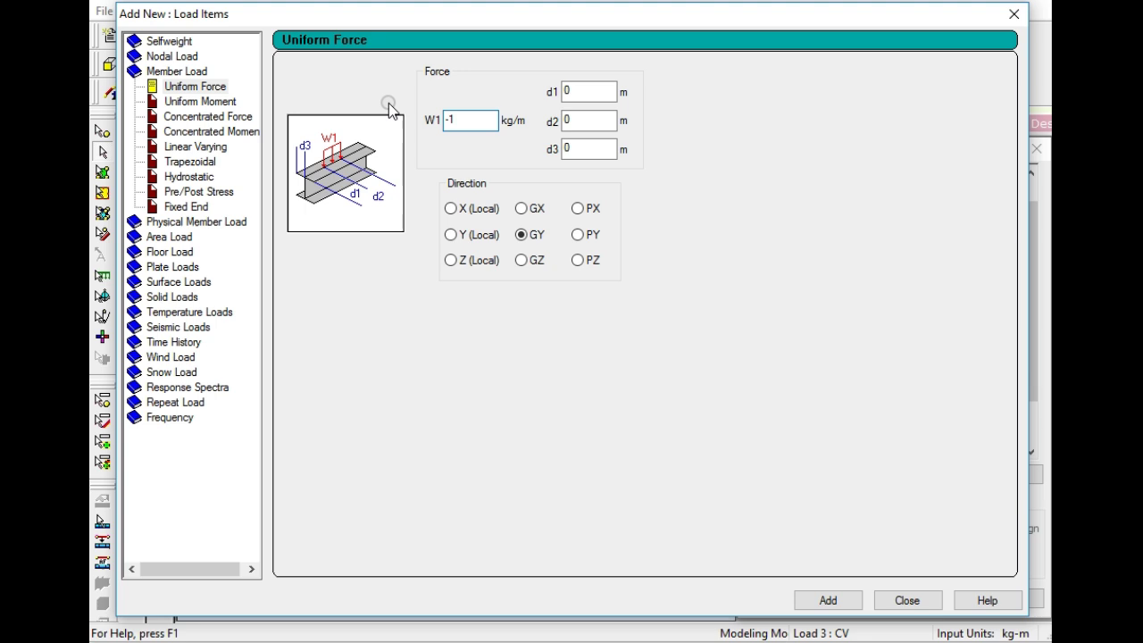
pyautogui.click(852, 598)
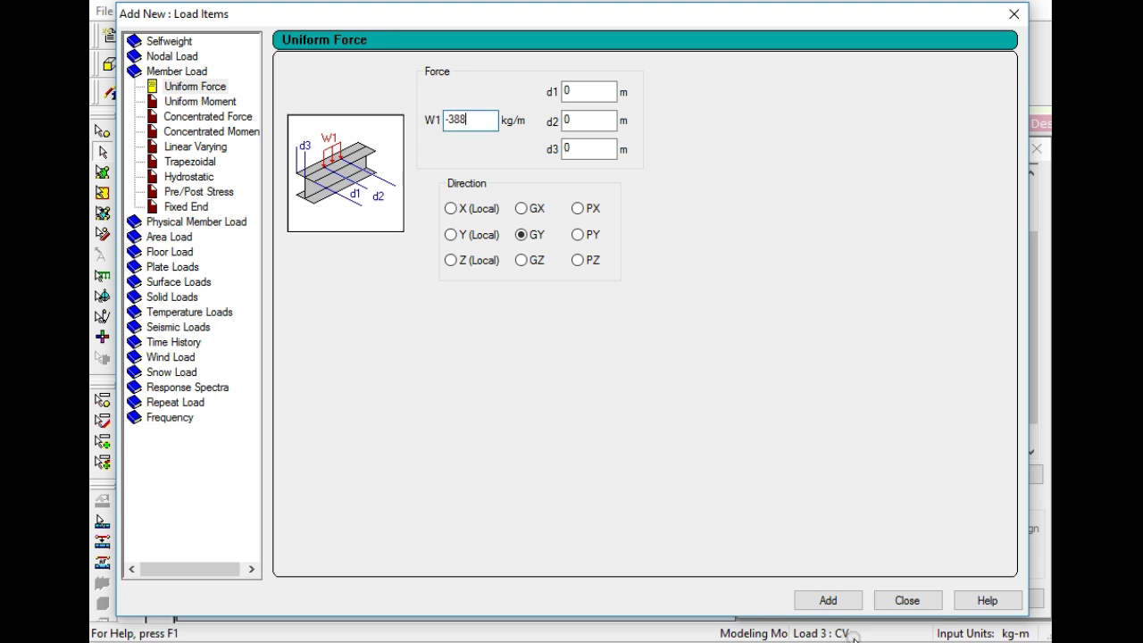
# - Add two more GY uniform forces to load case CV, -388 kg/m and -426 kg/m
pyautogui.click(828, 600)
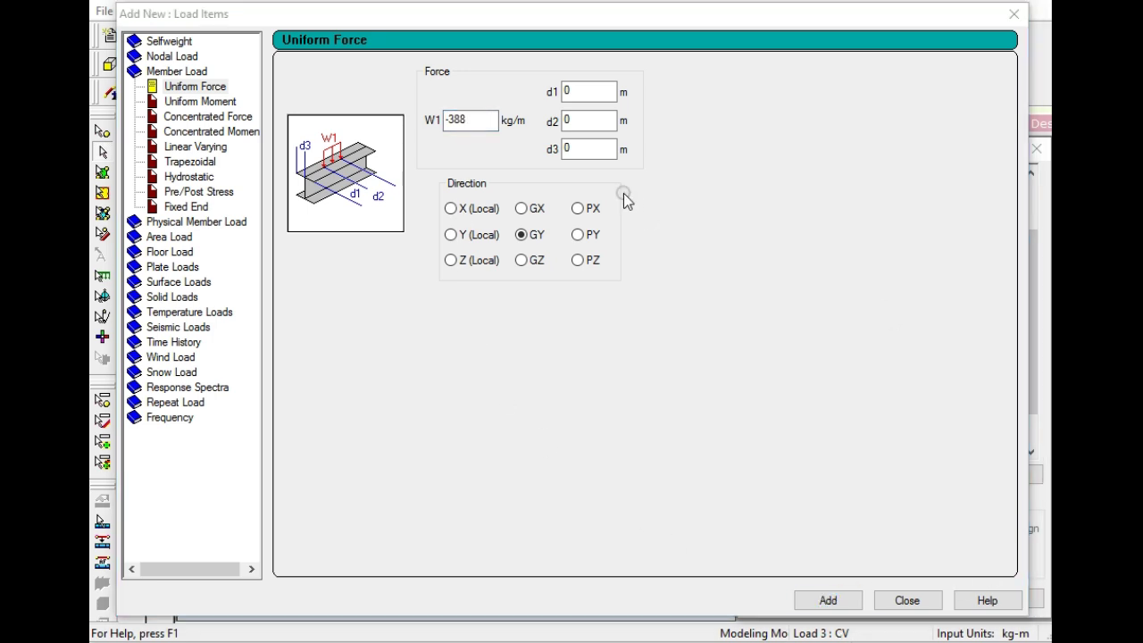
pyautogui.click(478, 124)
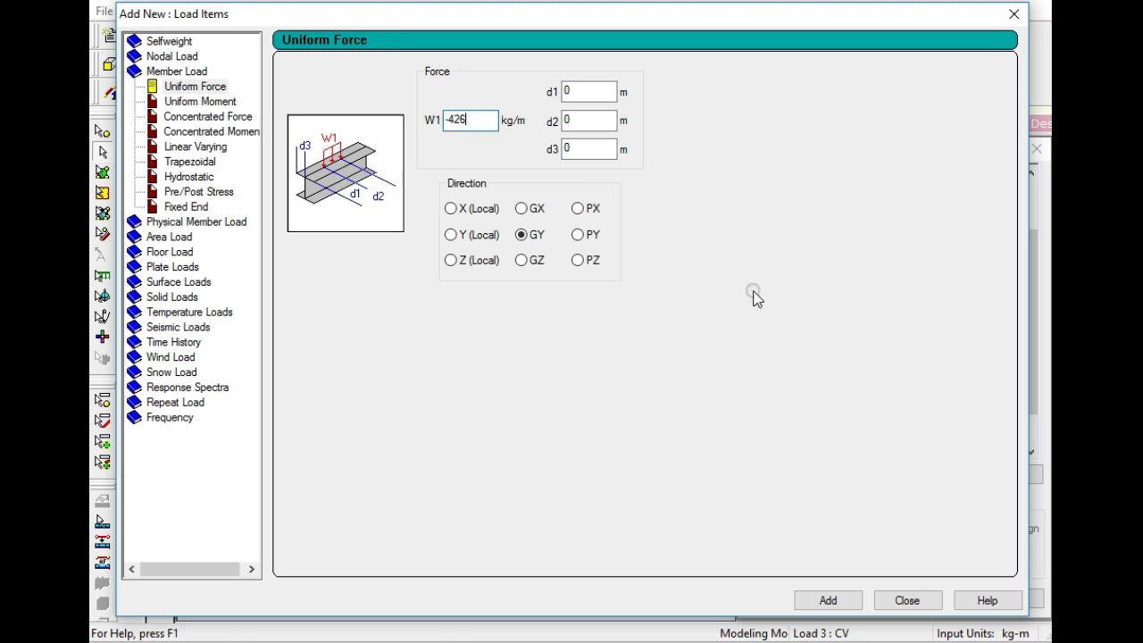
pyautogui.click(843, 598)
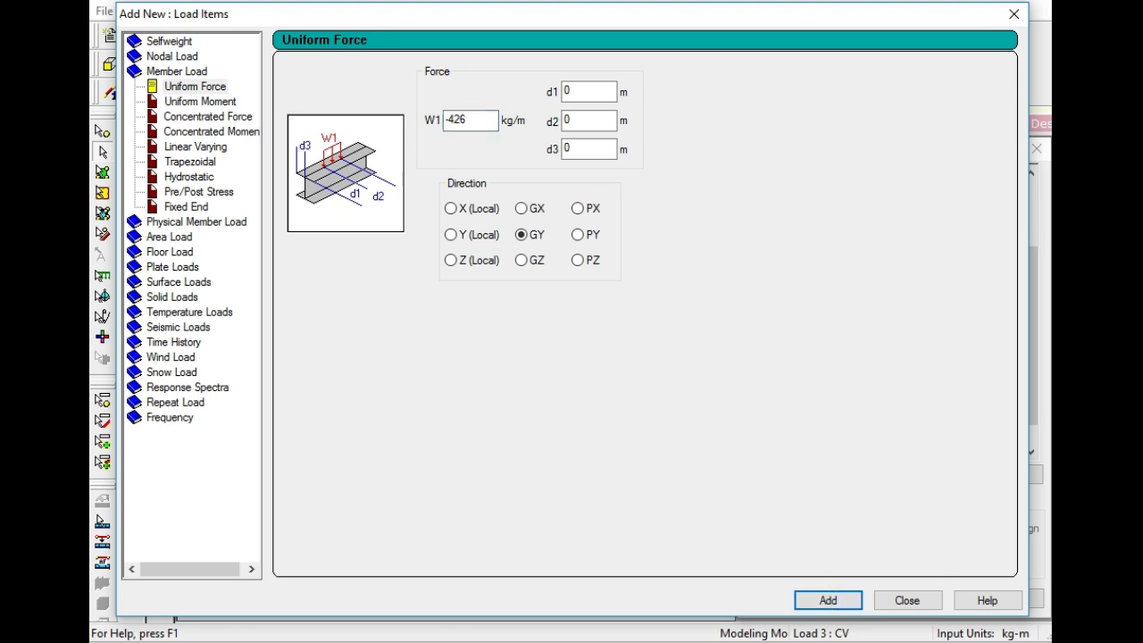
# - Add a GY uniform force of -194 kg/m to load case CV and close the load items dialog
pyautogui.doubleClick(485, 120)
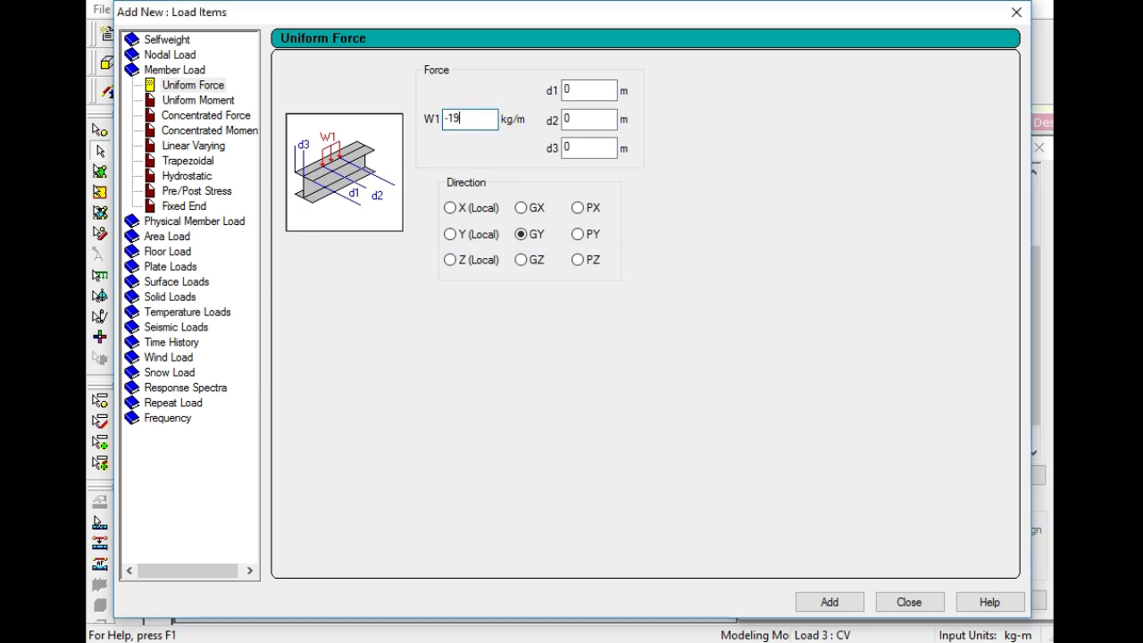
pyautogui.click(857, 602)
pyautogui.click(907, 603)
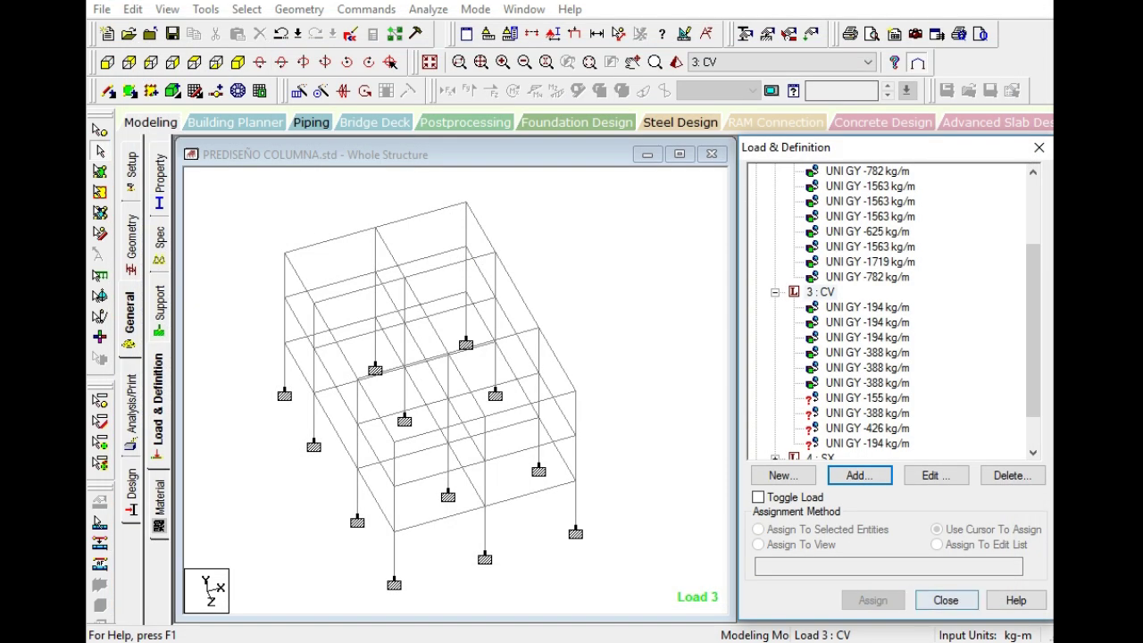
# - Assign the -155 kg/m CV load to the six beams of the rear end frame, on all three storeys
pyautogui.click(875, 398)
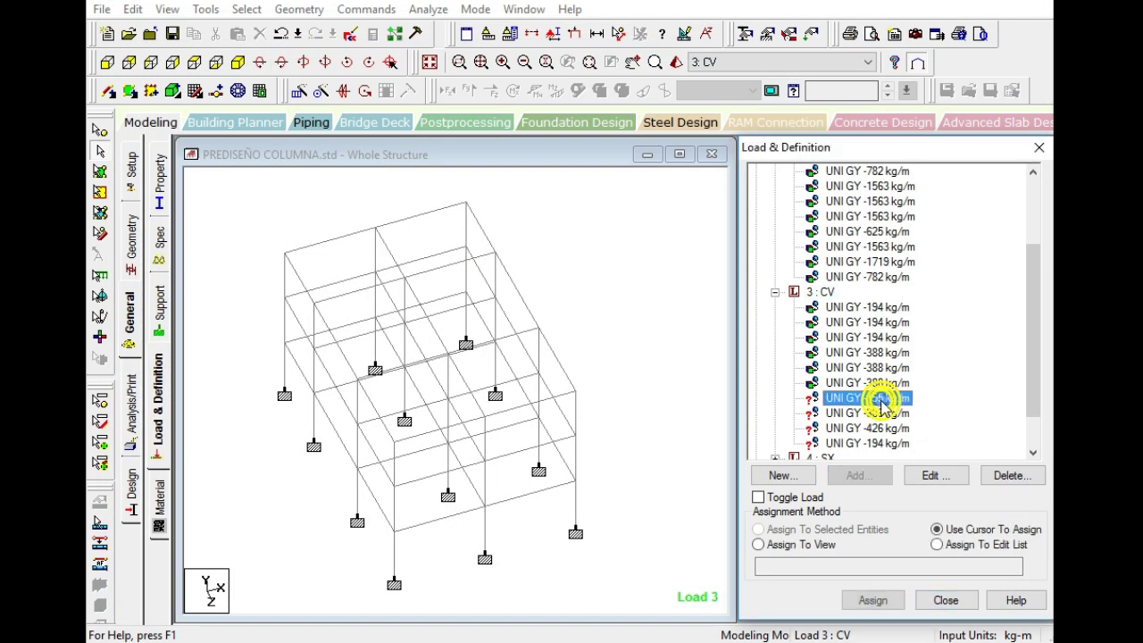
pyautogui.click(872, 600)
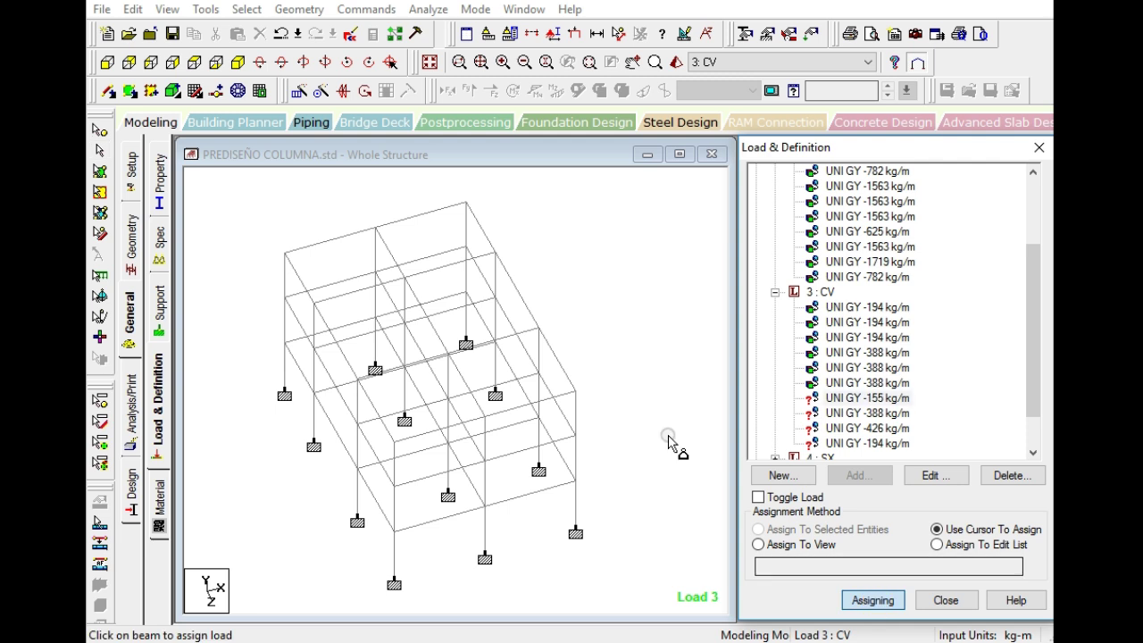
pyautogui.click(353, 331)
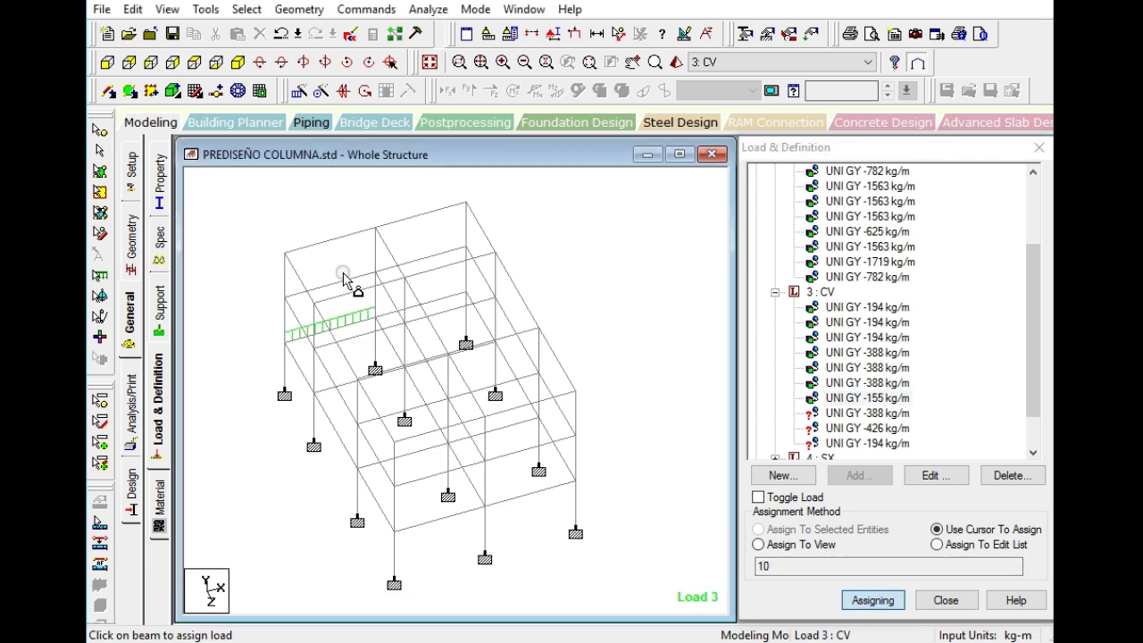
pyautogui.click(344, 280)
pyautogui.click(364, 231)
pyautogui.click(403, 218)
pyautogui.click(437, 253)
pyautogui.click(445, 297)
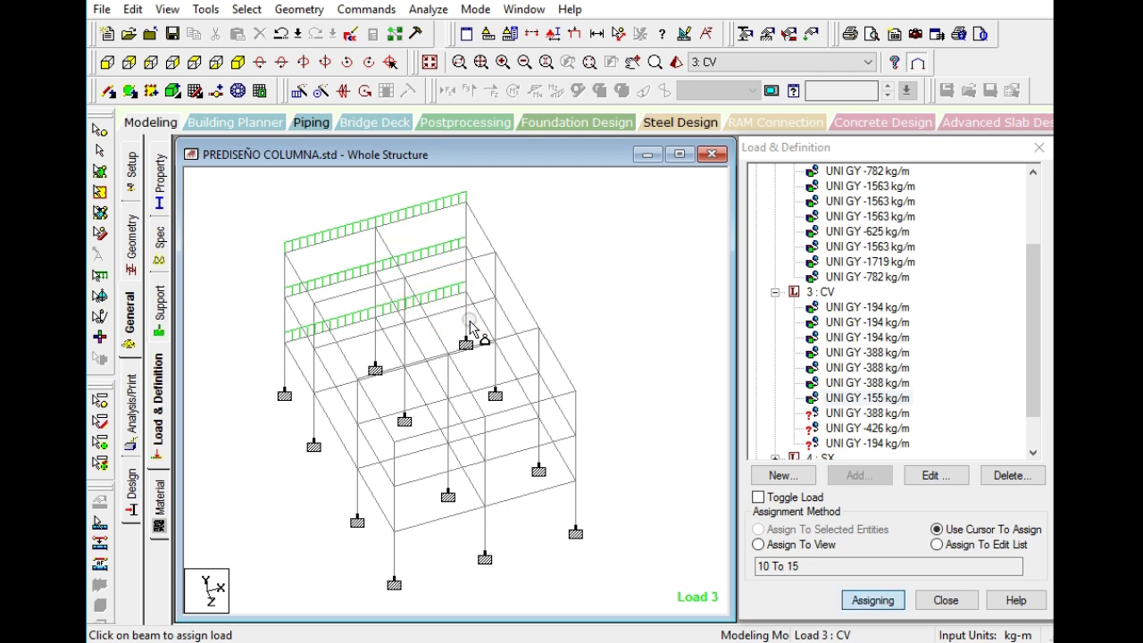
# - Assign the second -388 kg/m CV load group, for beams 25 to 30, to the six beams of the second transverse frame on all storeys
pyautogui.click(857, 413)
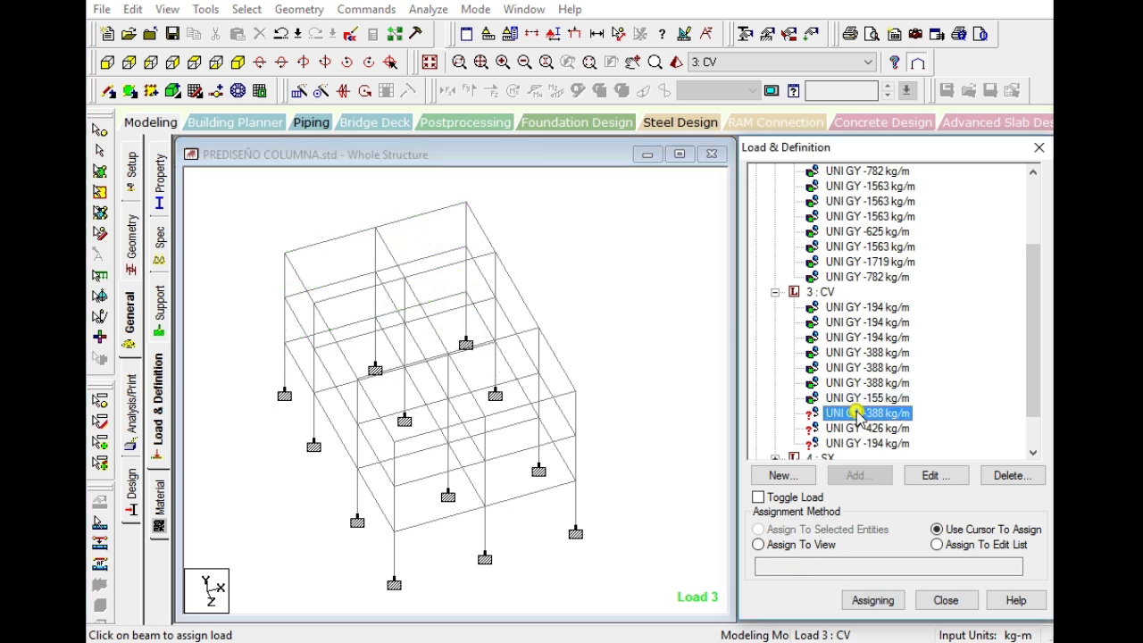
pyautogui.click(873, 600)
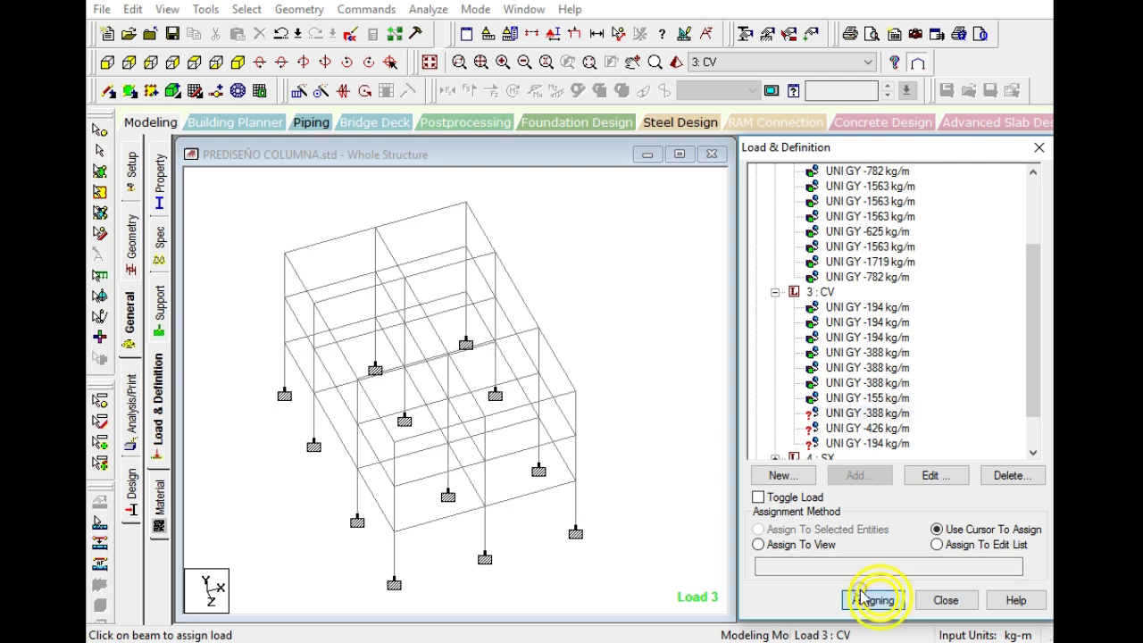
pyautogui.click(505, 321)
pyautogui.click(332, 377)
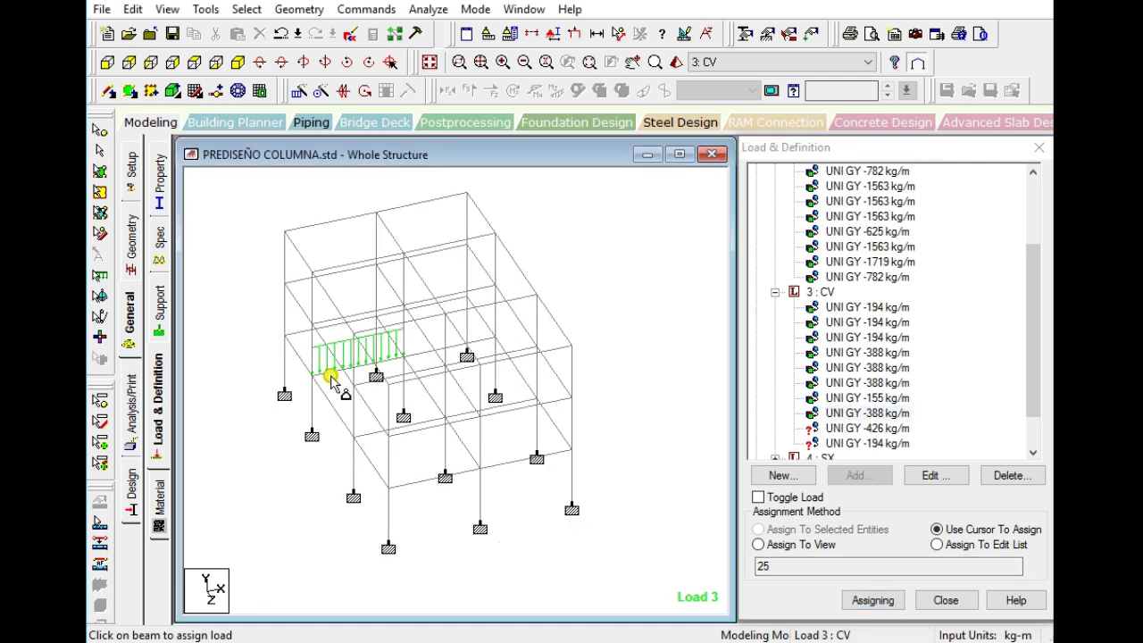
pyautogui.click(357, 313)
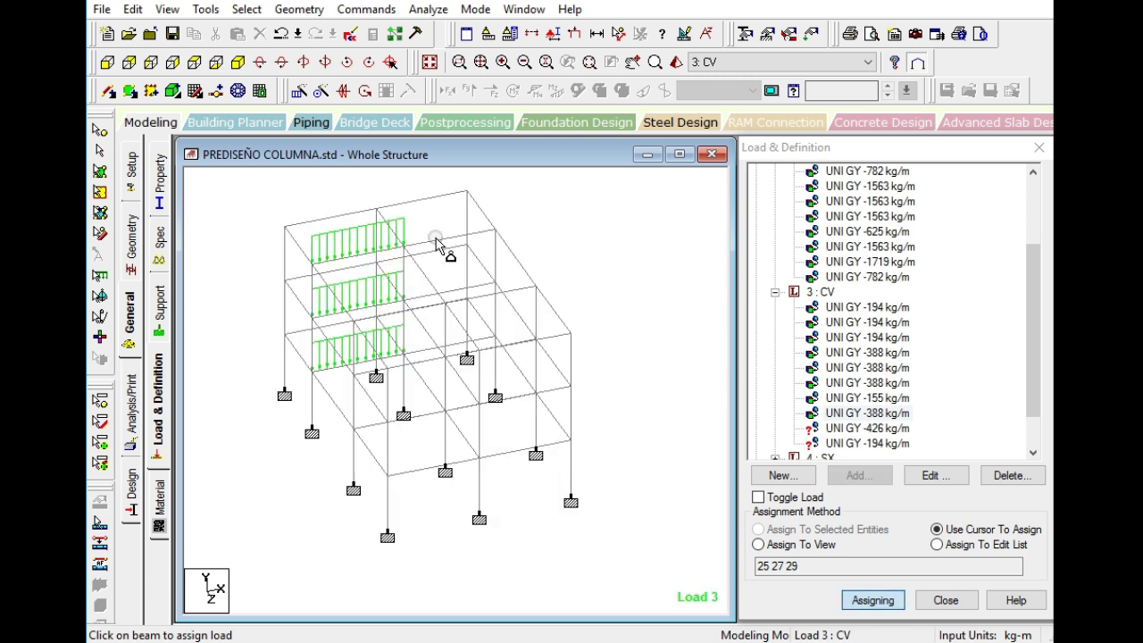
pyautogui.click(440, 243)
pyautogui.click(462, 299)
pyautogui.click(429, 357)
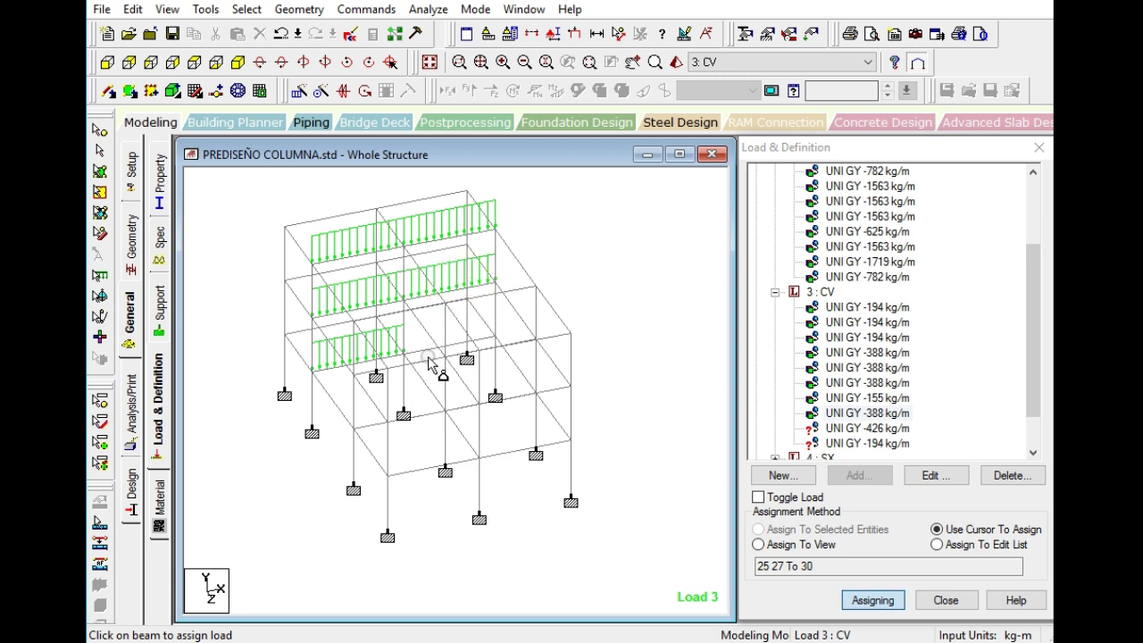
pyautogui.click(433, 352)
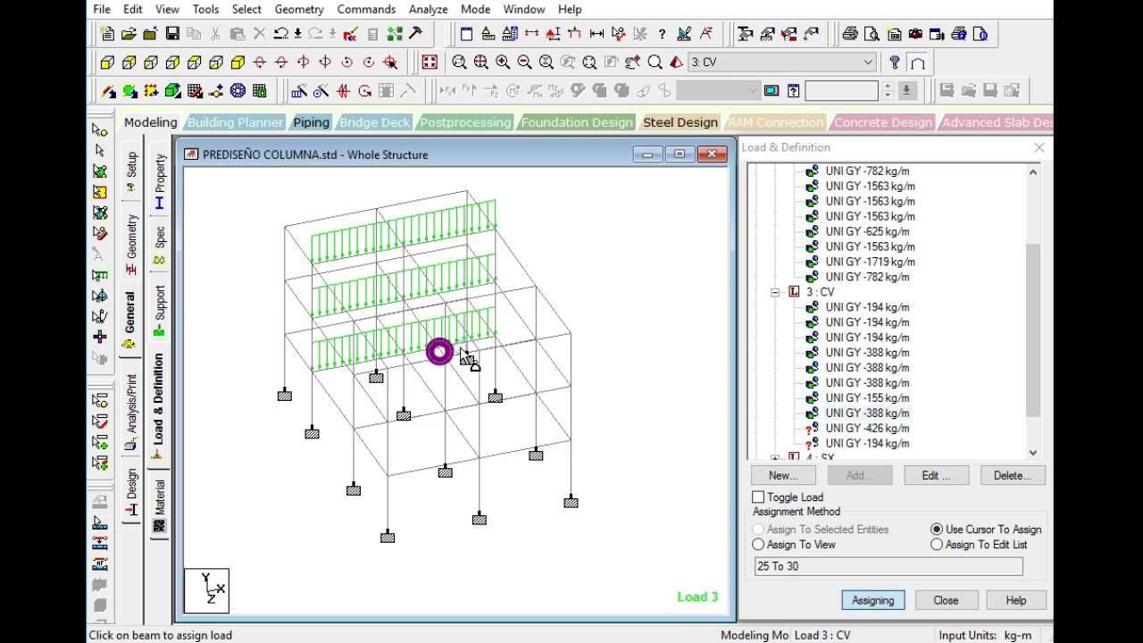
pyautogui.click(447, 302)
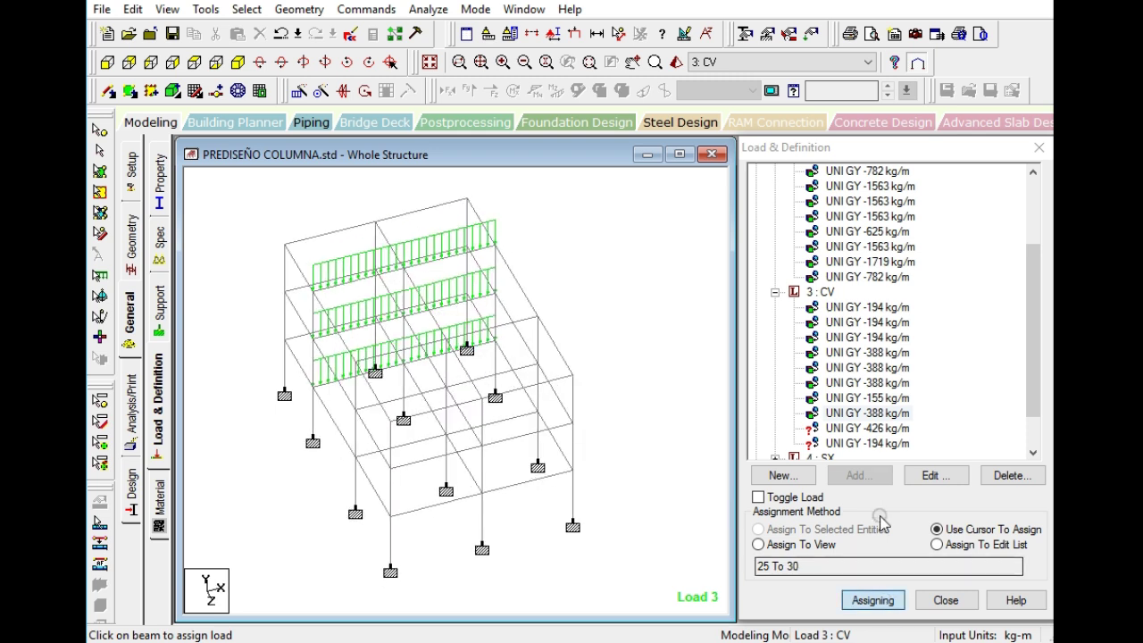
# - Assign the -426 kg/m CV load to beams 40 to 45 of the third transverse frame on all three storeys
pyautogui.click(845, 429)
pyautogui.click(873, 600)
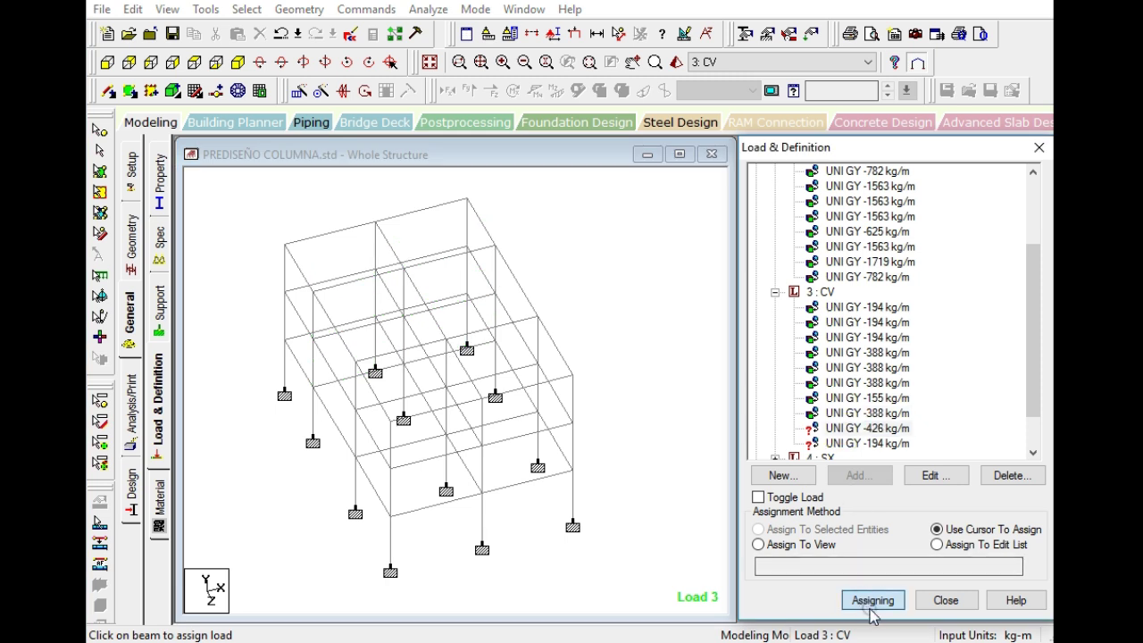
pyautogui.click(875, 601)
pyautogui.click(365, 445)
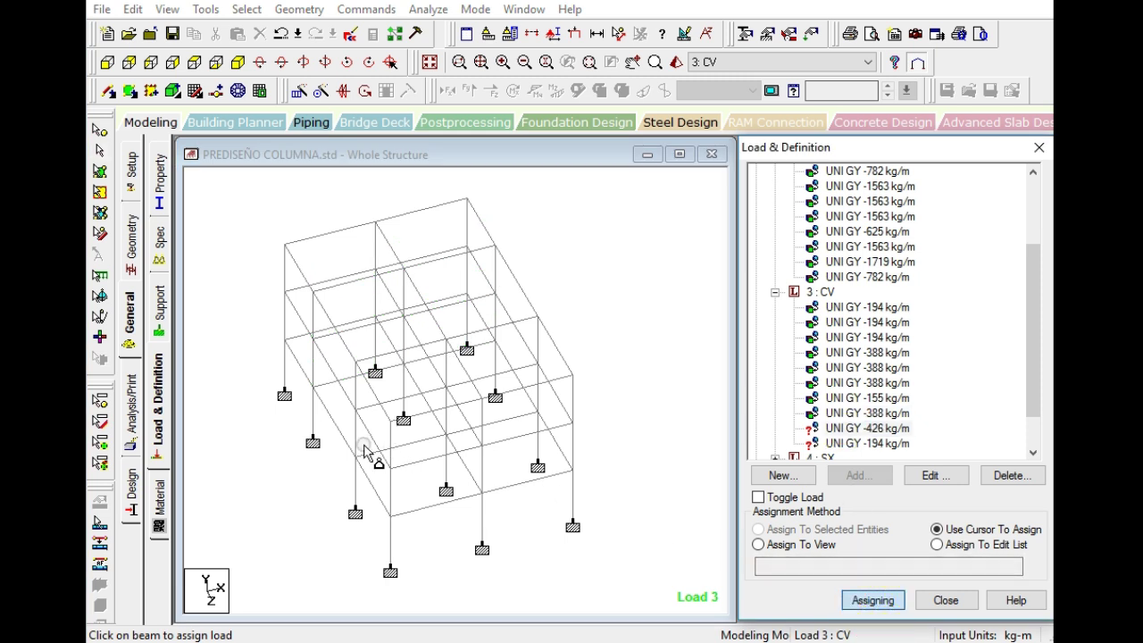
pyautogui.click(412, 441)
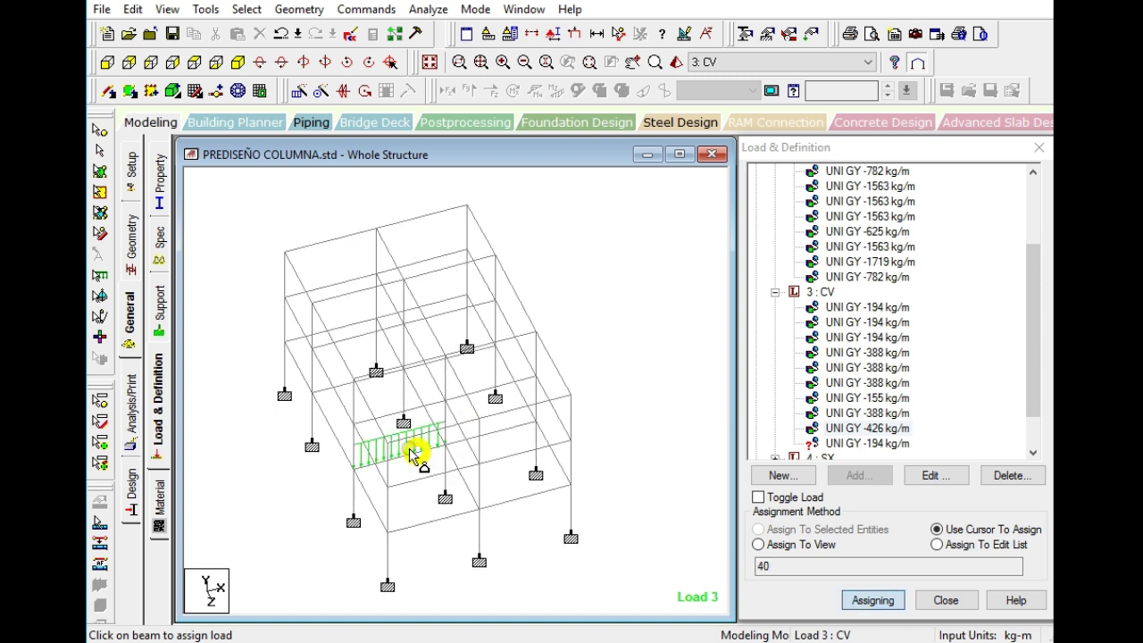
pyautogui.click(391, 404)
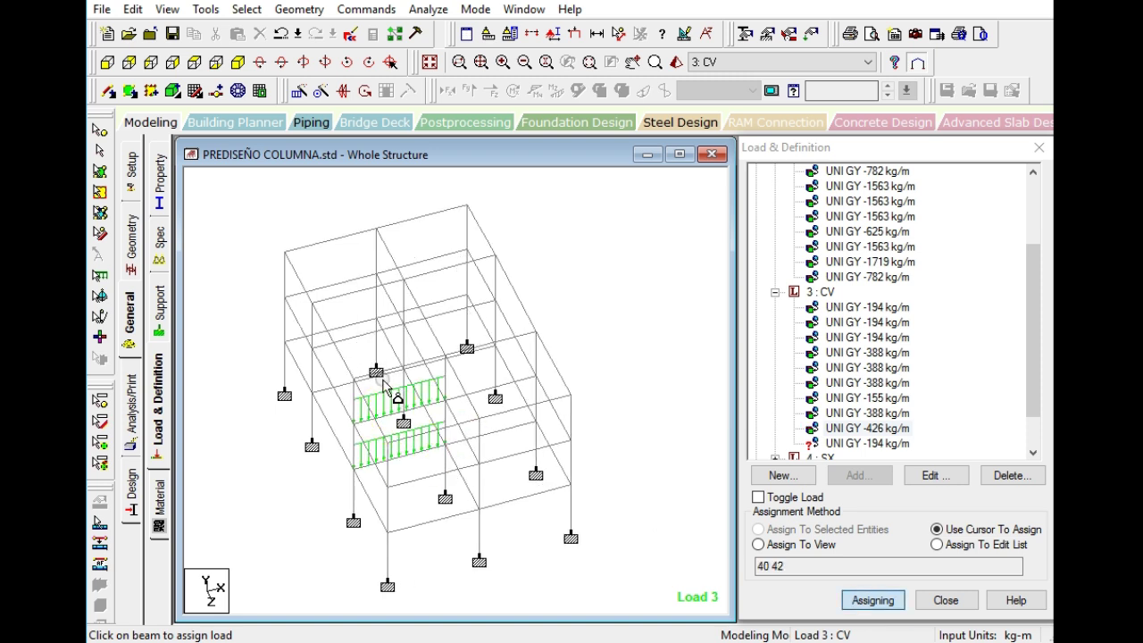
pyautogui.click(368, 361)
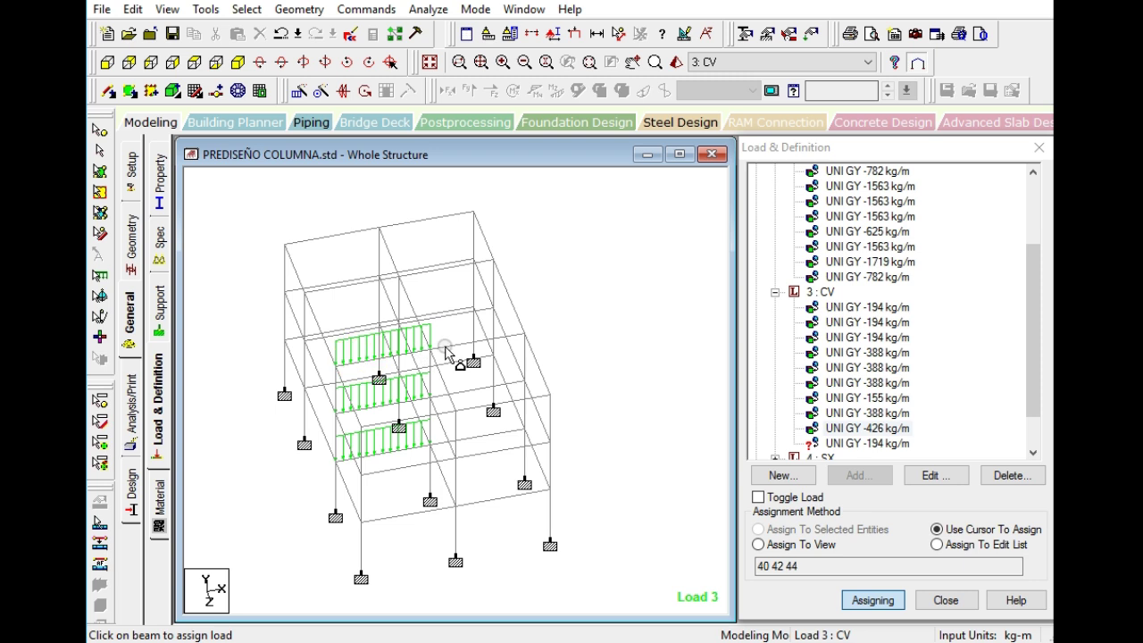
pyautogui.click(462, 350)
pyautogui.click(463, 400)
pyautogui.click(479, 435)
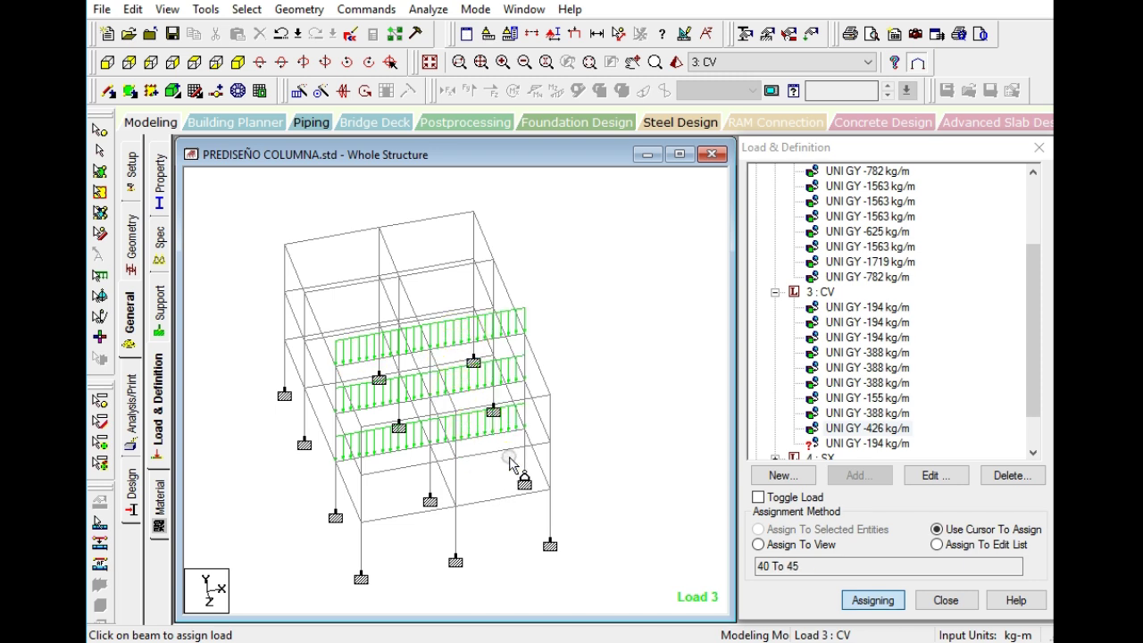
# - Assign the last -194 kg/m CV load to beams 55 to 60 of the front end frame and end the assignment
pyautogui.click(844, 443)
pyautogui.click(877, 600)
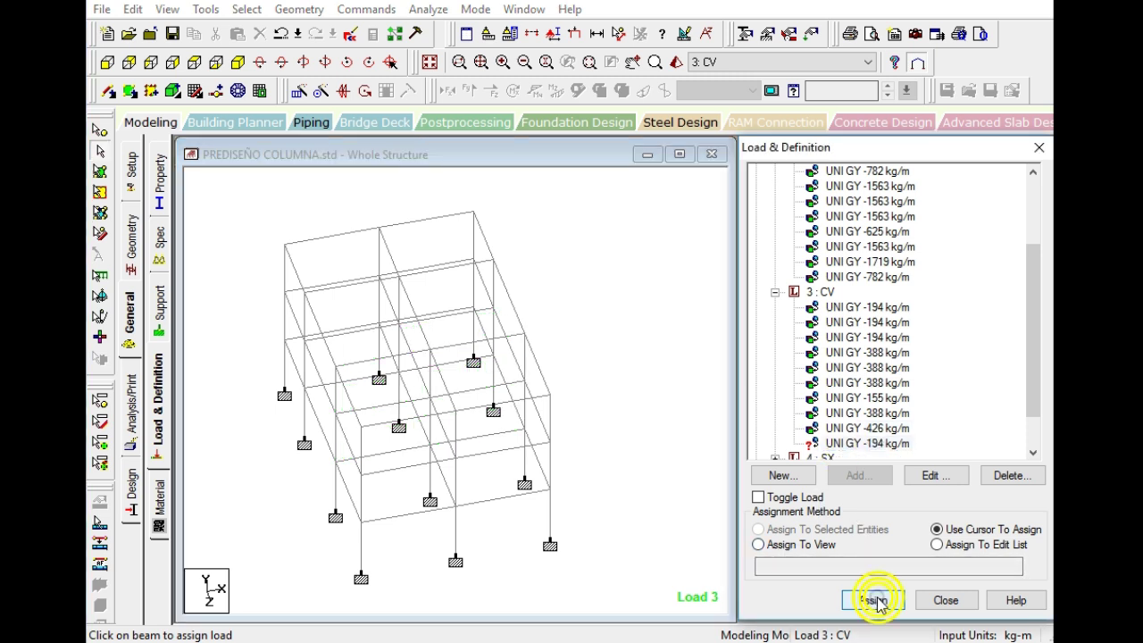
pyautogui.click(407, 509)
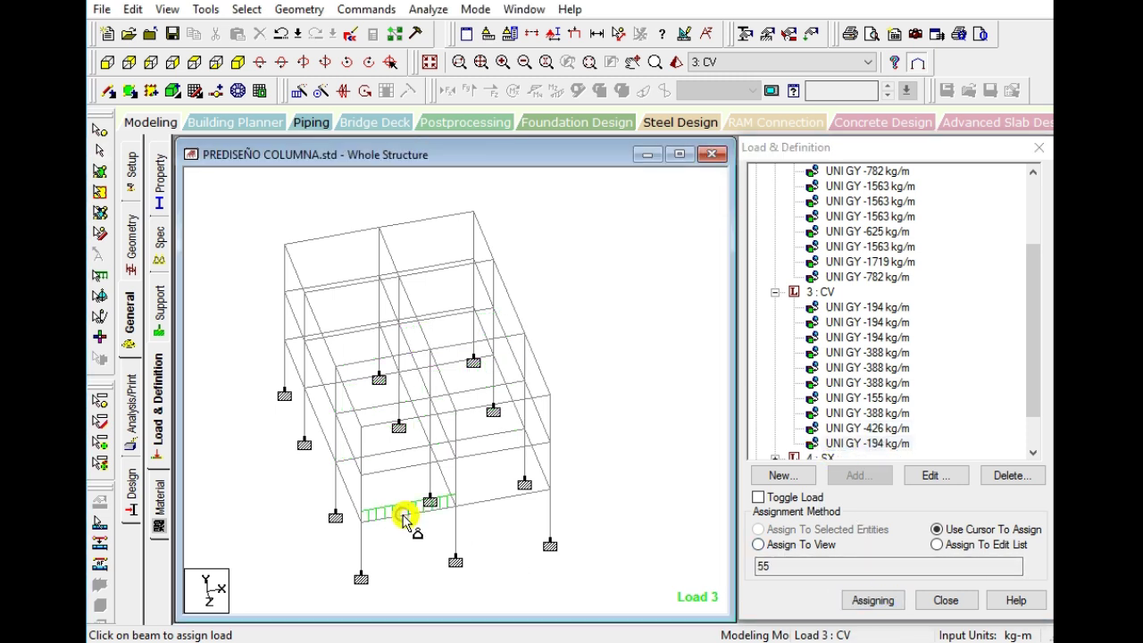
pyautogui.click(398, 461)
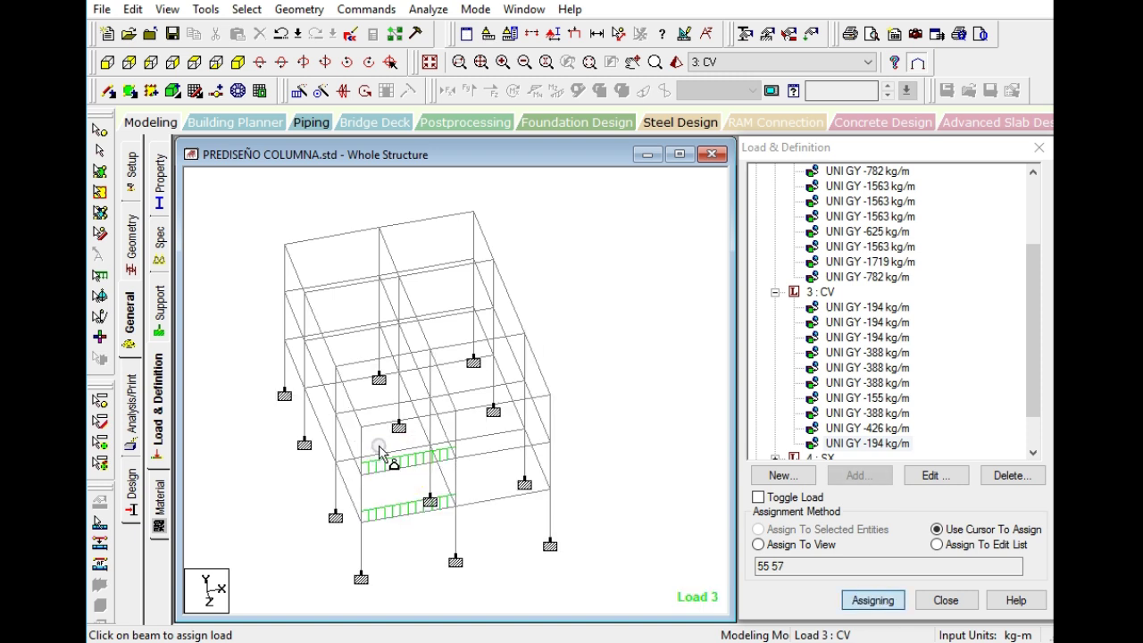
pyautogui.click(376, 418)
pyautogui.click(467, 404)
pyautogui.click(482, 445)
pyautogui.click(490, 496)
pyautogui.click(872, 599)
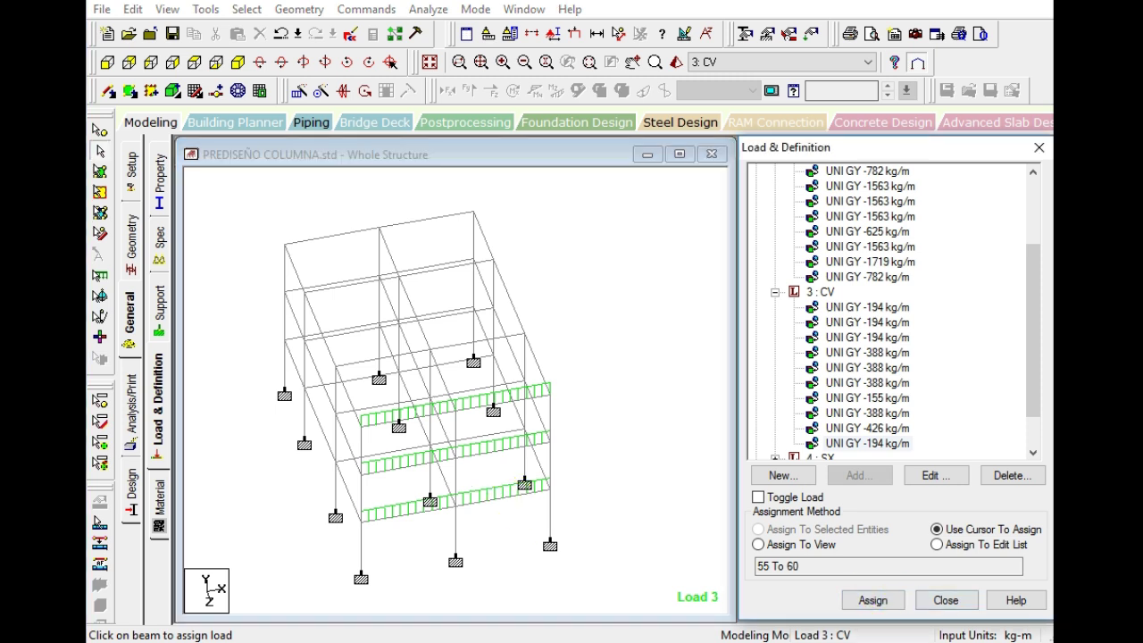
# - Check which beams carry the assigned CV and CM loads and accept the automatic save of the file
pyautogui.click(857, 428)
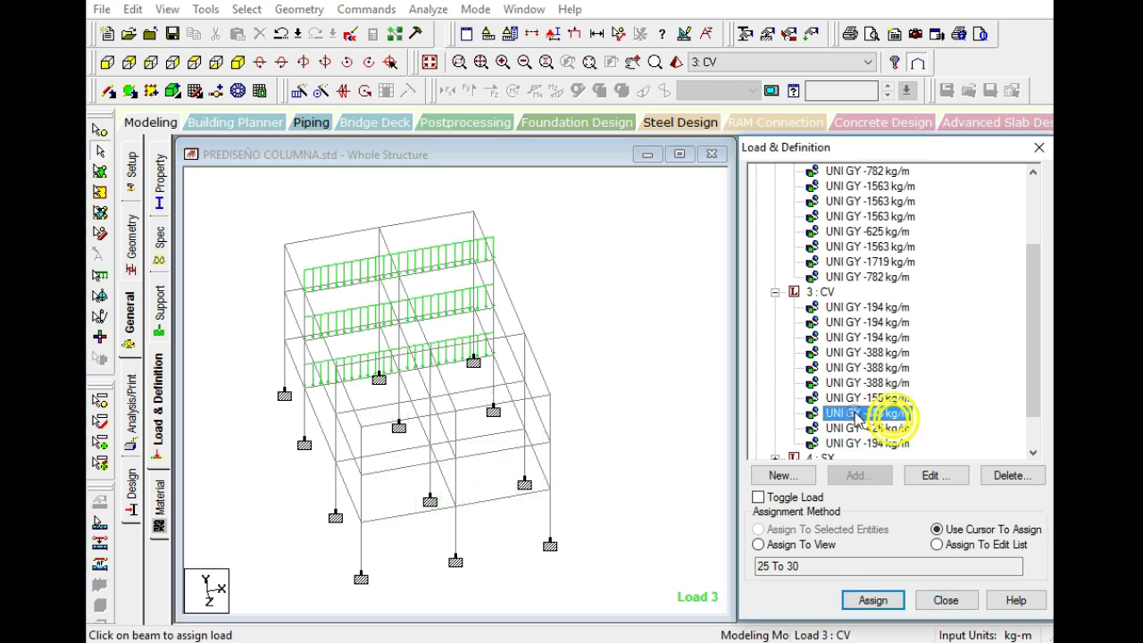
pyautogui.click(857, 367)
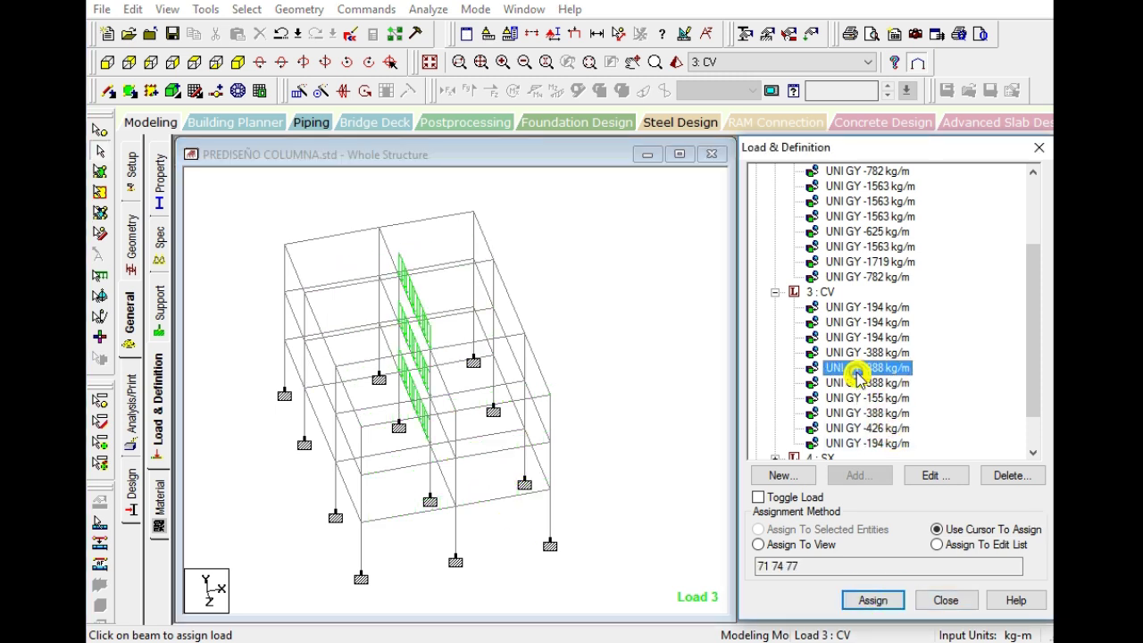
pyautogui.click(874, 246)
pyautogui.click(873, 261)
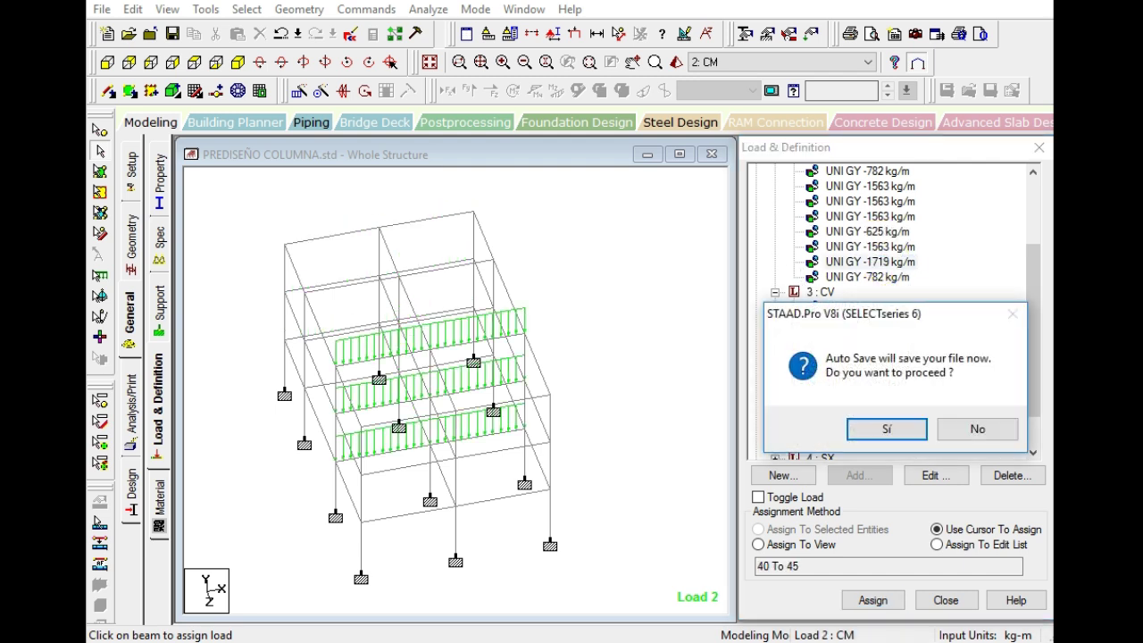
pyautogui.press('Return')
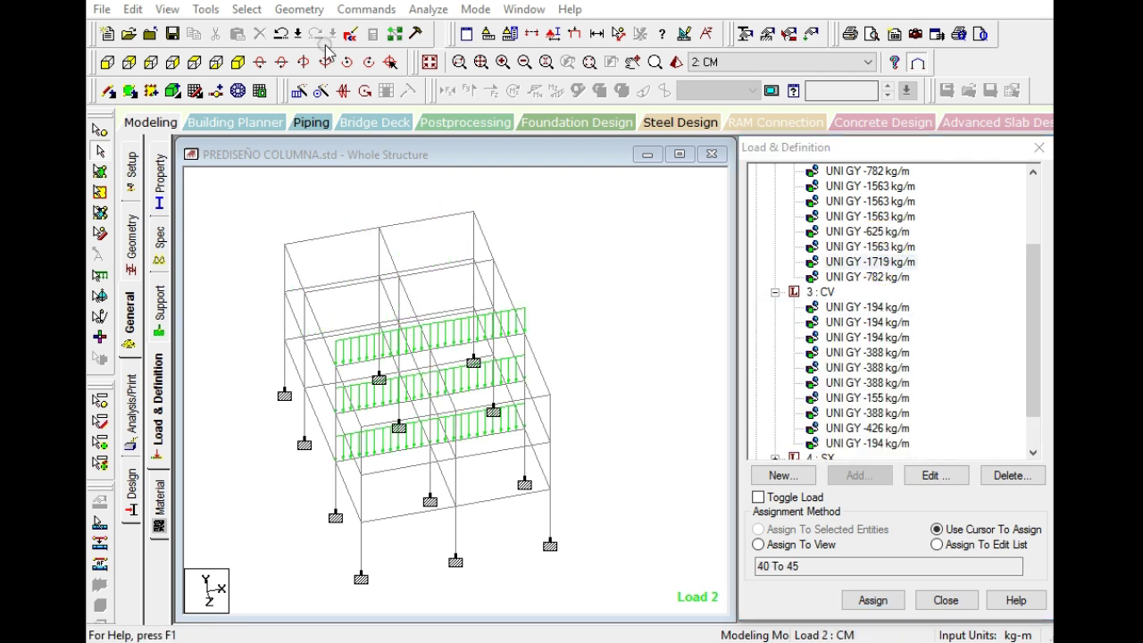
# - Open the input file editor and copy load case CM's four GY lines for members 10–15, 25–30, 40–45 and 55–60
pyautogui.click(349, 36)
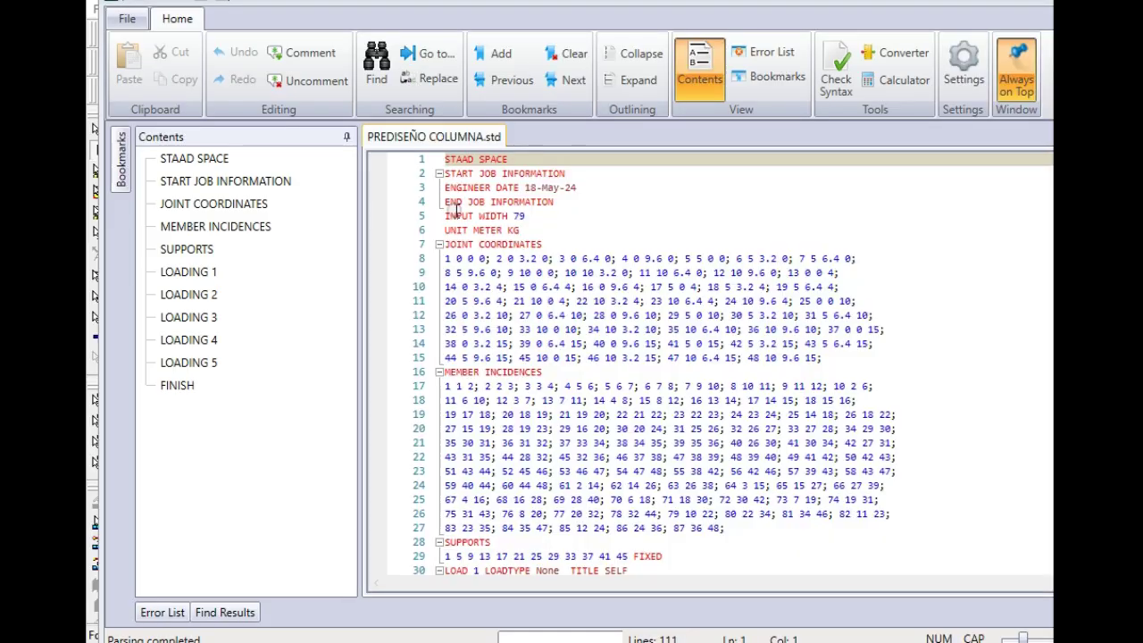
pyautogui.scroll(-10, 555, 400)
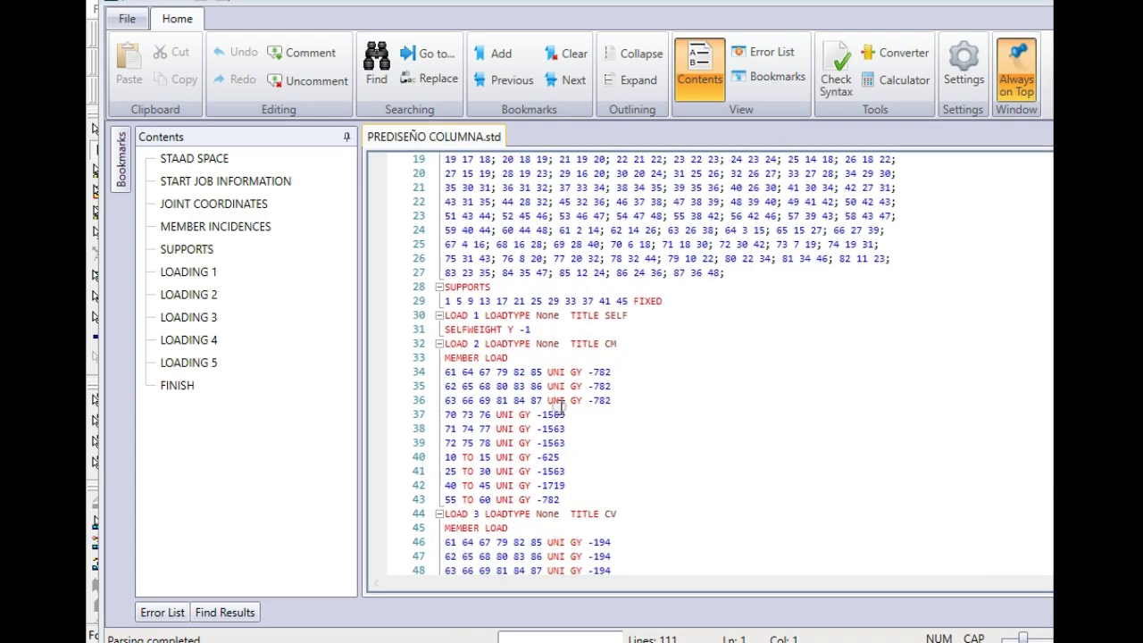
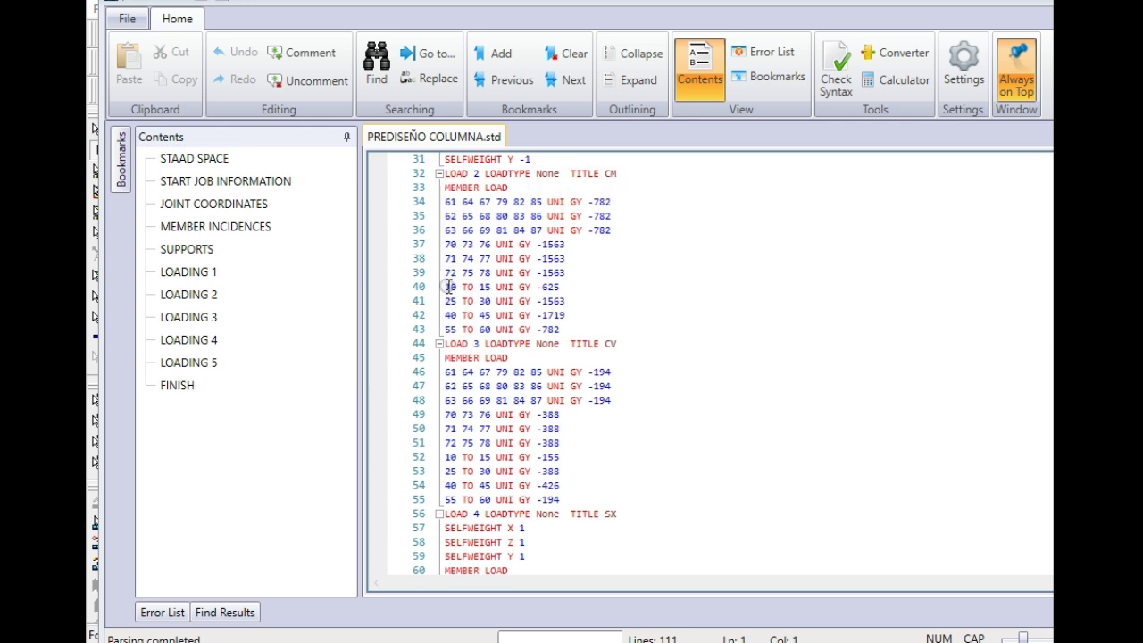
pyautogui.moveTo(445, 288); pyautogui.dragTo(565, 329)
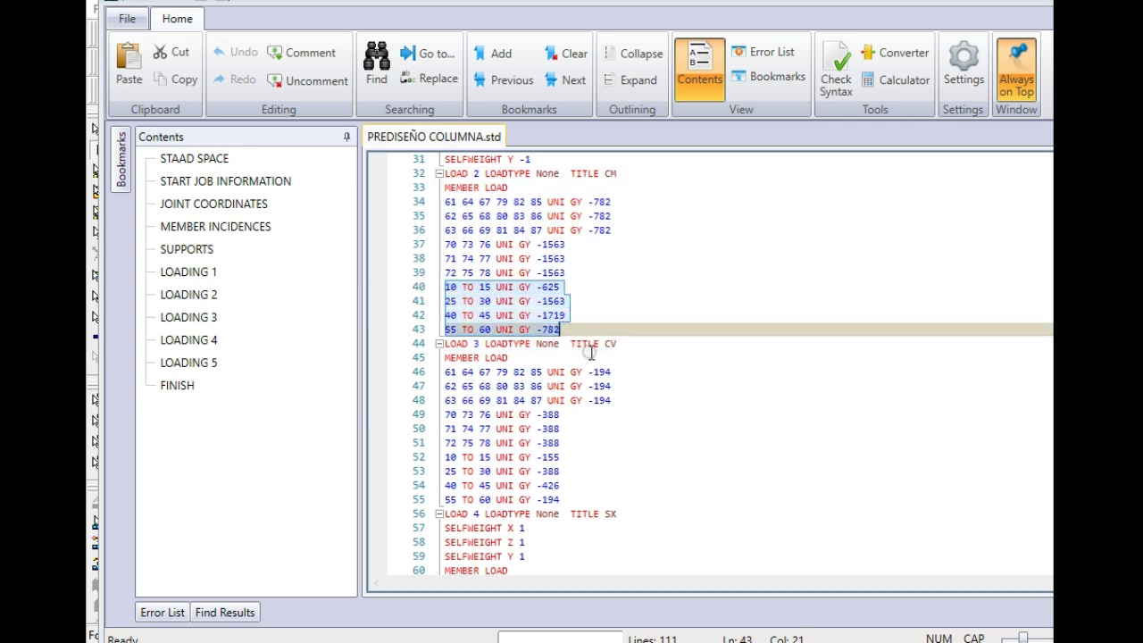
pyautogui.click(178, 79)
# - Paste the copied load lines on a new line at the end of the GX member load block in load case SX
pyautogui.scroll(-2, 551, 382)
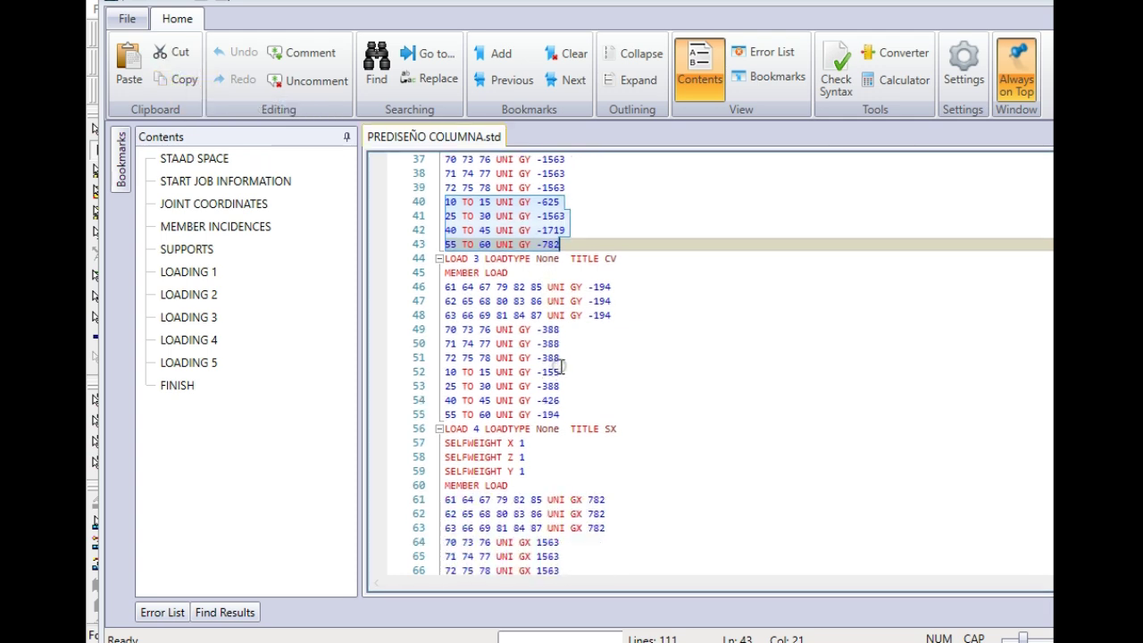
pyautogui.scroll(-6, 563, 366)
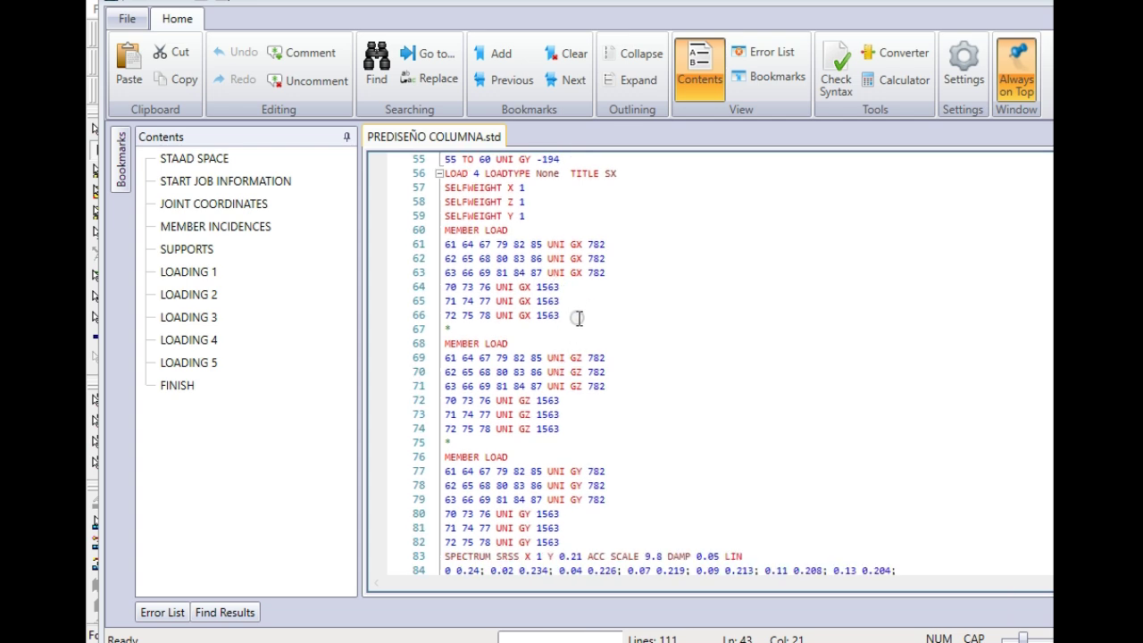
pyautogui.scroll(-2, 576, 397)
pyautogui.scroll(1, 580, 275)
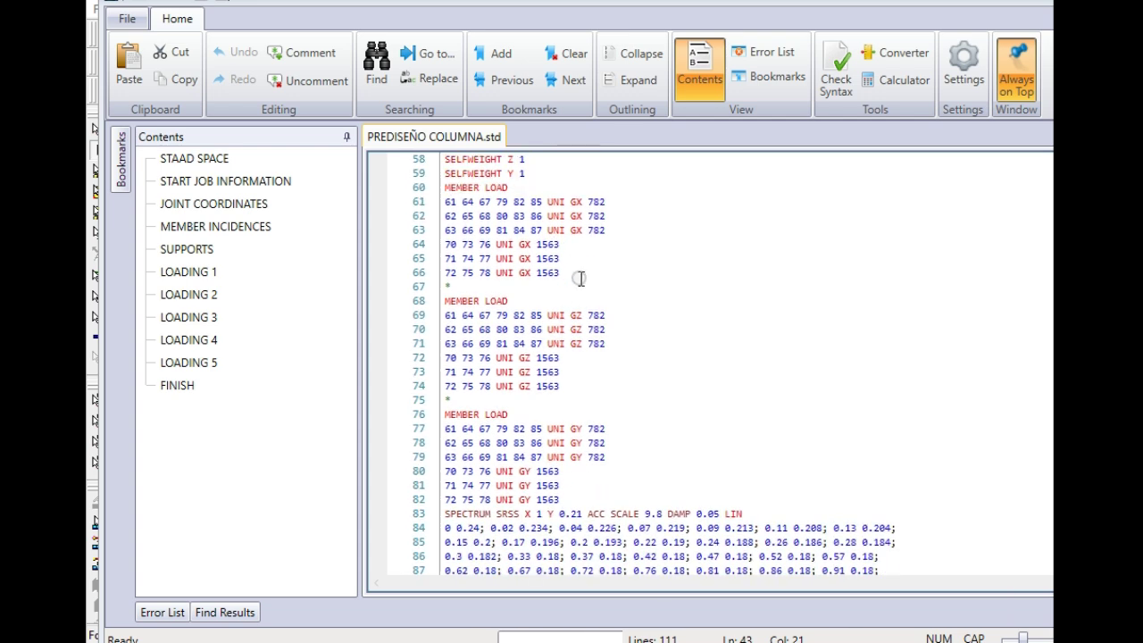
pyautogui.click(576, 274)
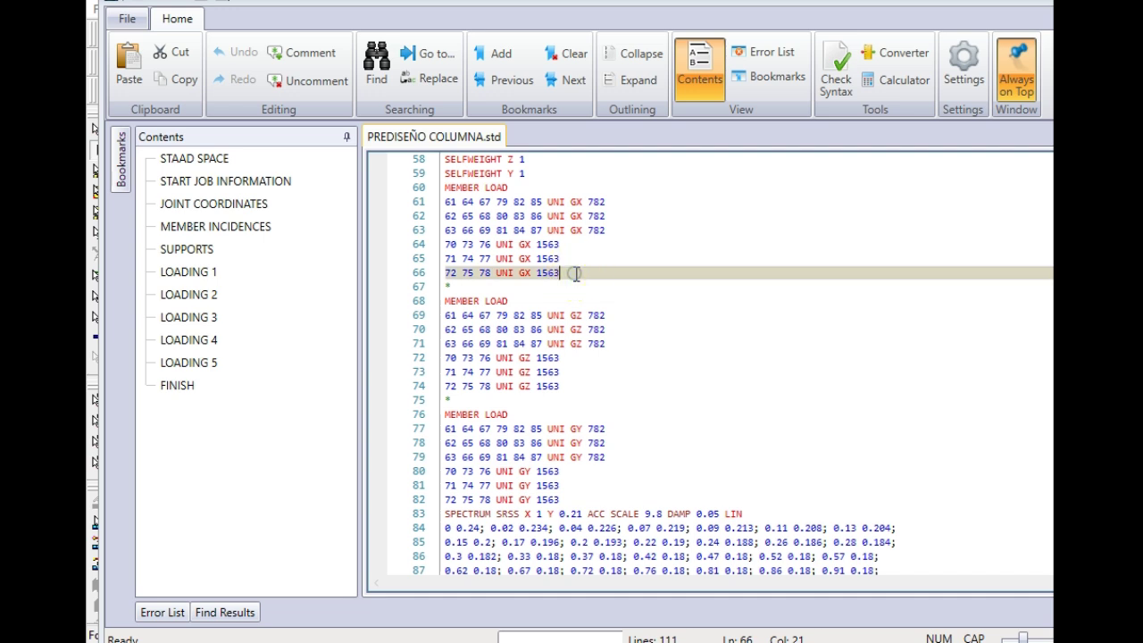
pyautogui.press('Return')
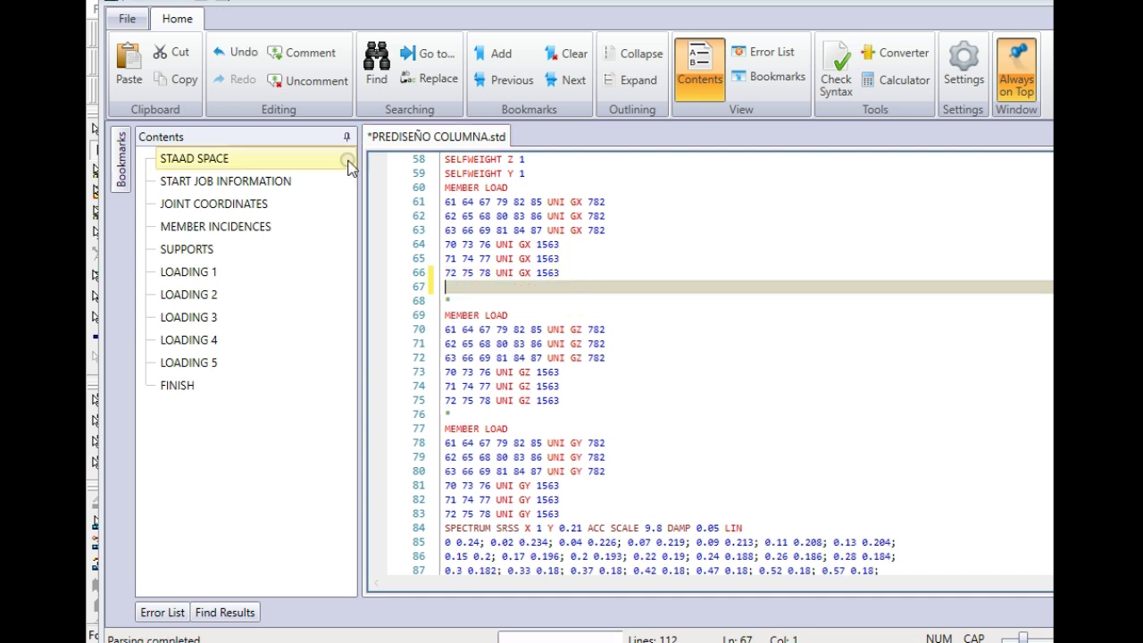
pyautogui.click(128, 67)
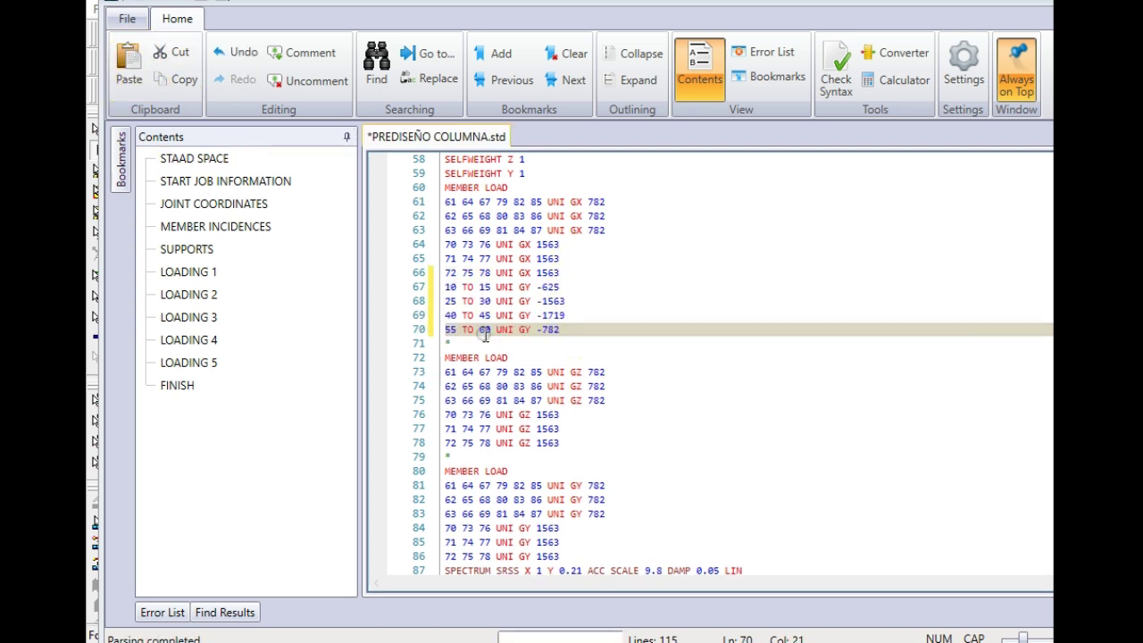
# - Make the four pasted load values positive: 625, 1563, 1719 and 782
pyautogui.click(543, 286)
pyautogui.press('BackSpace')
pyautogui.click(543, 301)
pyautogui.press('BackSpace')
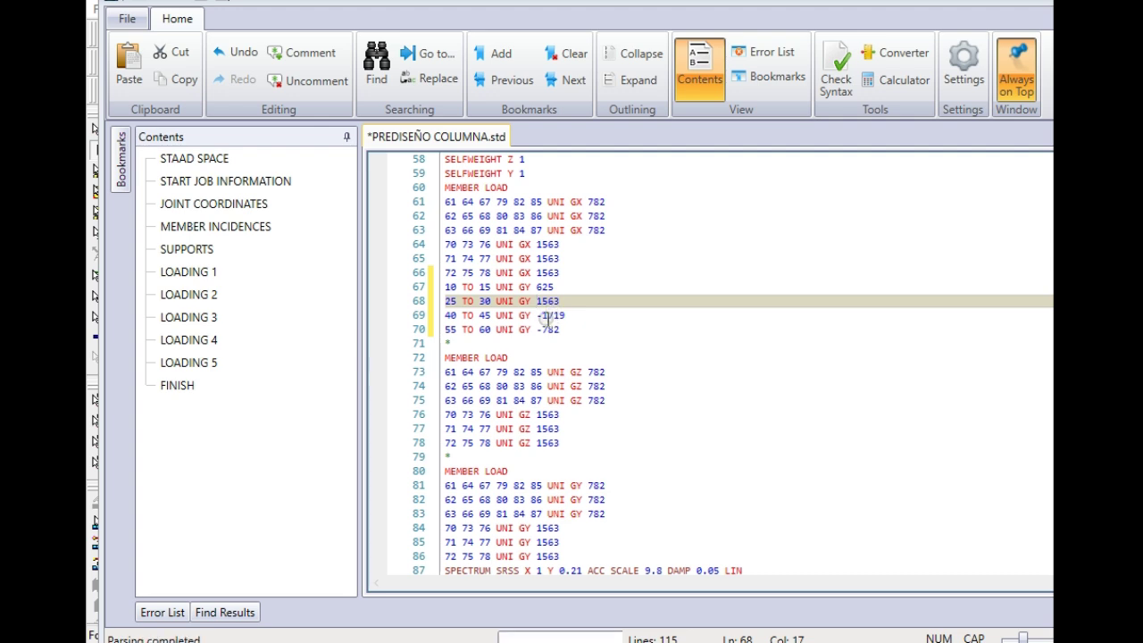
pyautogui.click(543, 315)
pyautogui.press('BackSpace')
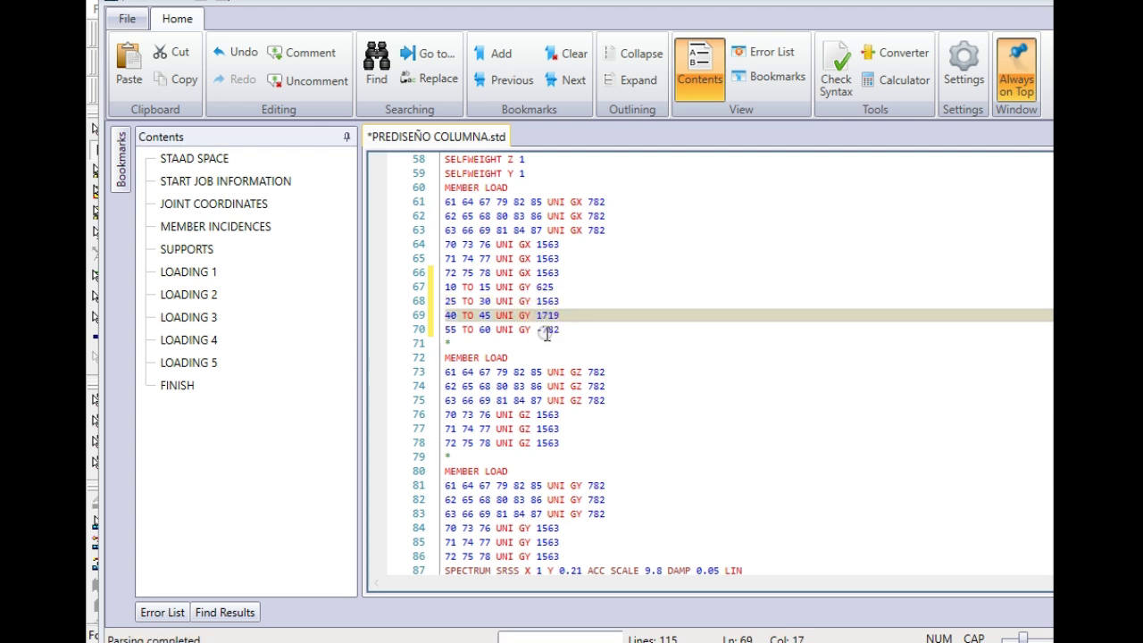
pyautogui.click(543, 329)
pyautogui.press('BackSpace')
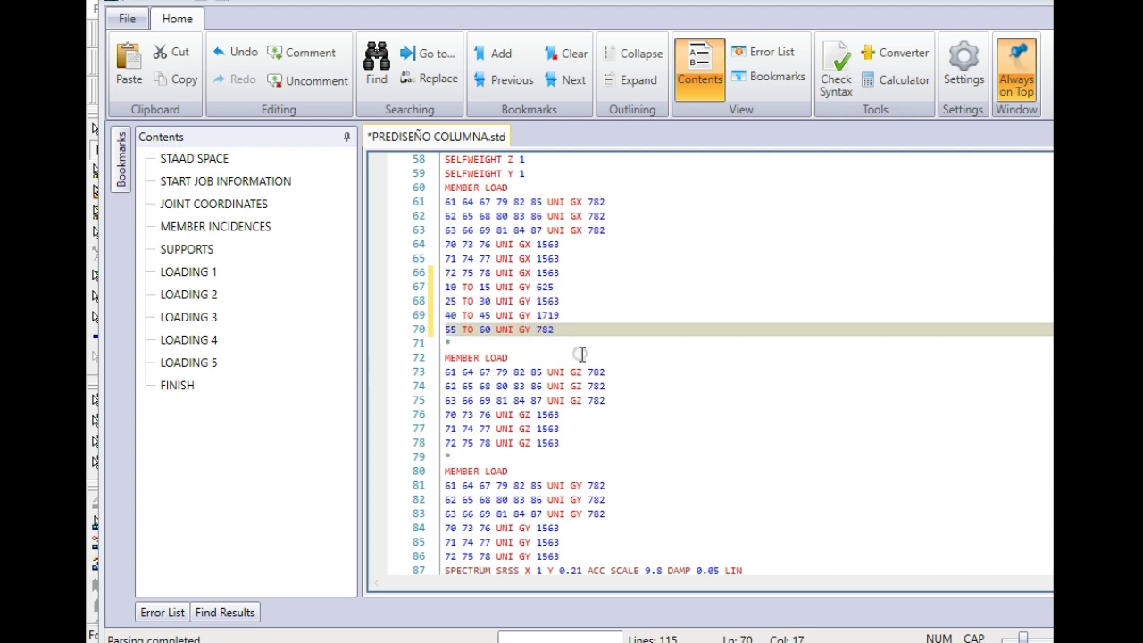
# - Copy the four positive GY load lines and paste them on a new line at the end of load case SX's GY member load block
pyautogui.moveTo(554, 329); pyautogui.dragTo(437, 281)
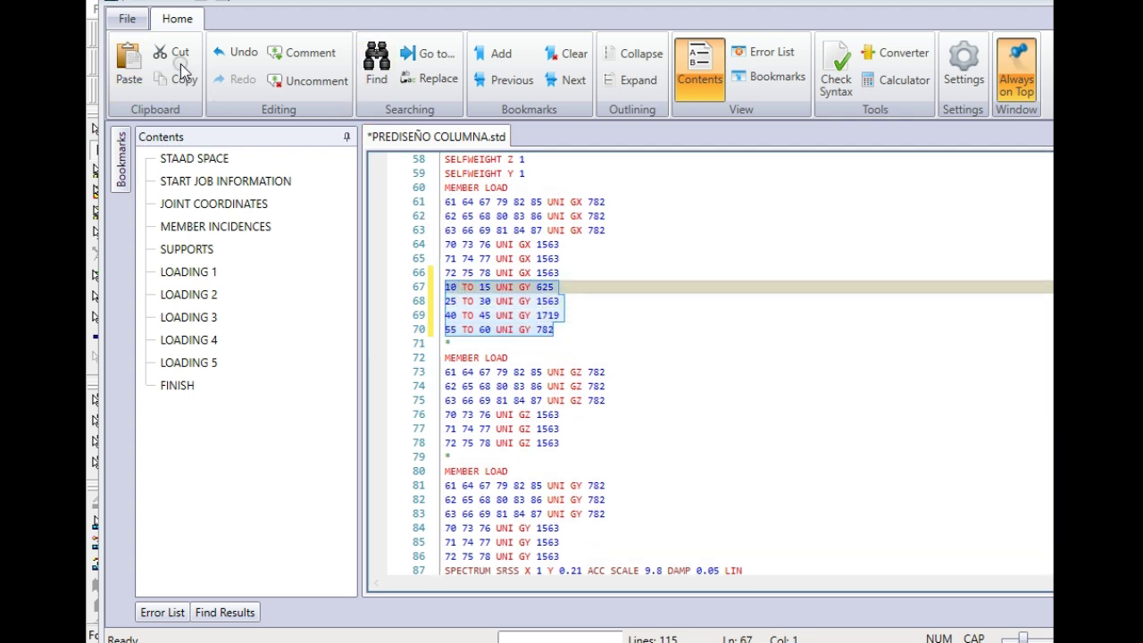
pyautogui.click(180, 81)
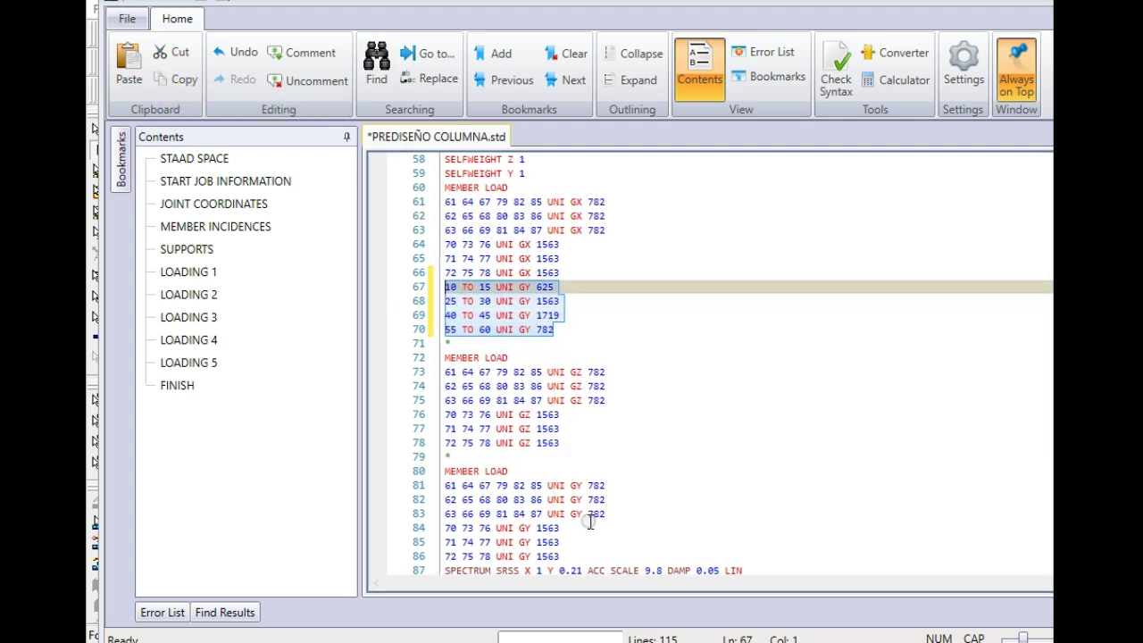
pyautogui.click(571, 553)
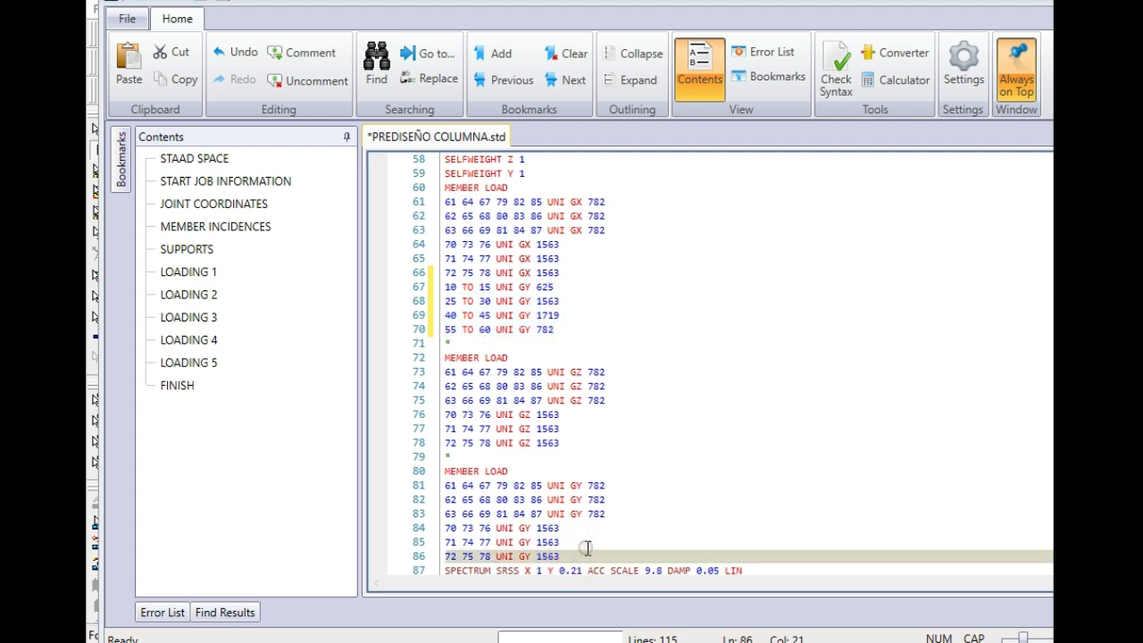
pyautogui.press('Return')
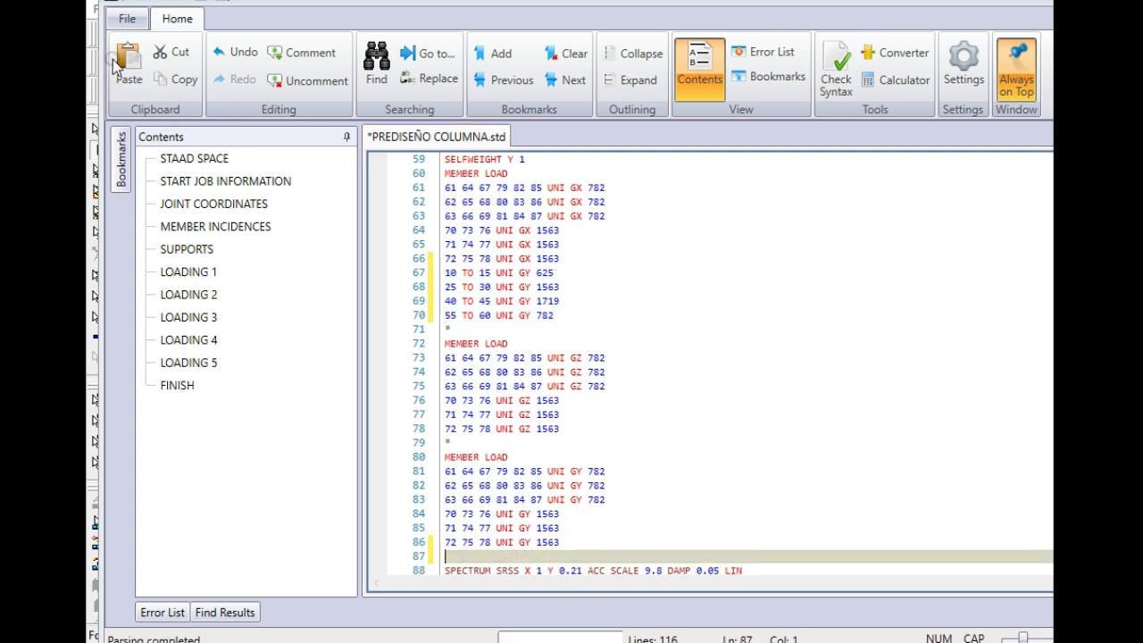
pyautogui.click(127, 63)
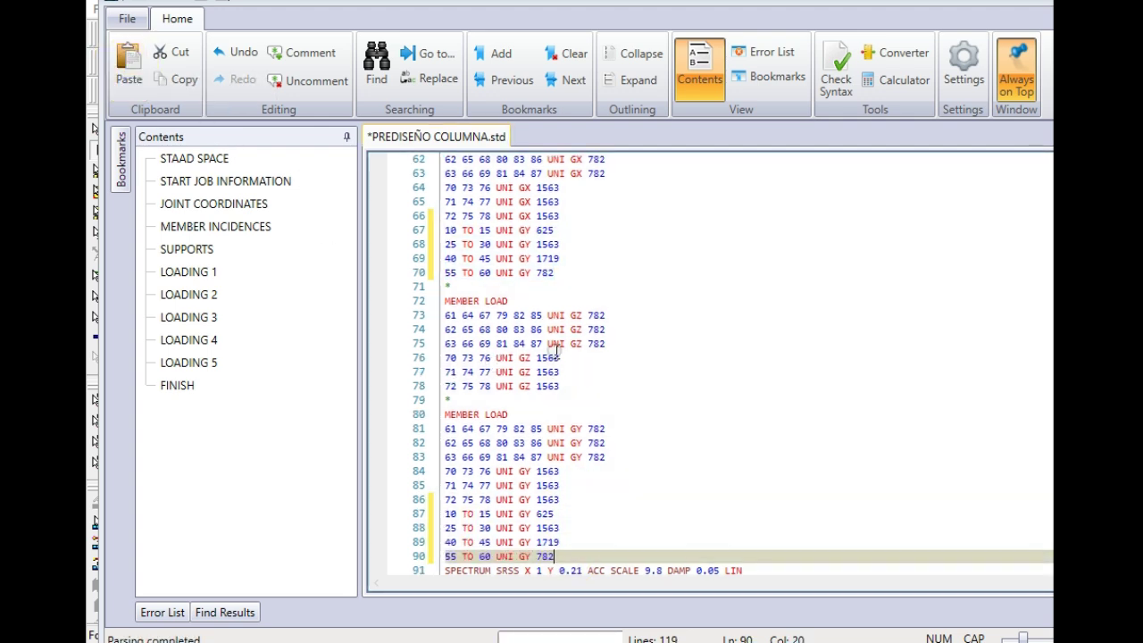
# - Change the load direction to GX on the four added lines (members 10–15, 25–30, 40–45, 55–60) in SX's GX block
pyautogui.click(533, 231)
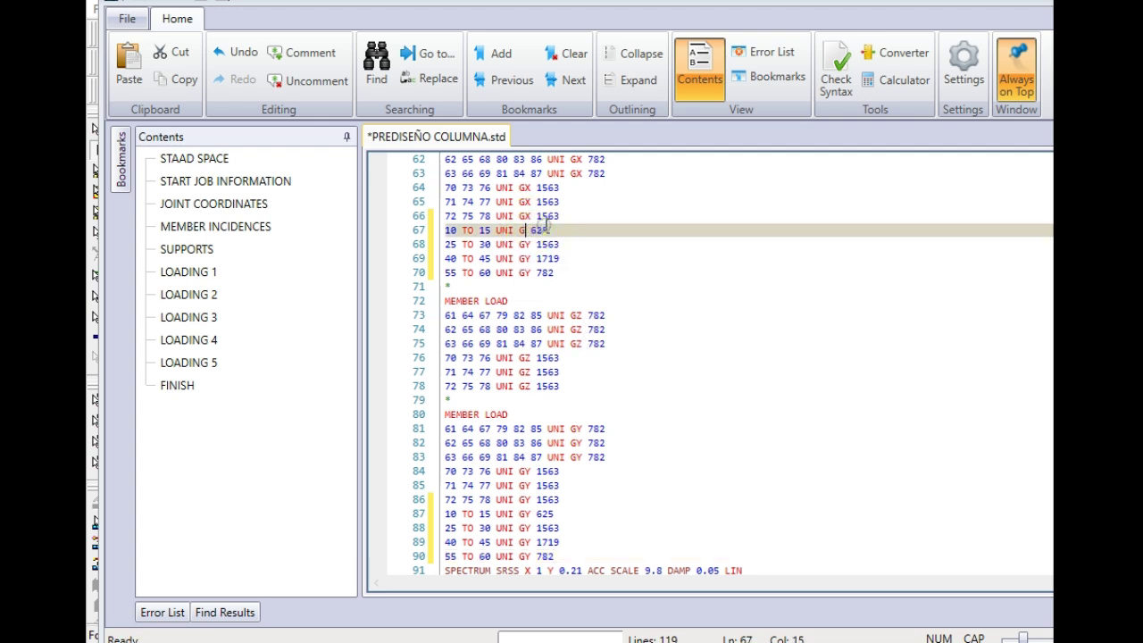
pyautogui.write('X')
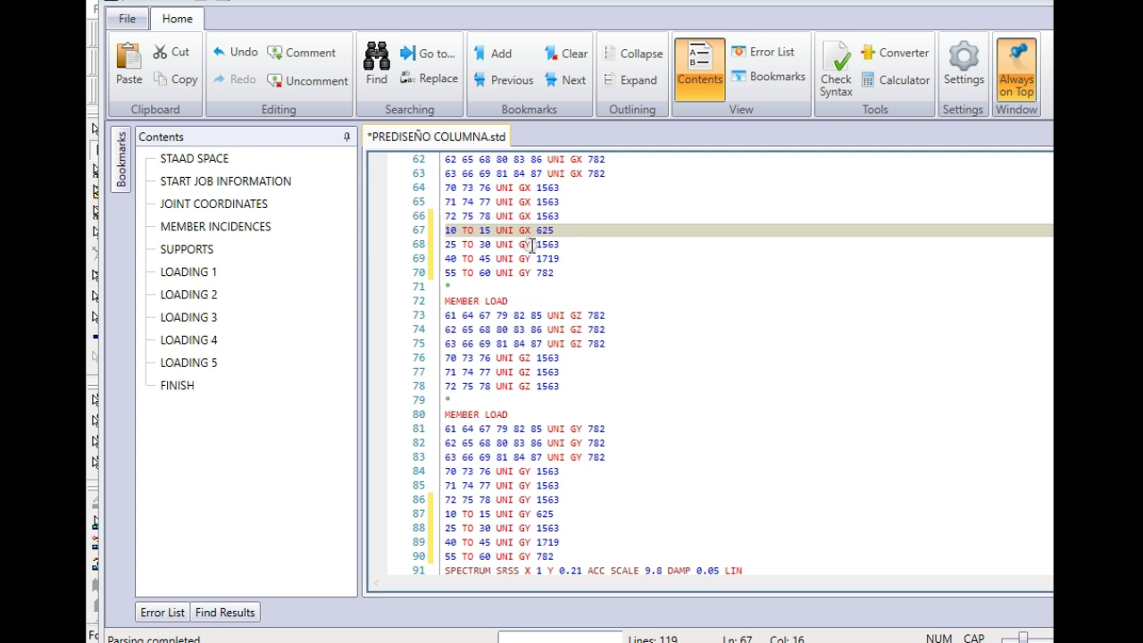
pyautogui.click(532, 244)
pyautogui.write('X')
pyautogui.press('Down')
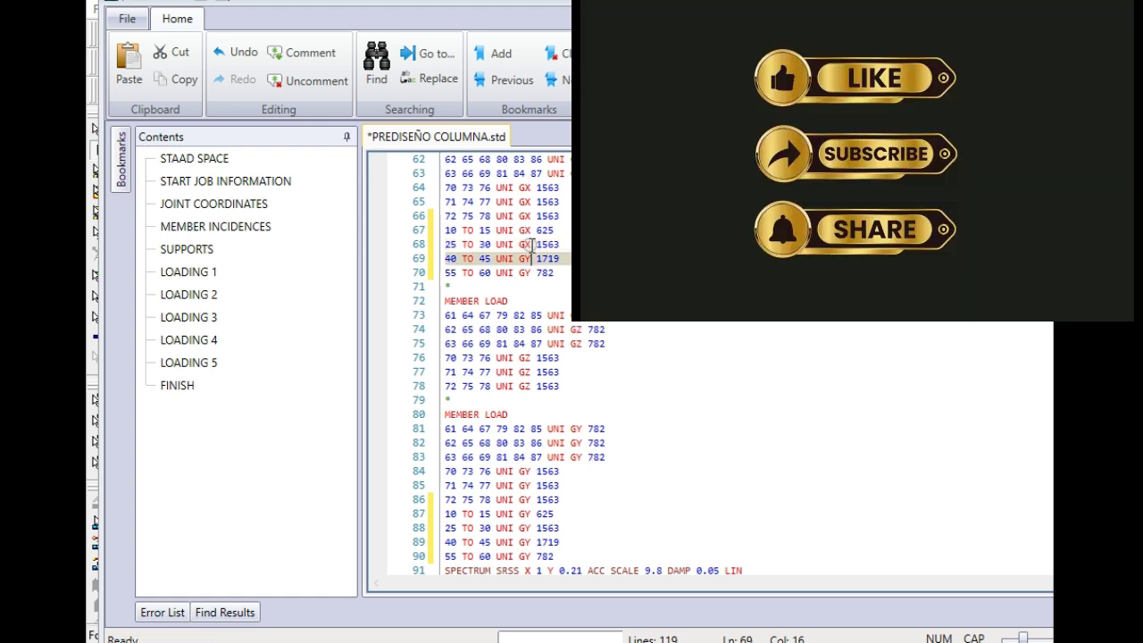
pyautogui.press('BackSpace')
pyautogui.write('X')
pyautogui.press('Down')
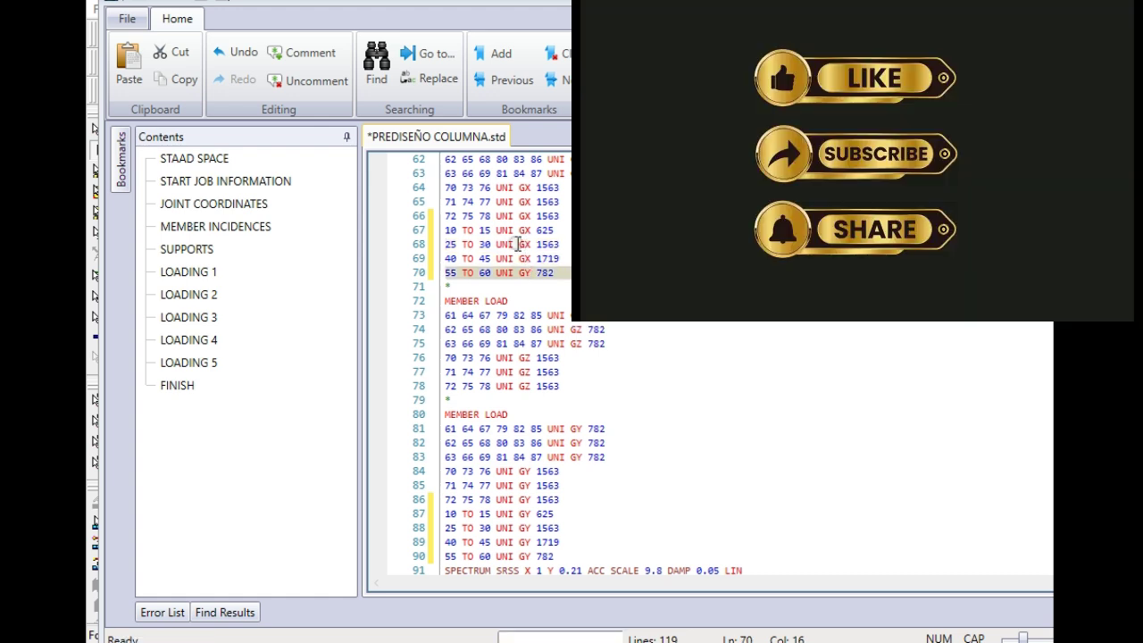
pyautogui.write('X')
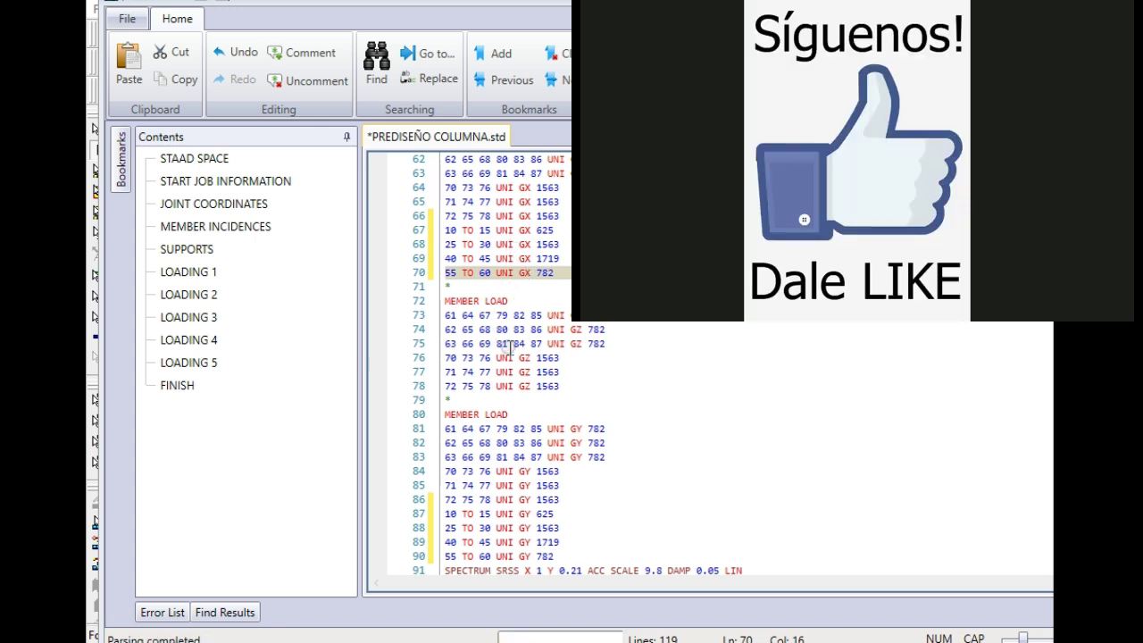
# - Paste the four copied load lines on a new line at the end of SX's GZ member load block
pyautogui.click(569, 388)
pyautogui.press('Return')
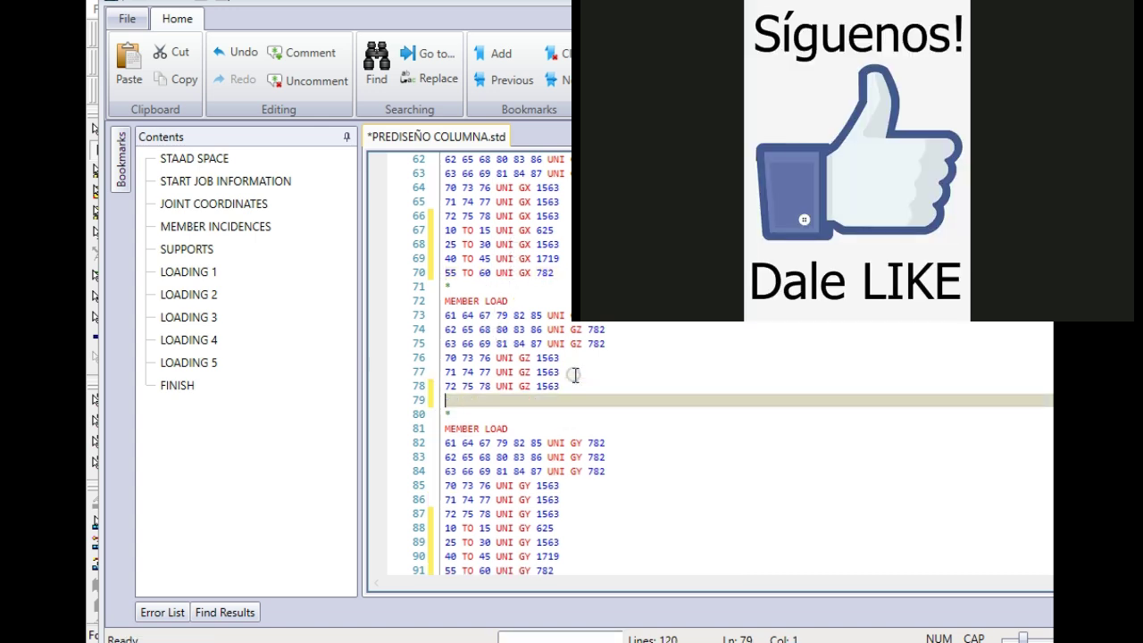
pyautogui.hotkey('ctrl', 'v')
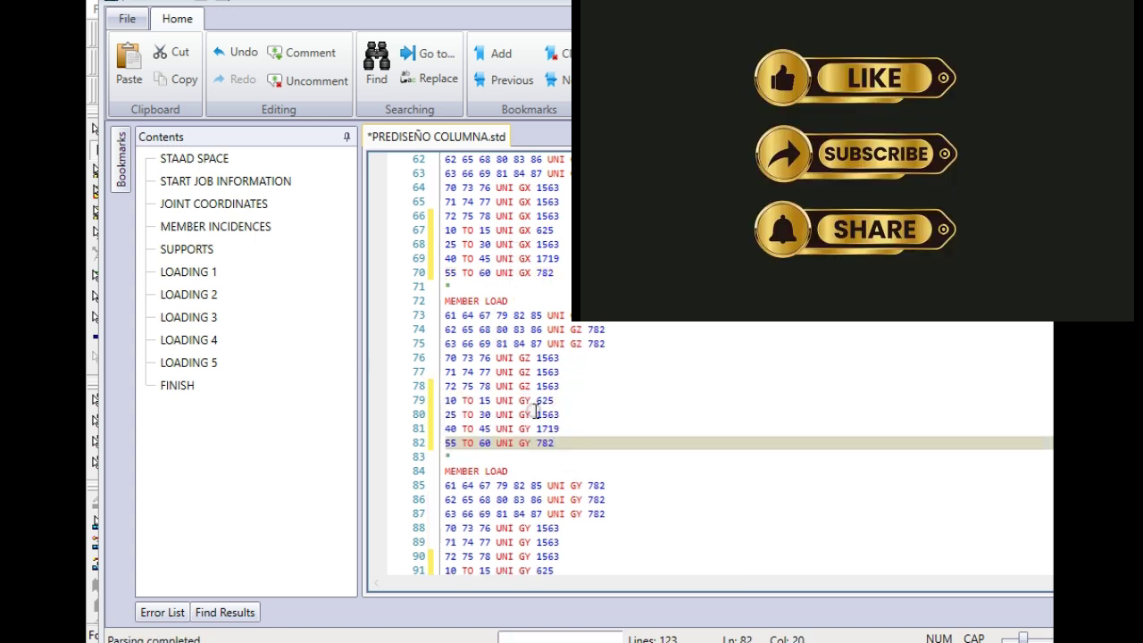
# - Change the load direction to GZ on the four lines pasted into SX's GZ member load block
pyautogui.click(528, 400)
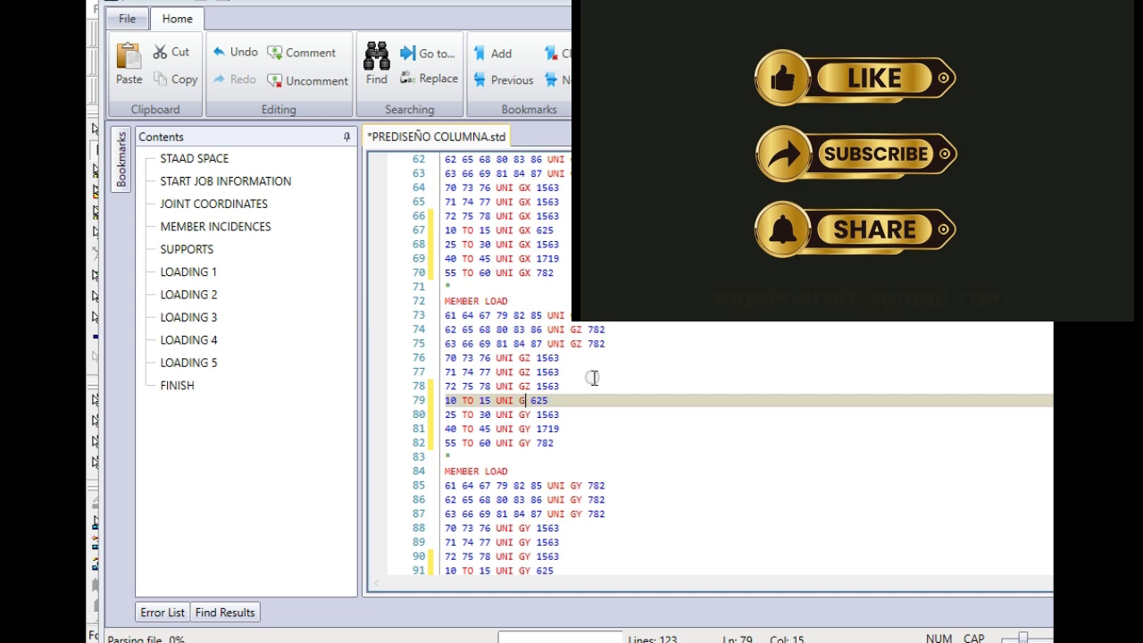
pyautogui.write('Z')
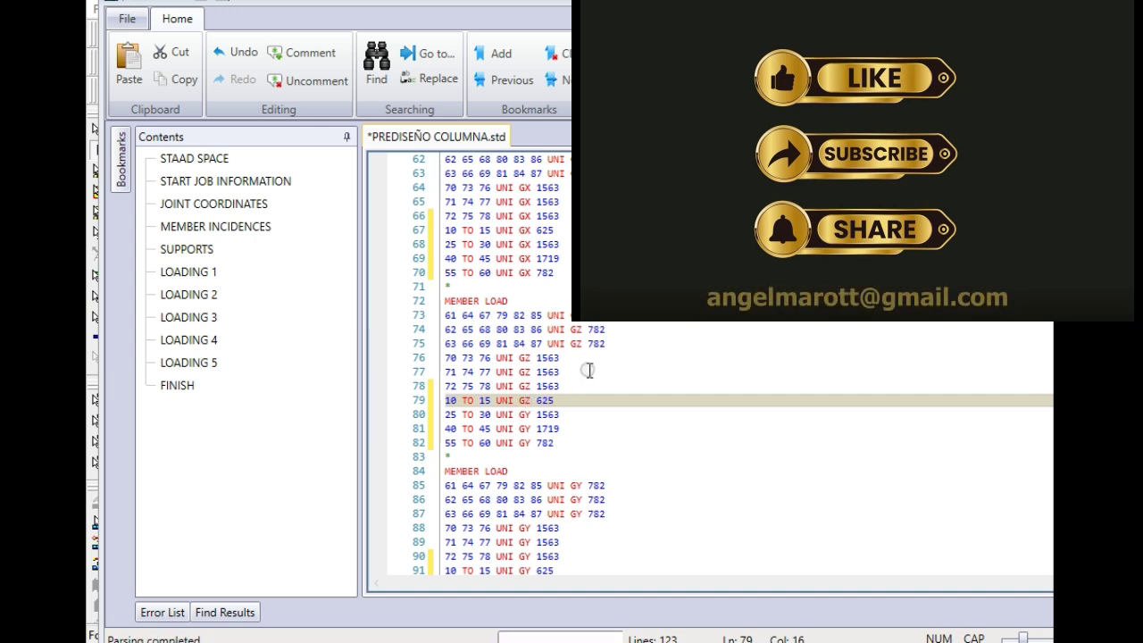
pyautogui.press('Down')
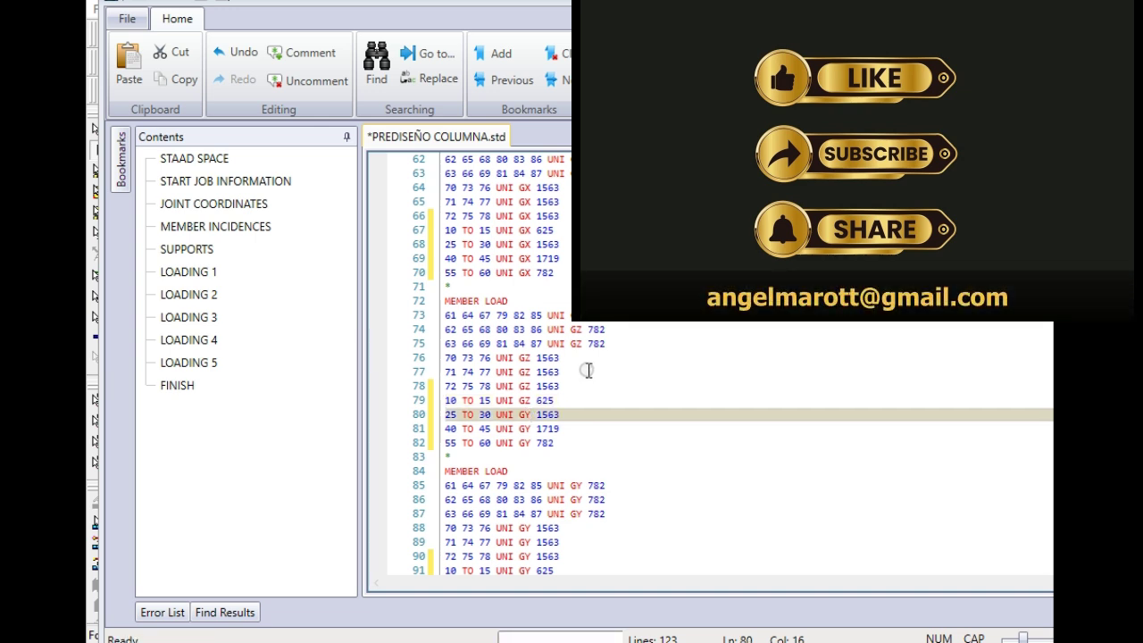
pyautogui.press('BackSpace')
pyautogui.write('Z')
pyautogui.press('Down')
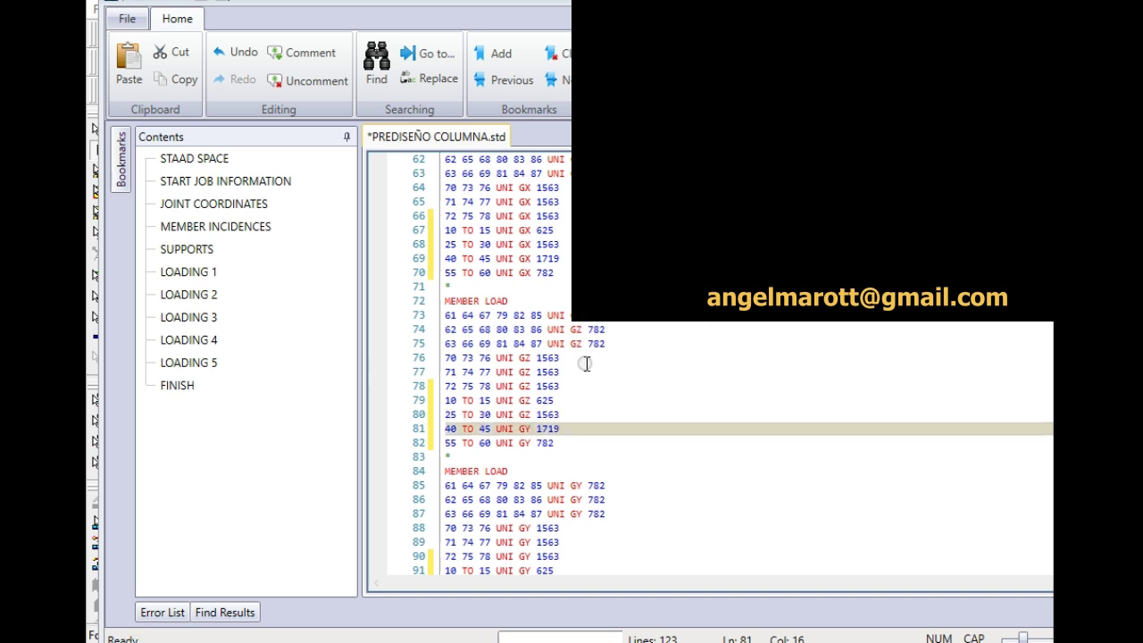
pyautogui.press('BackSpace')
pyautogui.write('Z')
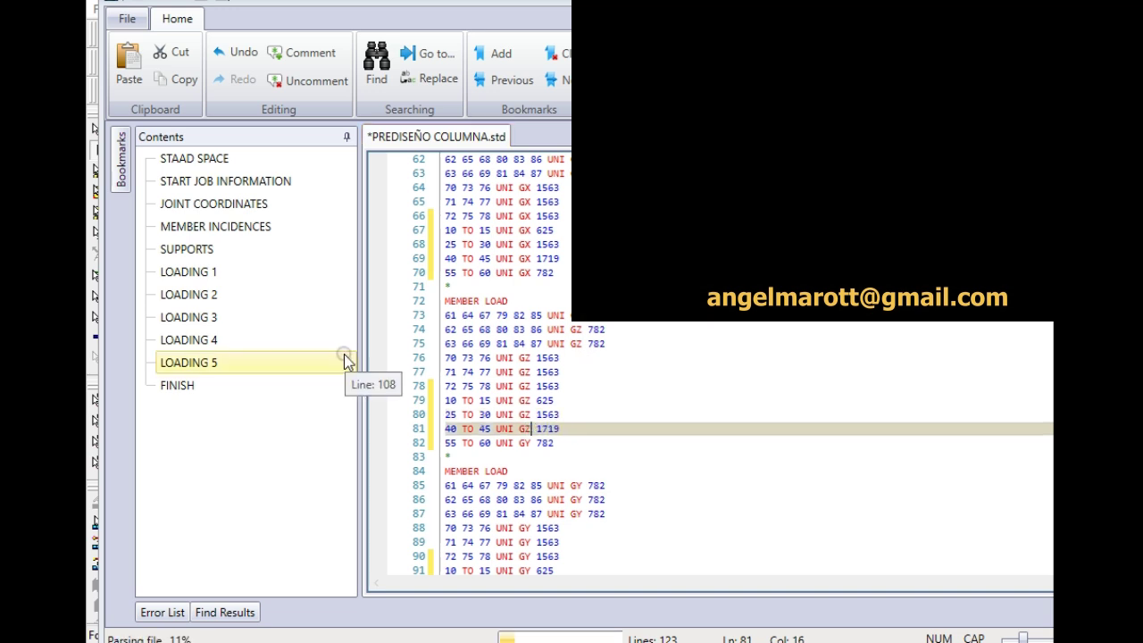
pyautogui.press('Down')
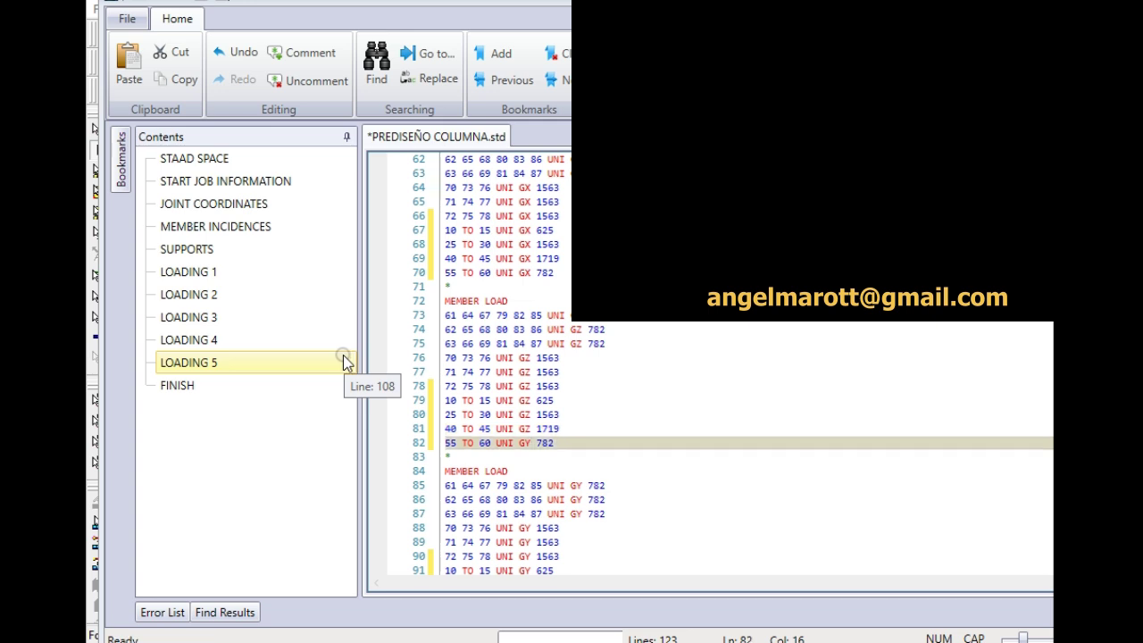
pyautogui.write('Z')
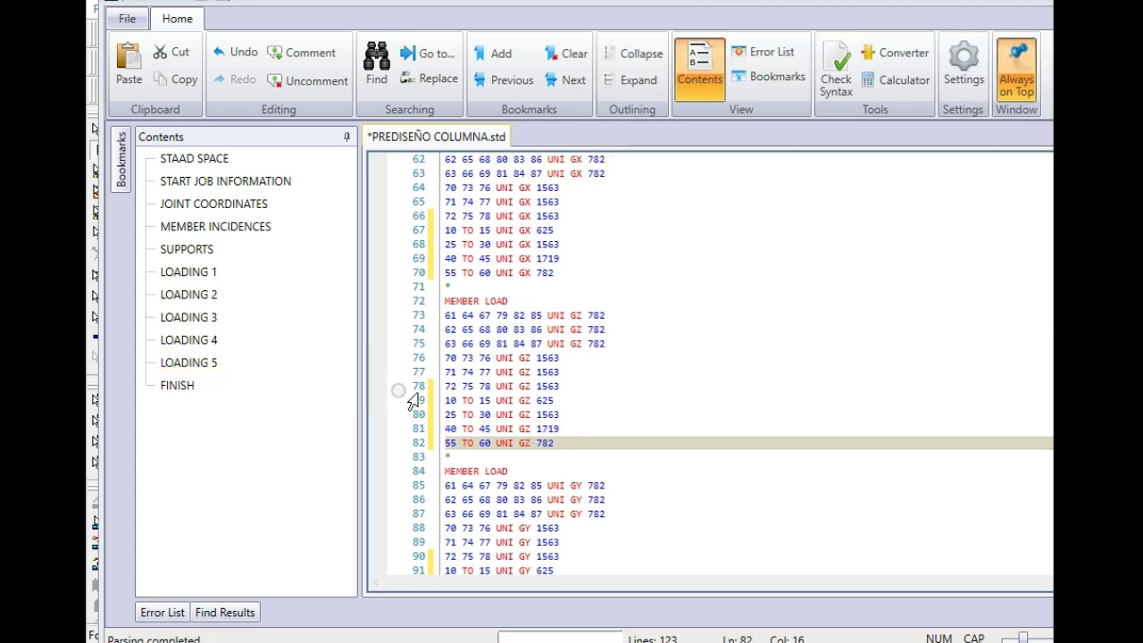
# - Insert the comment line "*CARGA M" between SELFWEIGHT Y 1 and the first MEMBER LOAD of load case SX
pyautogui.scroll(-2, 679, 459)
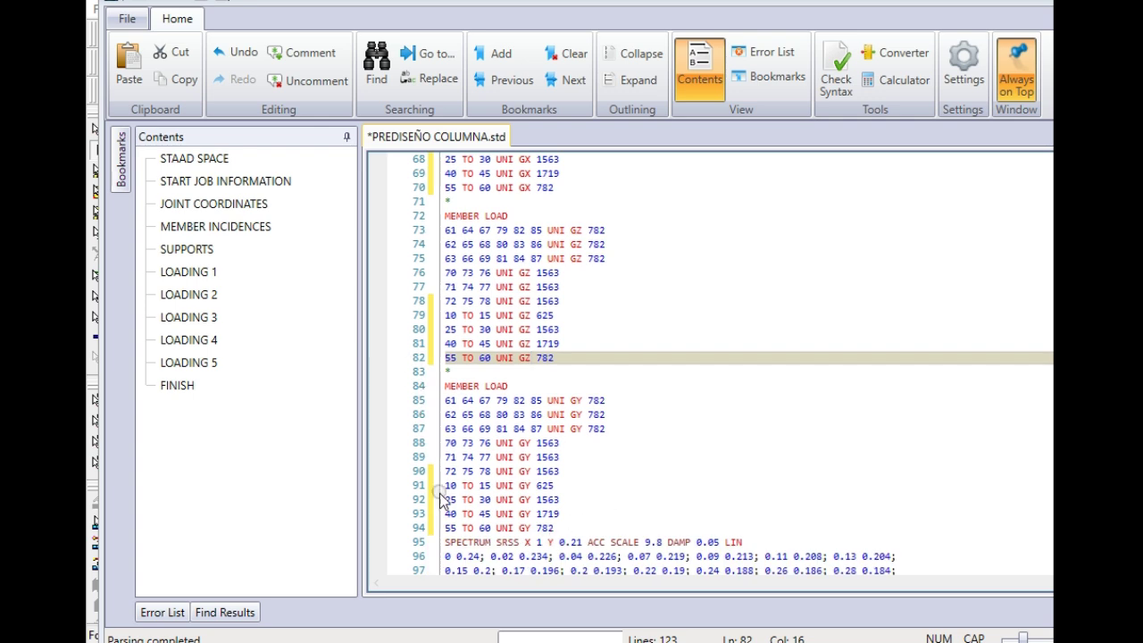
pyautogui.scroll(4, 485, 325)
pyautogui.scroll(3, 484, 308)
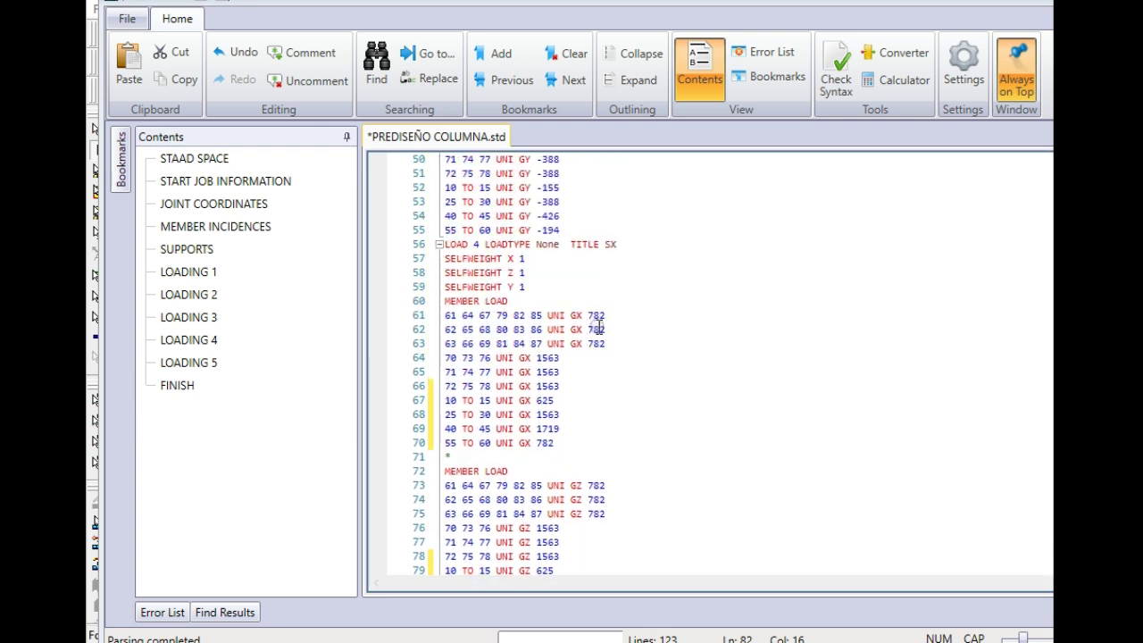
pyautogui.click(535, 339)
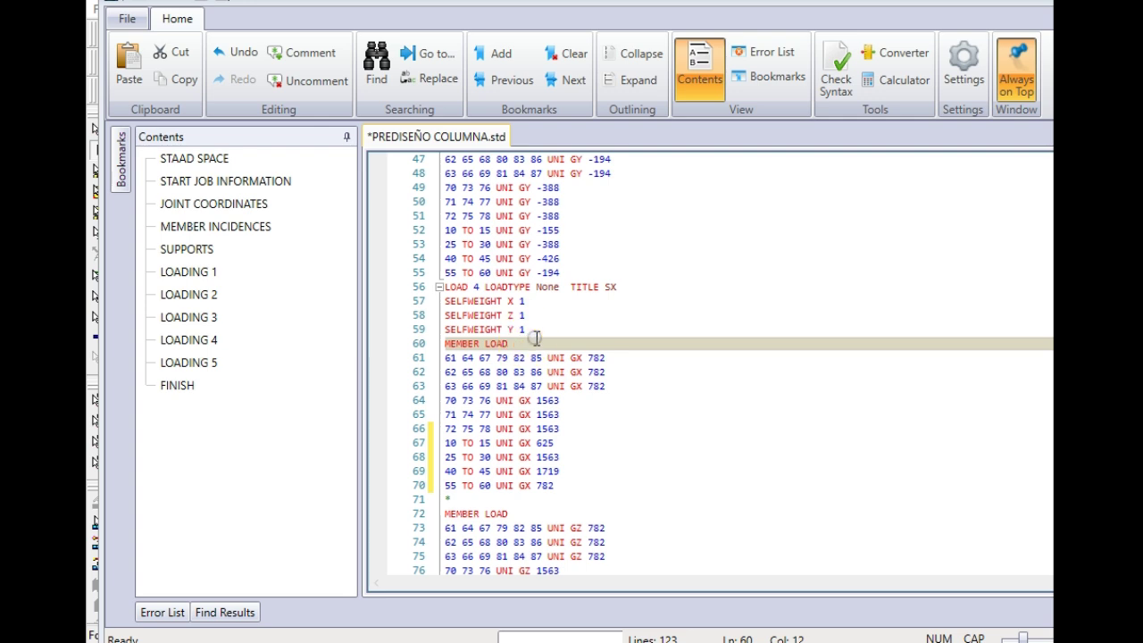
pyautogui.click(534, 329)
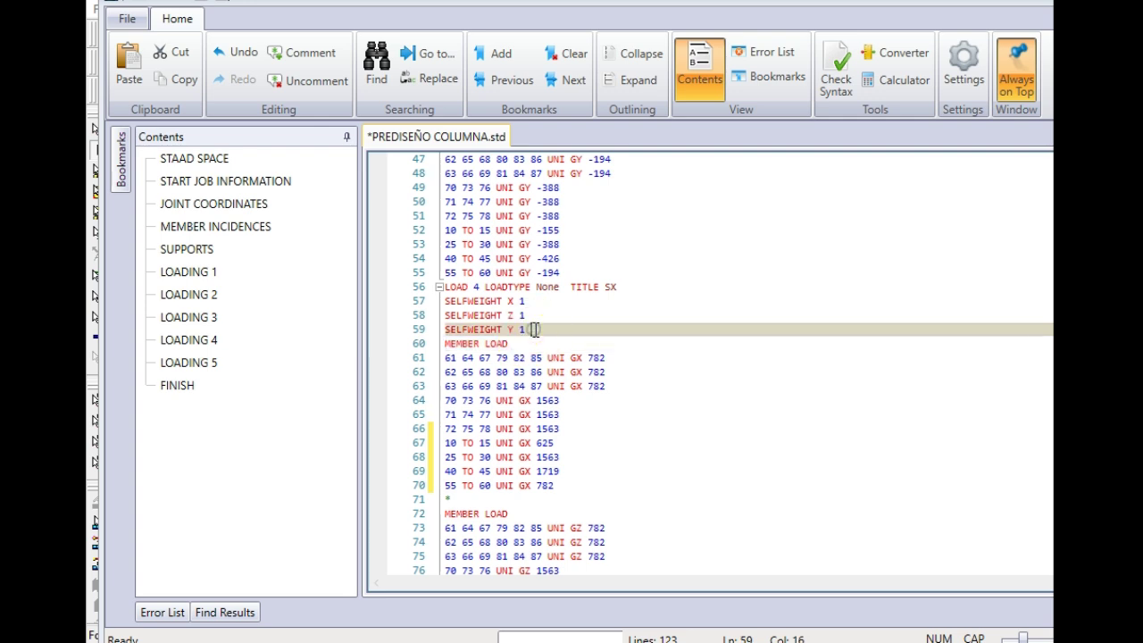
pyautogui.press('Return')
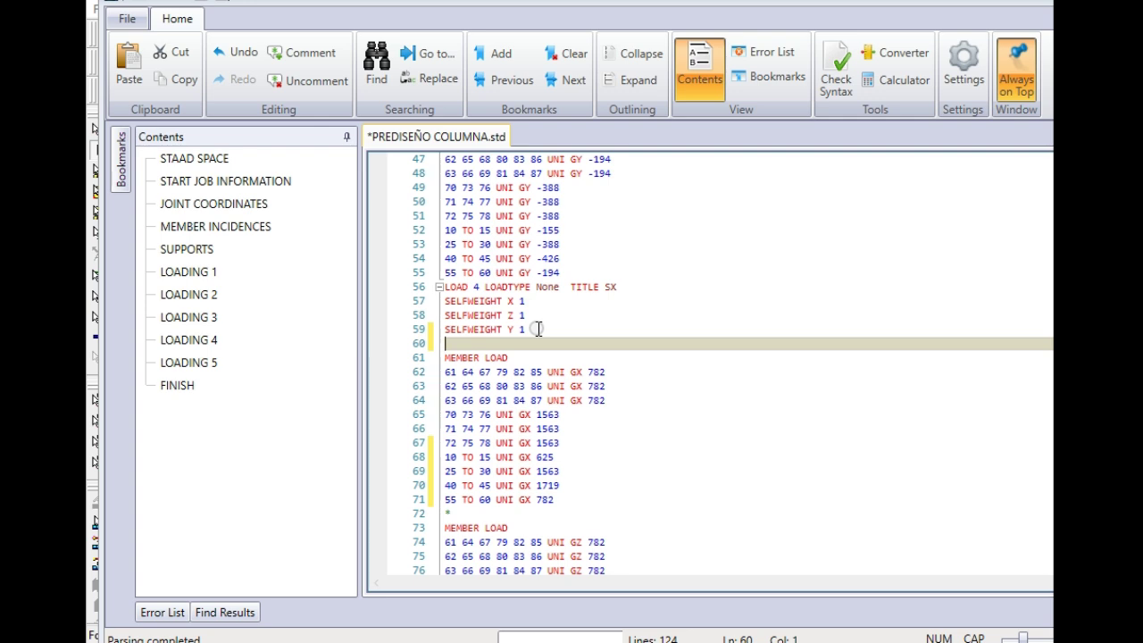
pyautogui.write('*CARGA M')
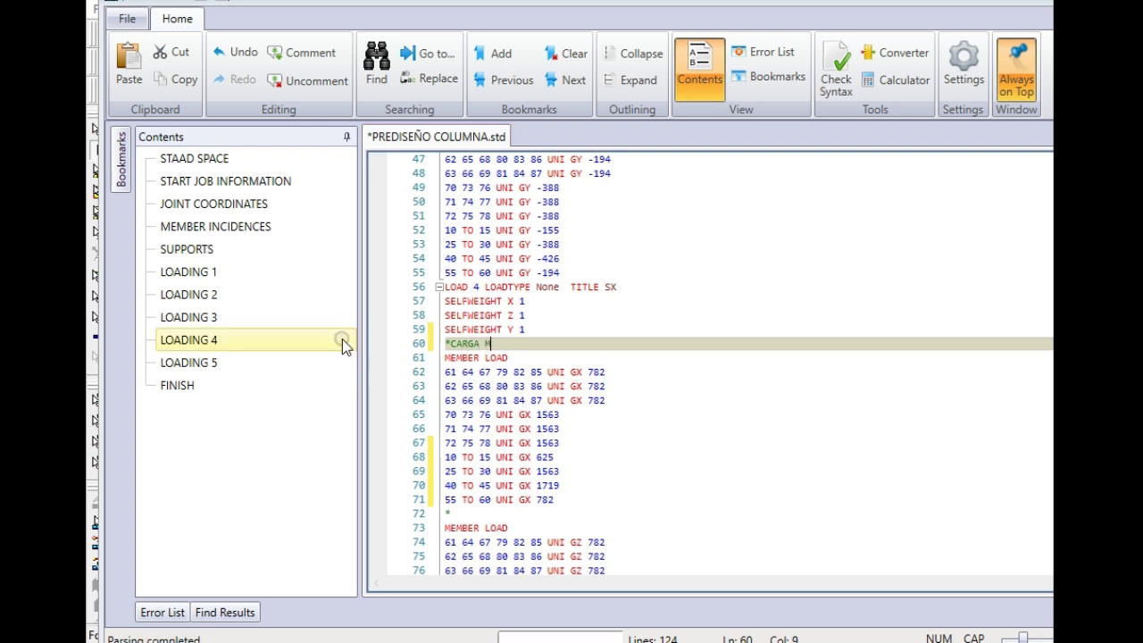
# - Add the comment line "*CARGA V" after SX's last GY load line, just before the SPECTRUM command
pyautogui.scroll(-1, 592, 332)
pyautogui.scroll(-6, 592, 331)
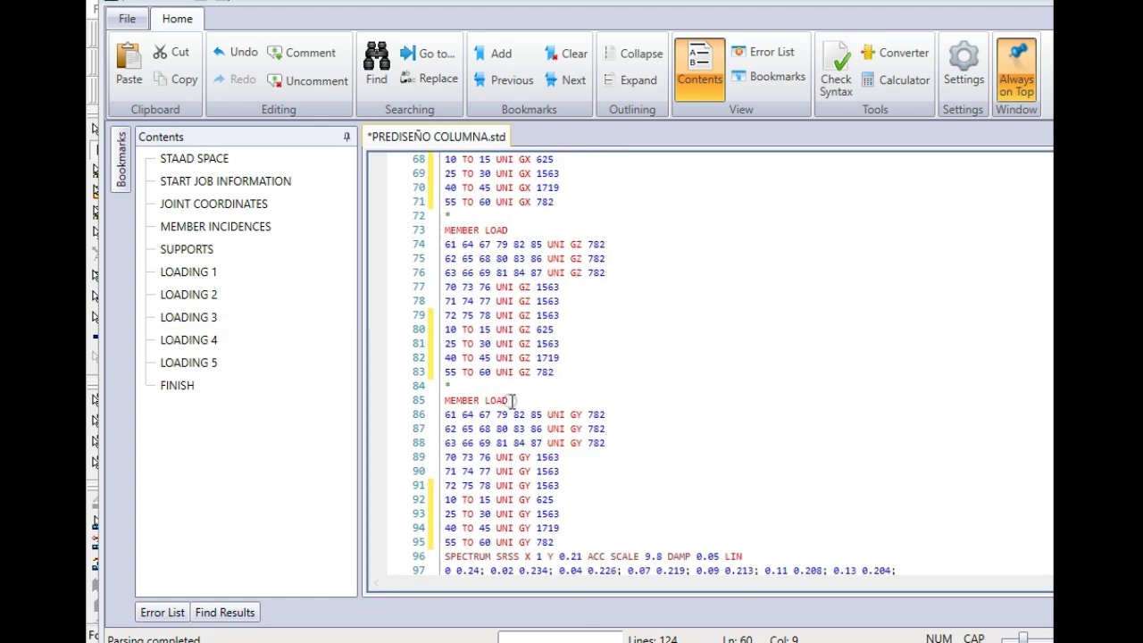
pyautogui.scroll(-2, 526, 400)
pyautogui.scroll(-1, 506, 407)
pyautogui.click(558, 412)
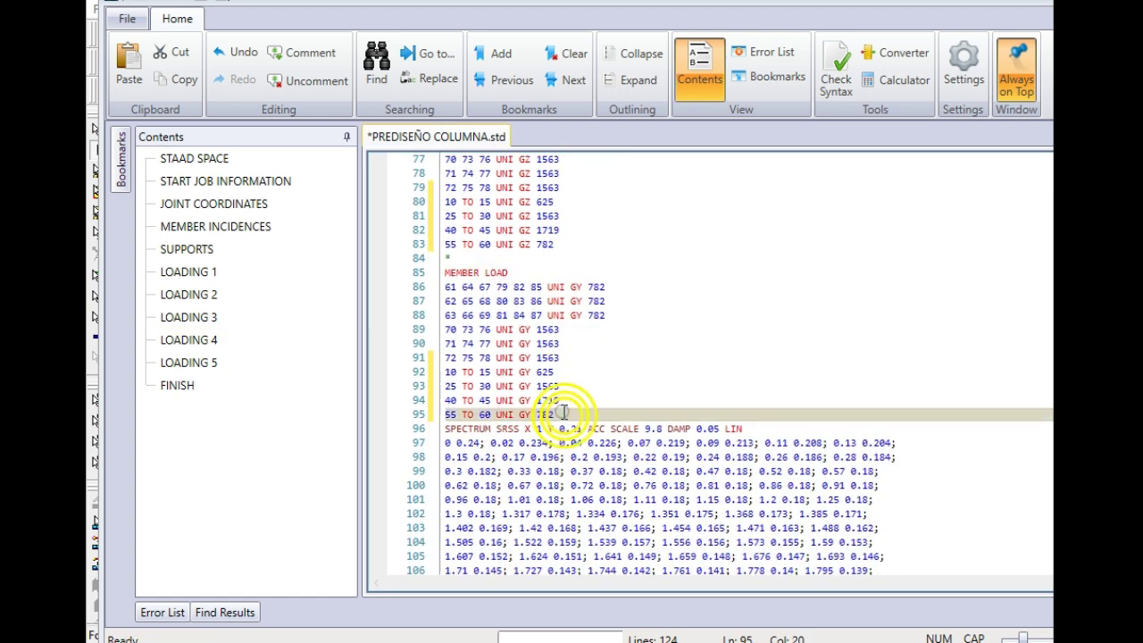
pyautogui.press('Return')
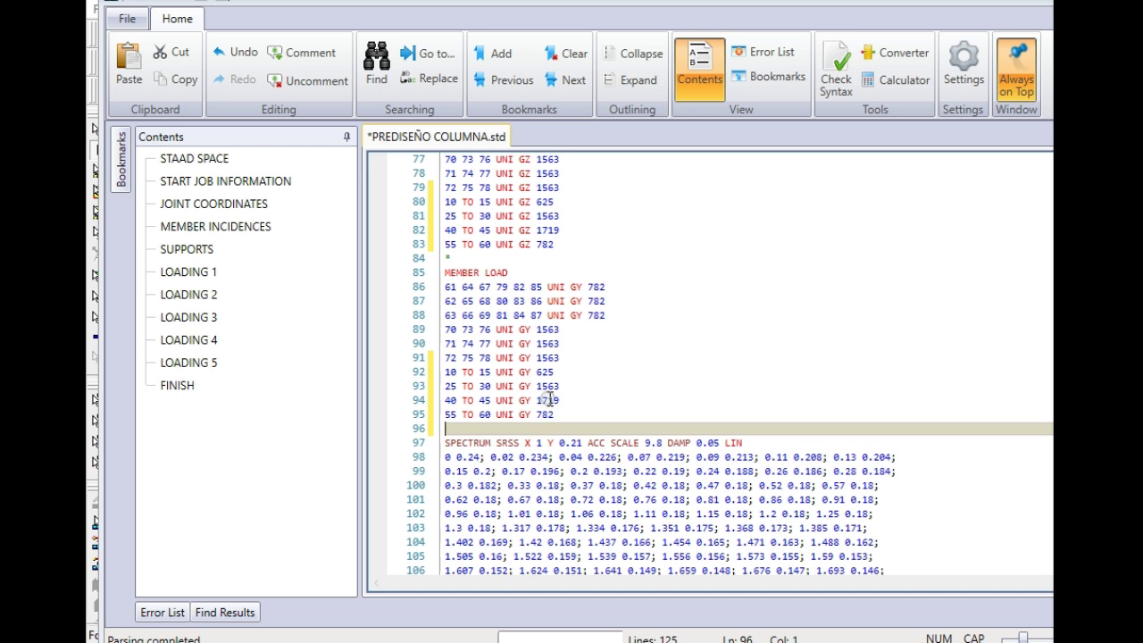
pyautogui.write('CARGA V')
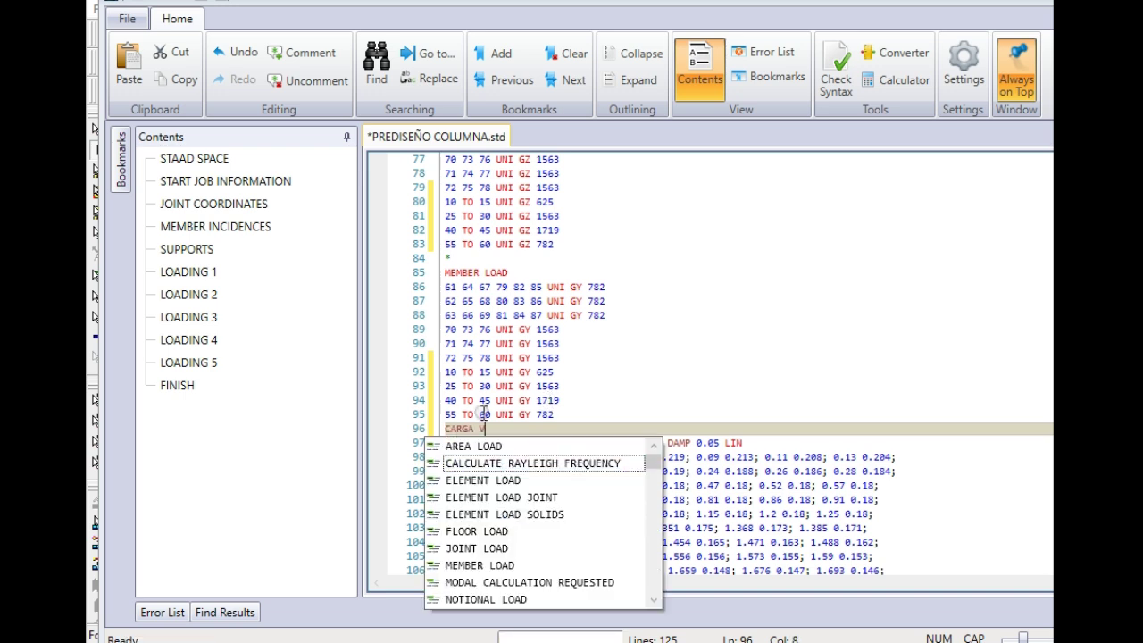
pyautogui.press('Escape')
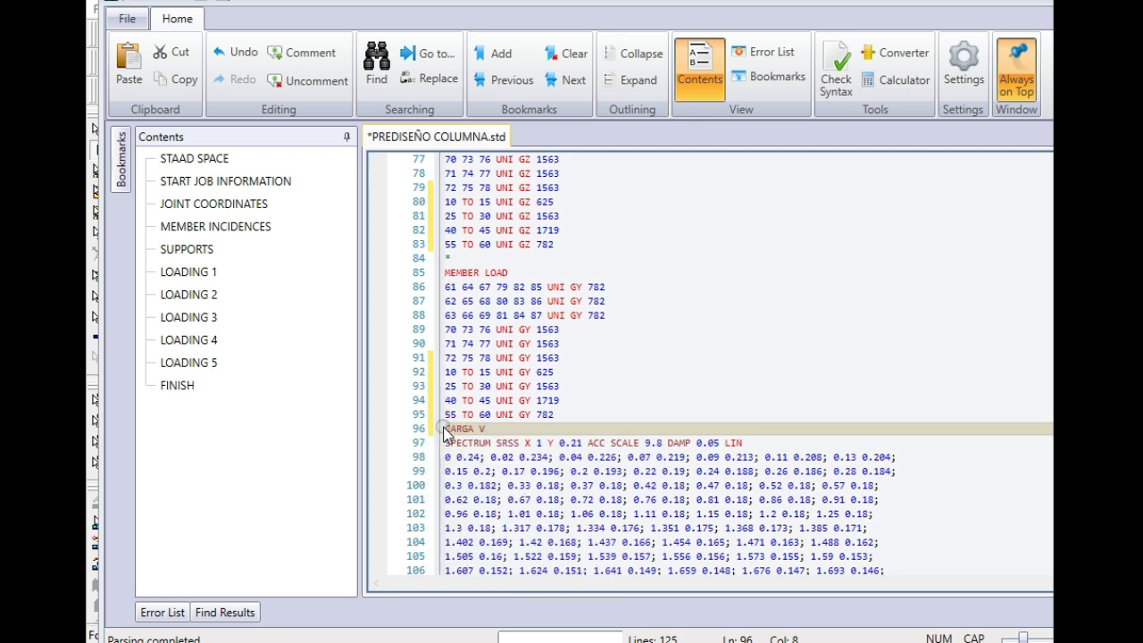
pyautogui.click(446, 430)
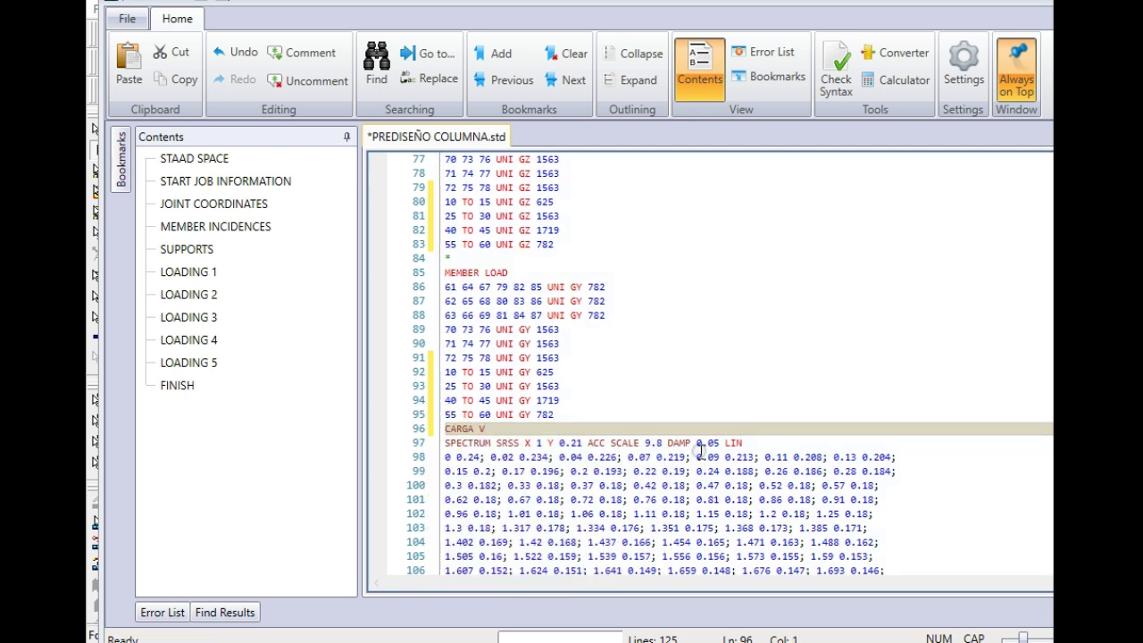
pyautogui.write('*')
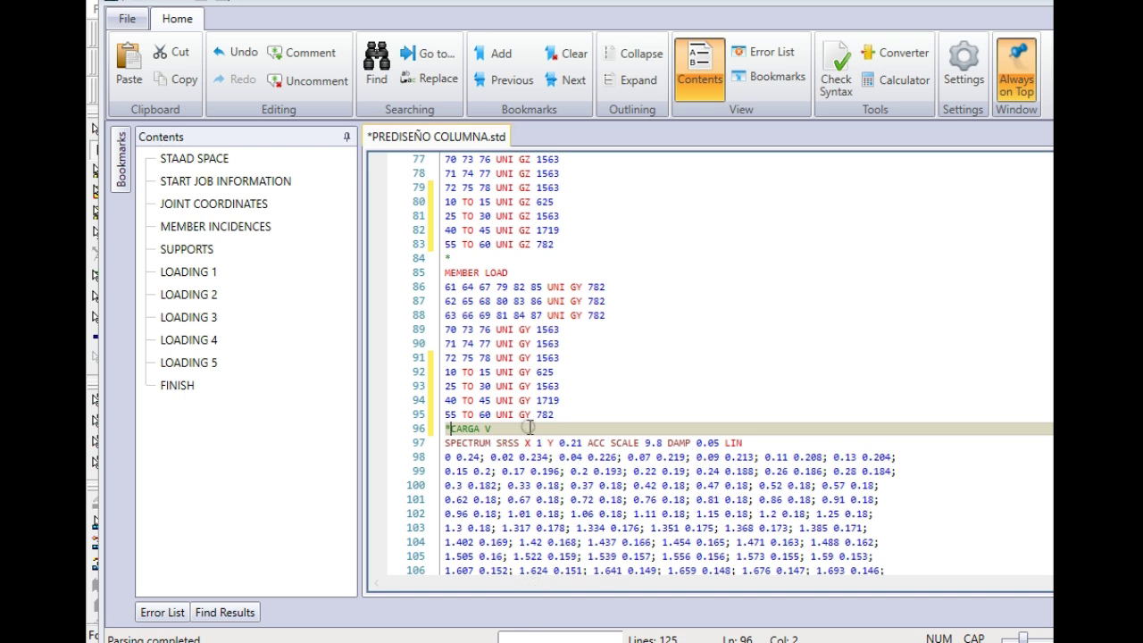
# - Copy the whole MEMBER LOAD block of load case CV onto a new line below the "*CARGA V" comment in load case SX
pyautogui.scroll(12, 574, 392)
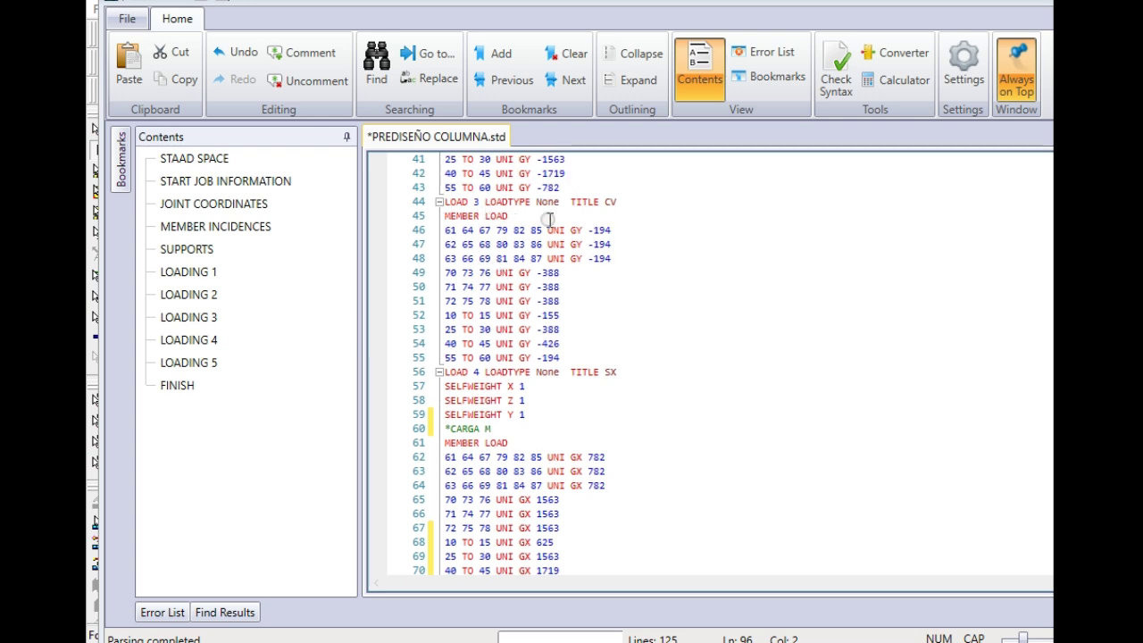
pyautogui.moveTo(561, 357); pyautogui.dragTo(426, 218)
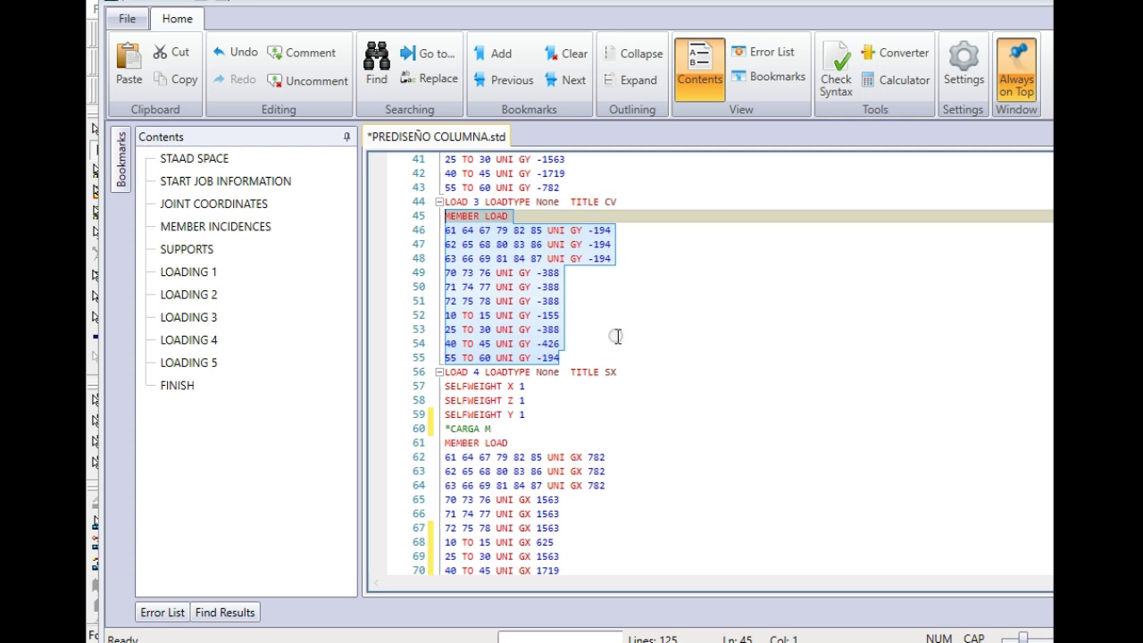
pyautogui.scroll(-8, 618, 342)
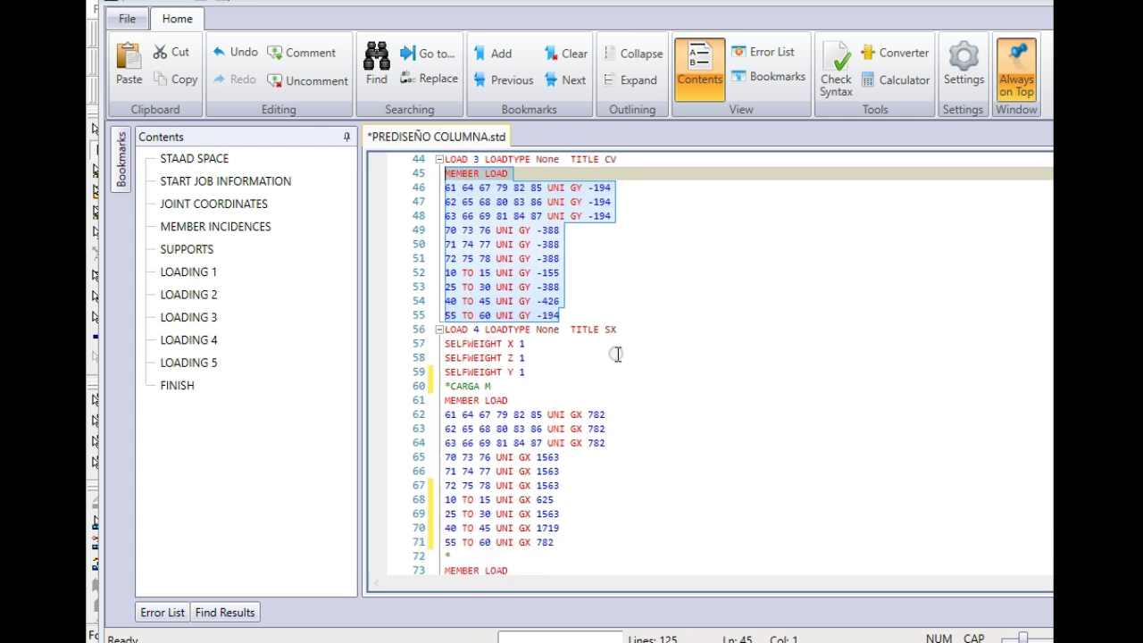
pyautogui.scroll(-5, 601, 368)
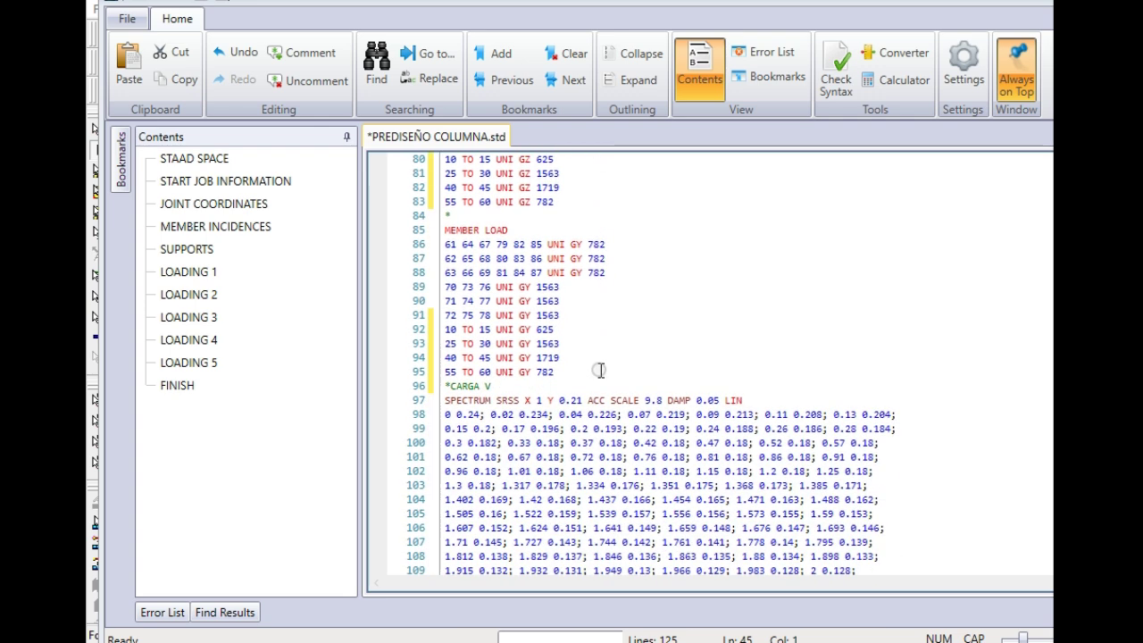
pyautogui.click(523, 386)
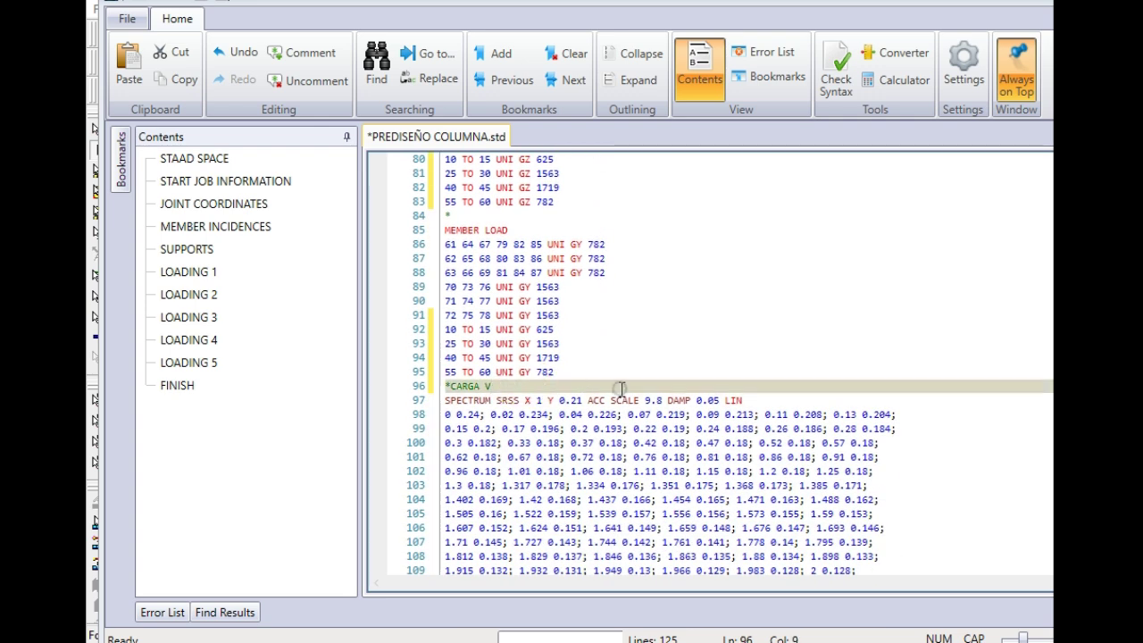
pyautogui.press('Return')
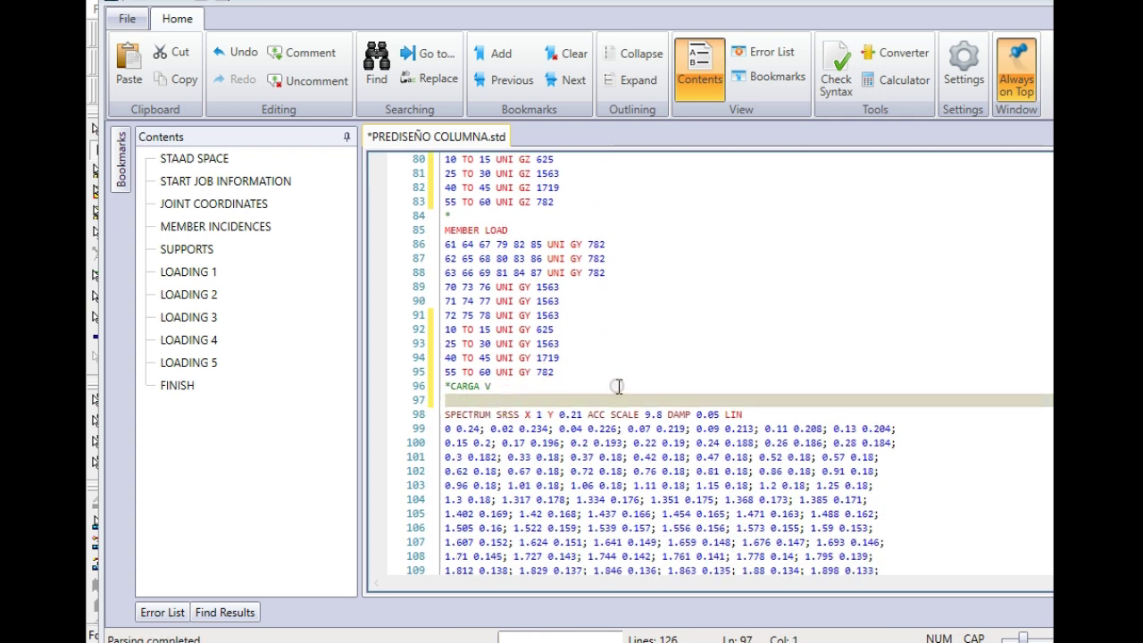
pyautogui.click(130, 59)
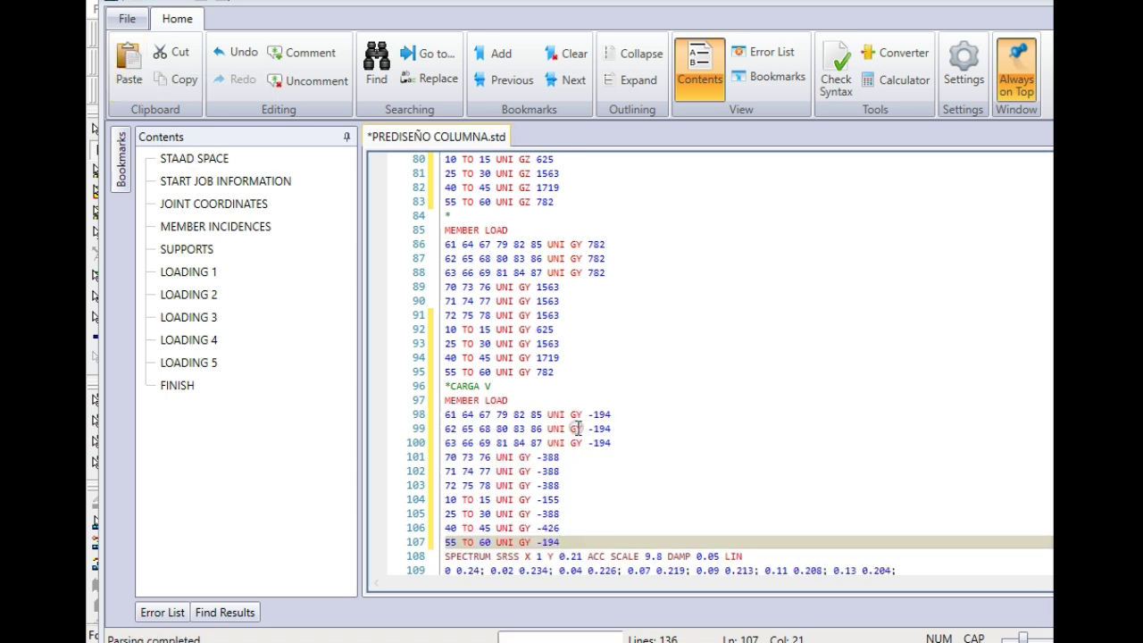
# - Make the 194 loads positive on the first three lines of the MEMBER LOAD block pasted under "*CARGA V"
pyautogui.click(596, 414)
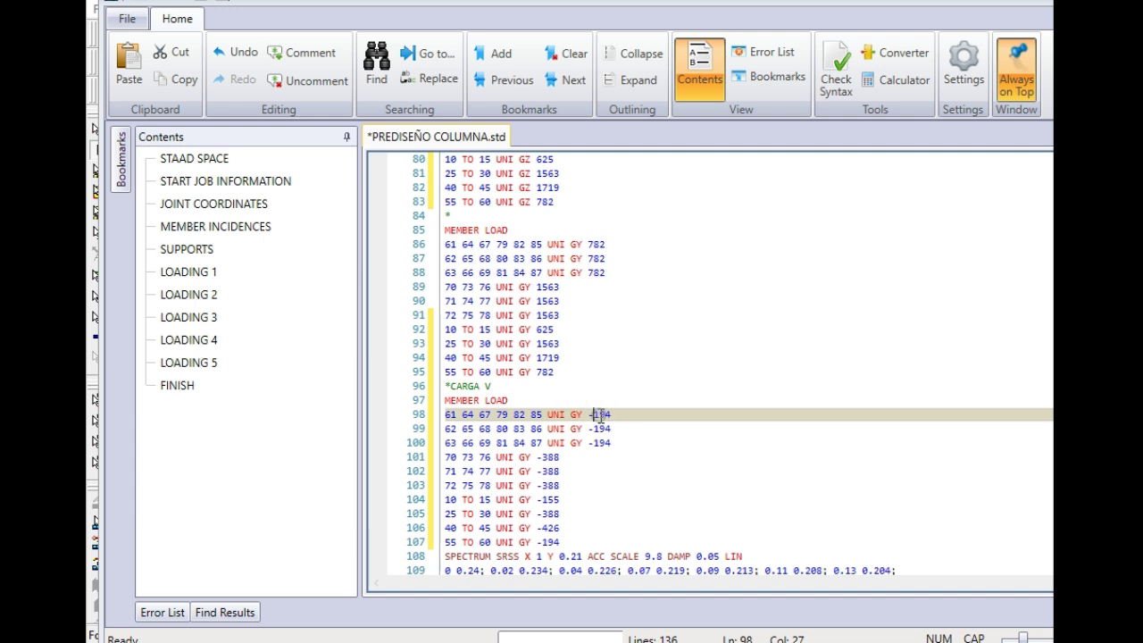
pyautogui.press('Return')
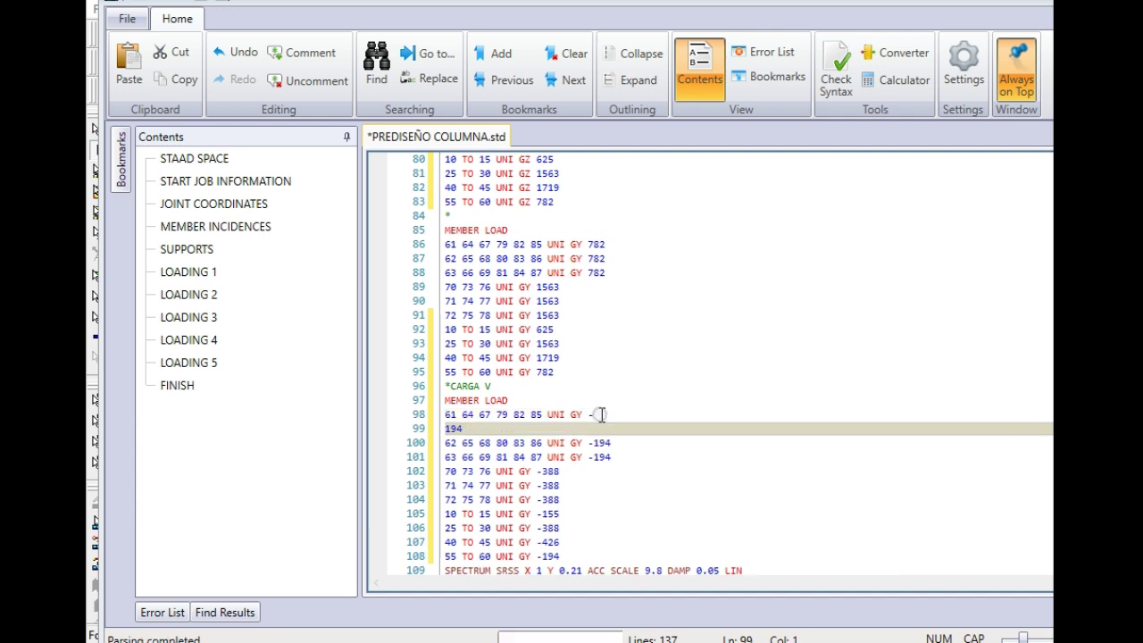
pyautogui.press('BackSpace')
pyautogui.press('BackSpace')
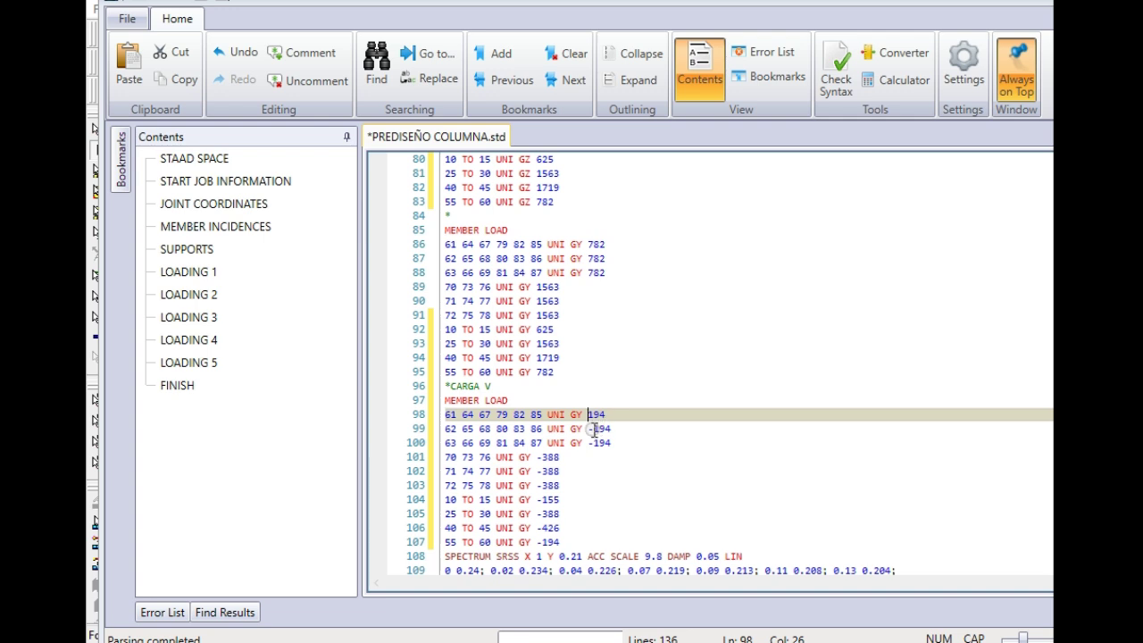
pyautogui.click(592, 431)
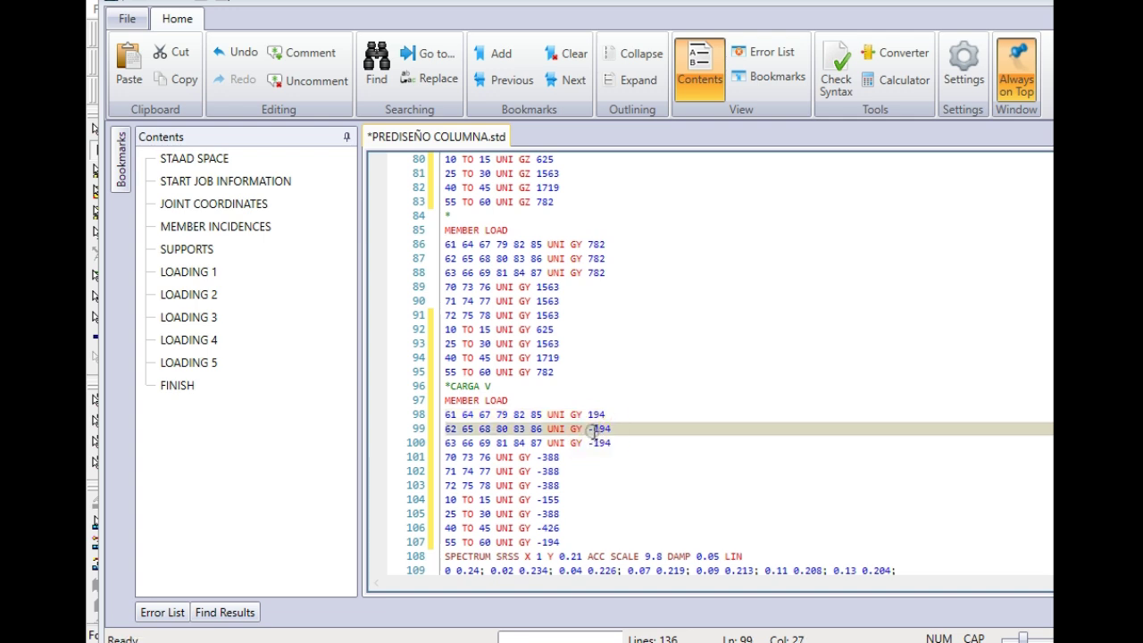
pyautogui.click(595, 444)
pyautogui.press('BackSpace')
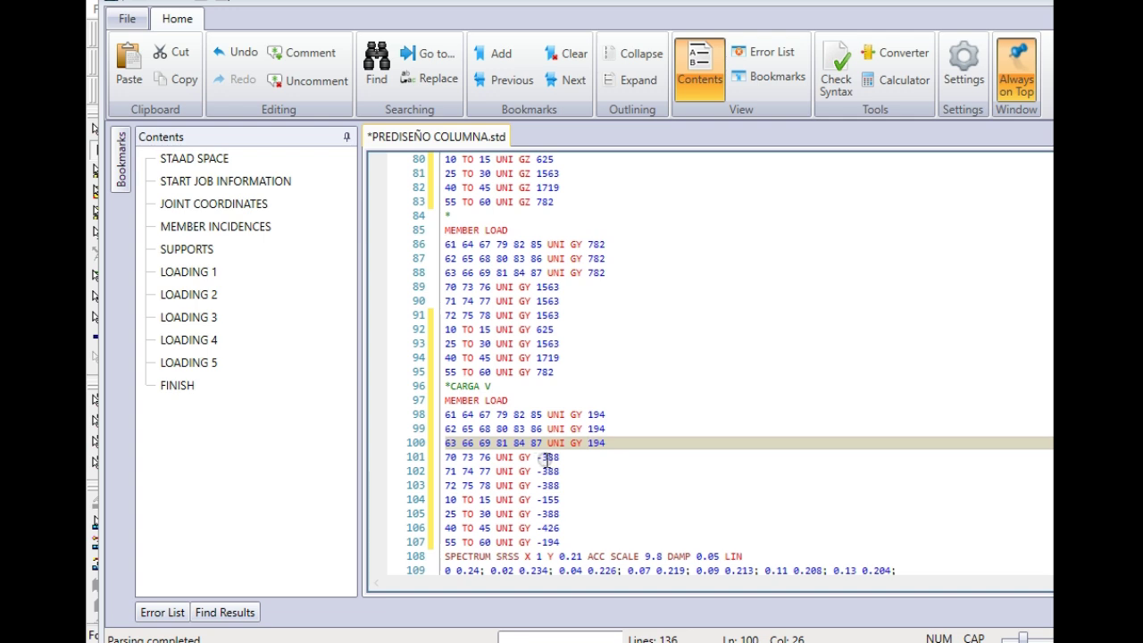
# - Make the 388 loads positive on the lines for members 70 73 76, 71 74 77 and 72 75 78 under "*CARGA V"
pyautogui.click(546, 457)
pyautogui.press('BackSpace')
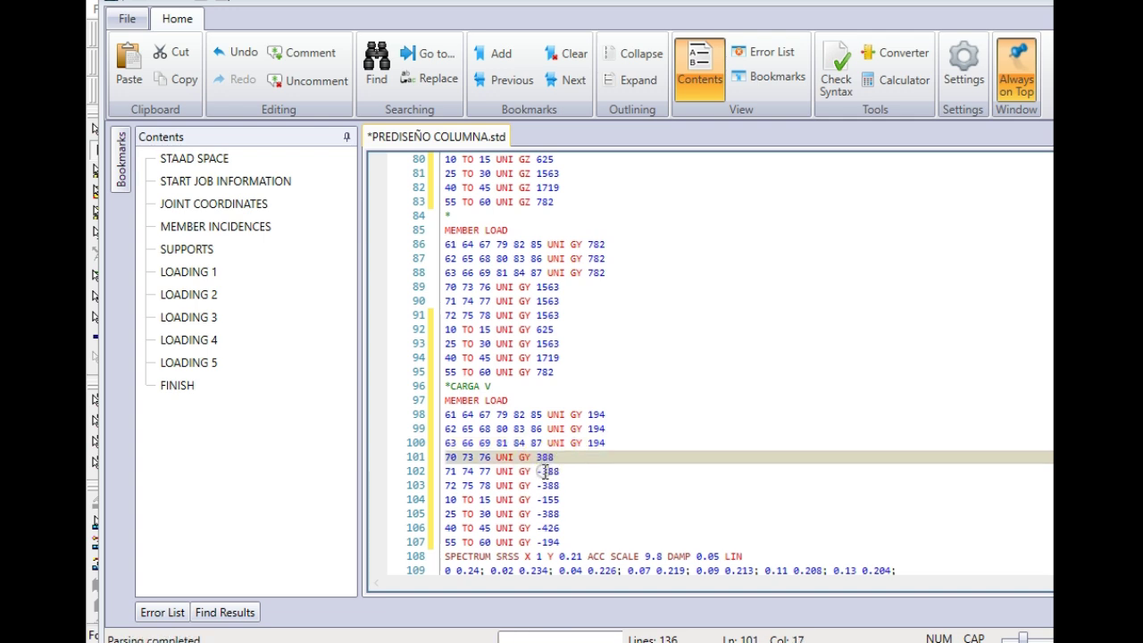
pyautogui.click(542, 470)
pyautogui.press('BackSpace')
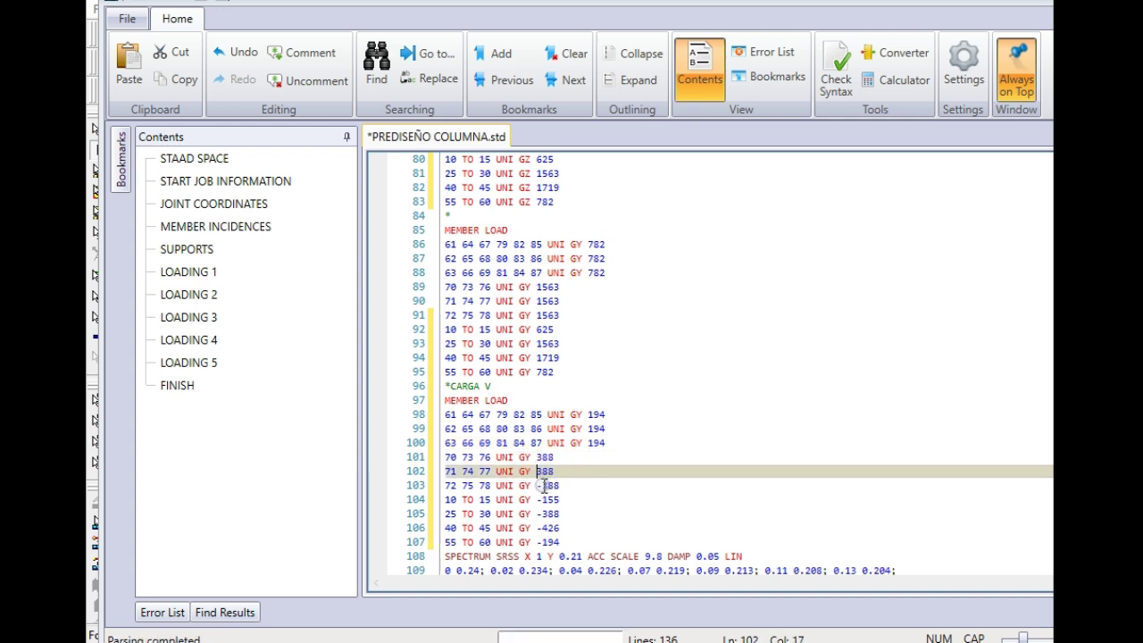
pyautogui.click(543, 485)
pyautogui.press('BackSpace')
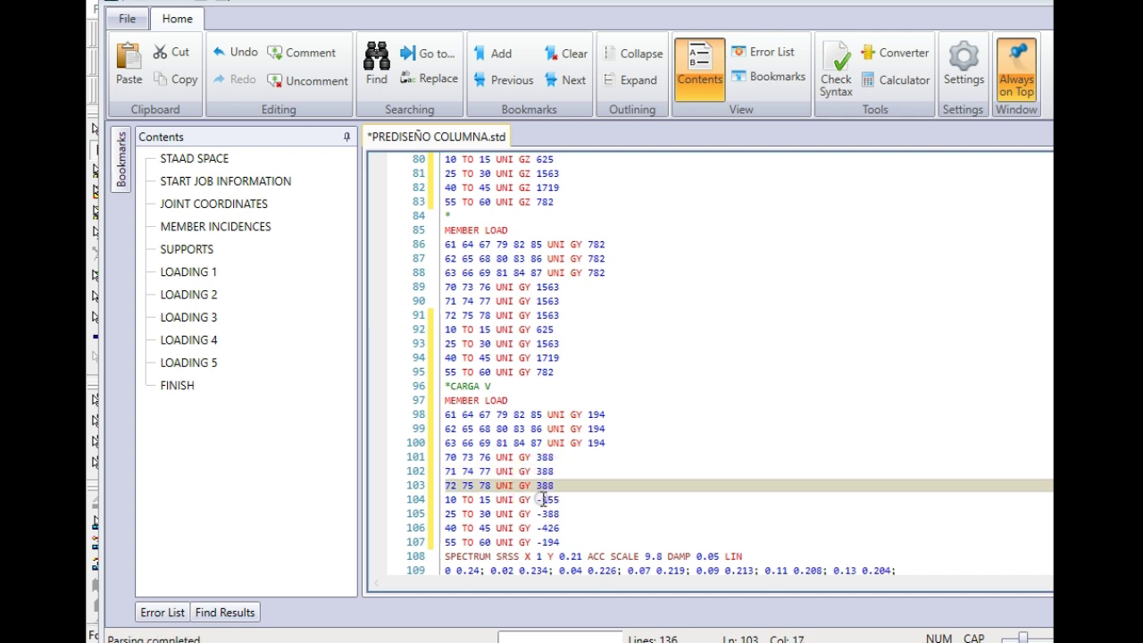
# - Make the loads positive on the last four lines under "*CARGA V", giving 155, 388, 426 and 194
pyautogui.click(543, 499)
pyautogui.press('BackSpace')
pyautogui.click(542, 513)
pyautogui.press('BackSpace')
pyautogui.click(544, 527)
pyautogui.press('BackSpace')
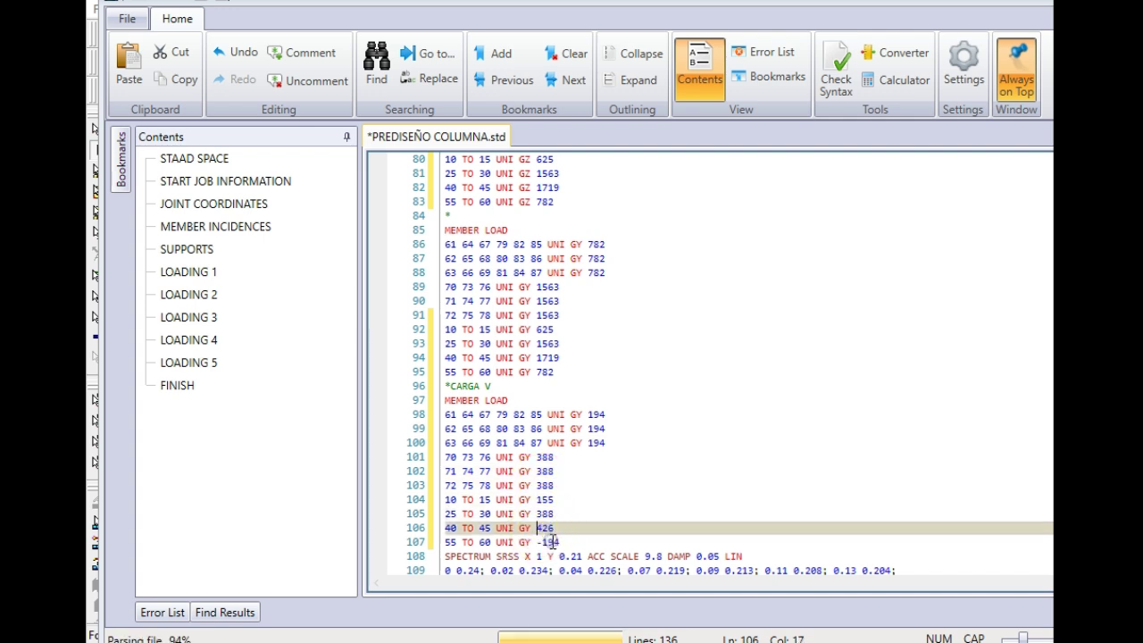
pyautogui.click(543, 542)
pyautogui.press('BackSpace')
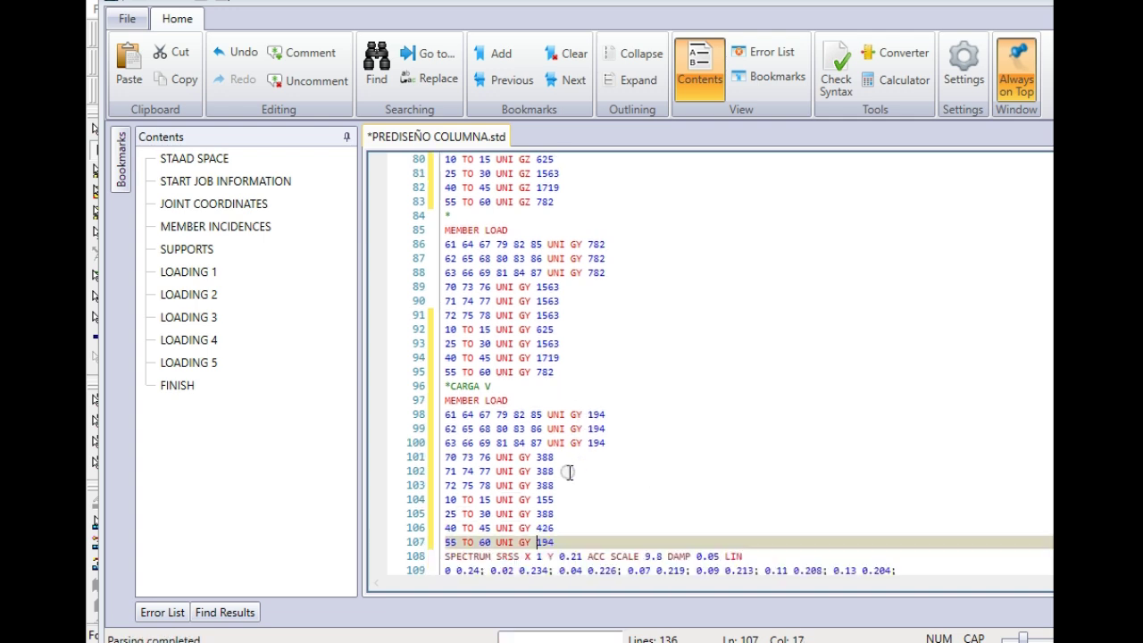
# - Copy the positive GY MEMBER LOAD block and paste it twice on new lines directly below the "*CARGA V" comment
pyautogui.moveTo(555, 542); pyautogui.dragTo(435, 400)
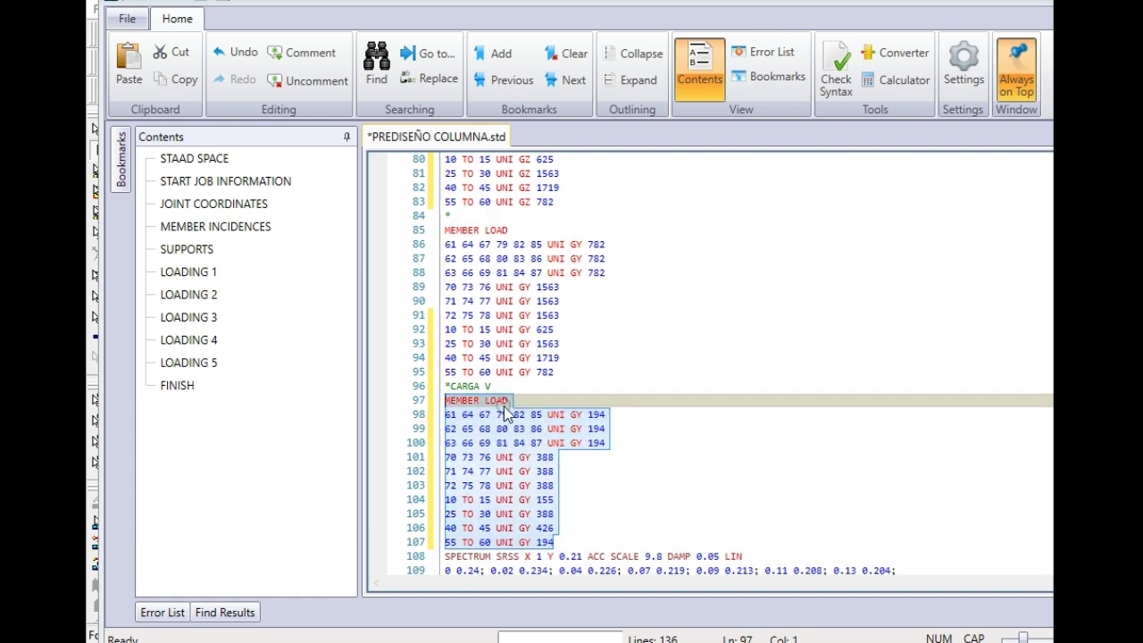
pyautogui.click(183, 79)
pyautogui.click(532, 386)
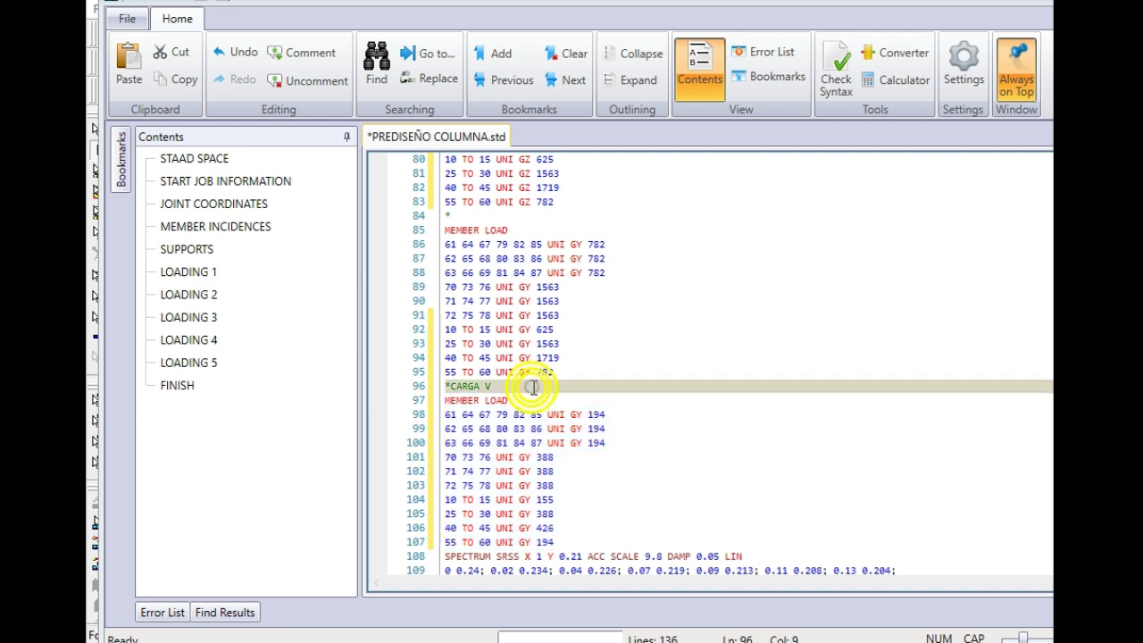
pyautogui.press('Return')
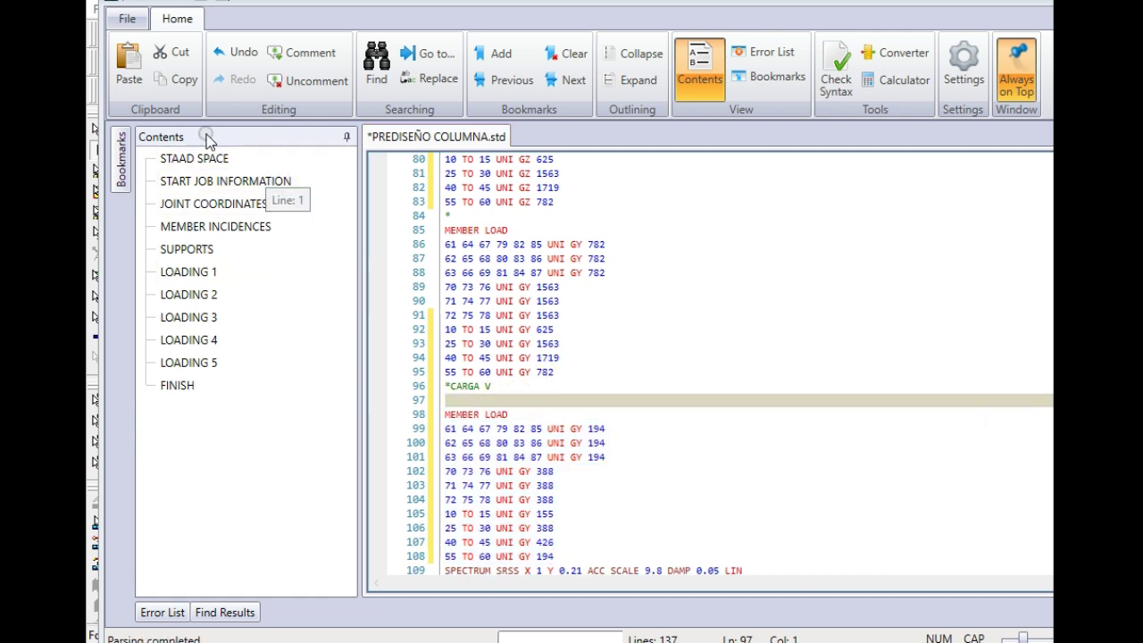
pyautogui.click(128, 64)
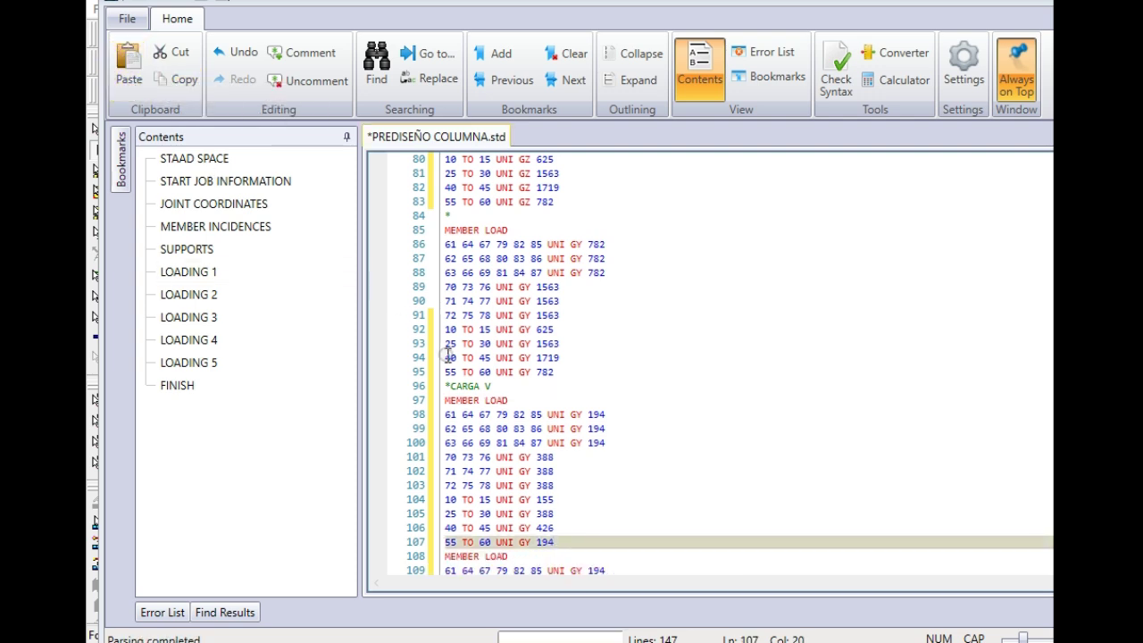
pyautogui.click(516, 387)
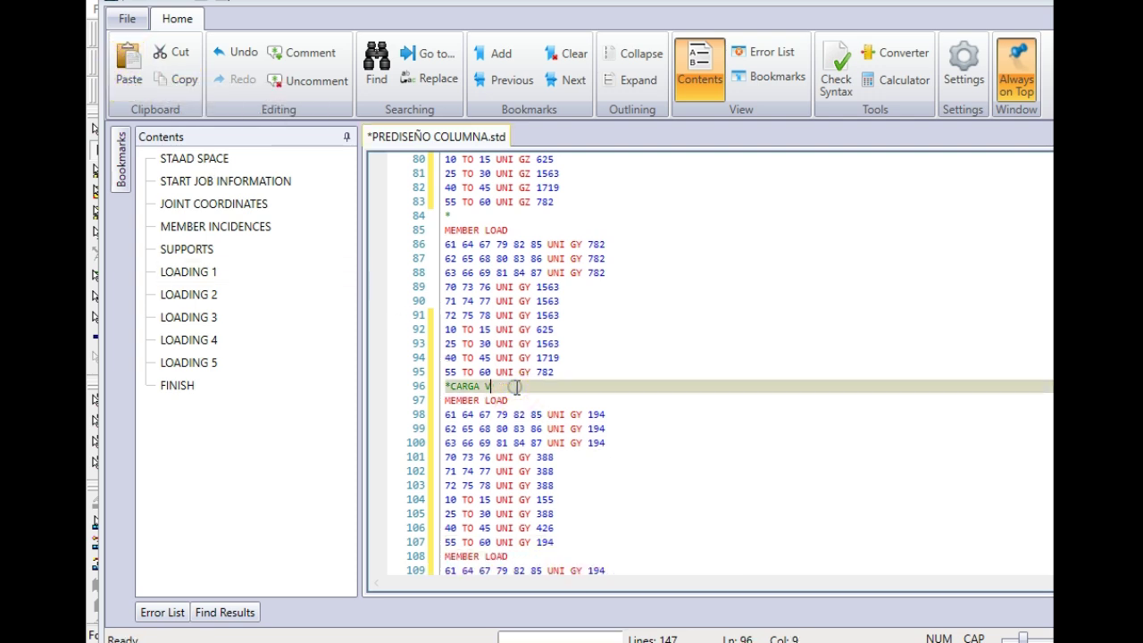
pyautogui.press('Return')
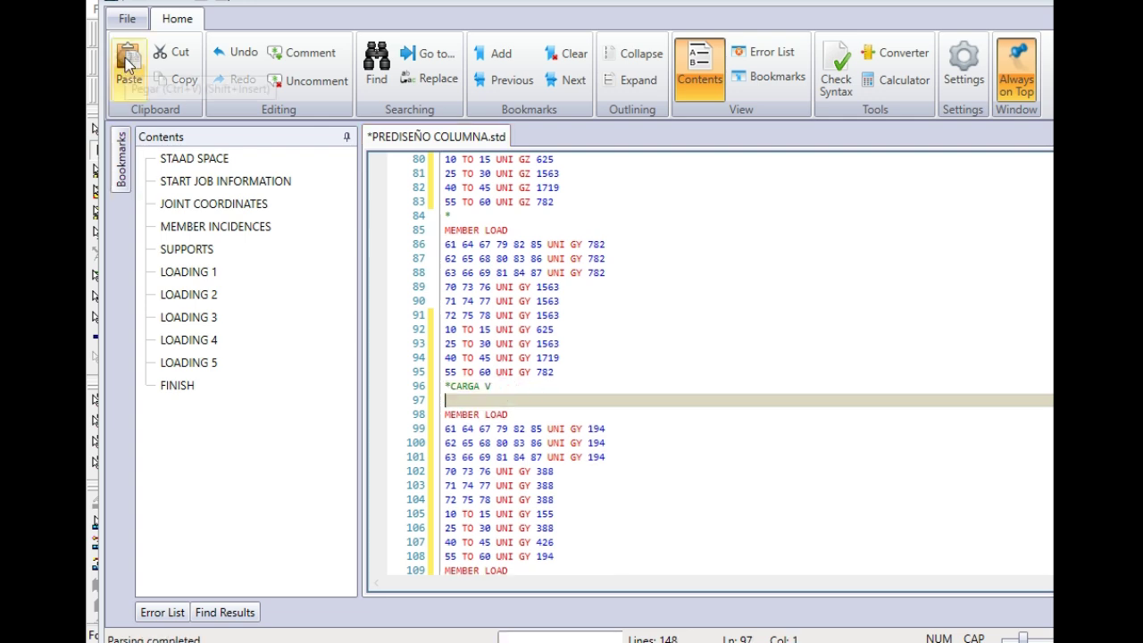
pyautogui.click(129, 65)
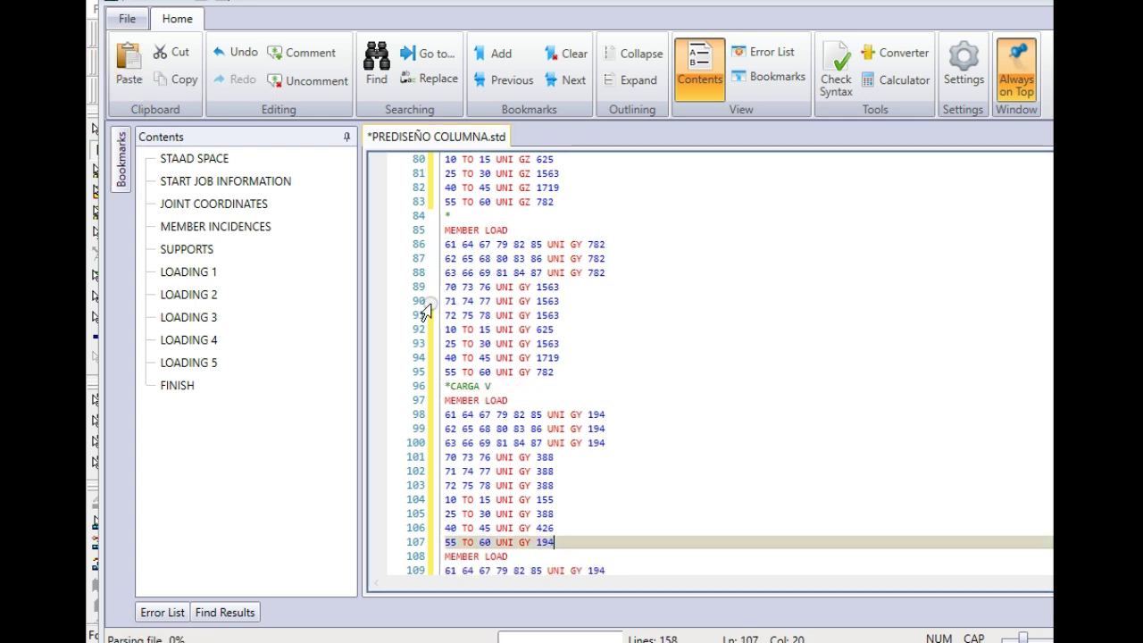
# - Change the load direction to GX on the three 194 lines at the start of the first block under "*CARGA V"
pyautogui.click(577, 414)
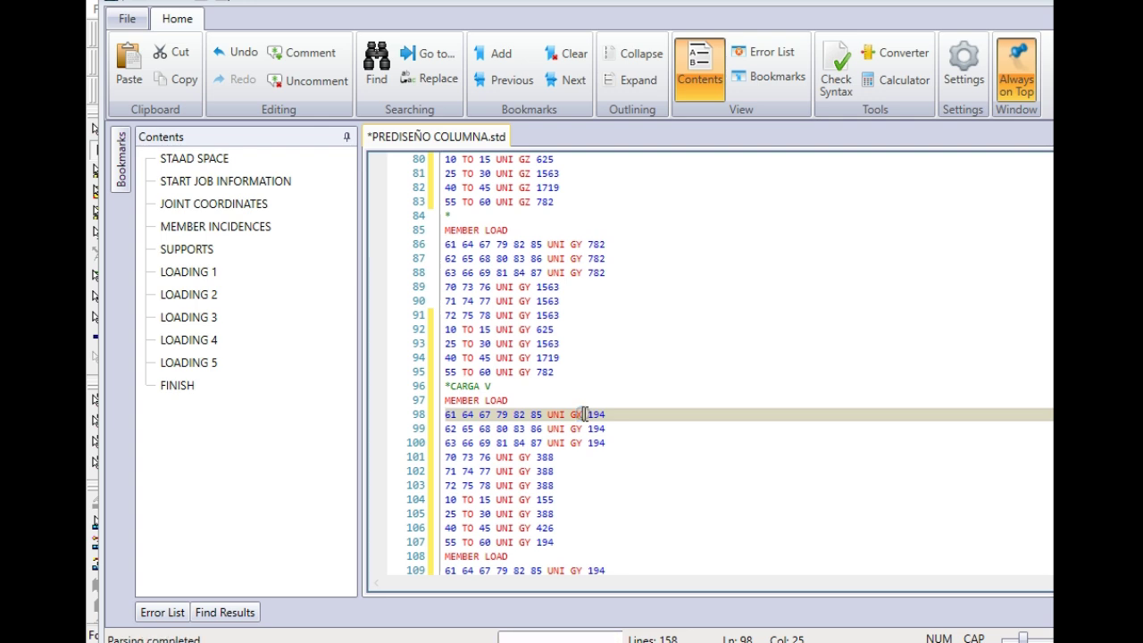
pyautogui.press('Down')
pyautogui.press('BackSpace')
pyautogui.write('X')
pyautogui.press('Down')
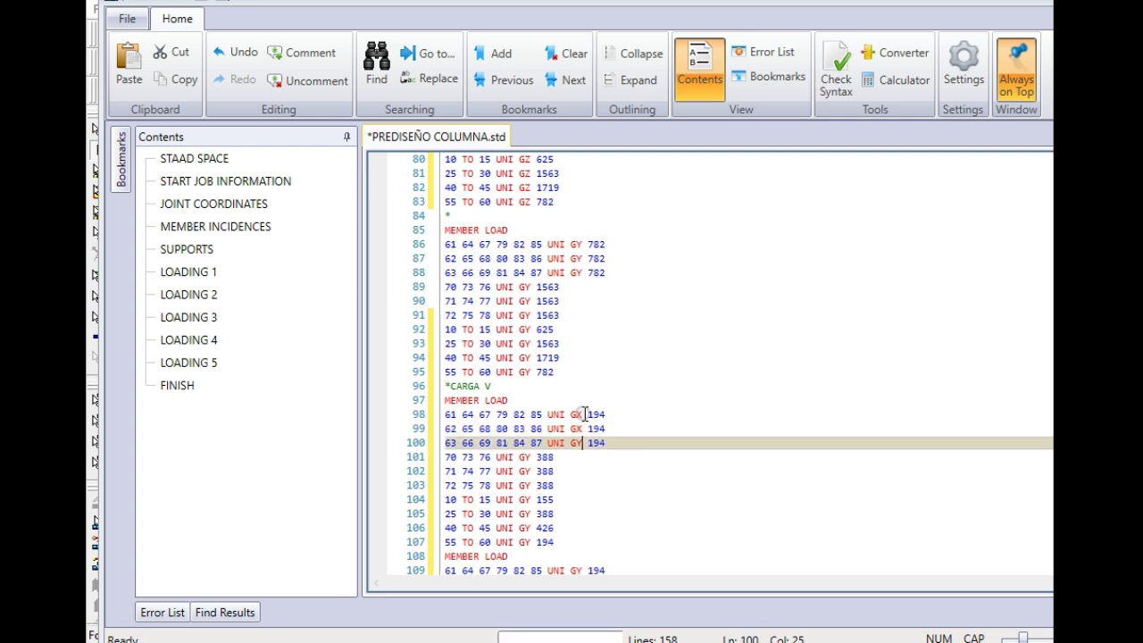
pyautogui.write('X')
# - Change the load direction to GX for members 70 73 76, 71 74 77 and 72 75 78 in the first "*CARGA V" block
pyautogui.click(530, 457)
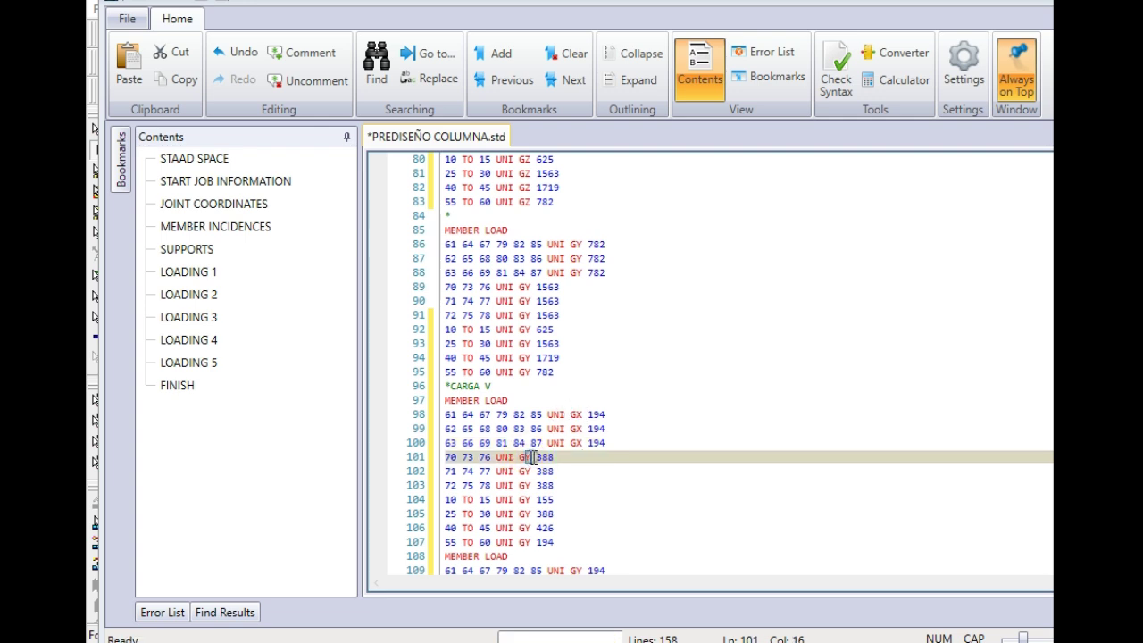
pyautogui.click(528, 471)
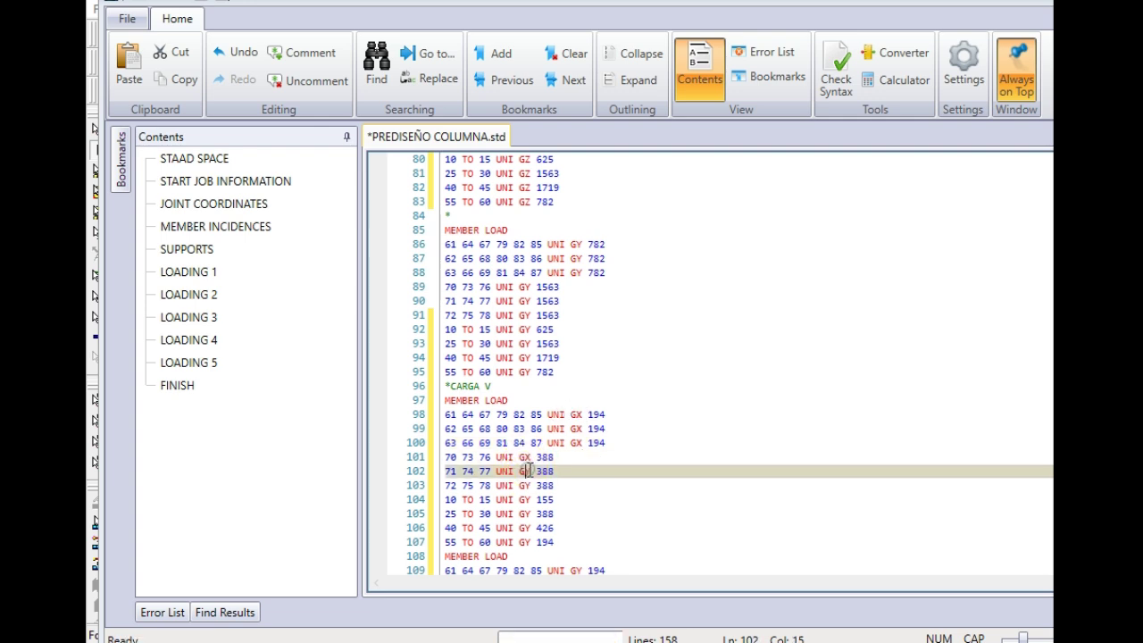
pyautogui.press('BackSpace')
pyautogui.write('X')
pyautogui.click(522, 486)
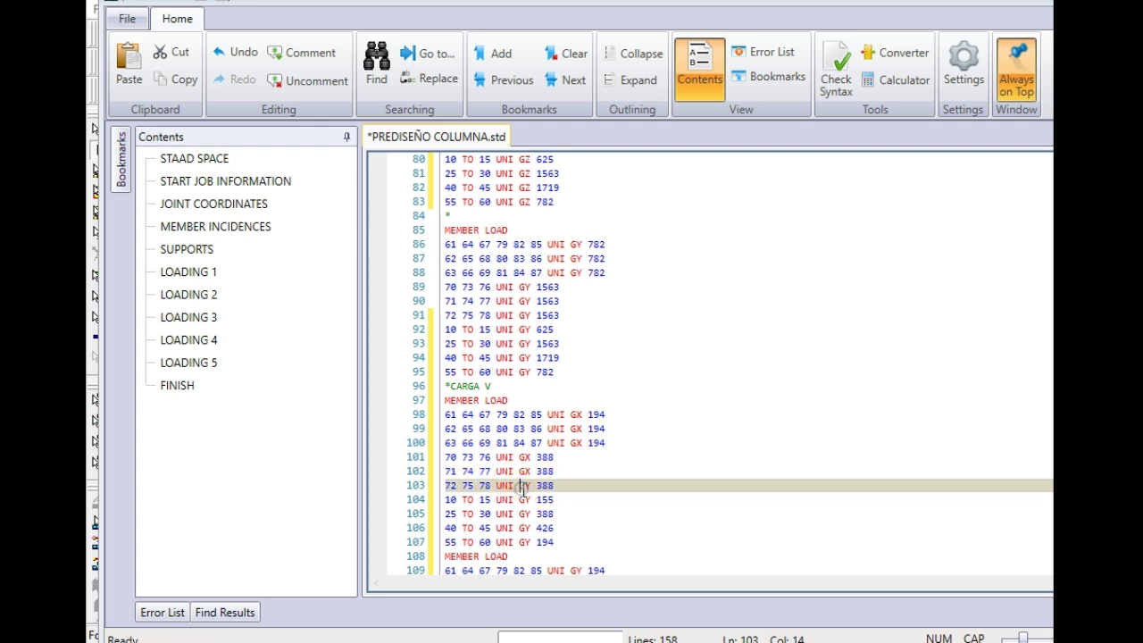
pyautogui.moveTo(522, 488); pyautogui.dragTo(536, 490)
pyautogui.doubleClick(529, 489)
pyautogui.click(525, 489)
pyautogui.click(541, 486)
pyautogui.moveTo(533, 489); pyautogui.dragTo(520, 487)
pyautogui.write('GX')
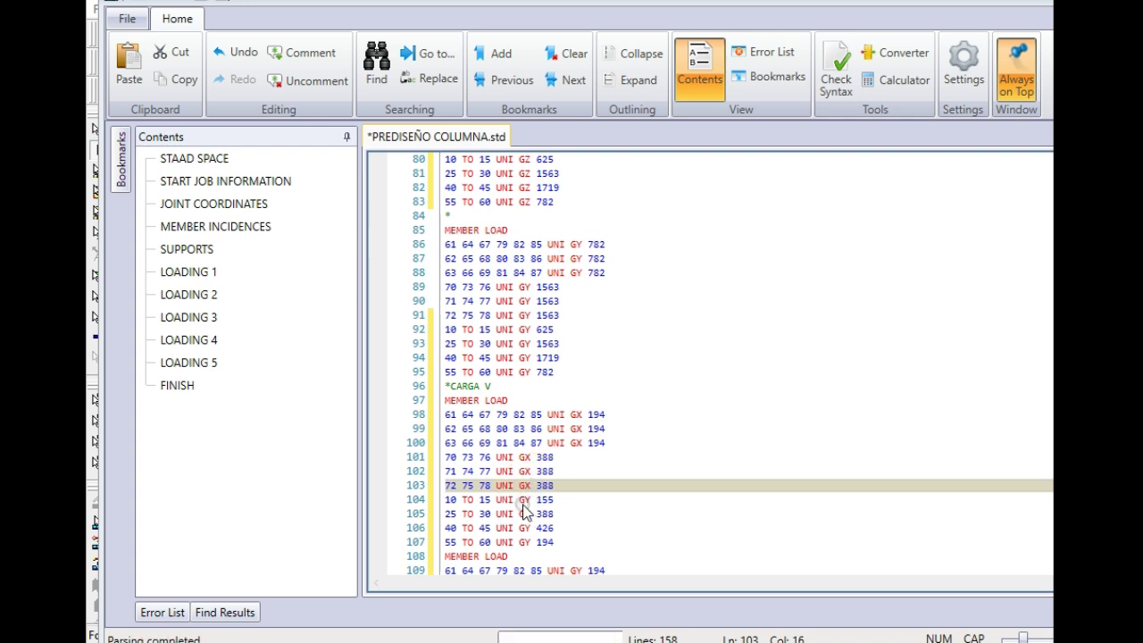
# - Change the load direction to GX on the last four lines, members 10 TO 15 through 55 TO 60, of the first "*CARGA V" block
pyautogui.click(523, 499)
pyautogui.click(531, 499)
pyautogui.press('BackSpace')
pyautogui.write('X')
pyautogui.click(530, 514)
pyautogui.press('BackSpace')
pyautogui.write('X')
pyautogui.click(530, 528)
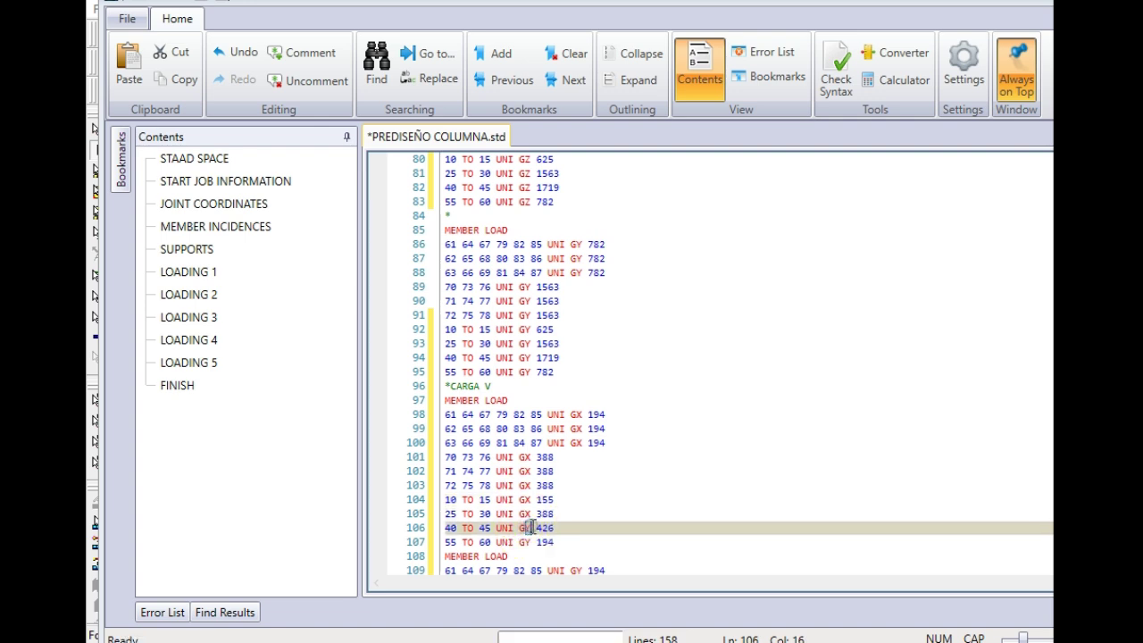
pyautogui.press('BackSpace')
pyautogui.write('X')
pyautogui.click(530, 542)
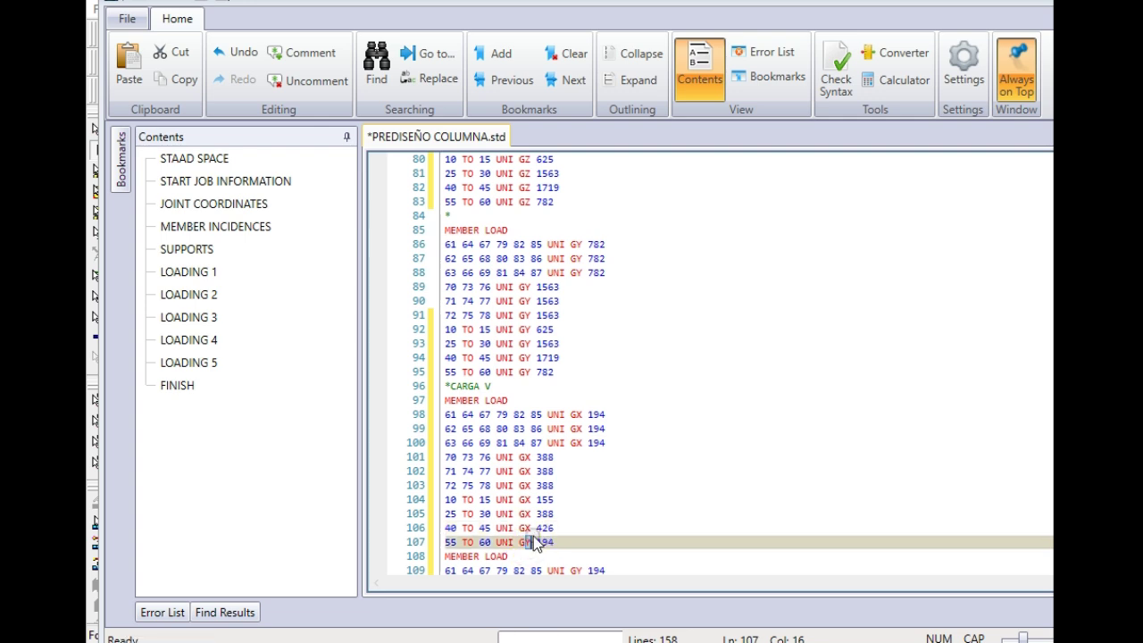
pyautogui.write('X')
# - Change the load direction to GZ on the three 194 lines at the start of the second block under "*CARGA V"
pyautogui.scroll(-6, 563, 533)
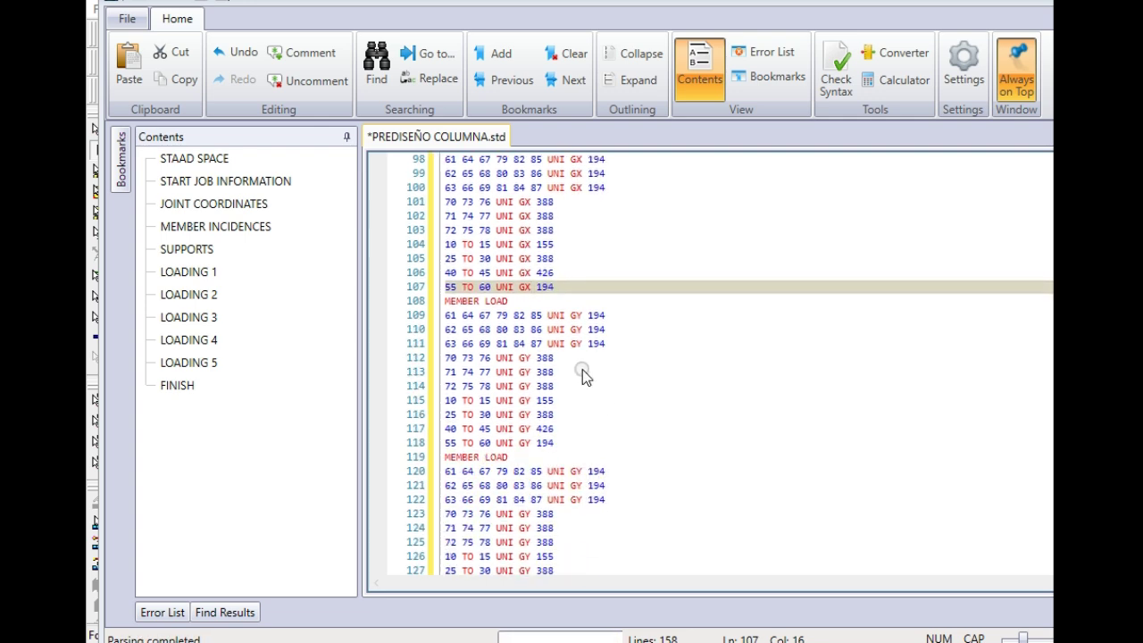
pyautogui.click(580, 315)
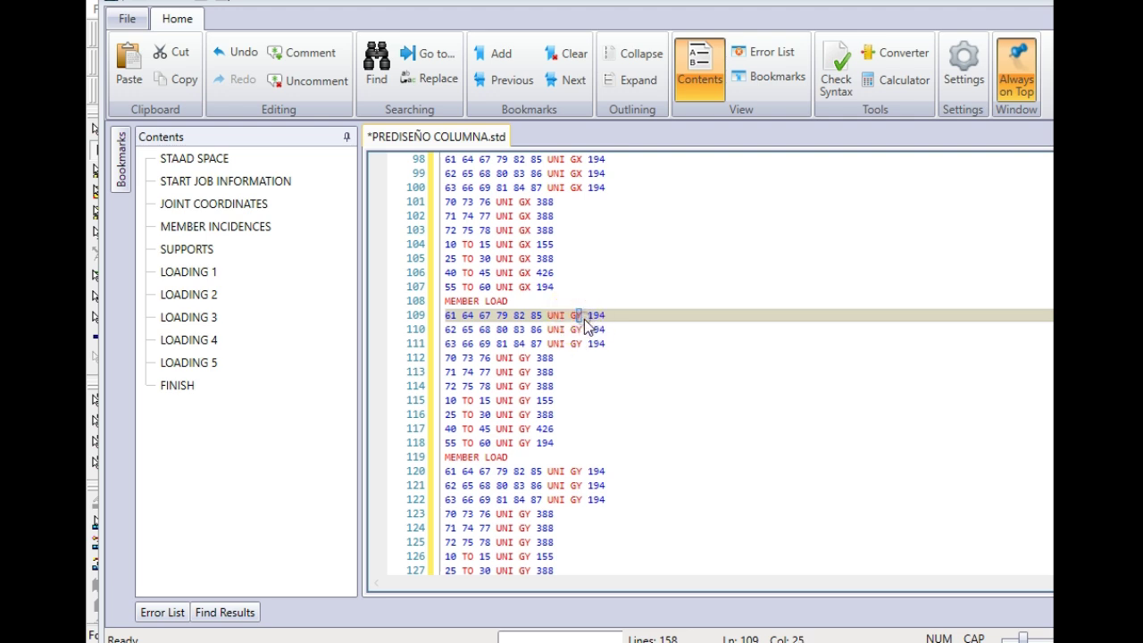
pyautogui.click(581, 329)
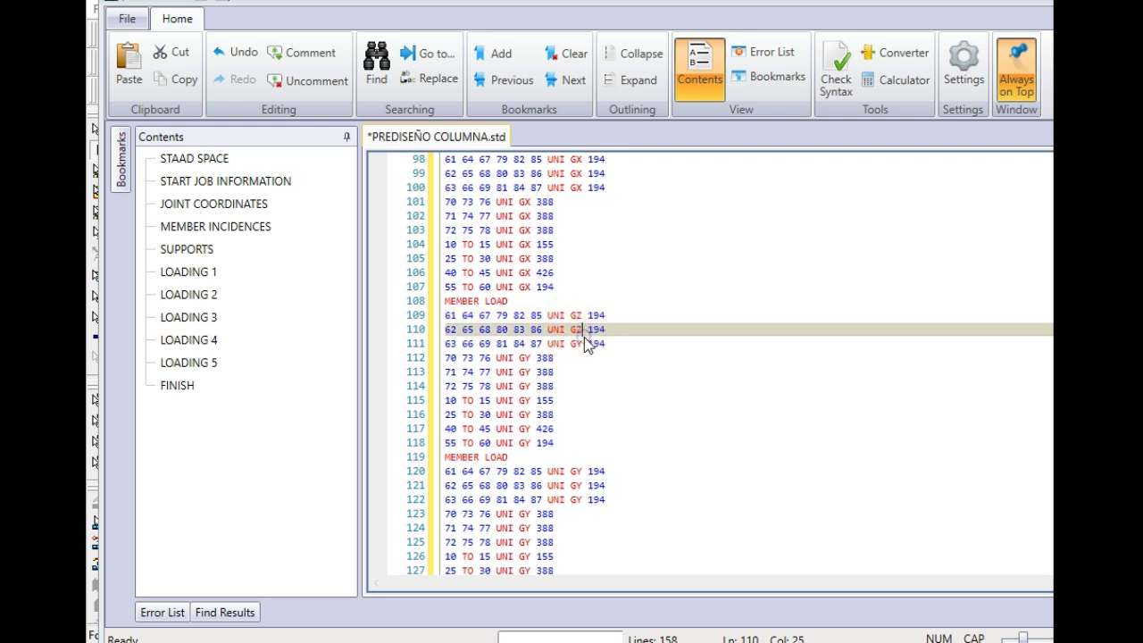
pyautogui.click(581, 342)
pyautogui.press('BackSpace')
pyautogui.write('Z')
# - Change the load direction to GZ for members 70 73 76, 71 74 77 and 72 75 78 in the second "*CARGA V" block
pyautogui.click(526, 357)
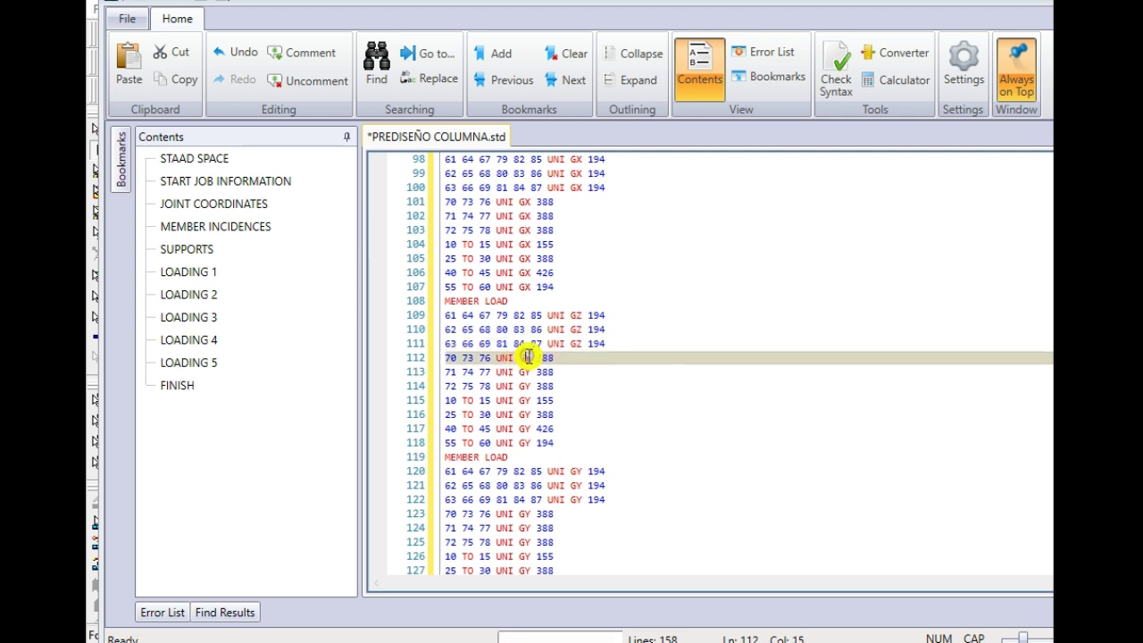
pyautogui.press('BackSpace')
pyautogui.write('Z')
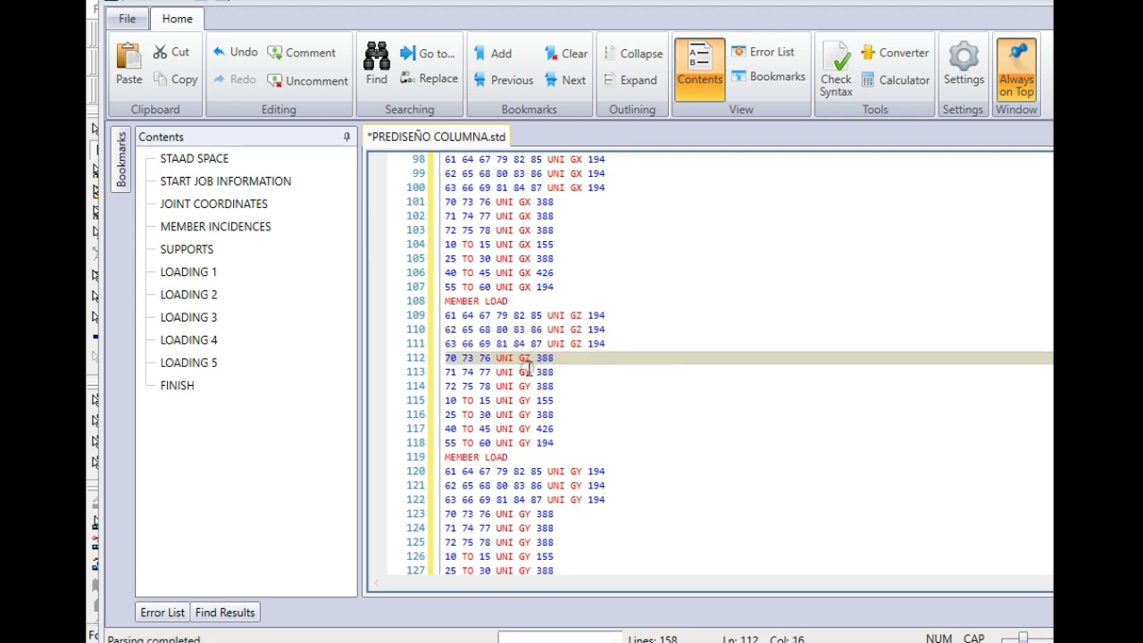
pyautogui.click(526, 370)
pyautogui.write('Z')
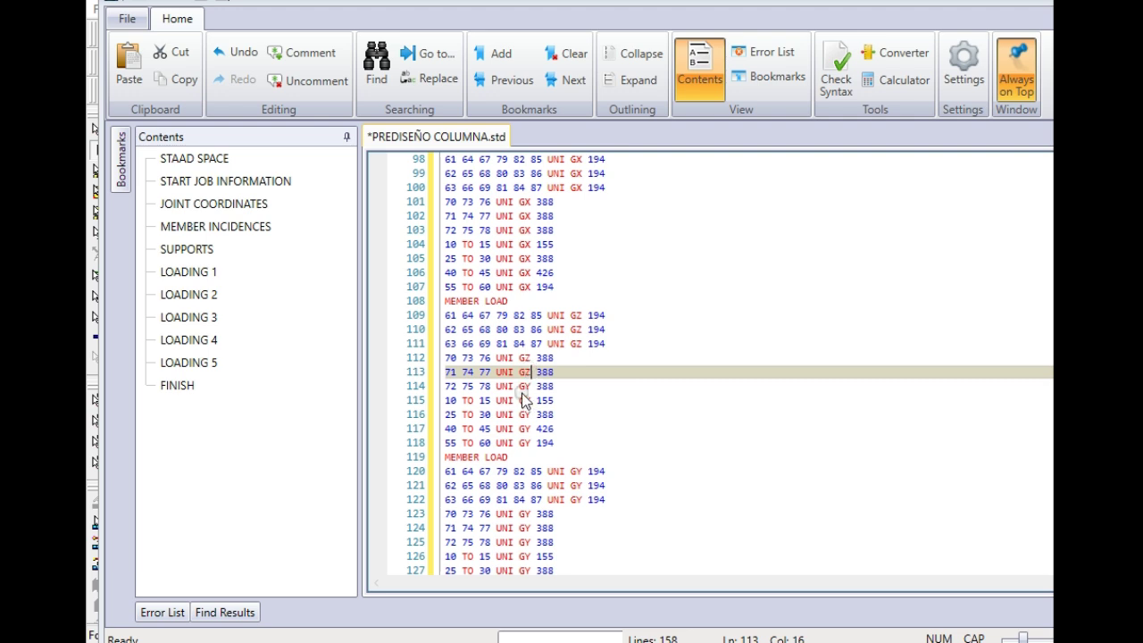
pyautogui.click(523, 385)
pyautogui.press('BackSpace')
pyautogui.write('Z')
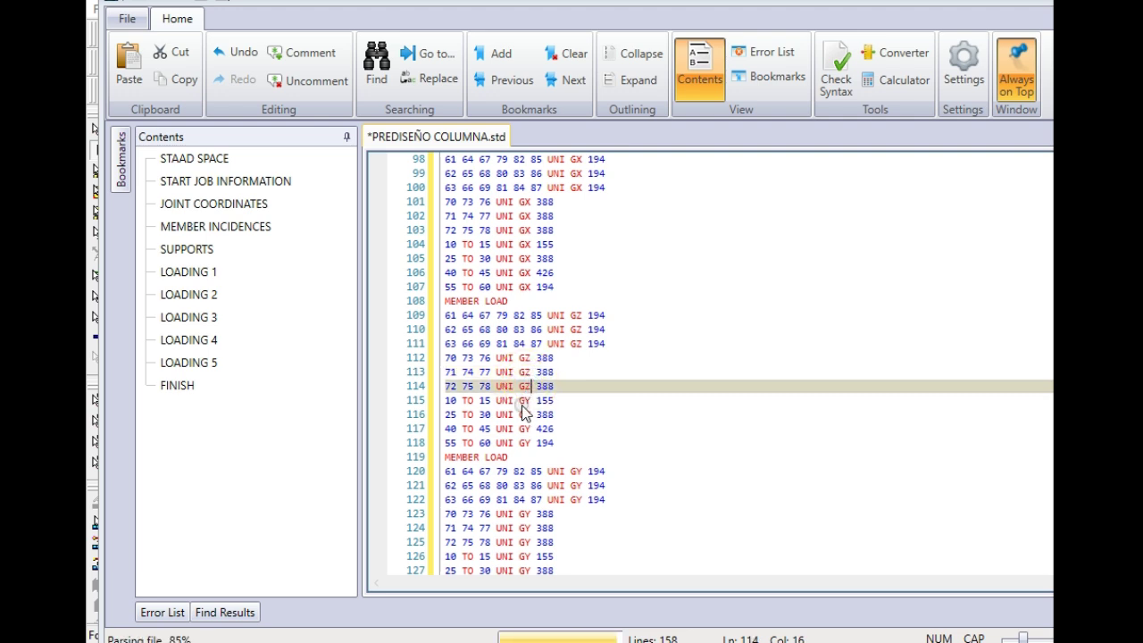
# - Change the load direction to GZ for members 10 TO 15, 25 TO 30 and 40 TO 45 in the second "*CARGA V" block
pyautogui.click(516, 400)
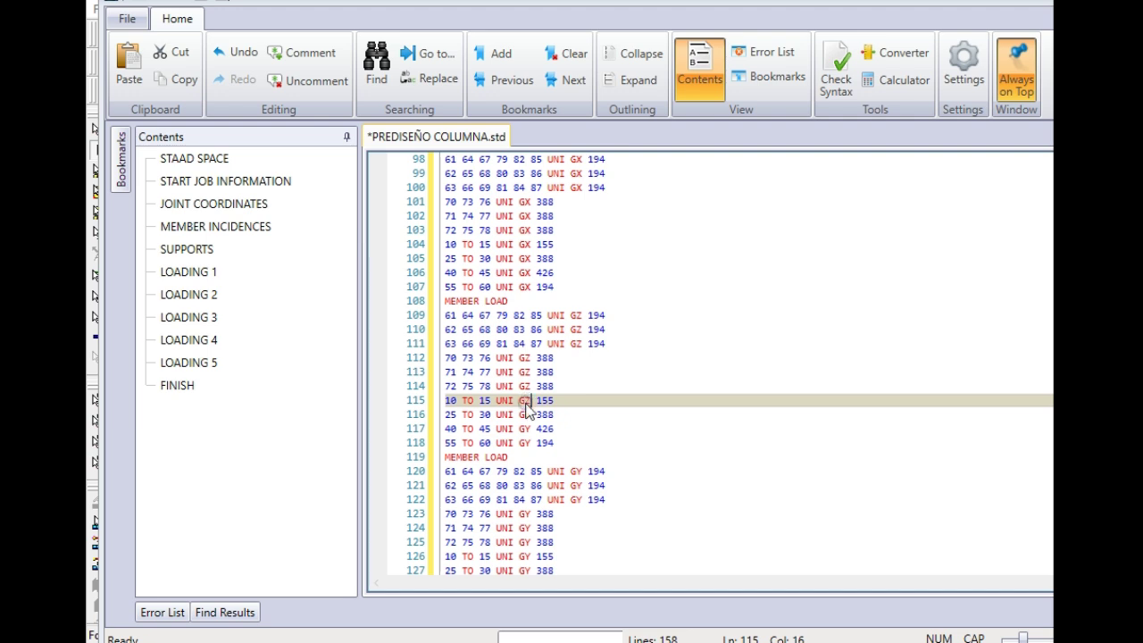
pyautogui.click(528, 414)
pyautogui.press('BackSpace')
pyautogui.write('Z')
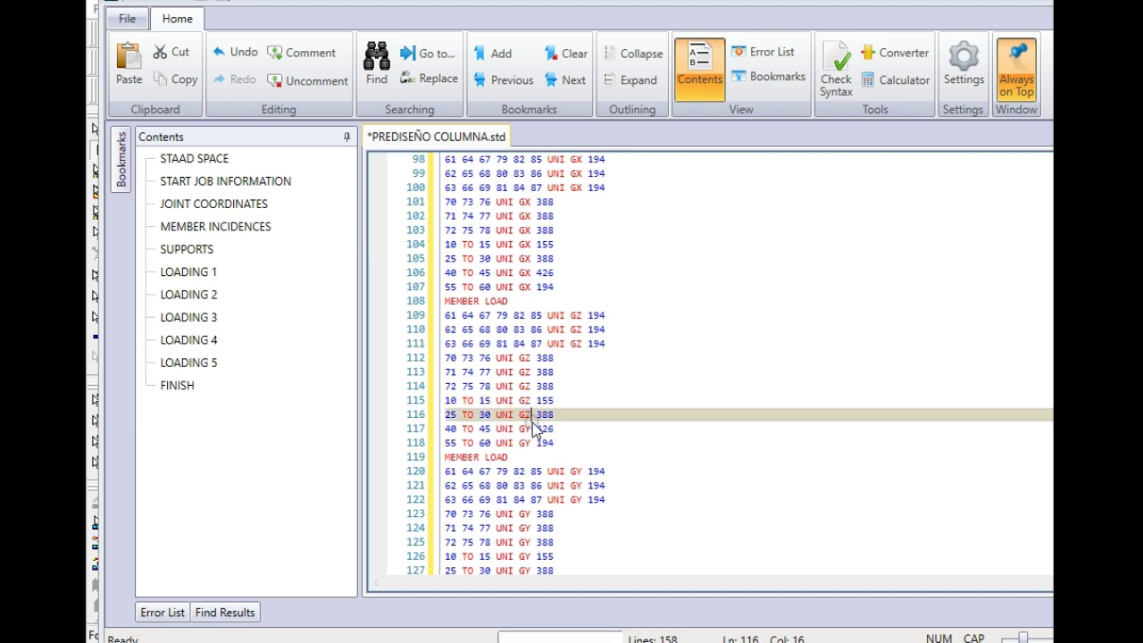
pyautogui.click(527, 428)
pyautogui.press('BackSpace')
pyautogui.write('Z')
pyautogui.click(527, 442)
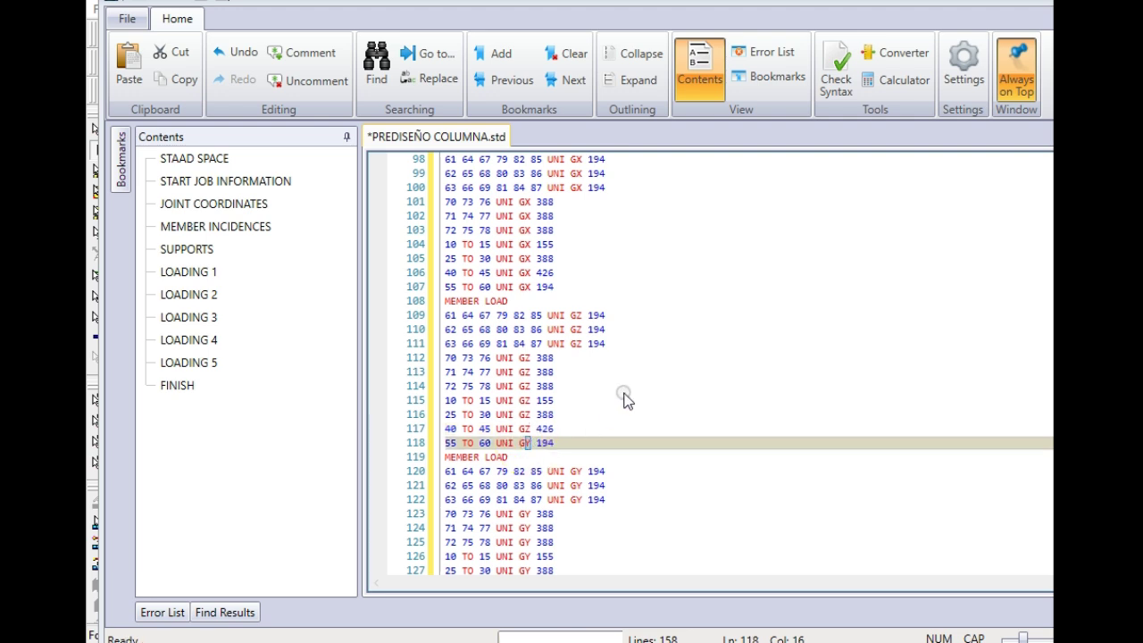
# - Review the SX load blocks, return to the structural model and open the rectangular section definition in the member properties
pyautogui.scroll(-1, 535, 428)
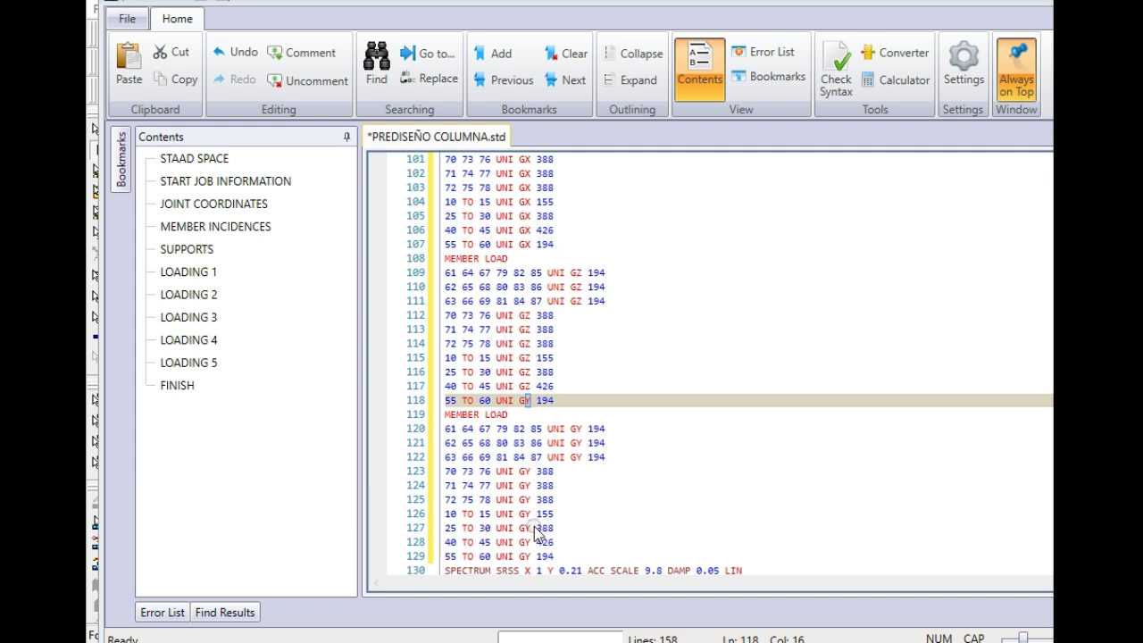
pyautogui.scroll(4, 727, 374)
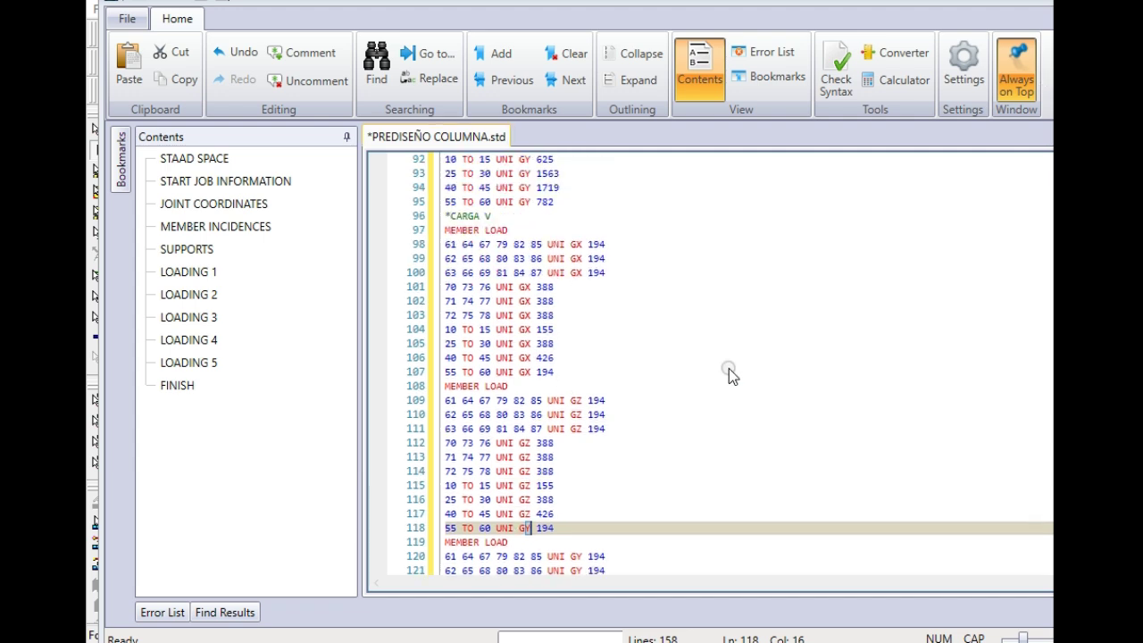
pyautogui.scroll(9, 496, 266)
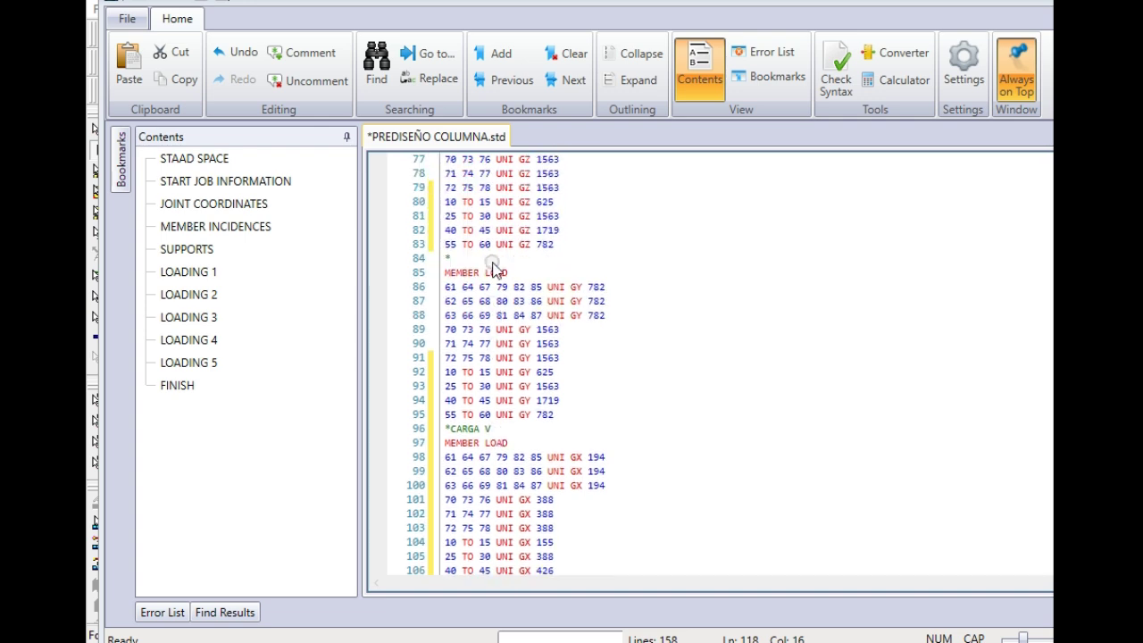
pyautogui.scroll(5, 487, 241)
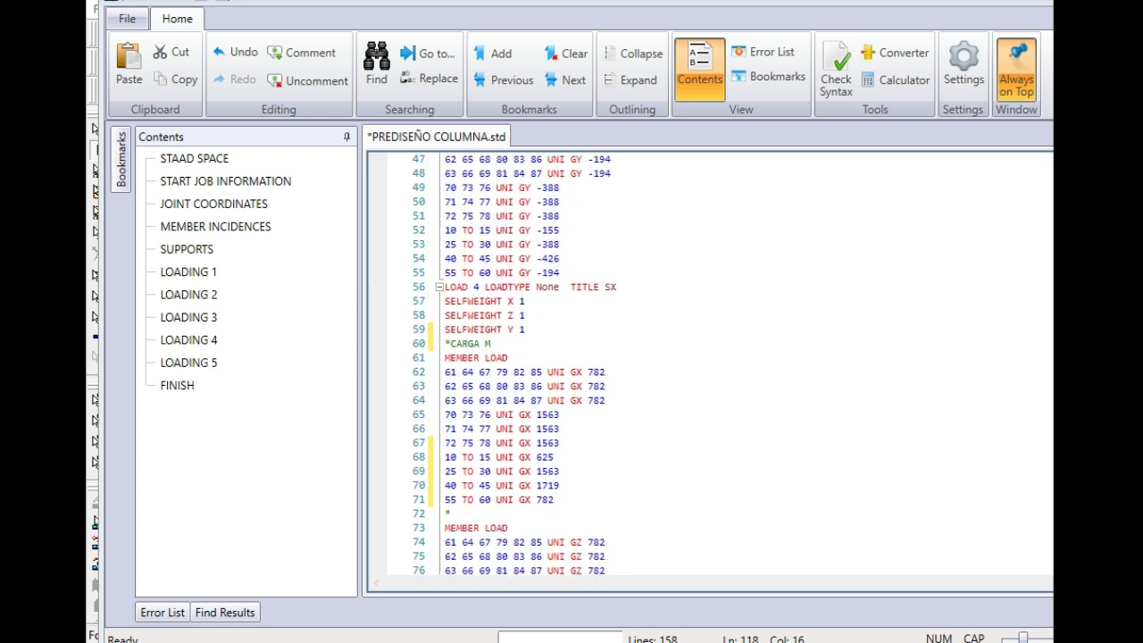
pyautogui.click(665, 396)
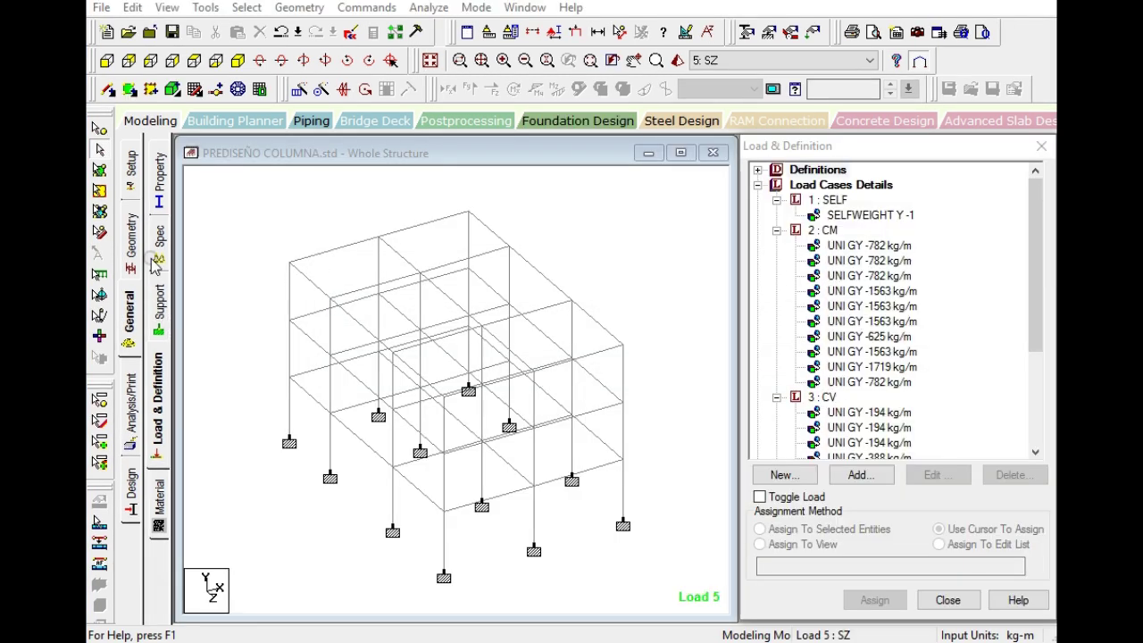
pyautogui.click(127, 308)
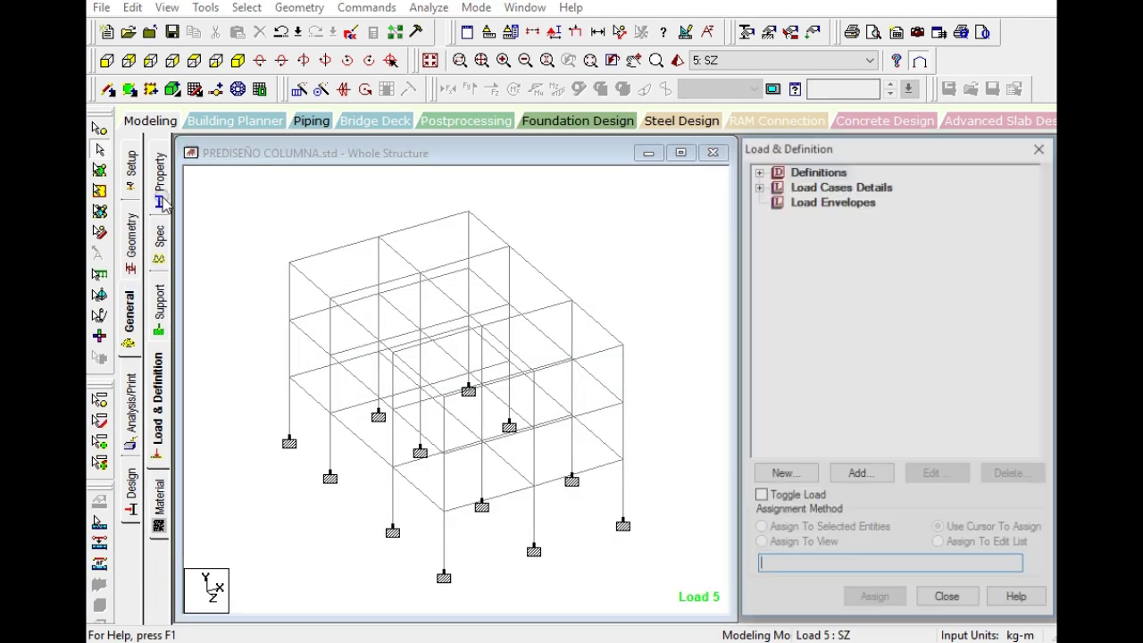
pyautogui.click(159, 192)
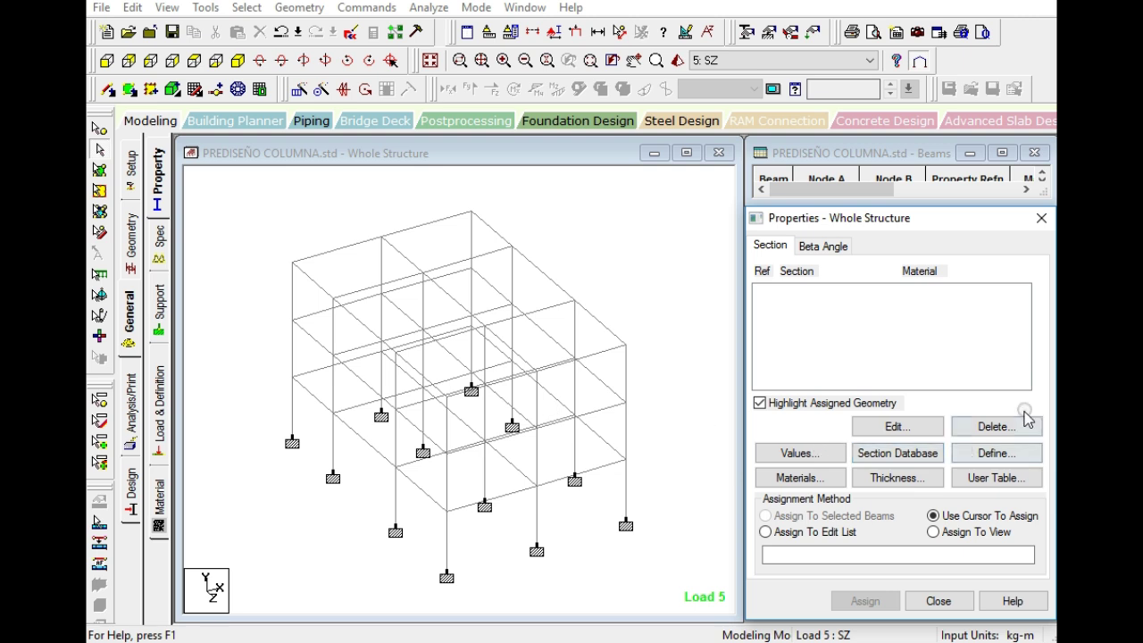
pyautogui.click(989, 455)
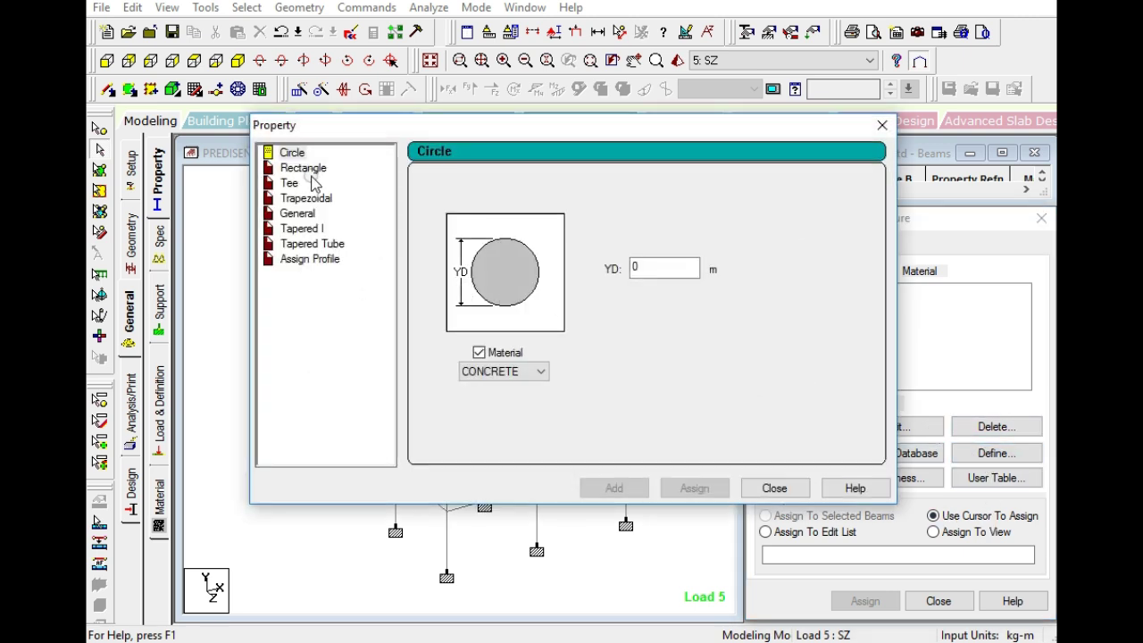
pyautogui.click(312, 170)
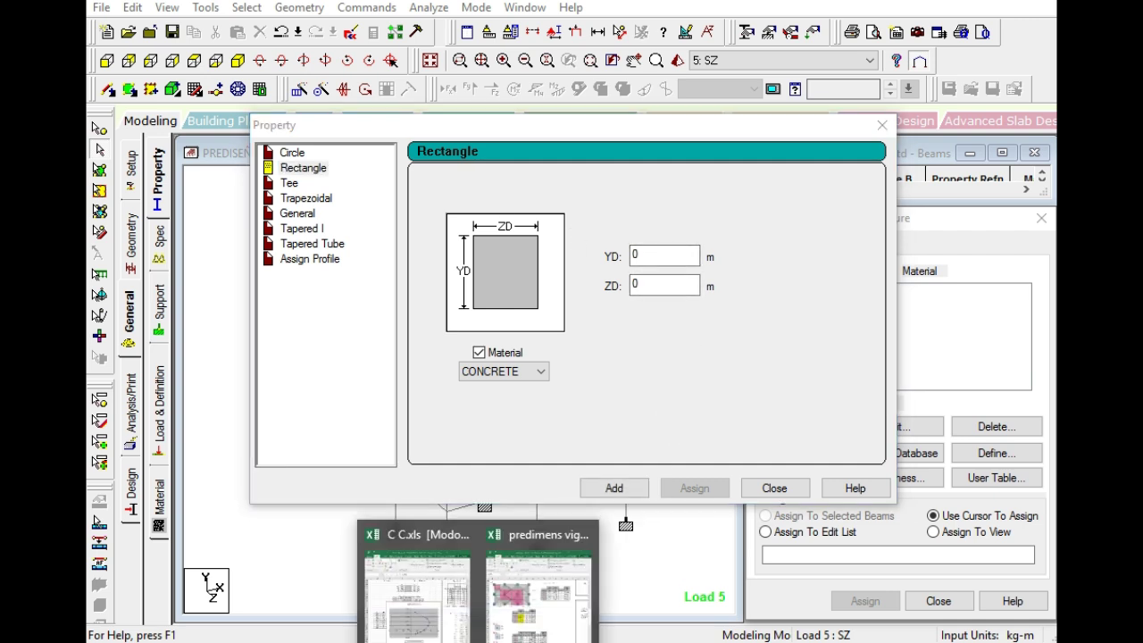
# - Check the column sizes in the Excel pre-dimensioning workbook and add a 0.40 x 0.40 m rectangular concrete section in STAAD.Pro
pyautogui.click(549, 571)
pyautogui.scroll(-2, 220, 475)
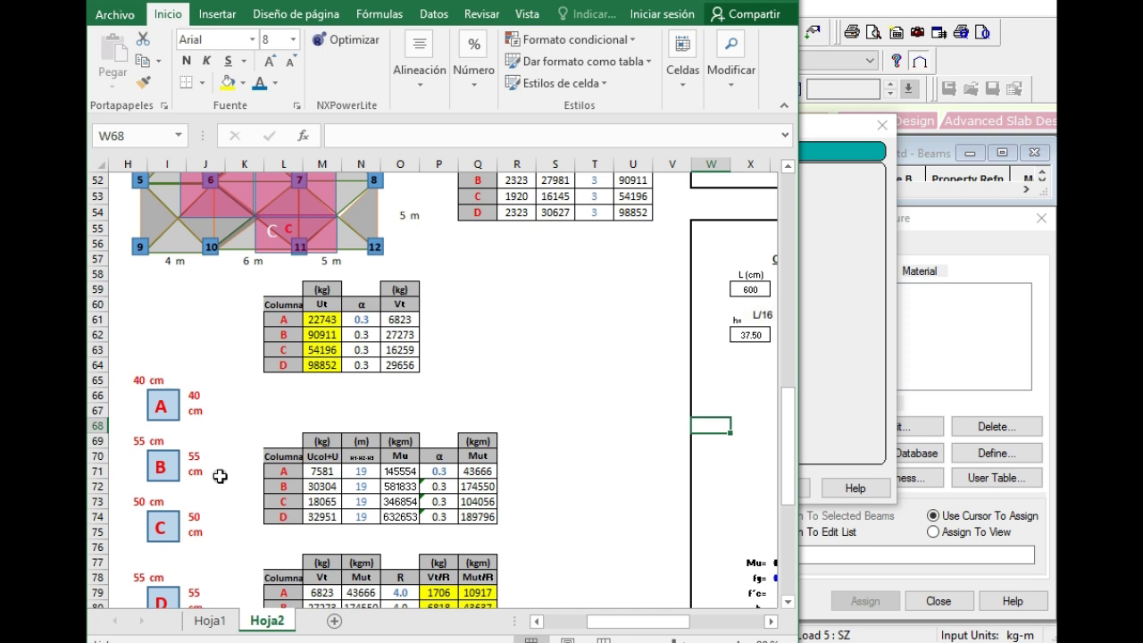
pyautogui.scroll(-1, 185, 416)
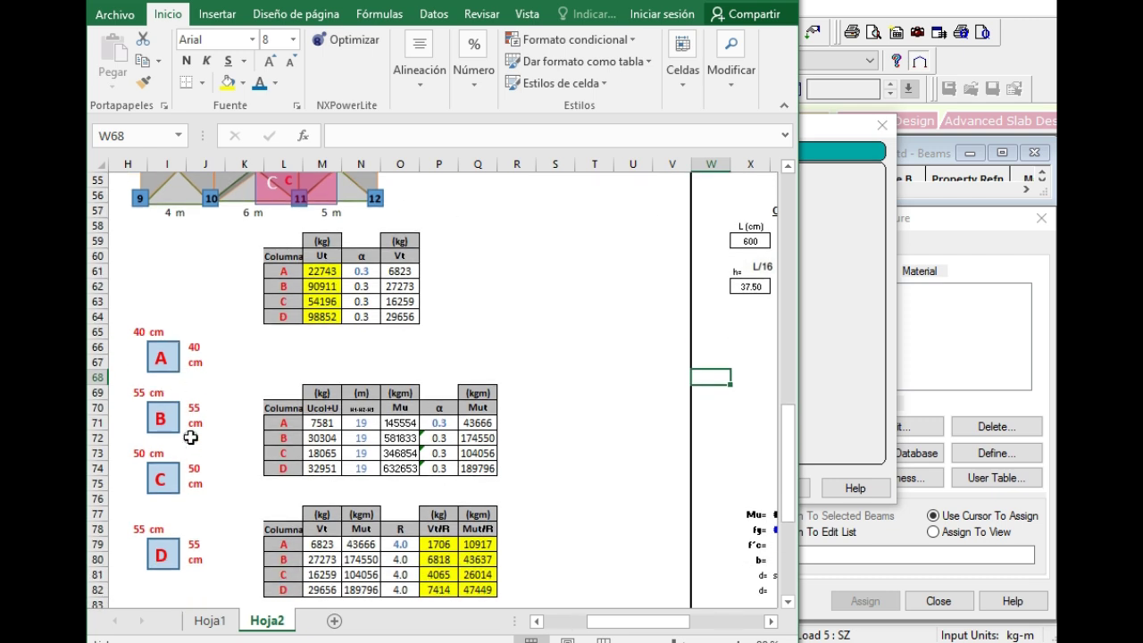
pyautogui.click(859, 393)
pyautogui.click(668, 258)
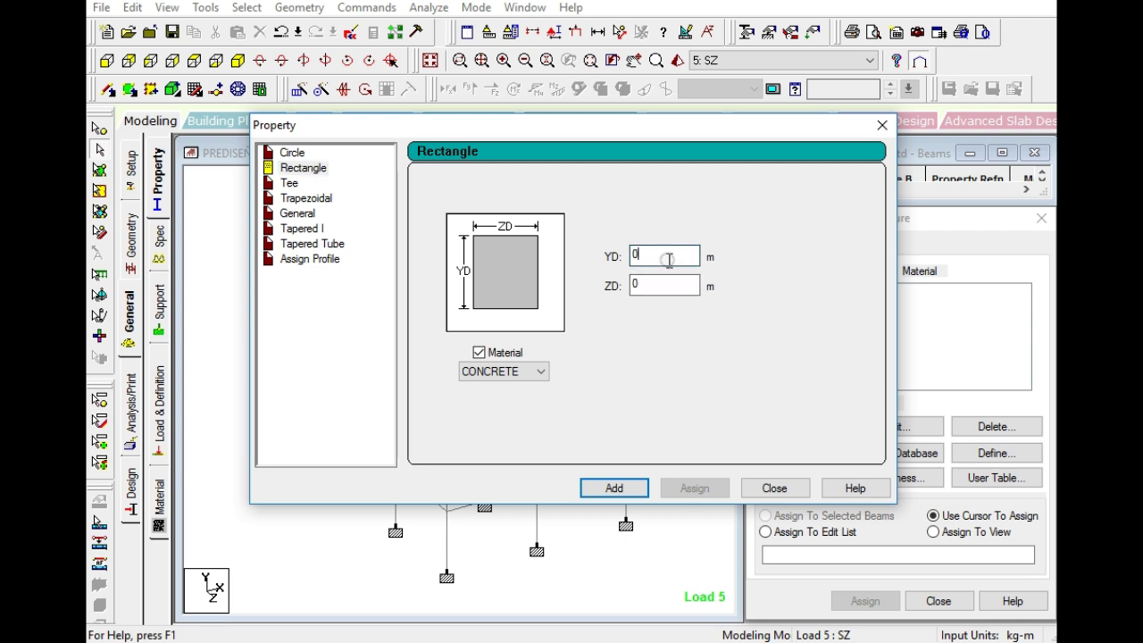
pyautogui.write('.')
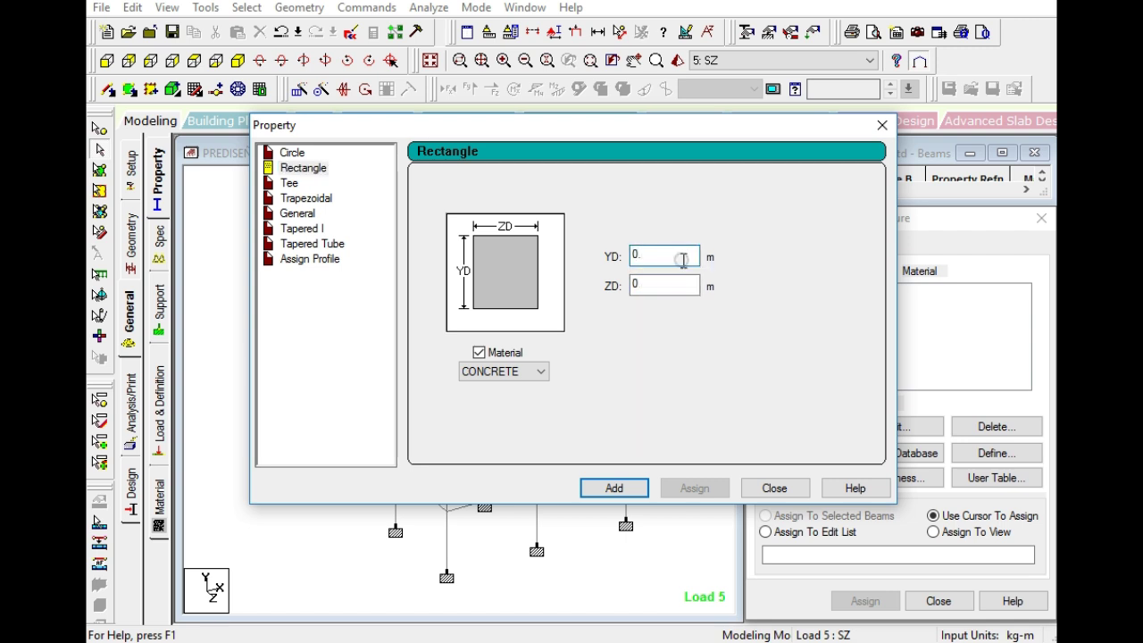
pyautogui.write('4')
pyautogui.click(659, 282)
pyautogui.write('.4')
pyautogui.click(614, 487)
# - Add a rectangular concrete section with YD 0.5 m and ZD 0.5 m
pyautogui.click(661, 256)
pyautogui.write('5')
pyautogui.click(666, 285)
pyautogui.write('5')
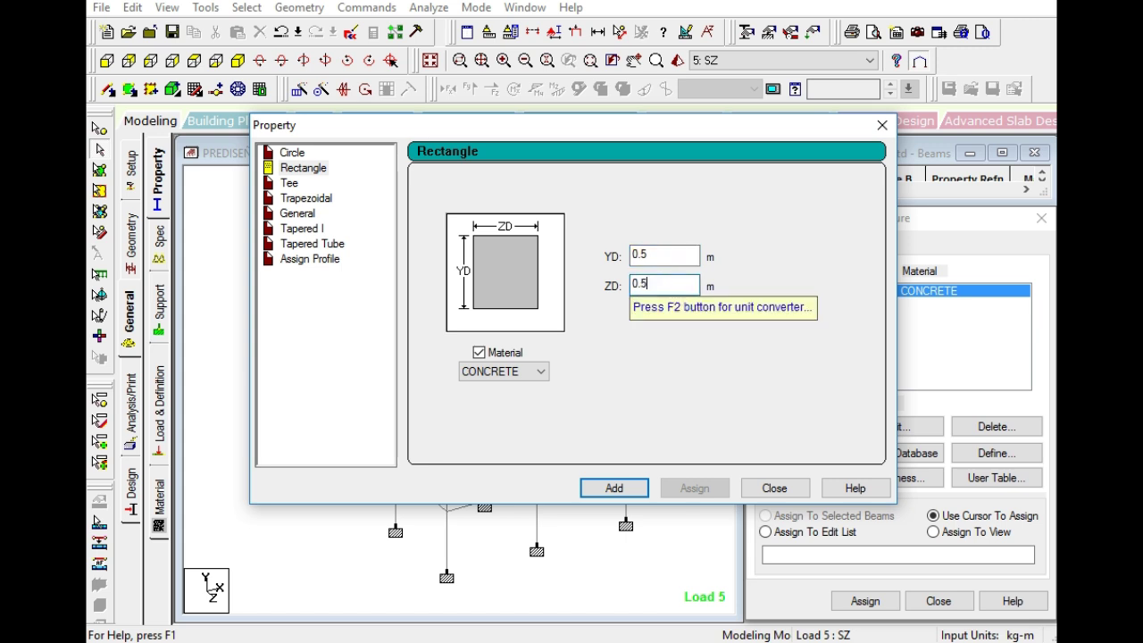
pyautogui.click(624, 493)
# - Add a 0.55 x 0.55 m rectangular concrete section and finish defining sections
pyautogui.click(680, 256)
pyautogui.write('5')
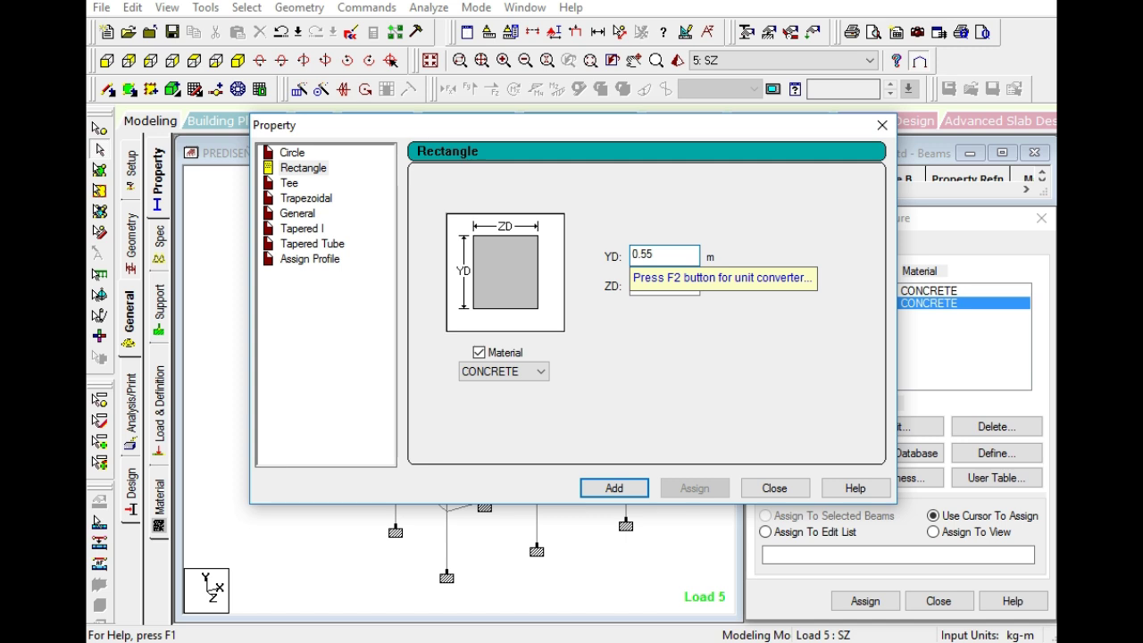
pyautogui.write('5')
pyautogui.click(618, 487)
pyautogui.click(770, 487)
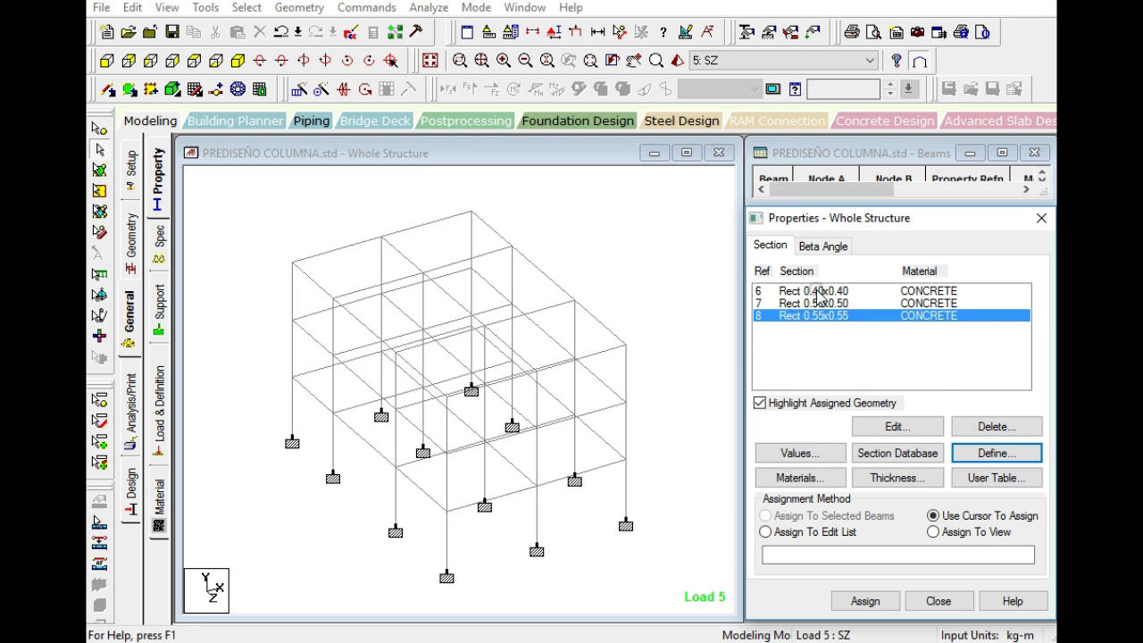
# - Assign the Rect 0.40x0.40 section to the two corner columns on the upper edge of the plan view
pyautogui.click(816, 293)
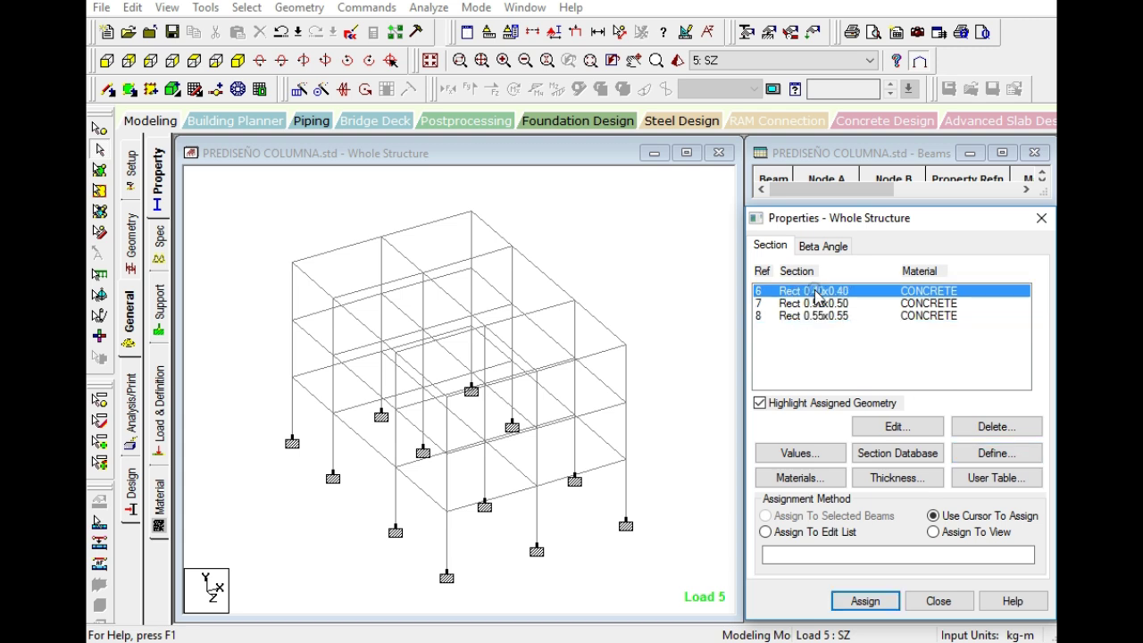
pyautogui.click(457, 210)
pyautogui.click(216, 60)
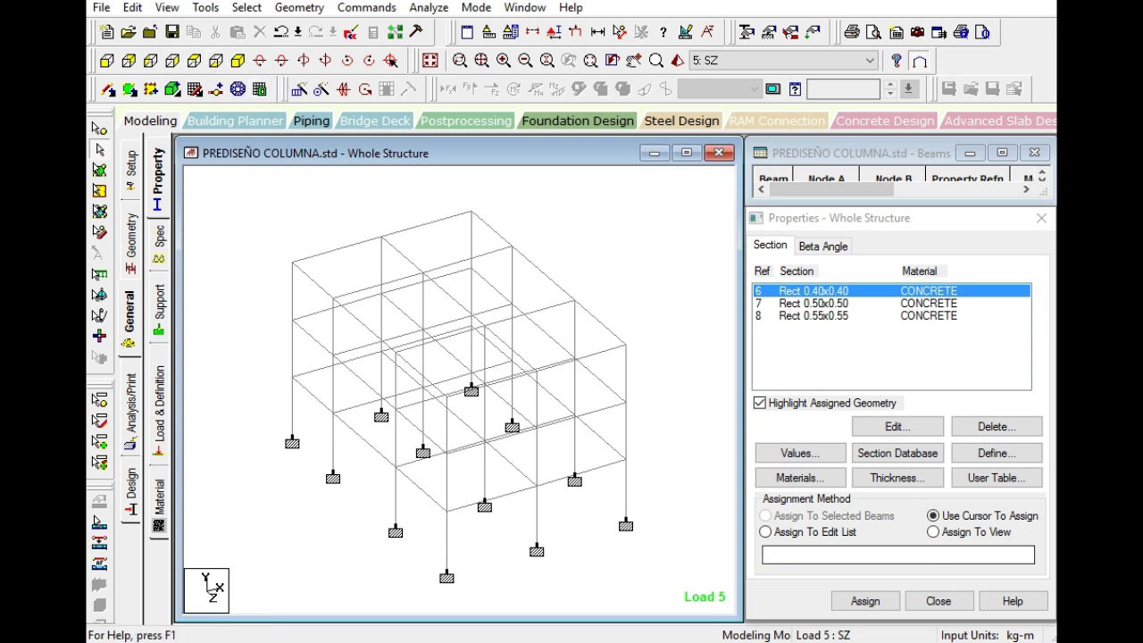
pyautogui.click(193, 60)
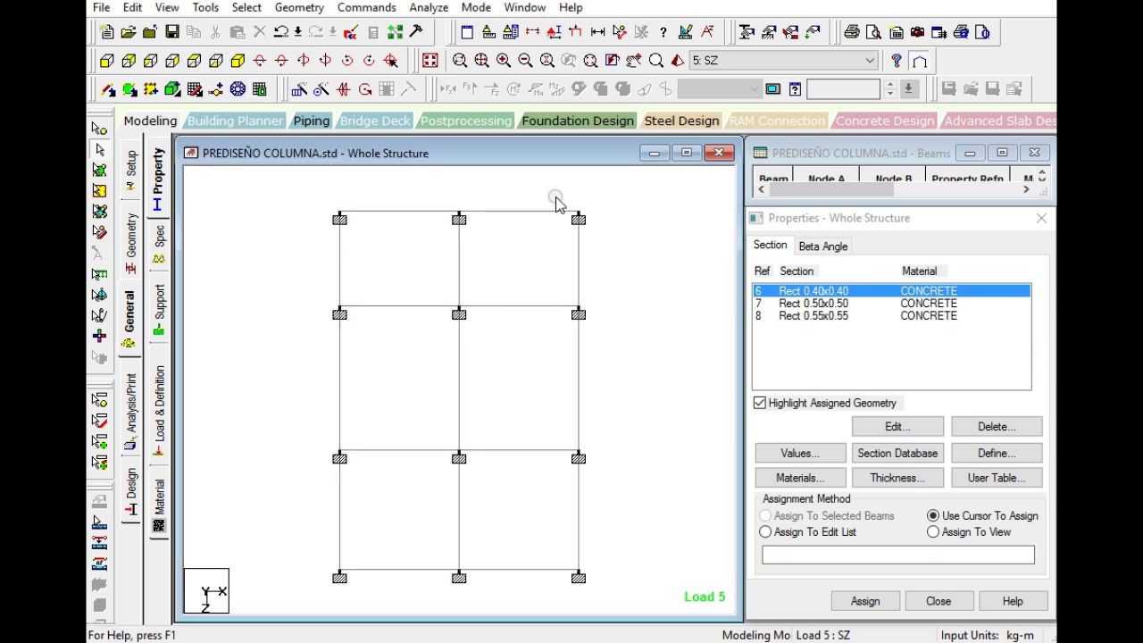
pyautogui.click(579, 218)
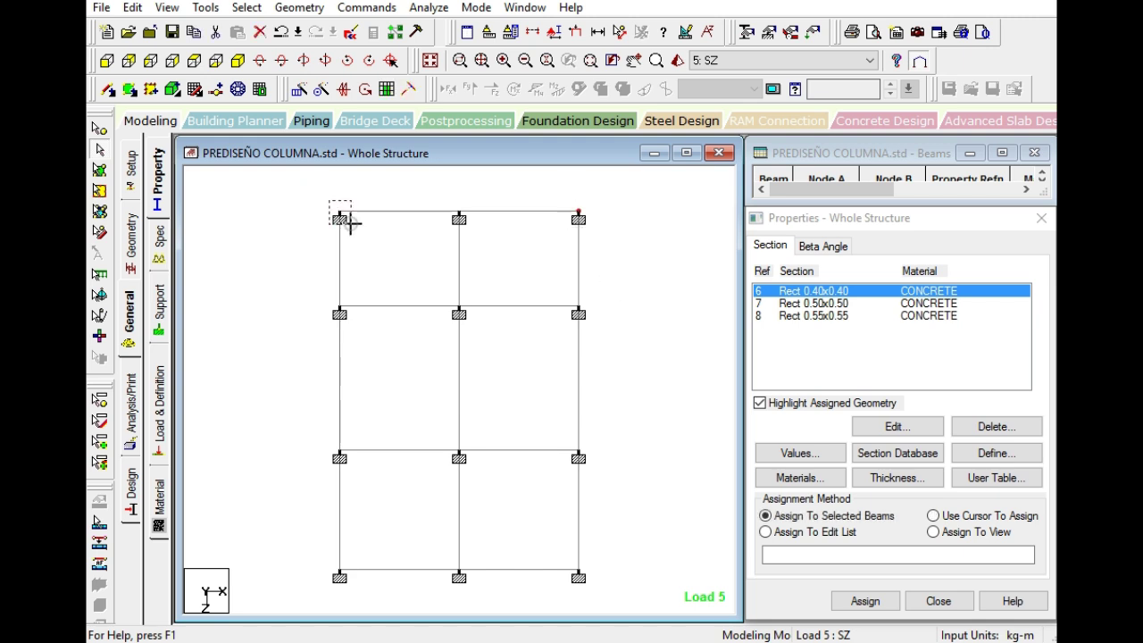
pyautogui.click(1023, 369)
pyautogui.click(863, 602)
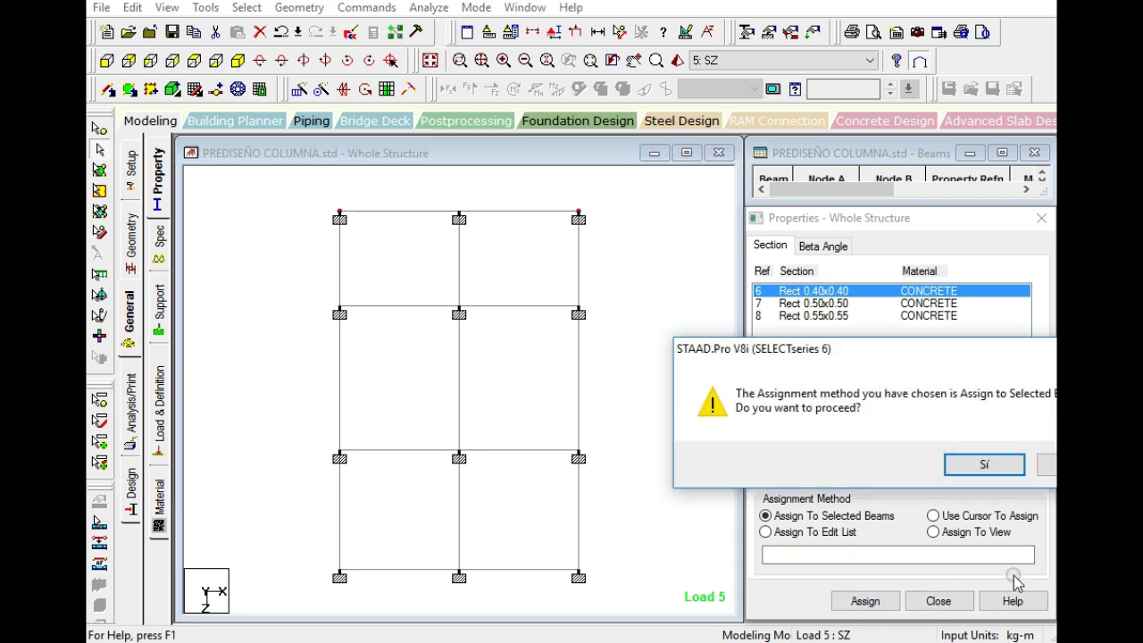
pyautogui.click(987, 466)
# - Check the column types and sizes in the Excel workbook, and assign Rect 0.55x0.55 to the two interior columns in STAAD.Pro
pyautogui.hotkey('alt', 'Tab')
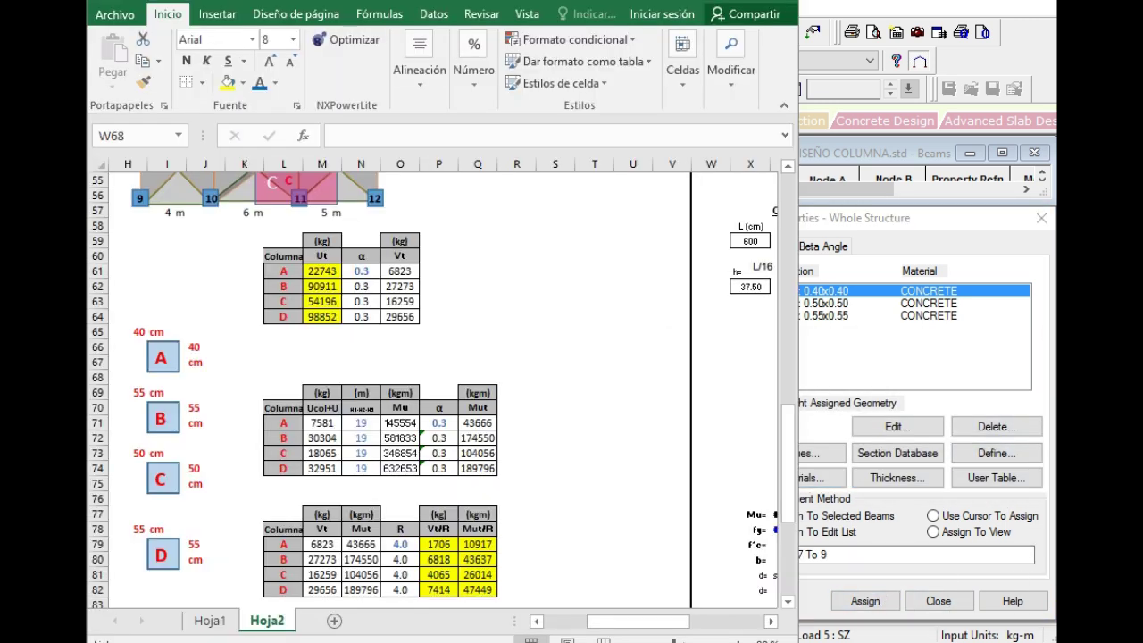
pyautogui.scroll(5, 307, 373)
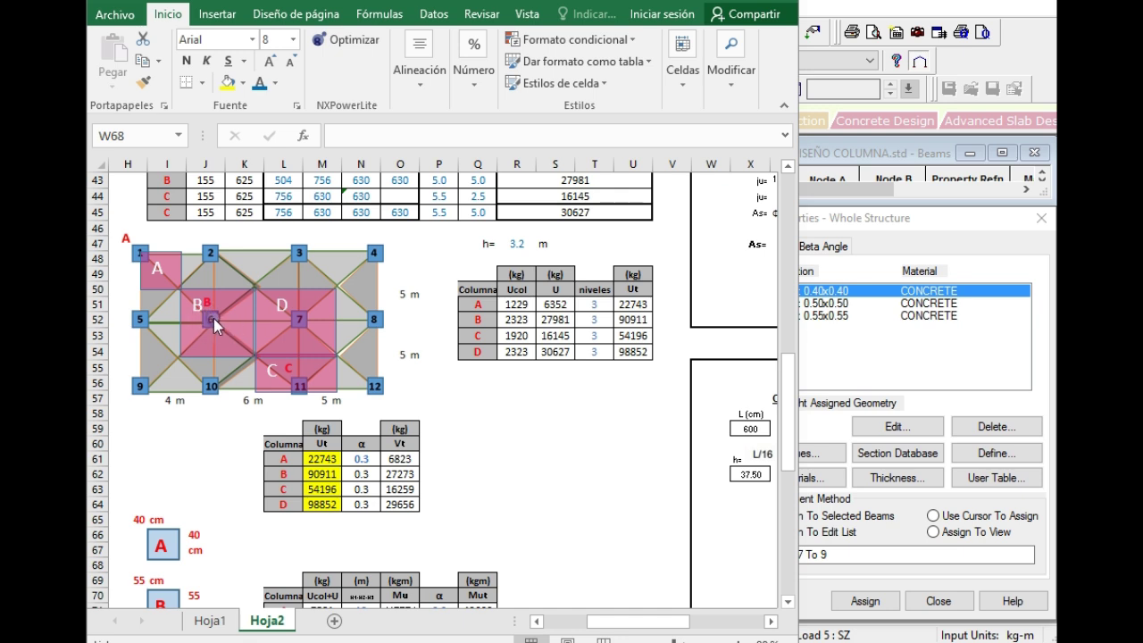
pyautogui.scroll(-4, 210, 321)
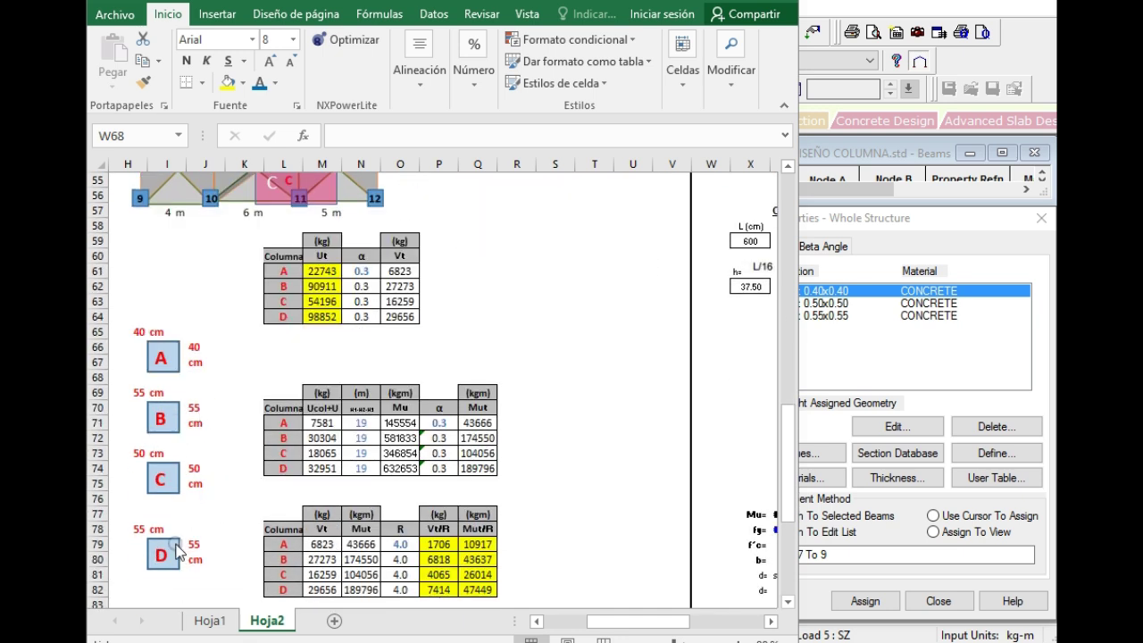
pyautogui.scroll(3, 241, 326)
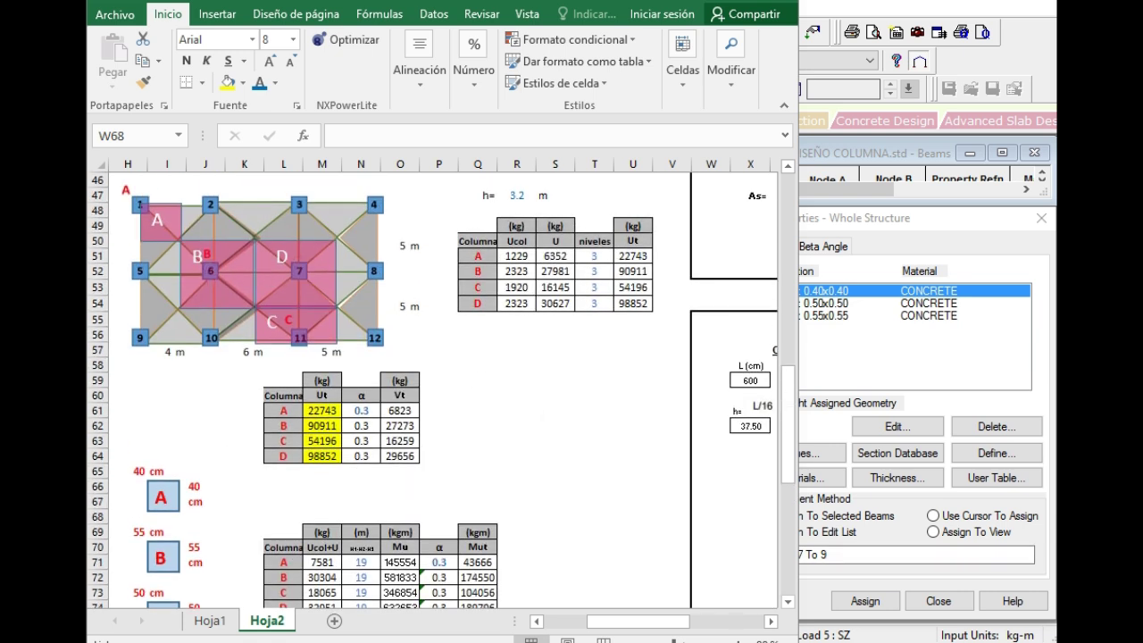
pyautogui.click(930, 315)
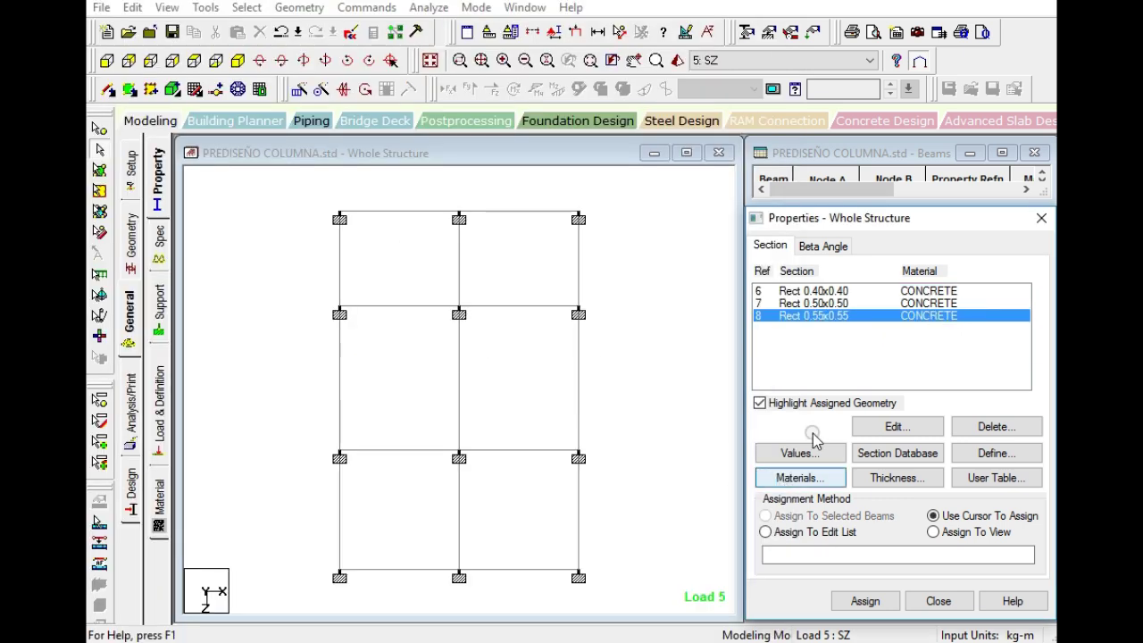
pyautogui.click(837, 292)
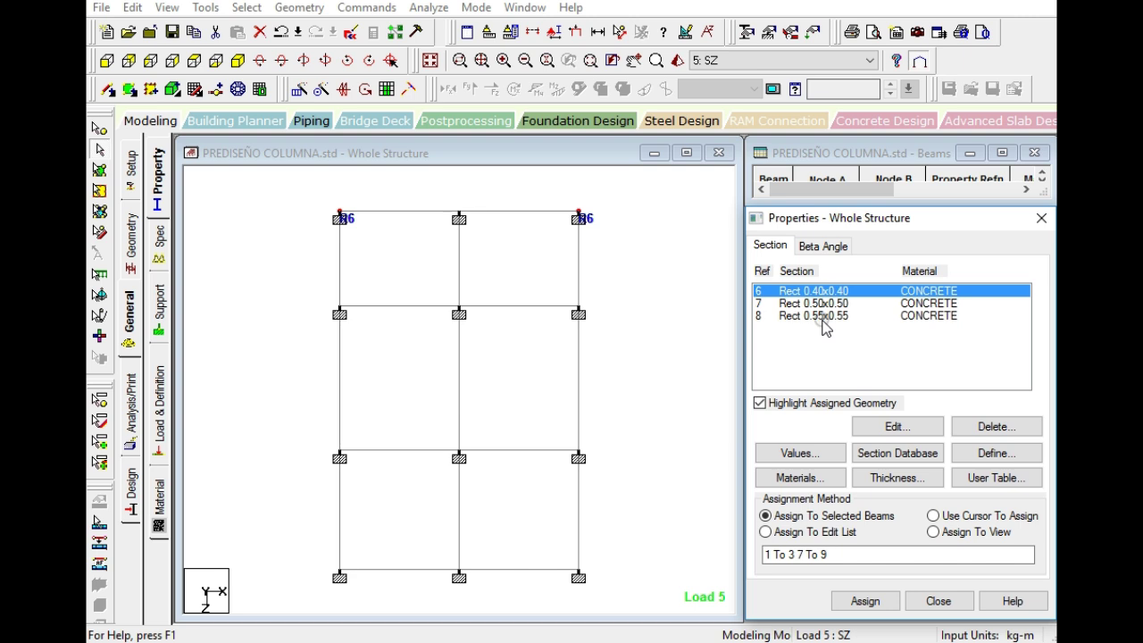
pyautogui.click(821, 316)
pyautogui.moveTo(432, 285); pyautogui.dragTo(486, 335)
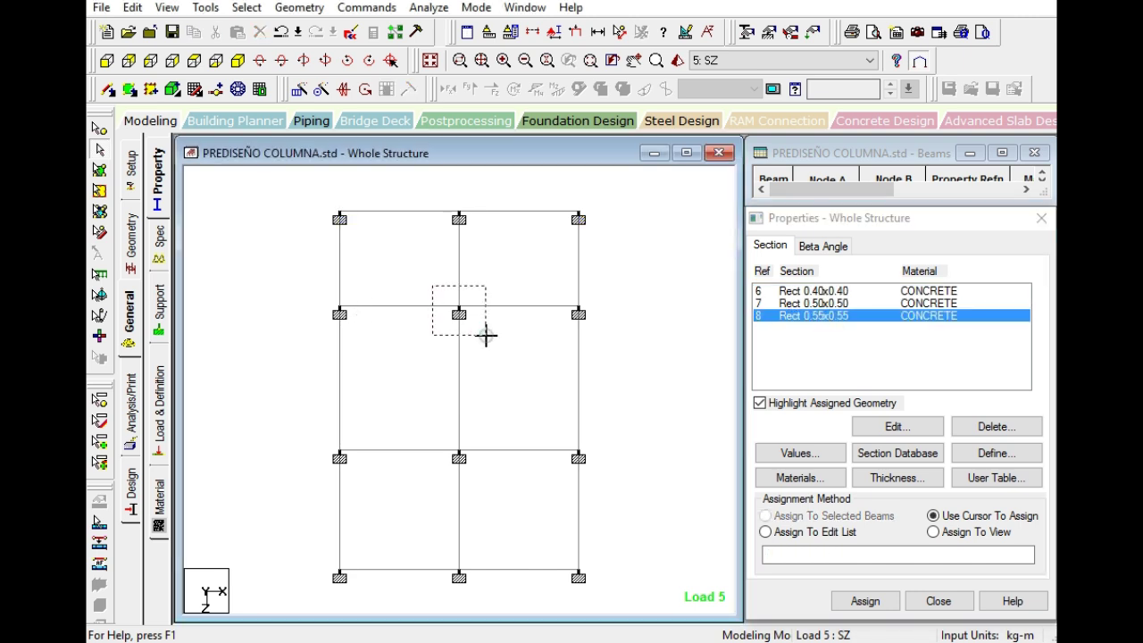
pyautogui.click(485, 335)
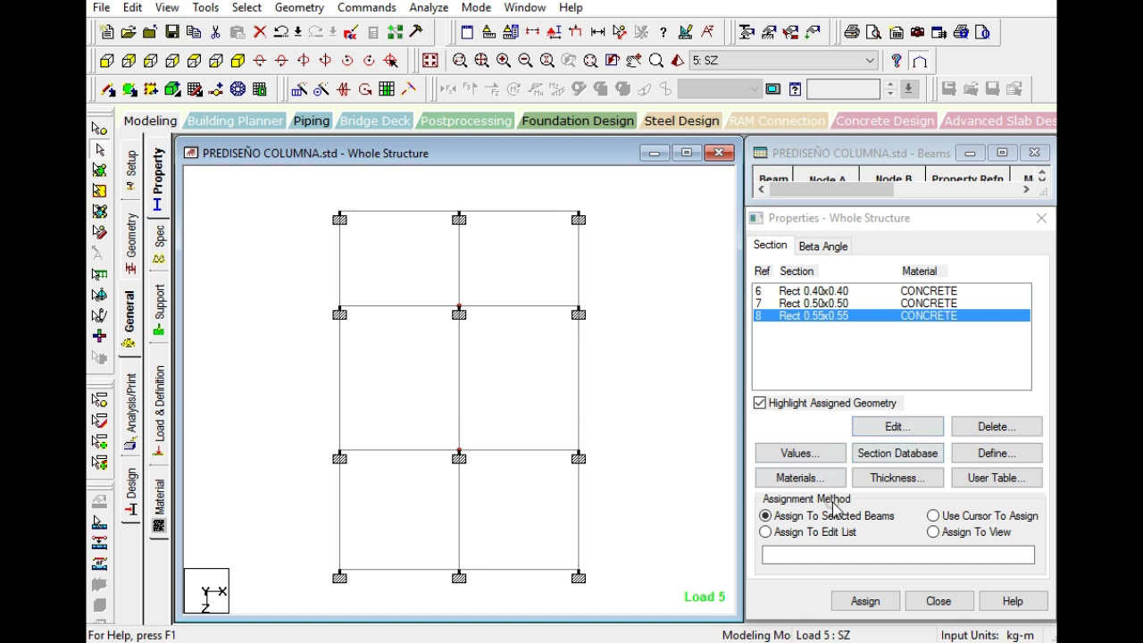
pyautogui.click(867, 601)
pyautogui.click(979, 465)
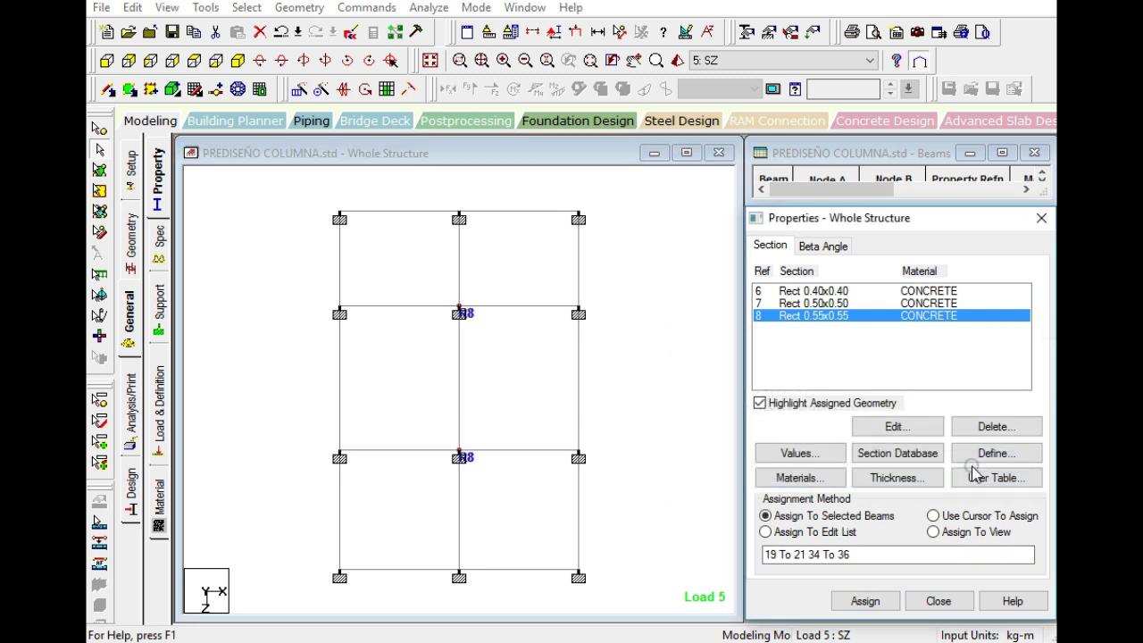
# - Assign the Rect 0.50x0.50 section to the upper edge's middle column, the four intermediate side columns and all three lower-edge columns in plan
pyautogui.click(815, 306)
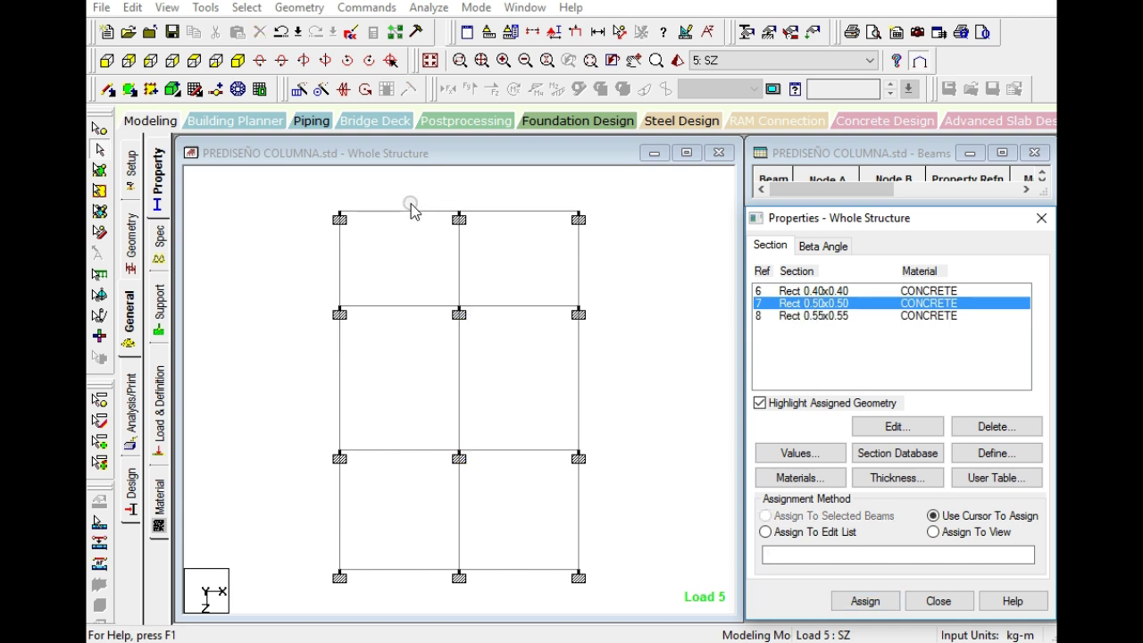
pyautogui.moveTo(429, 196); pyautogui.dragTo(472, 238)
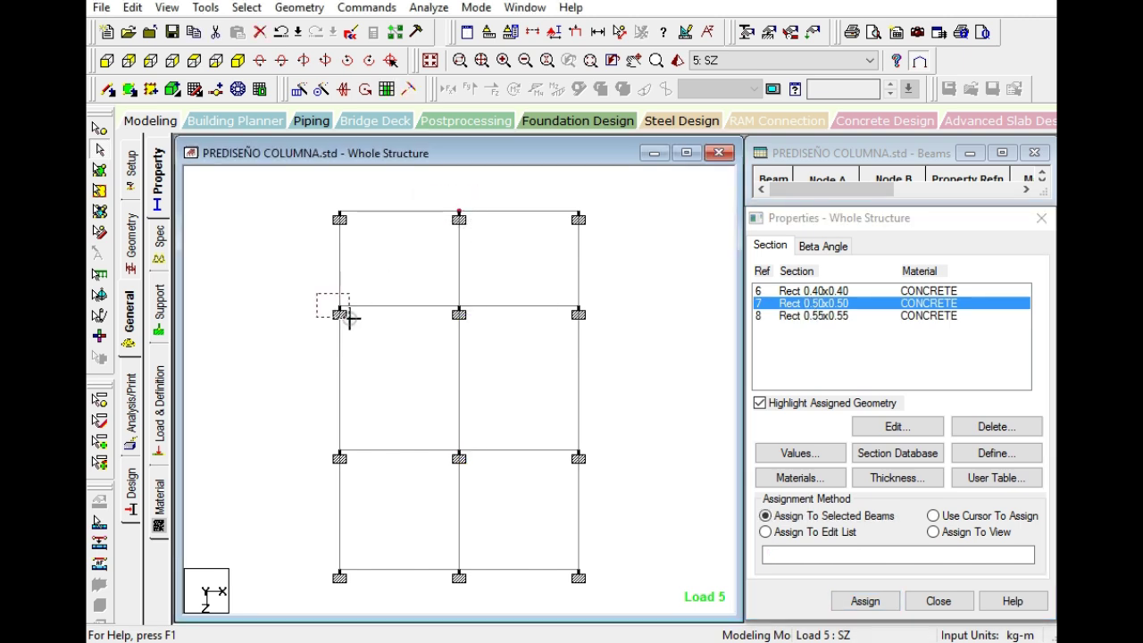
pyautogui.moveTo(314, 416); pyautogui.dragTo(357, 482)
pyautogui.moveTo(315, 556); pyautogui.dragTo(359, 607)
pyautogui.moveTo(439, 548); pyautogui.dragTo(477, 601)
pyautogui.moveTo(561, 558); pyautogui.dragTo(596, 596)
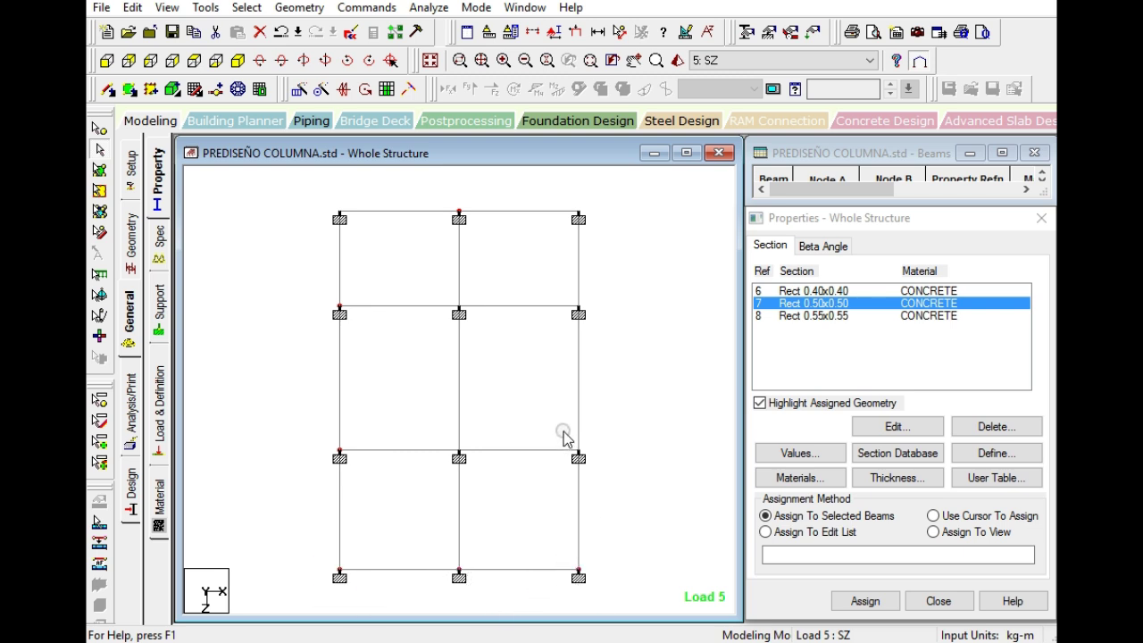
pyautogui.moveTo(579, 456); pyautogui.dragTo(592, 474)
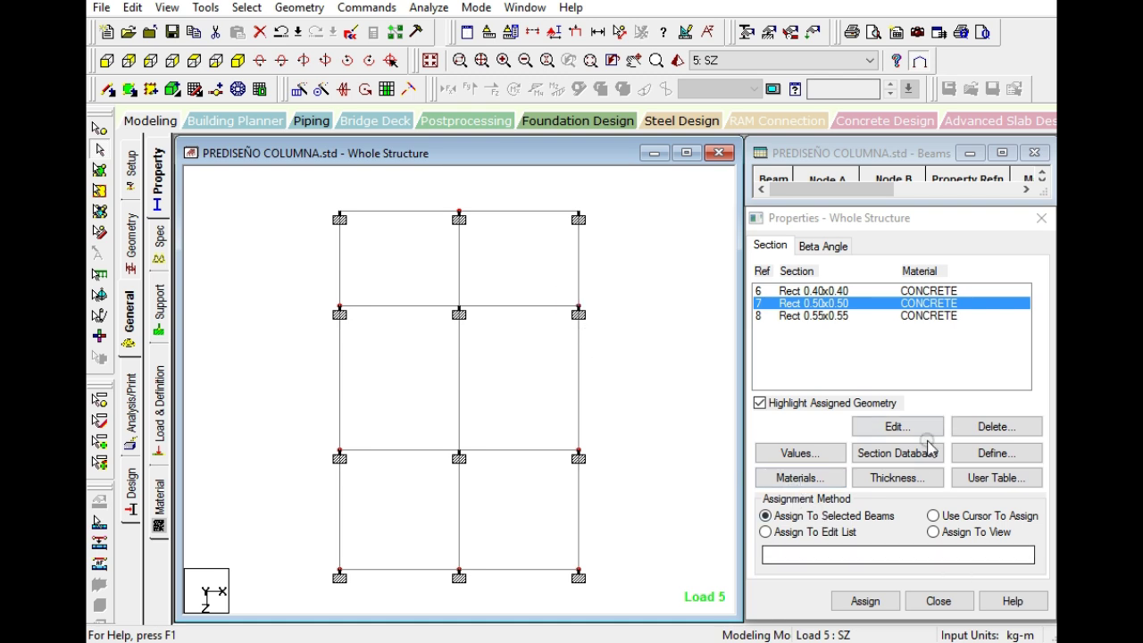
pyautogui.click(871, 598)
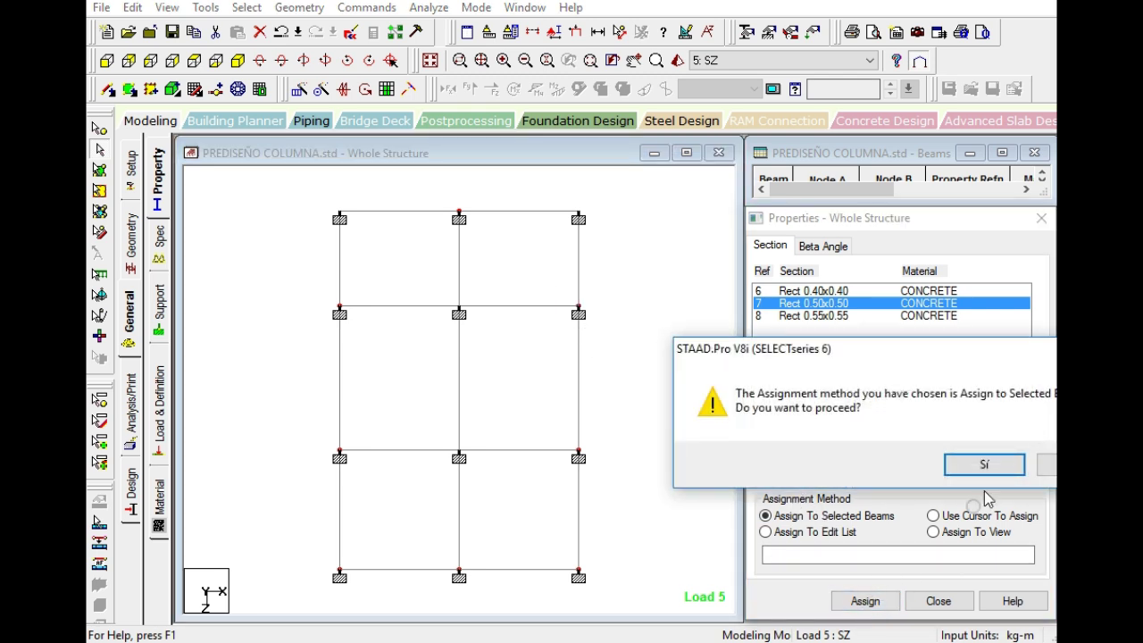
pyautogui.click(985, 464)
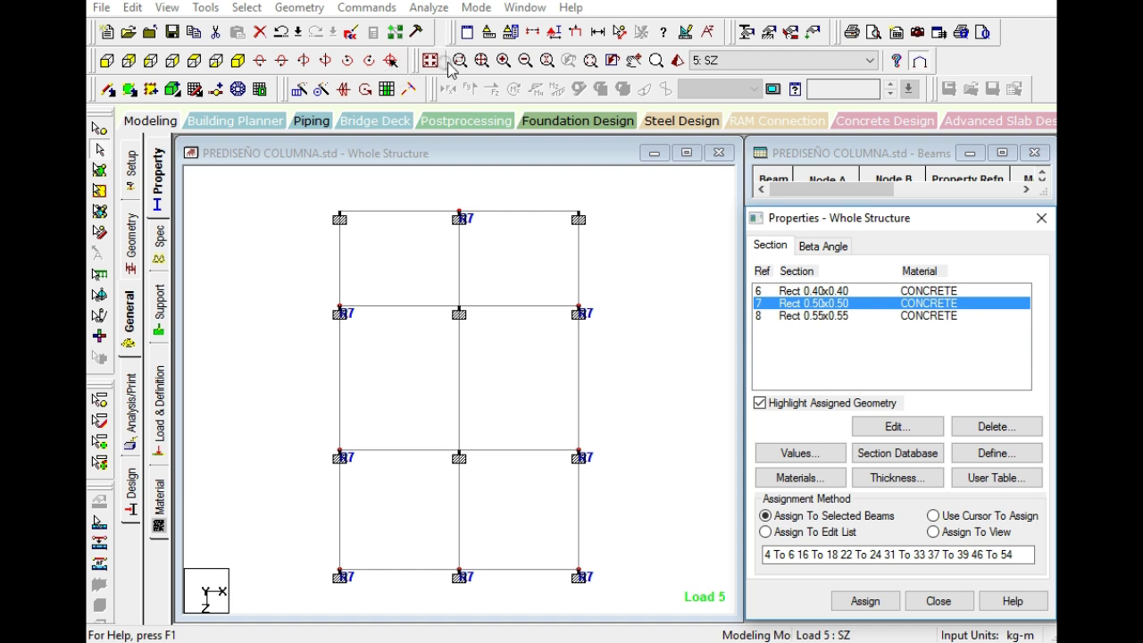
# - Review the section assignments in the isometric view, highlighting the columns of Rect 0.40x0.40 and Rect 0.55x0.55
pyautogui.click(555, 151)
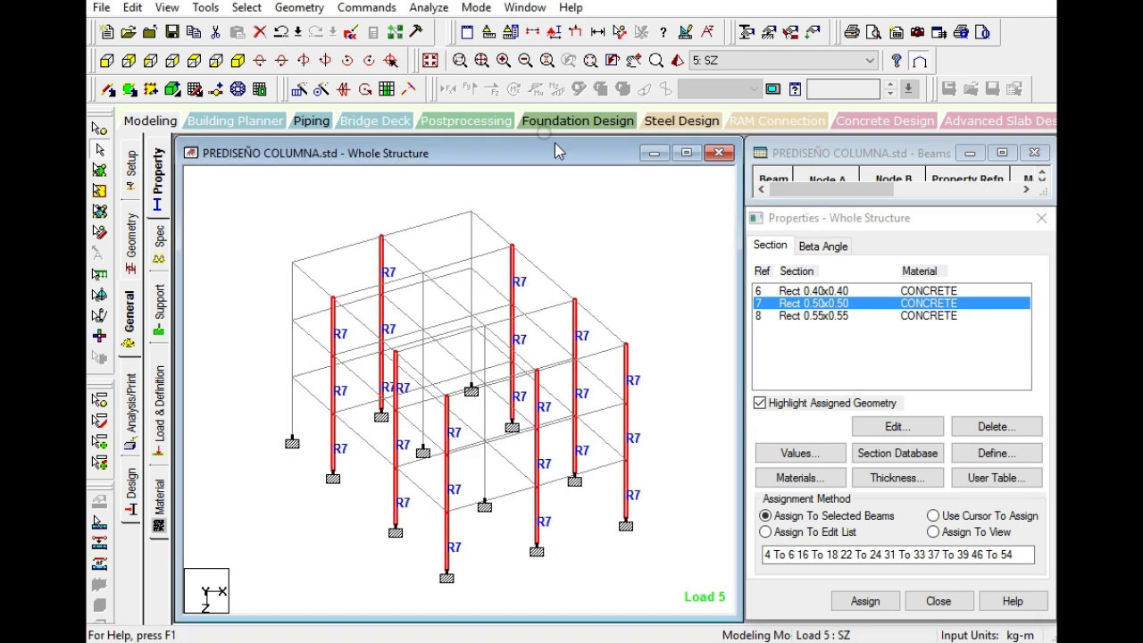
pyautogui.click(807, 291)
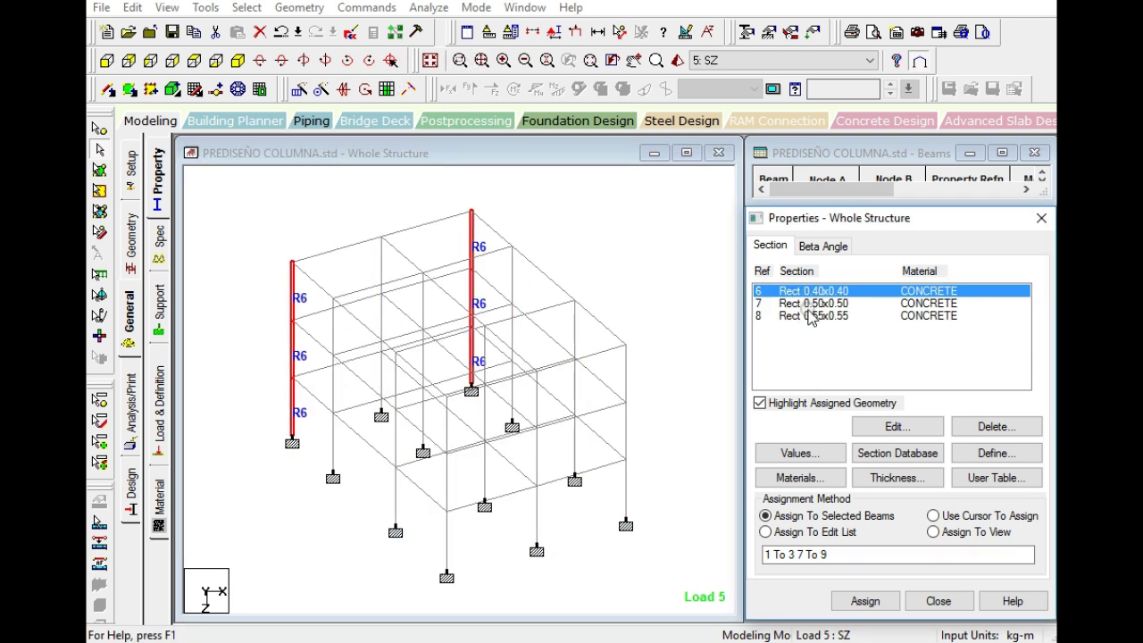
pyautogui.click(810, 317)
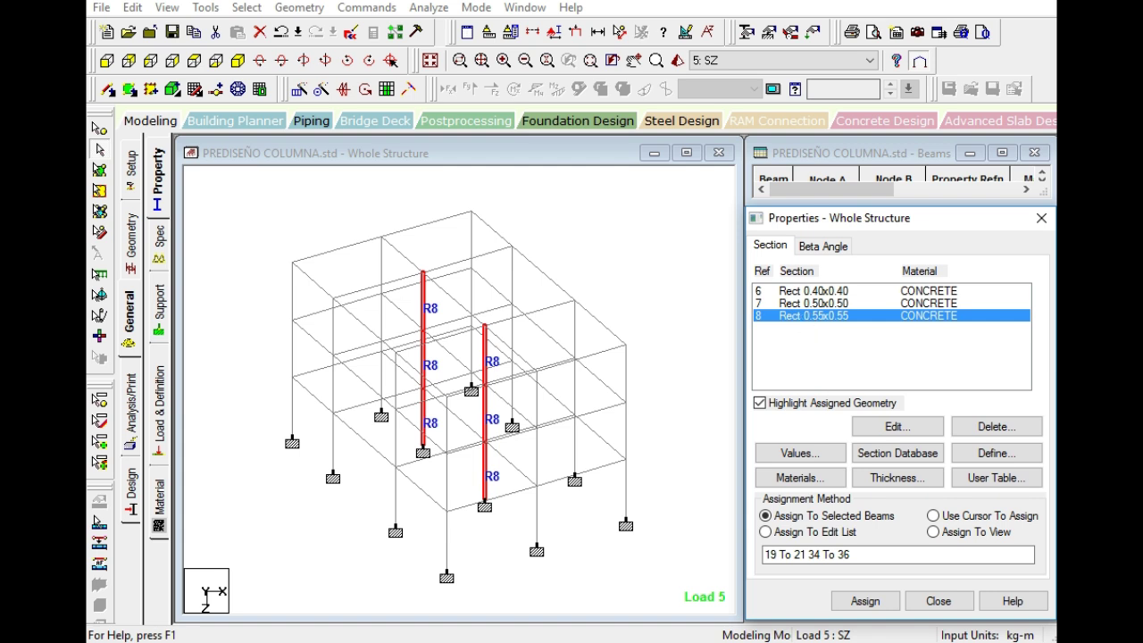
# - Switch to the Excel workbook and examine the beam calculation on Hoja1, including the base b, effective depth d and height h
pyautogui.hotkey('alt', 'Tab')
pyautogui.scroll(-3, 656, 487)
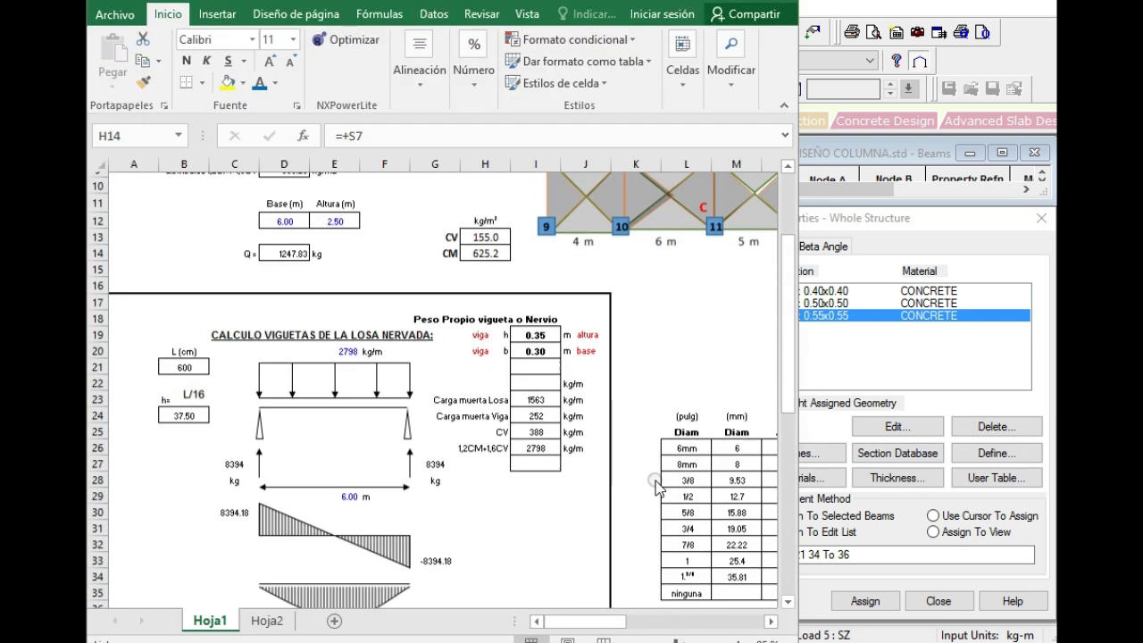
pyautogui.scroll(-3, 656, 487)
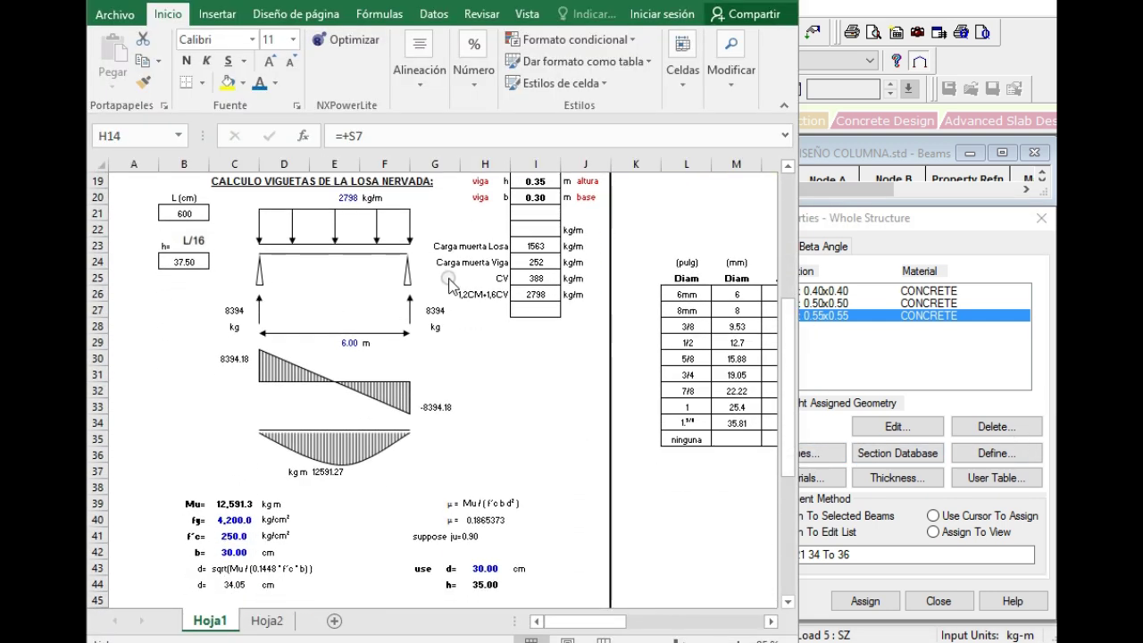
pyautogui.scroll(-3, 449, 284)
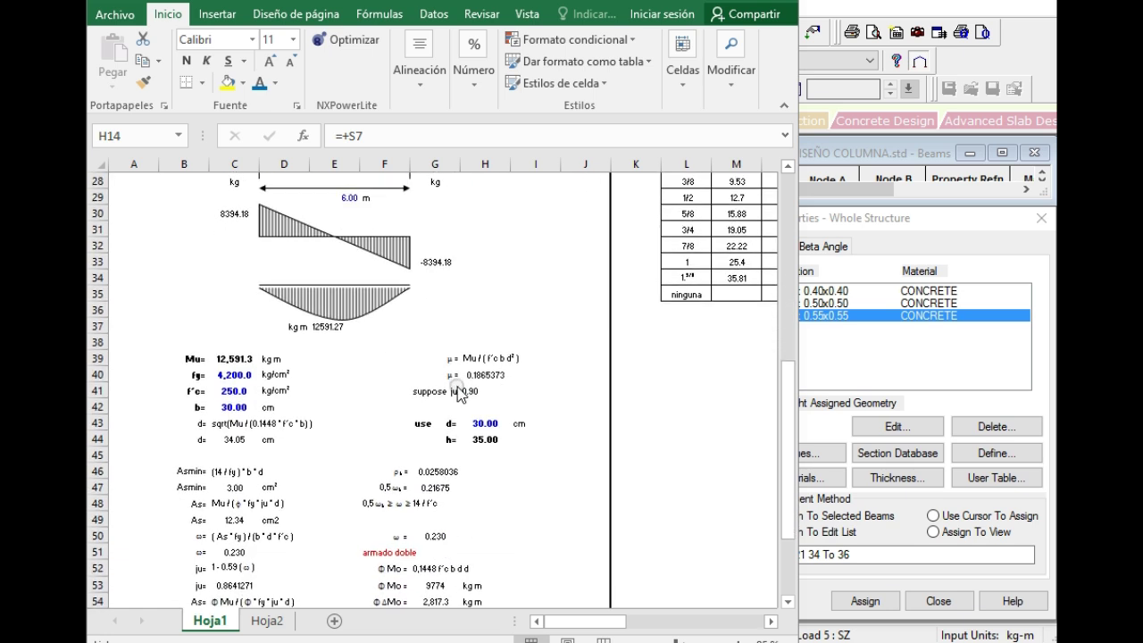
pyautogui.scroll(-1, 458, 393)
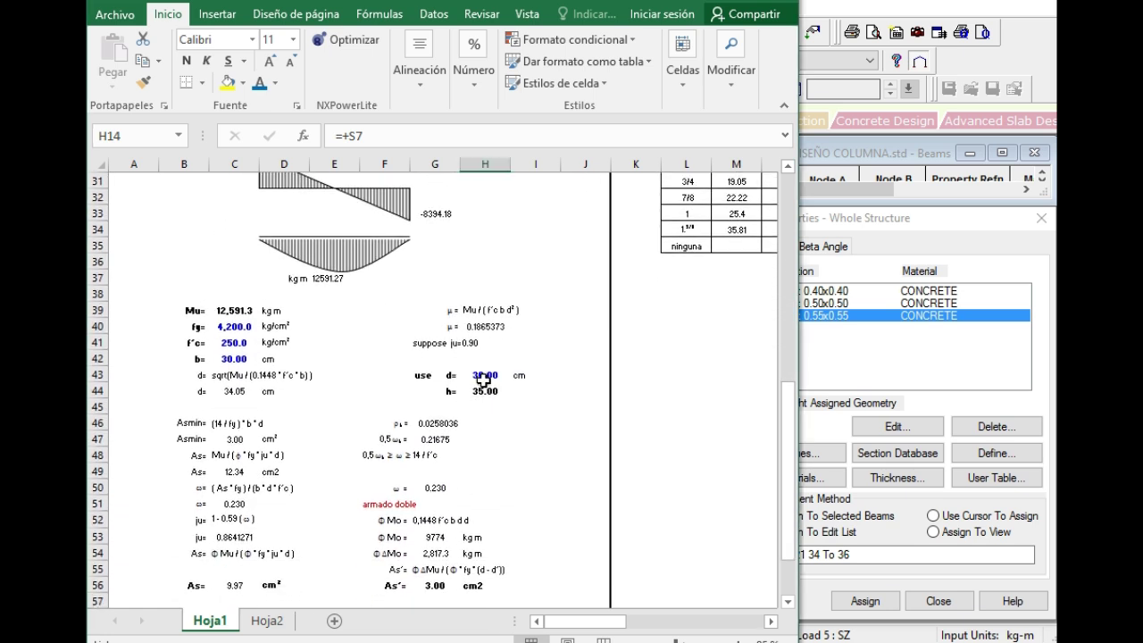
pyautogui.click(482, 377)
pyautogui.click(485, 393)
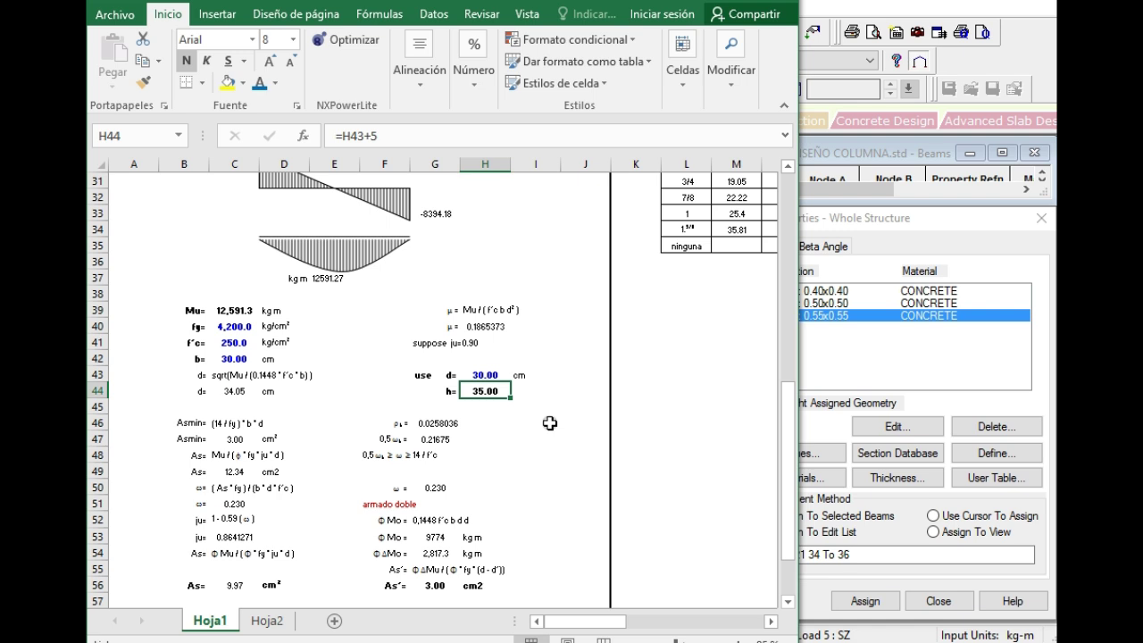